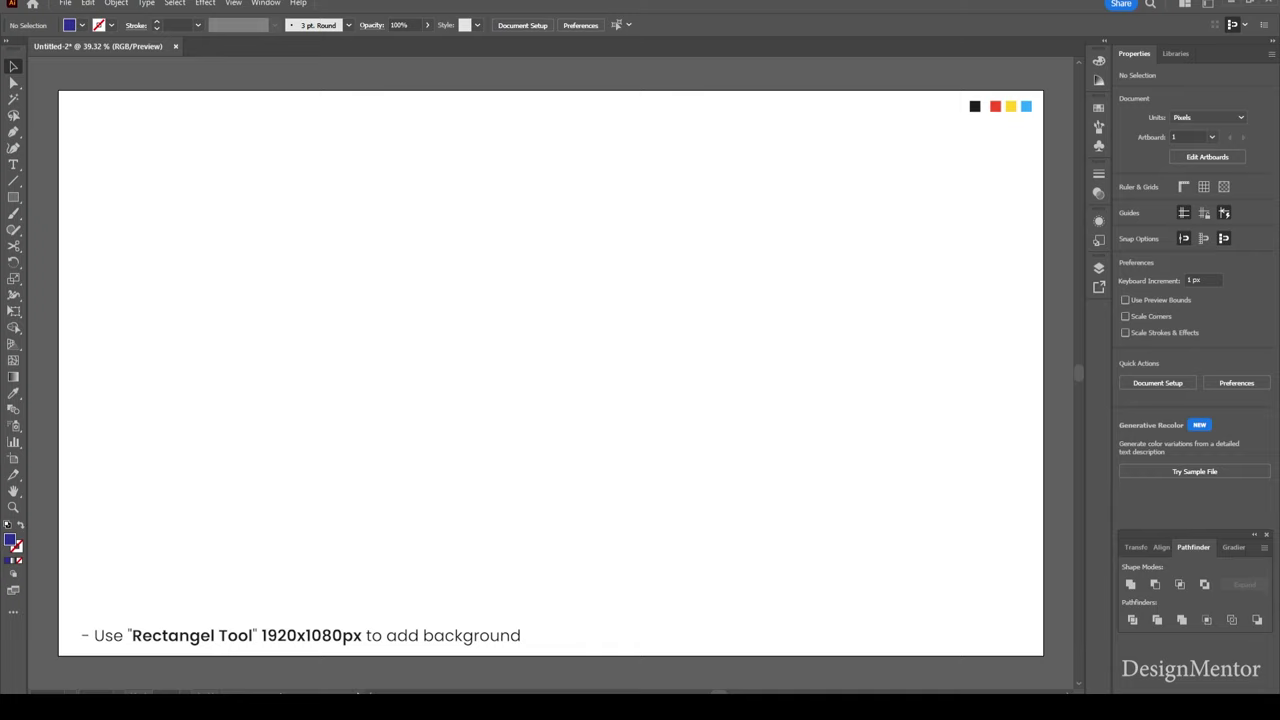
# - Draw a 1920×1080 px rectangle filled with black sampled from the swatch
pyautogui.press('i')
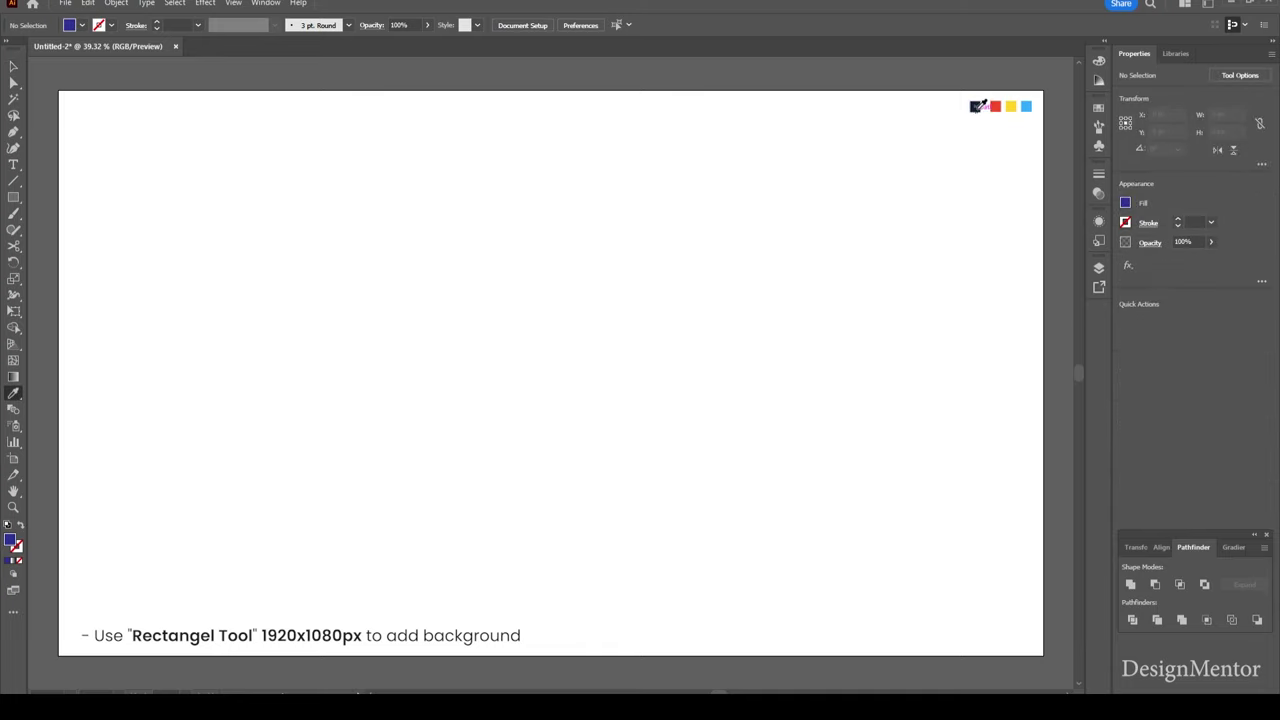
pyautogui.click(977, 106)
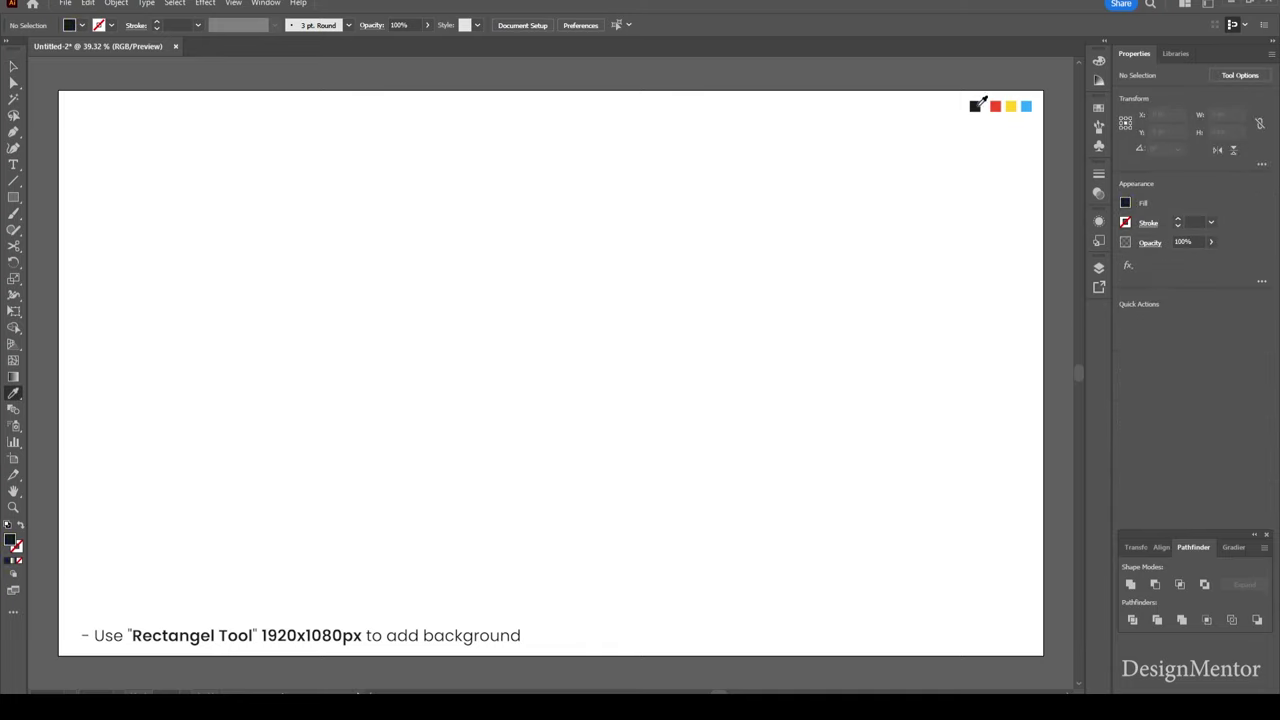
pyautogui.click(13, 198)
pyautogui.moveTo(13, 198); pyautogui.dragTo(75, 195)
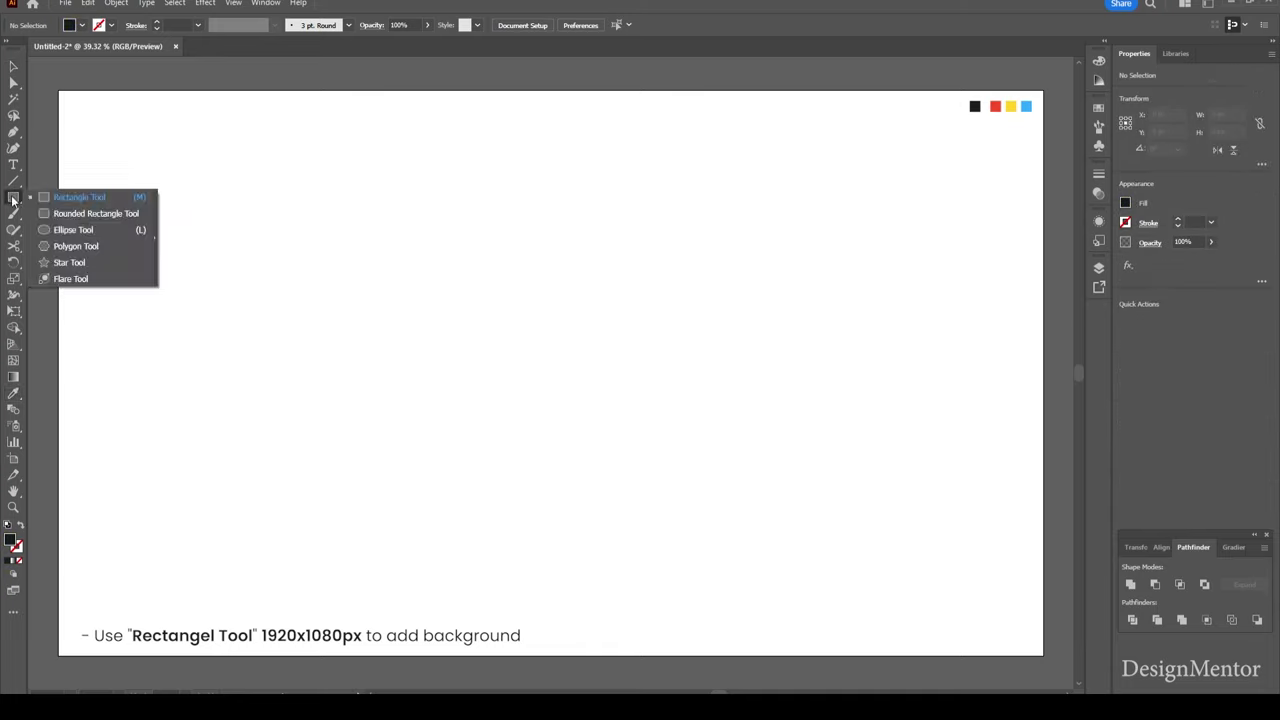
pyautogui.click(395, 283)
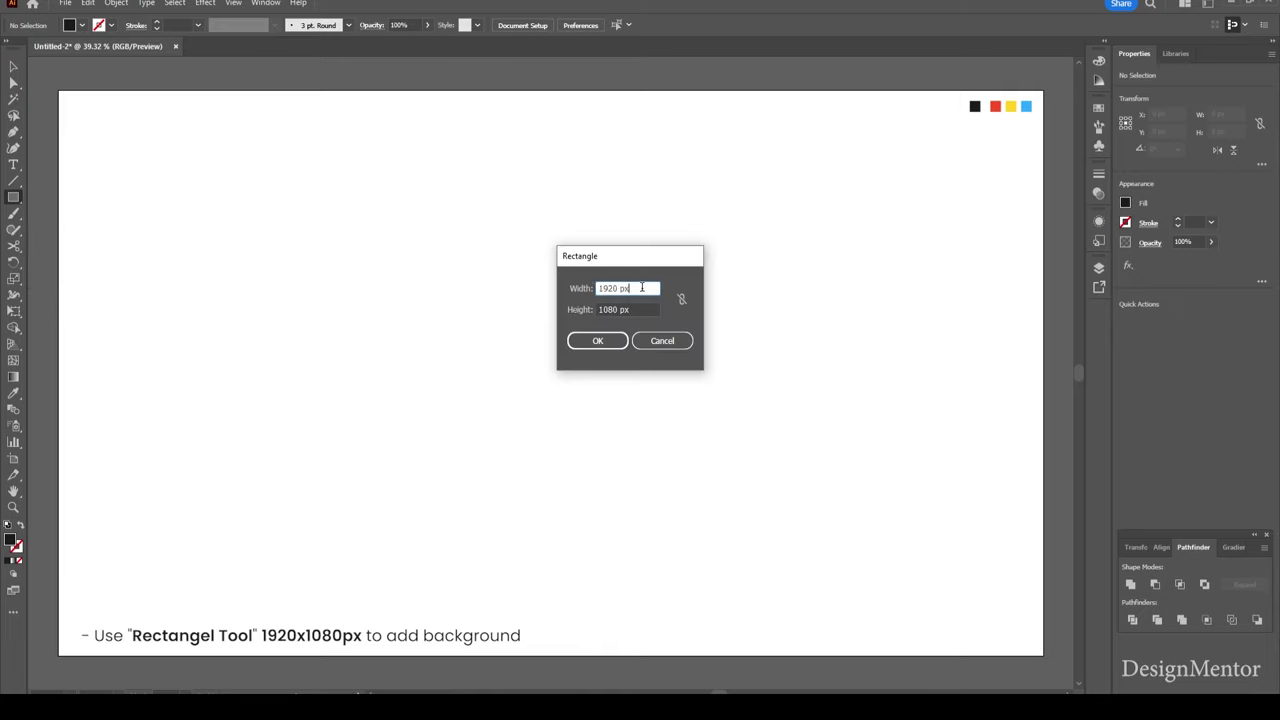
pyautogui.click(641, 309)
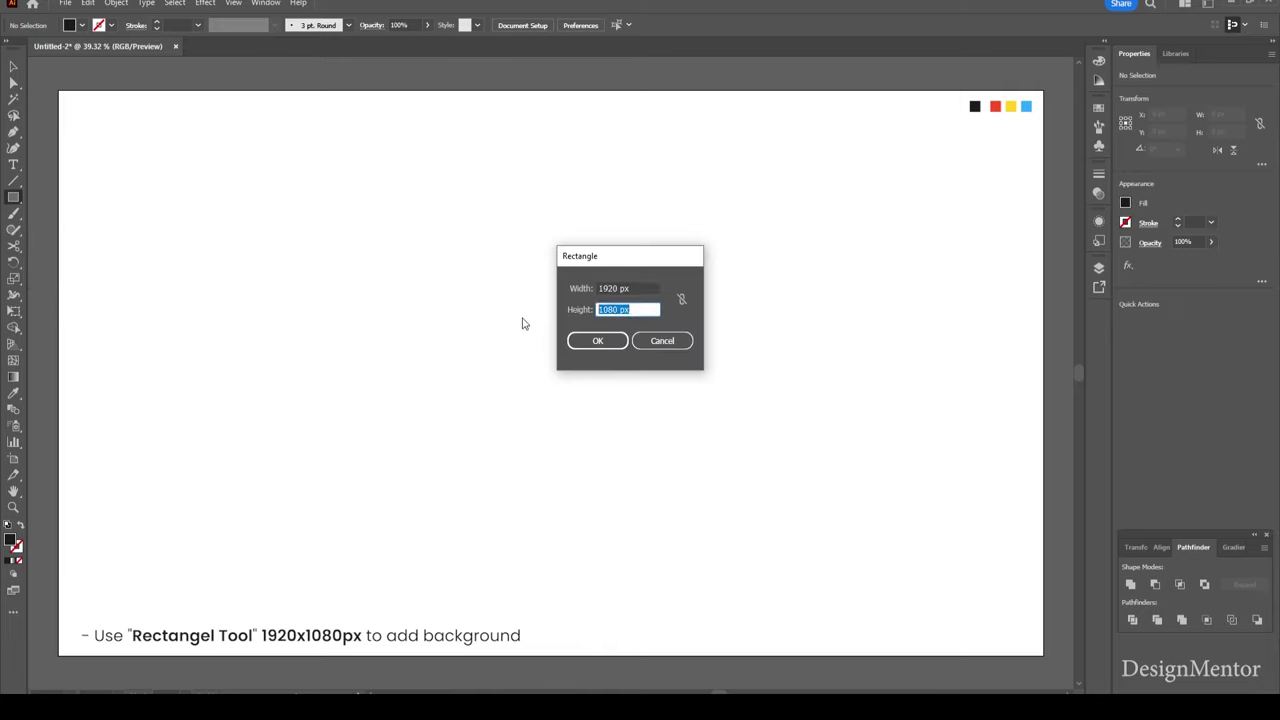
pyautogui.click(600, 340)
# - Centre the rectangle on the artboard, send it to the back, and lock it
pyautogui.press('v')
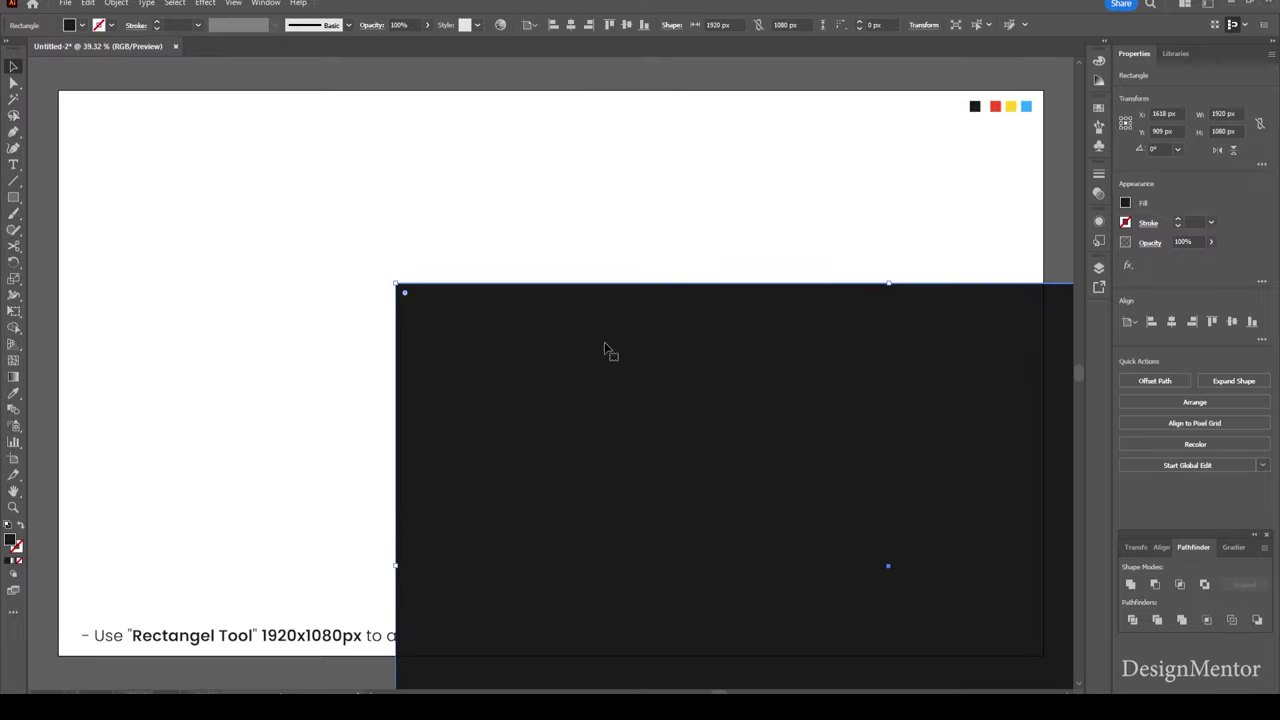
pyautogui.click(1172, 322)
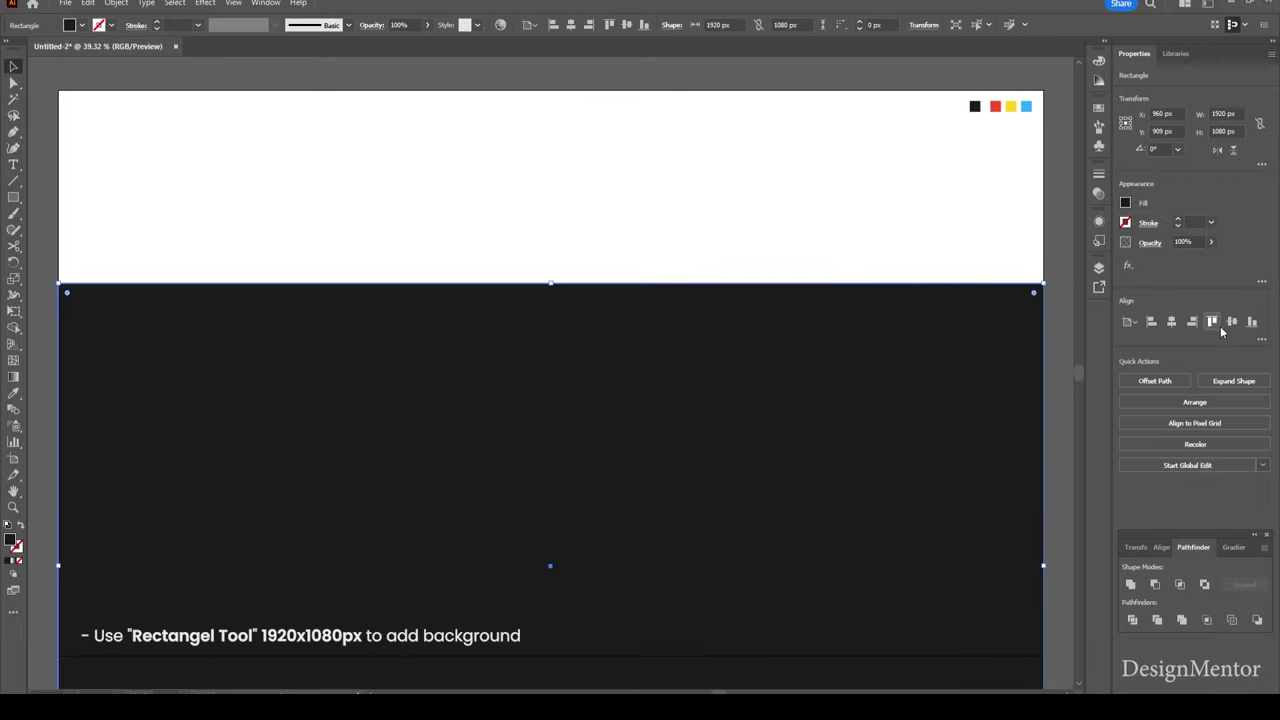
pyautogui.click(1232, 322)
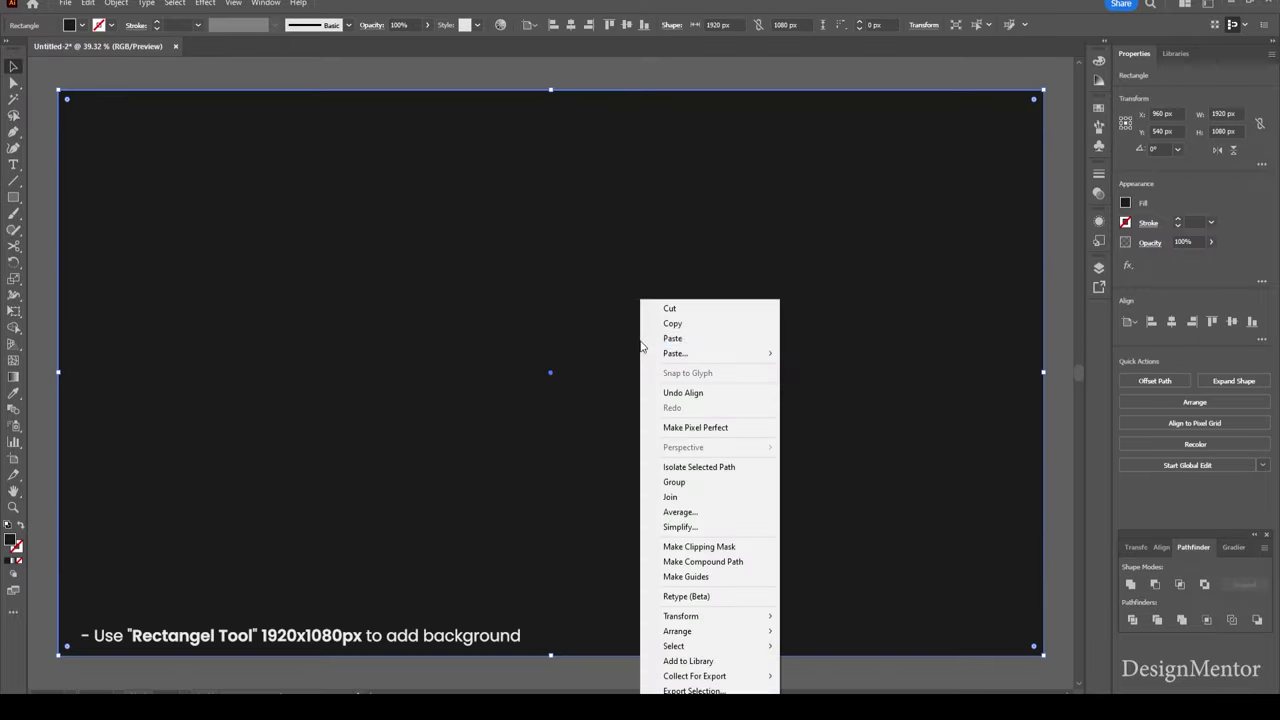
pyautogui.rightClick(643, 349)
pyautogui.moveTo(677, 631)
pyautogui.click(830, 676)
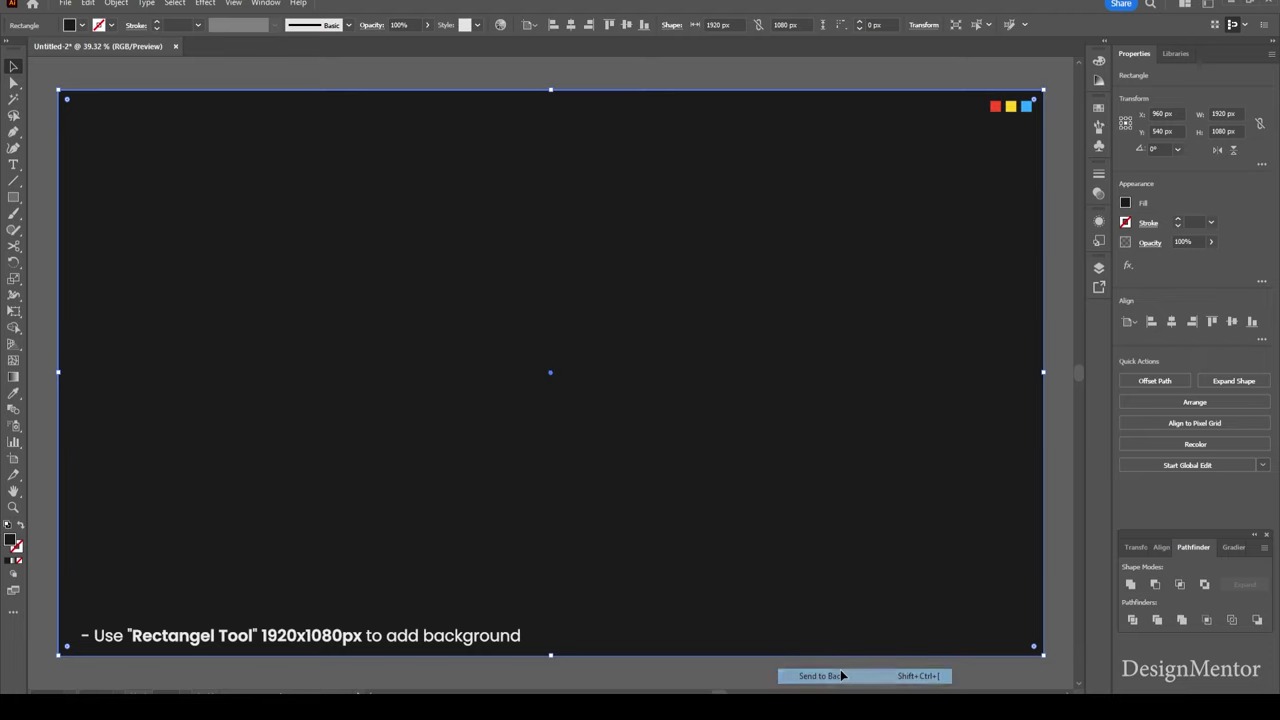
pyautogui.click(116, 3)
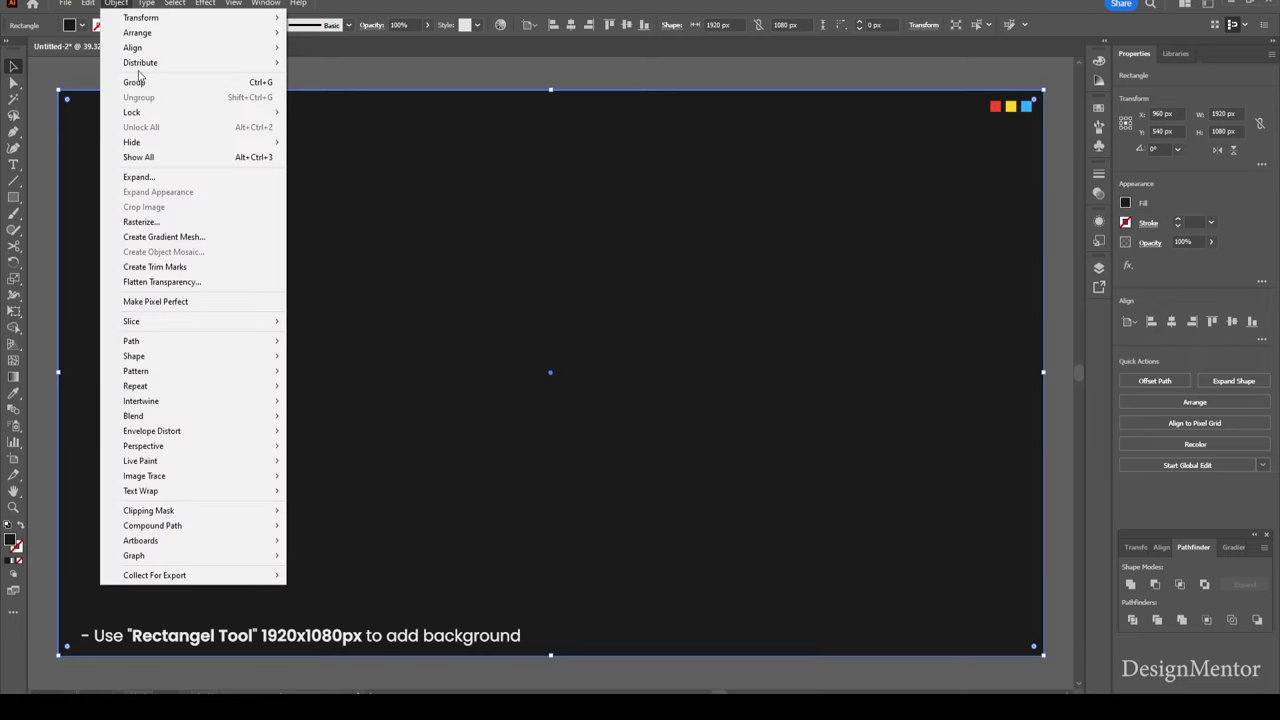
pyautogui.moveTo(132, 112)
pyautogui.click(317, 114)
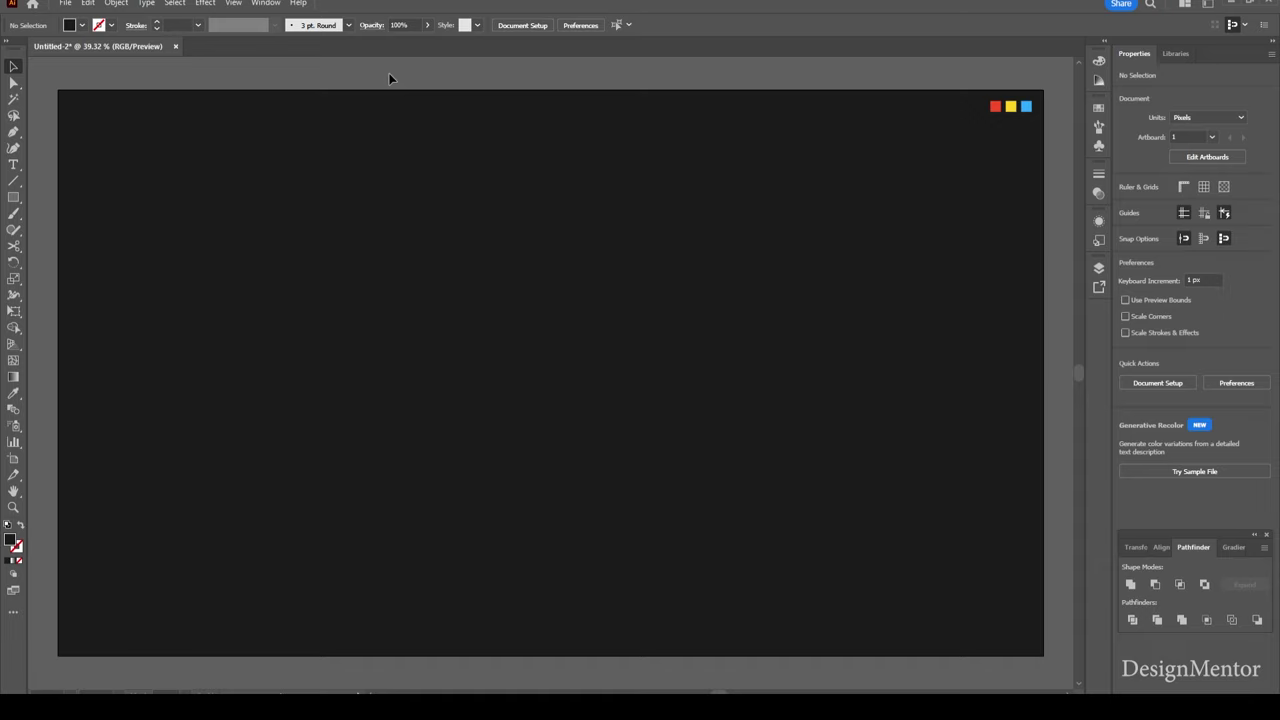
# - Set the fill to None and the stroke colour to red
pyautogui.click(83, 27)
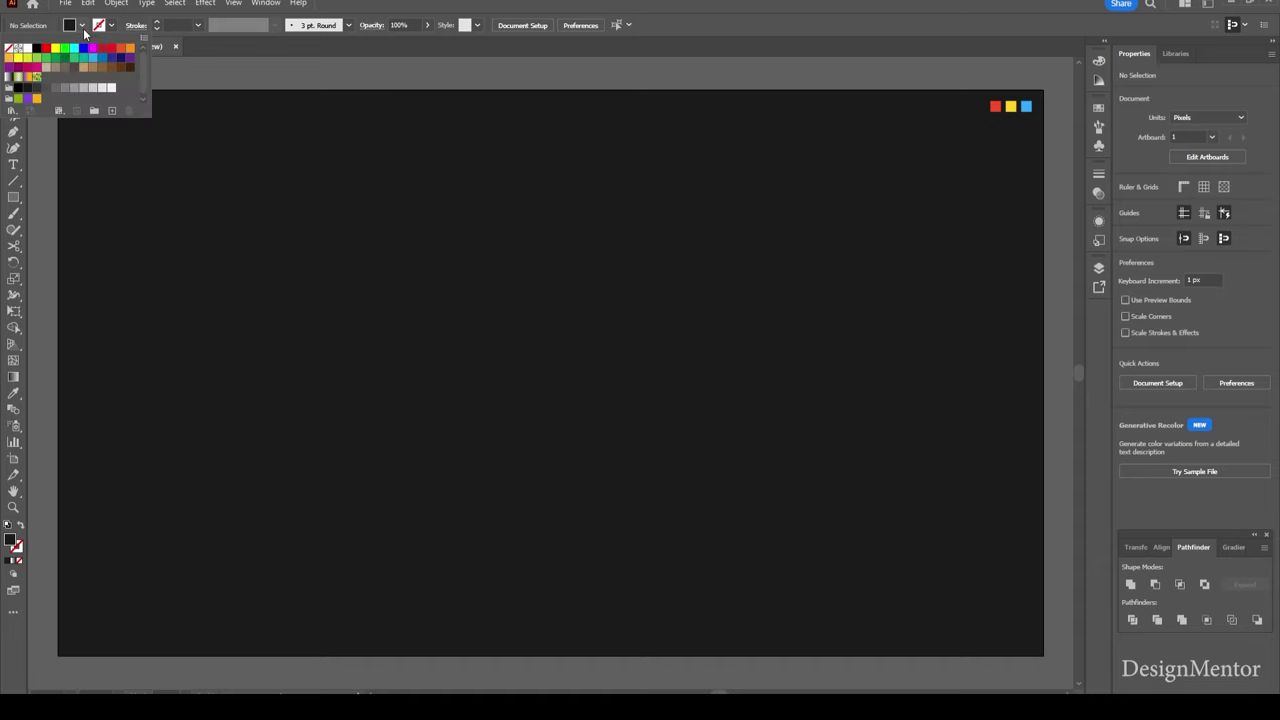
pyautogui.click(45, 49)
pyautogui.press('Escape')
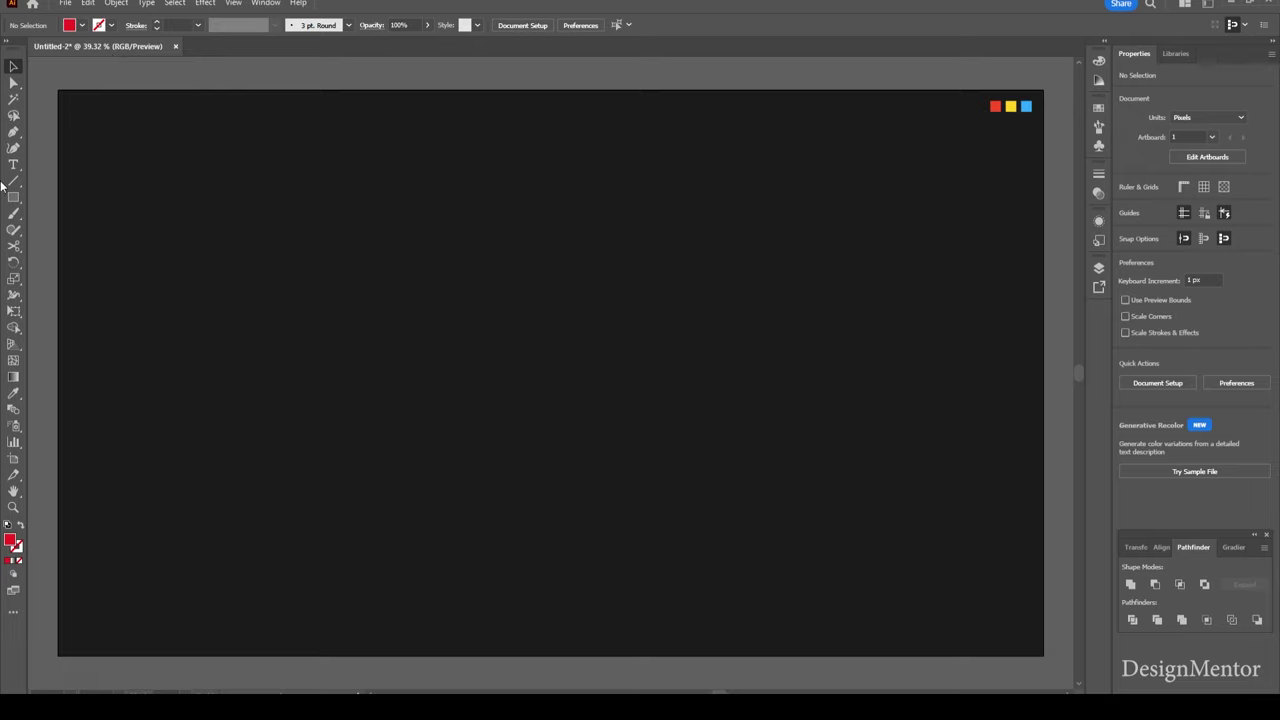
pyautogui.click(13, 197)
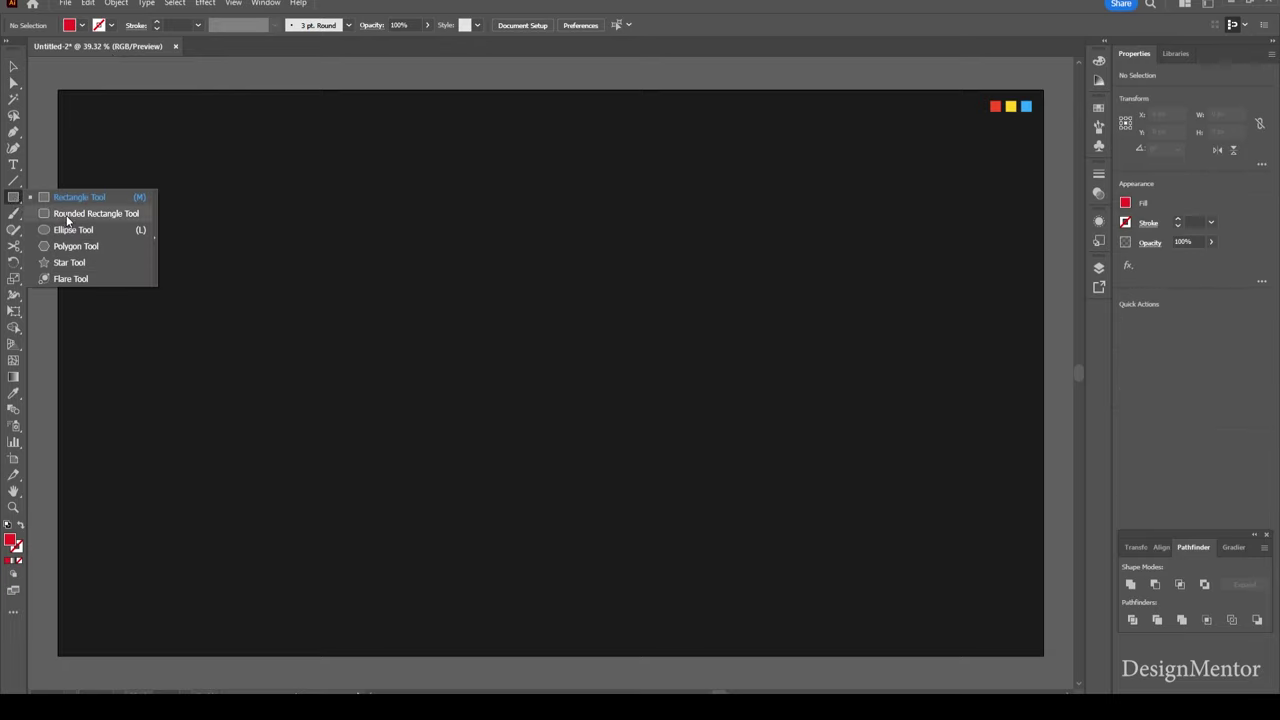
pyautogui.press('v')
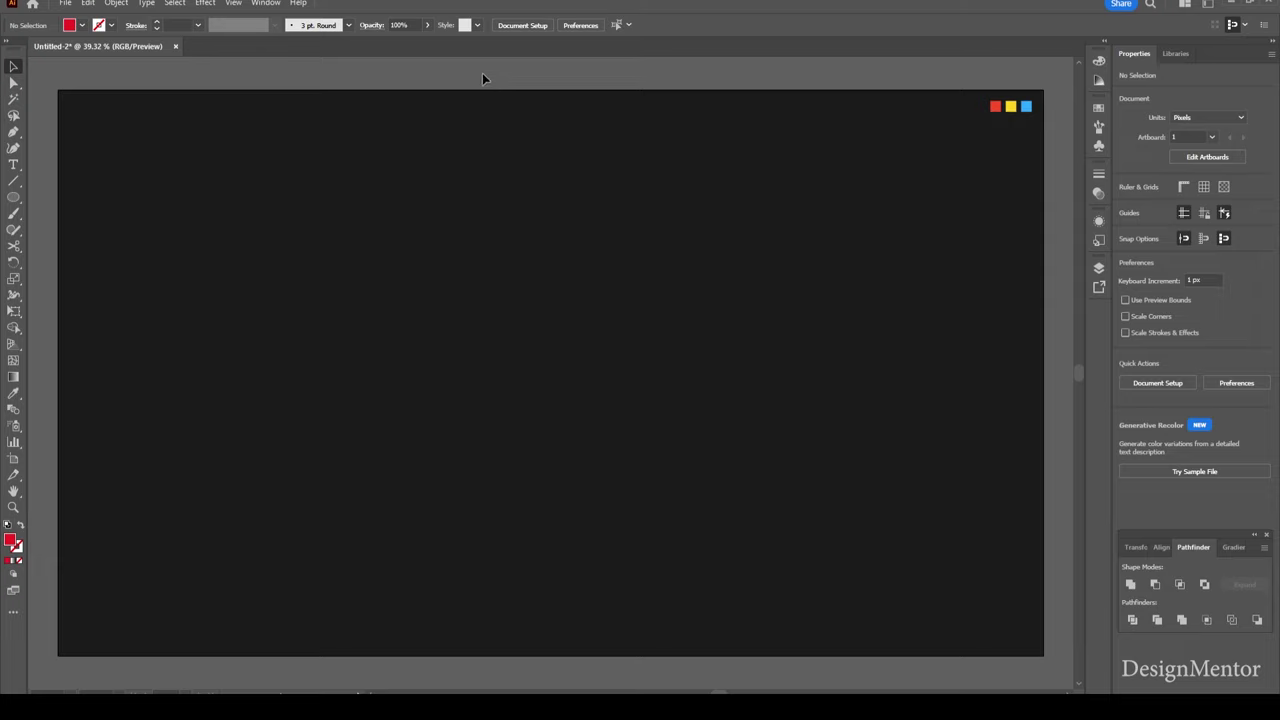
pyautogui.click(82, 25)
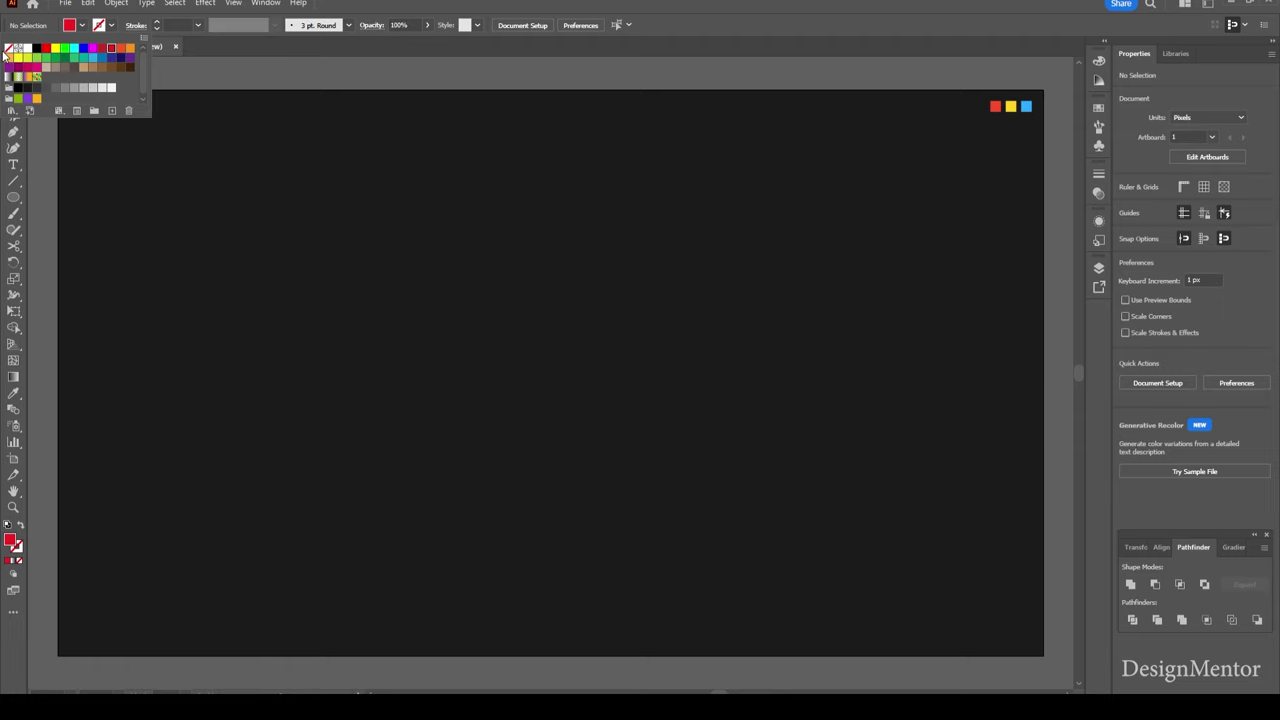
pyautogui.click(8, 48)
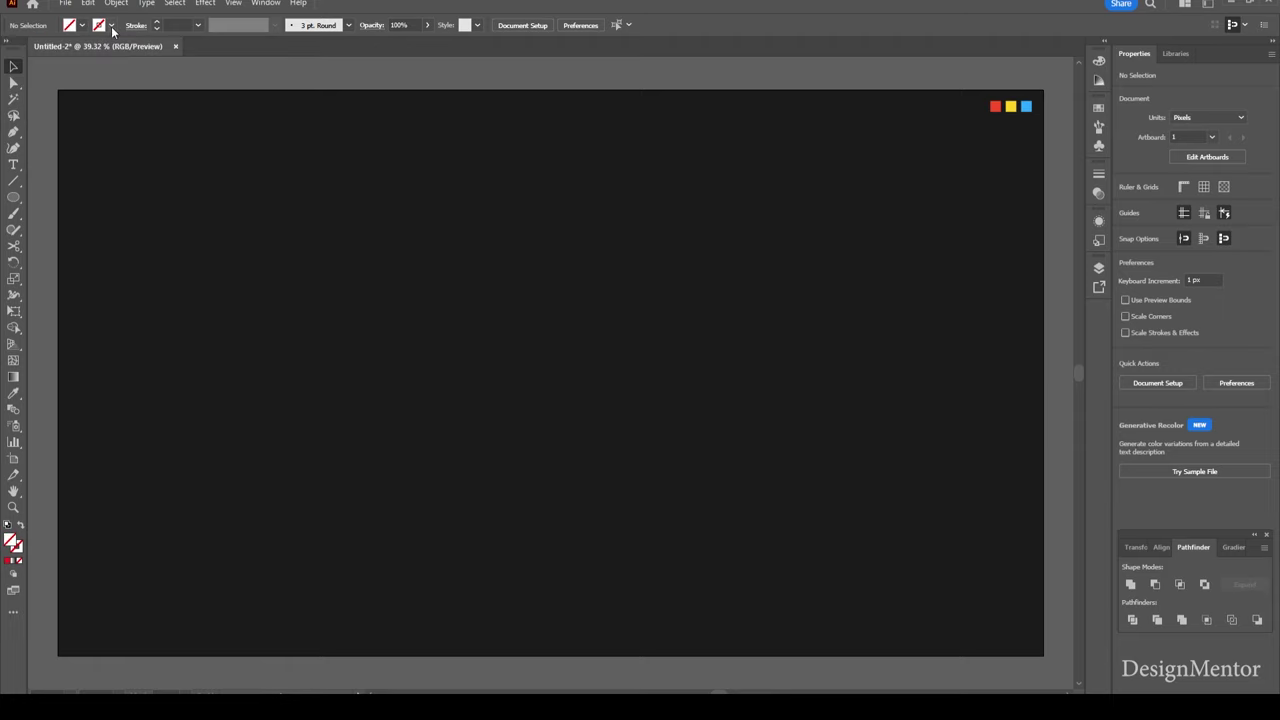
pyautogui.click(112, 26)
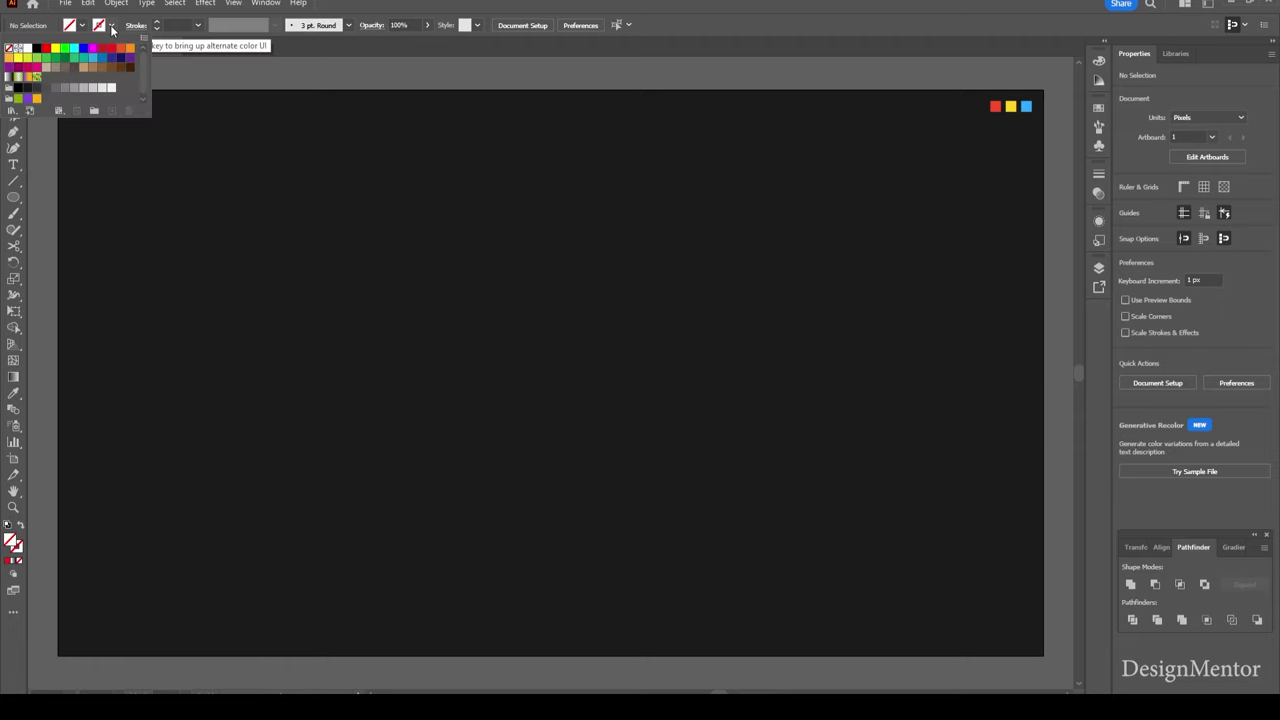
pyautogui.click(46, 49)
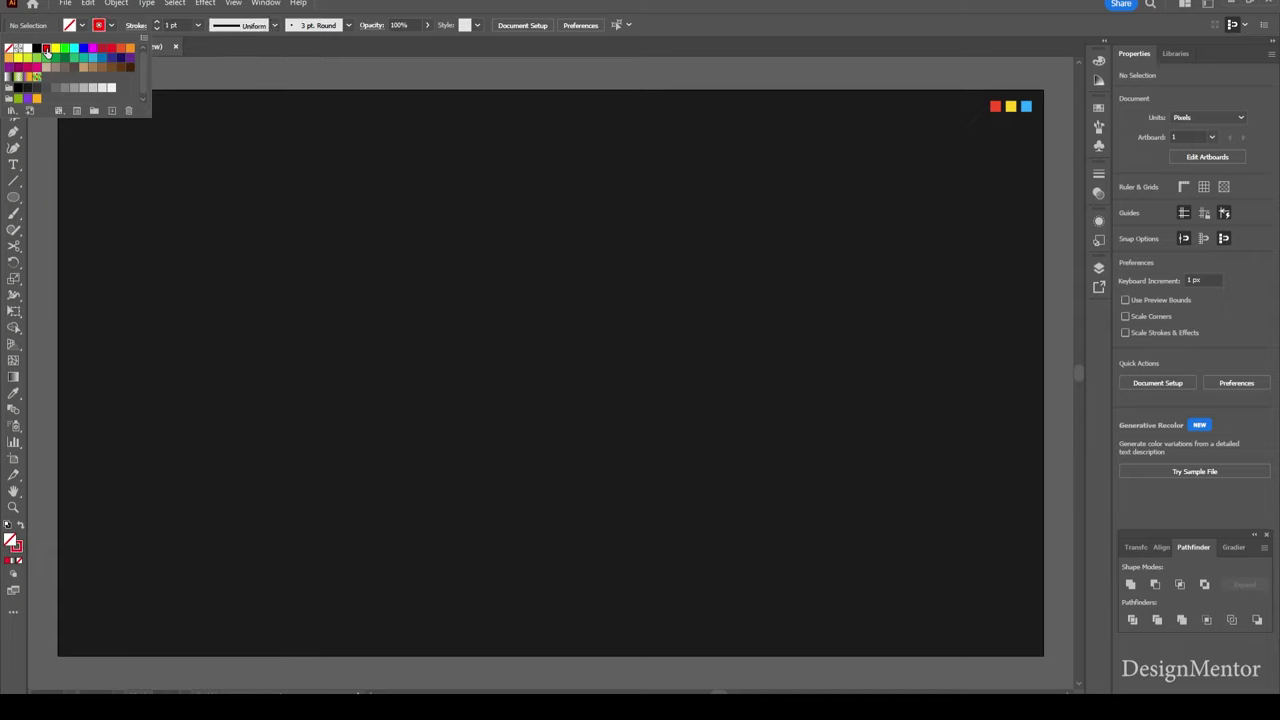
# - Draw a 900×900 px circle centred on the artboard
pyautogui.click(13, 198)
pyautogui.click(80, 229)
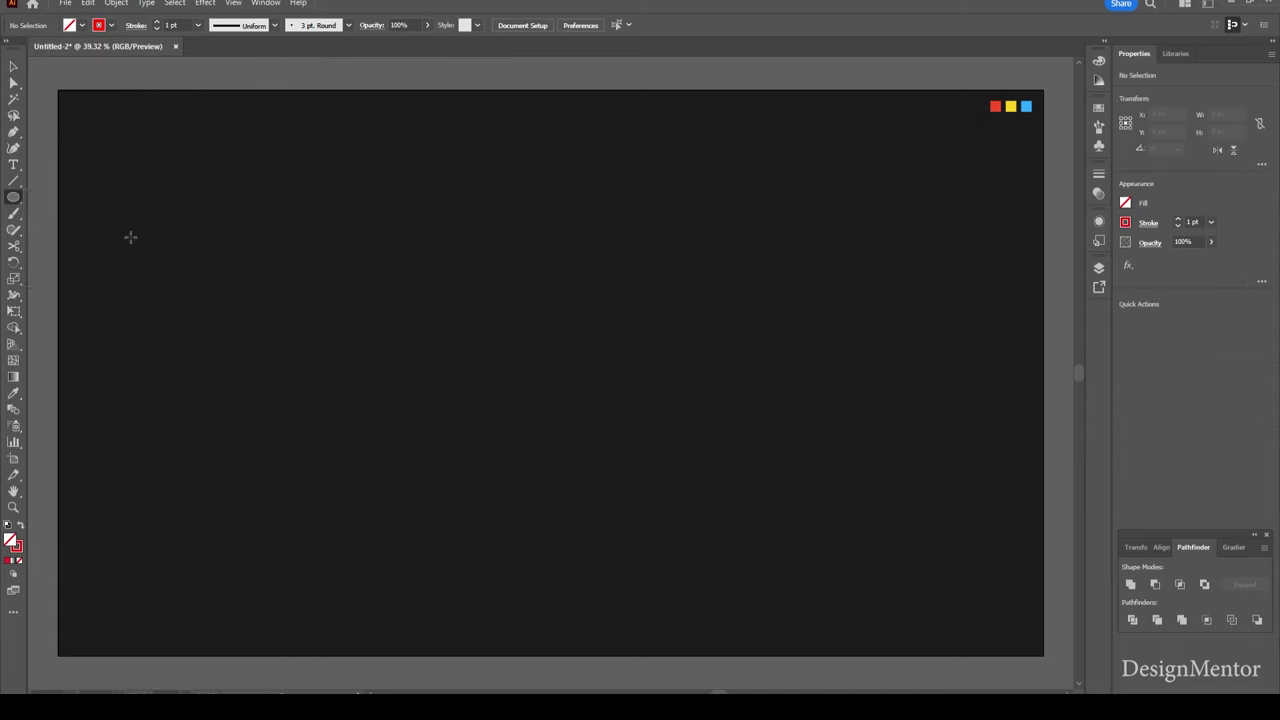
pyautogui.click(531, 284)
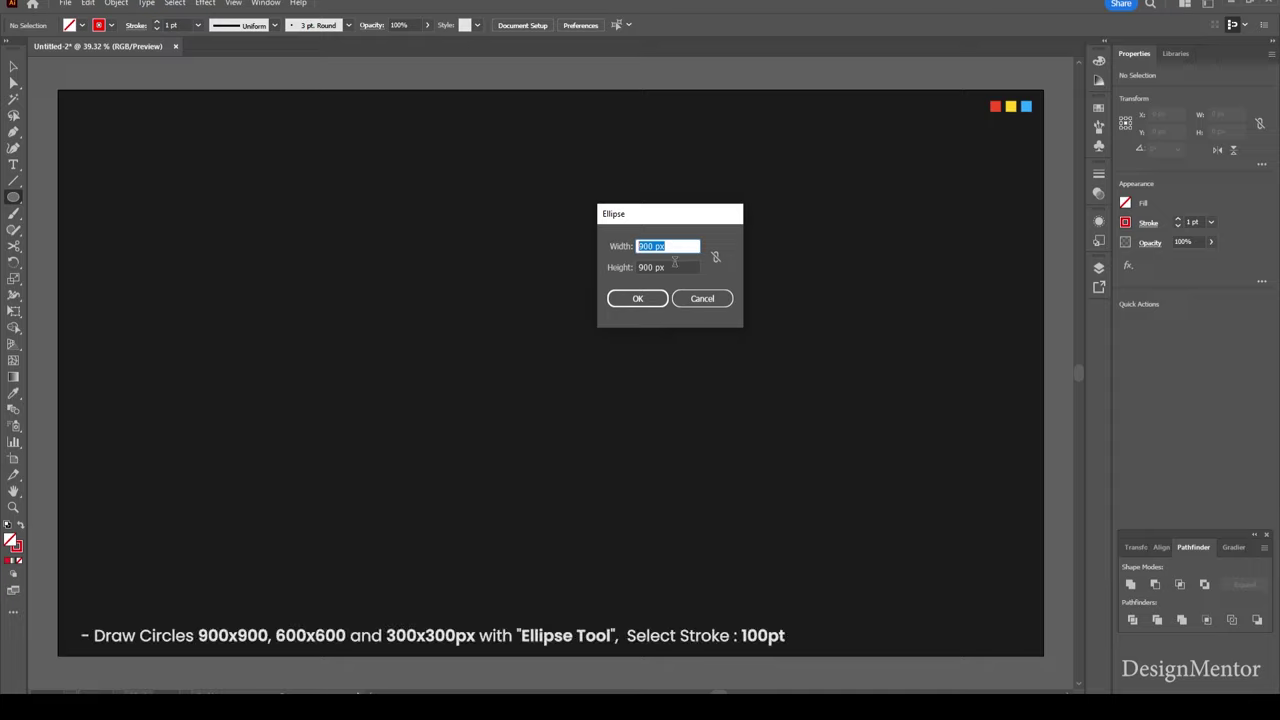
pyautogui.press('Tab')
pyautogui.click(640, 299)
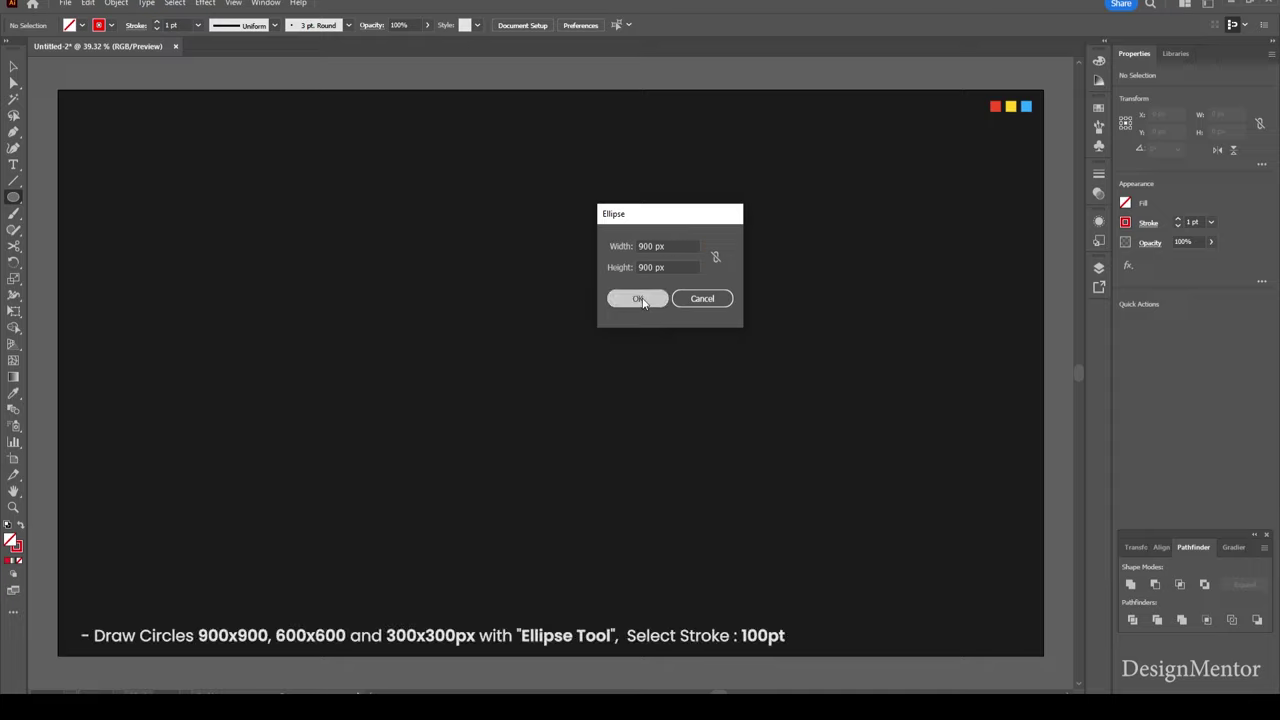
pyautogui.click(1171, 321)
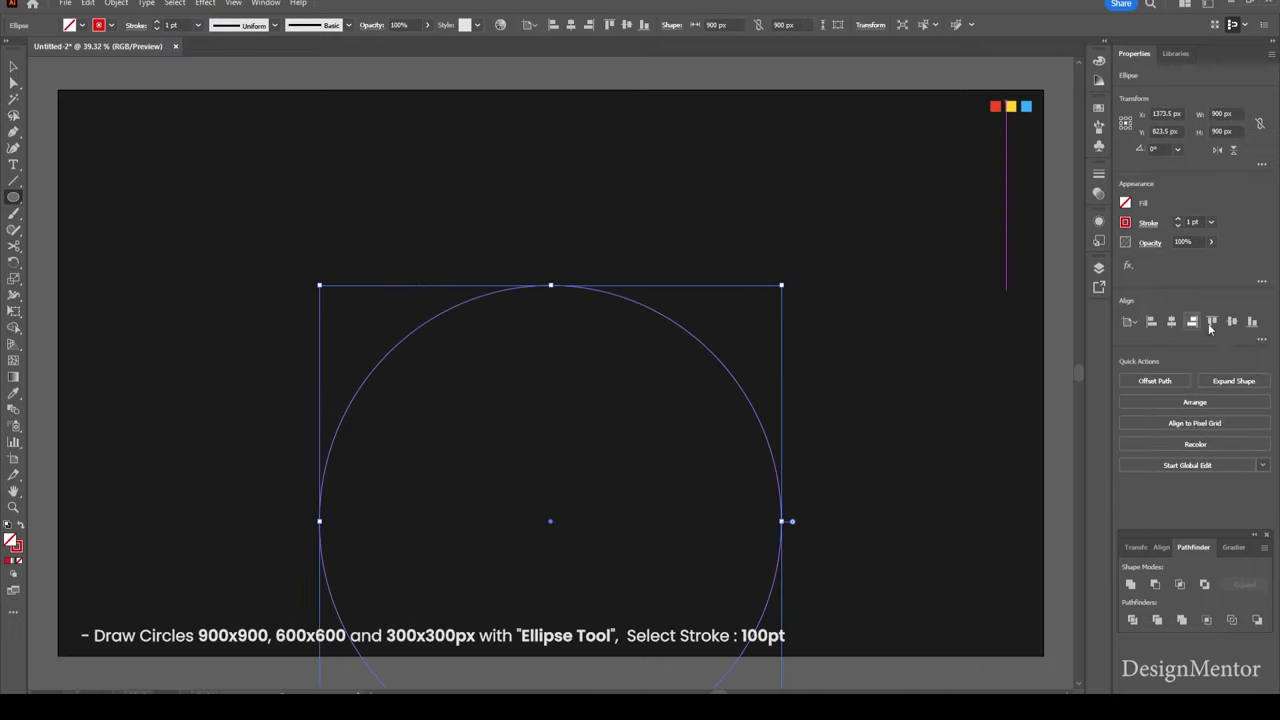
pyautogui.click(1232, 321)
# - Give the circle a 100 pt stroke weight and deselect it
pyautogui.click(1198, 221)
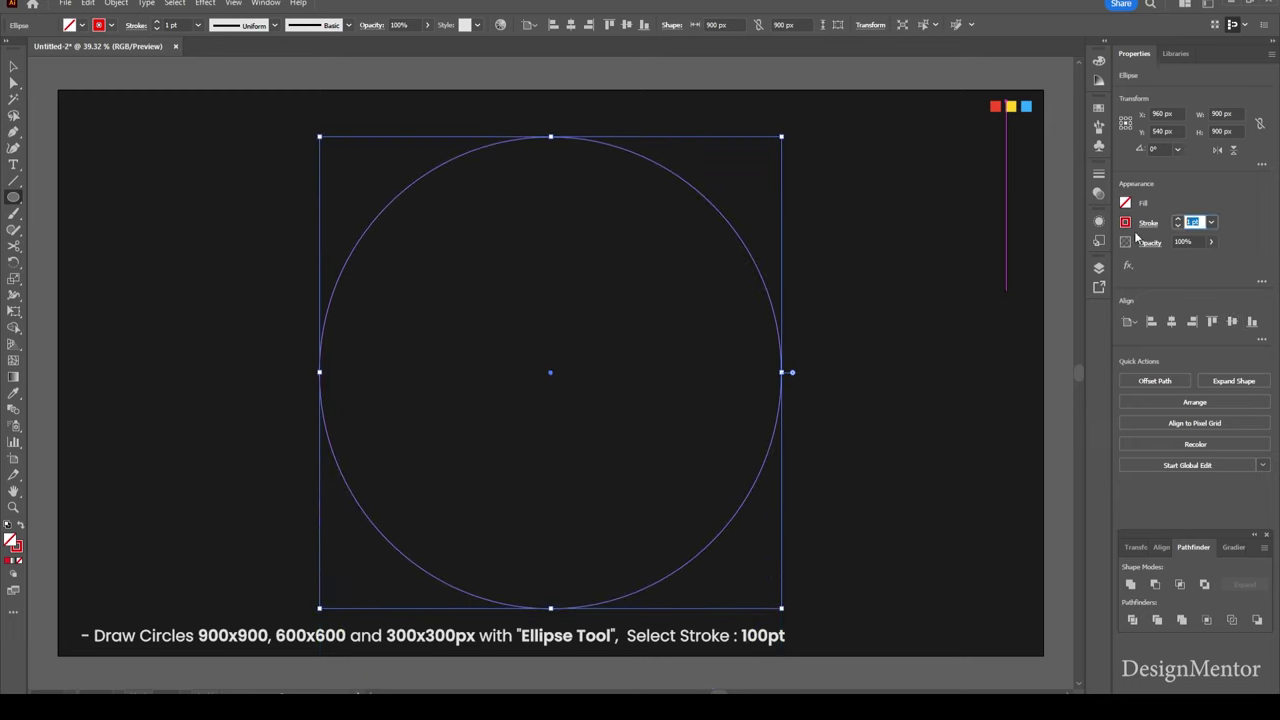
pyautogui.write('100')
pyautogui.press('Return')
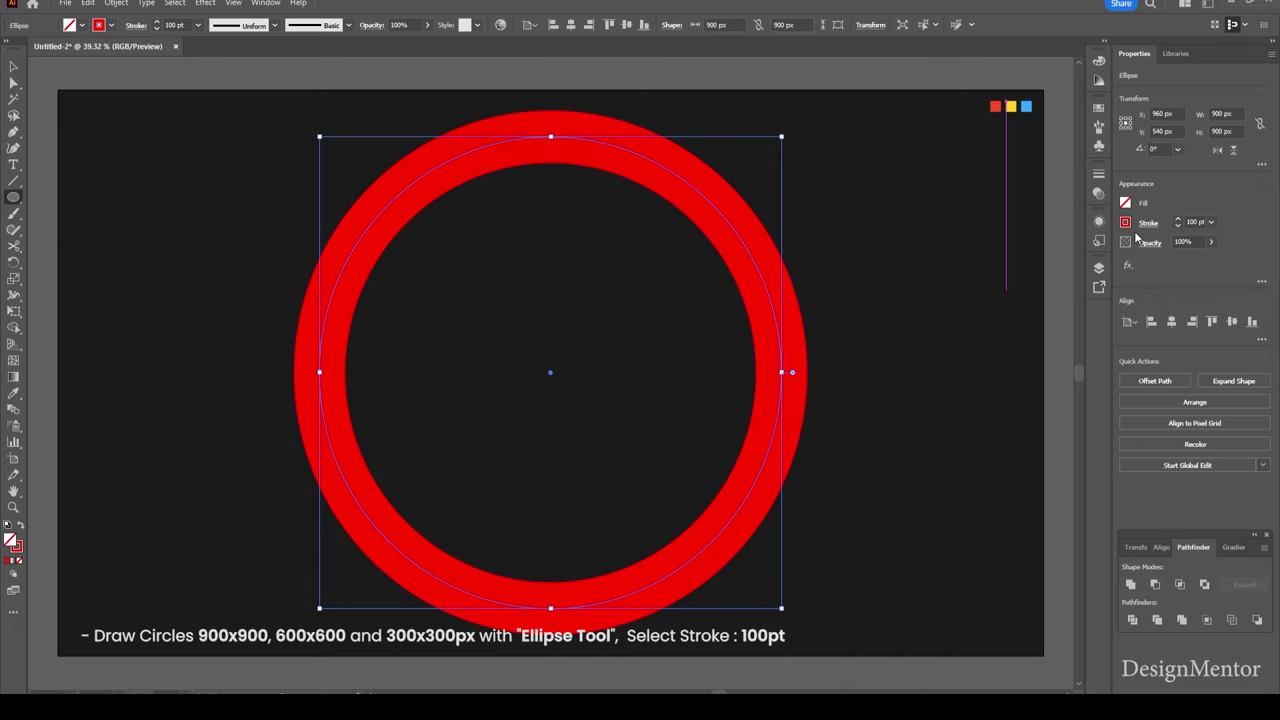
pyautogui.press('v')
pyautogui.click(934, 360)
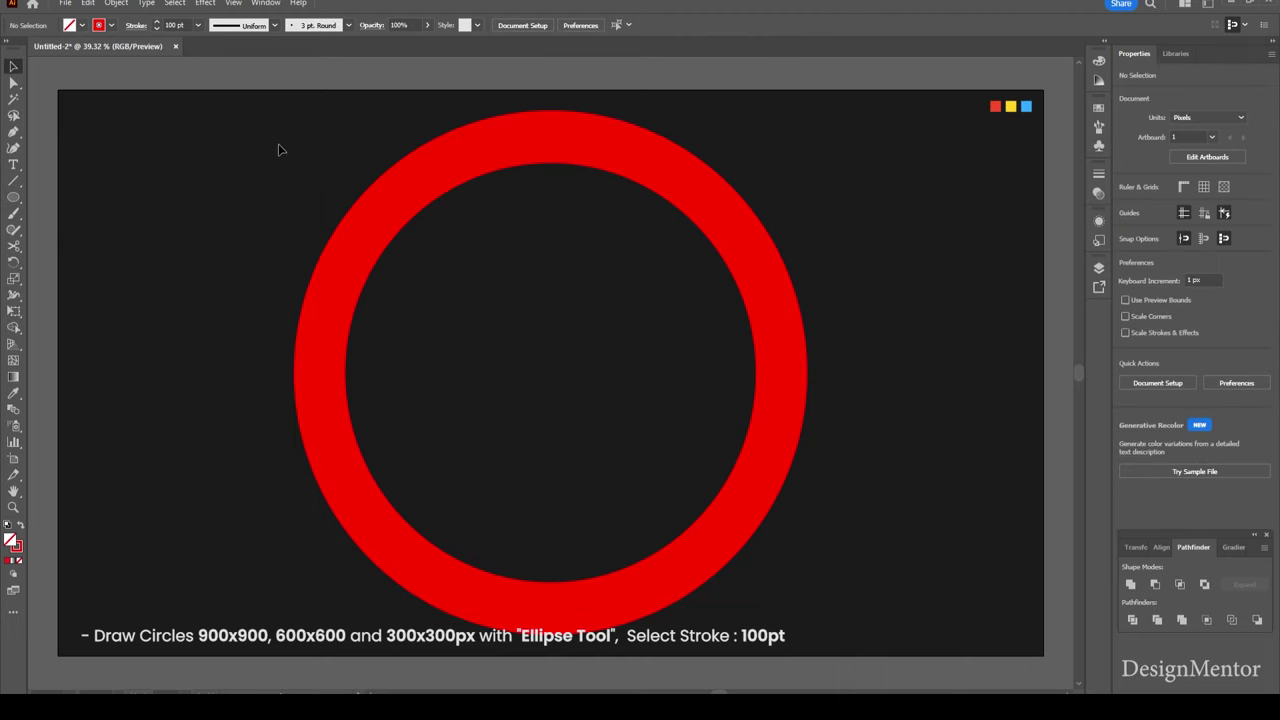
# - Draw a 600×600 px yellow-stroked circle and centre it on the artboard
pyautogui.click(111, 25)
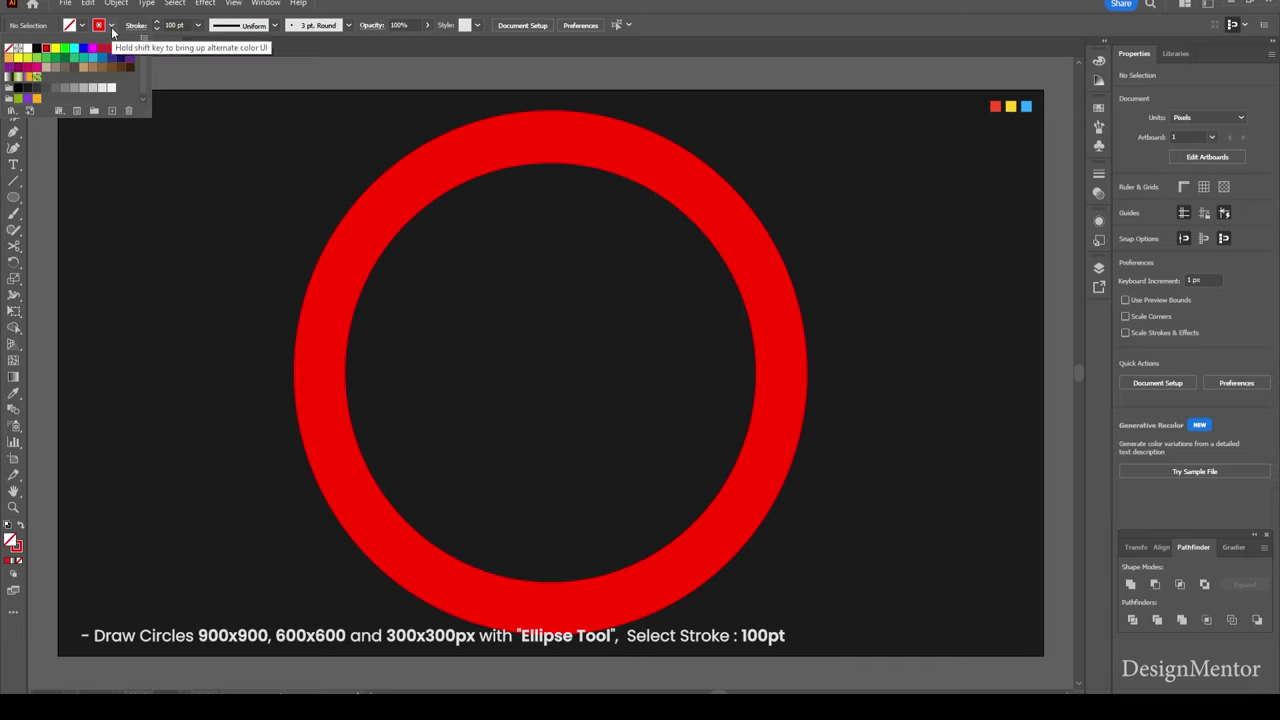
pyautogui.click(55, 48)
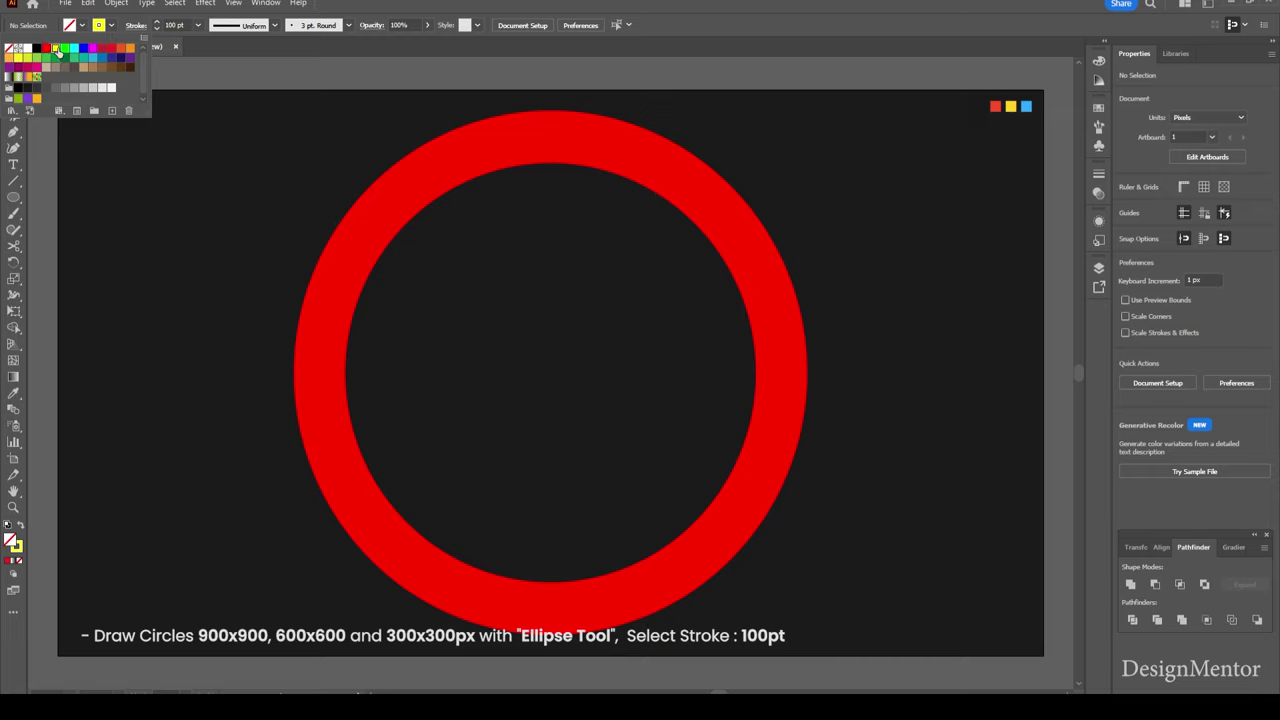
pyautogui.click(13, 201)
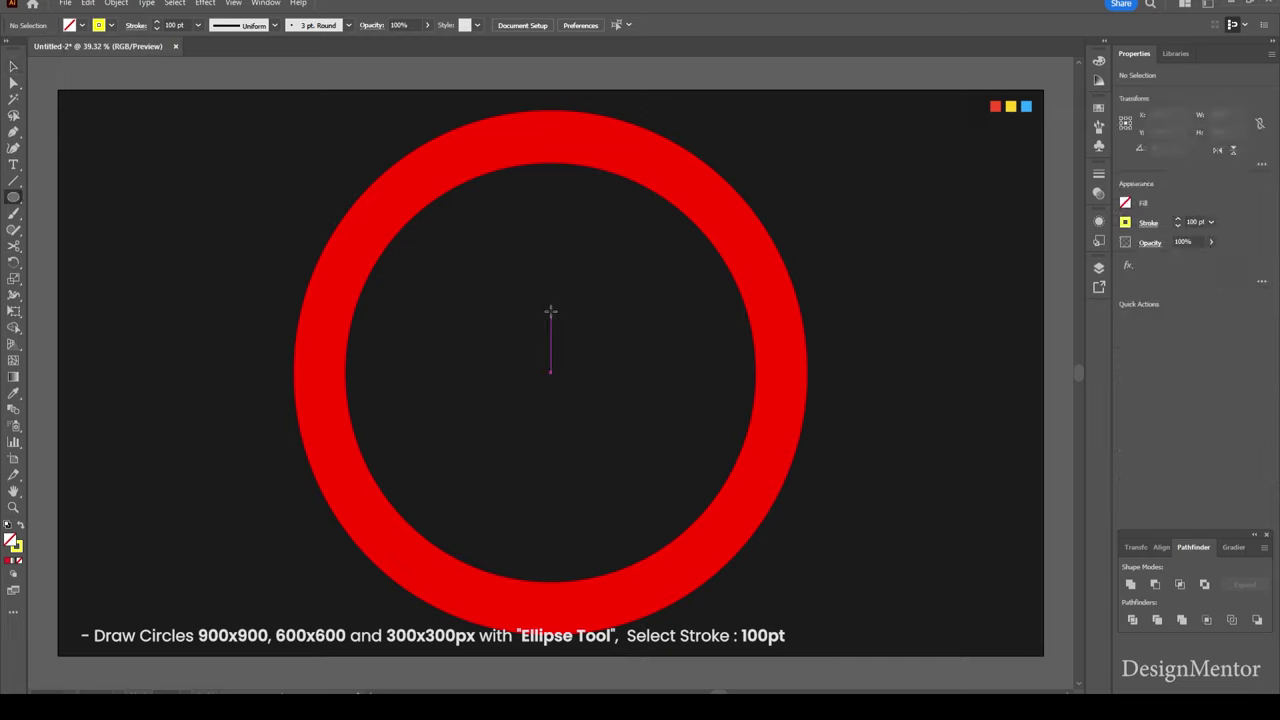
pyautogui.click(550, 312)
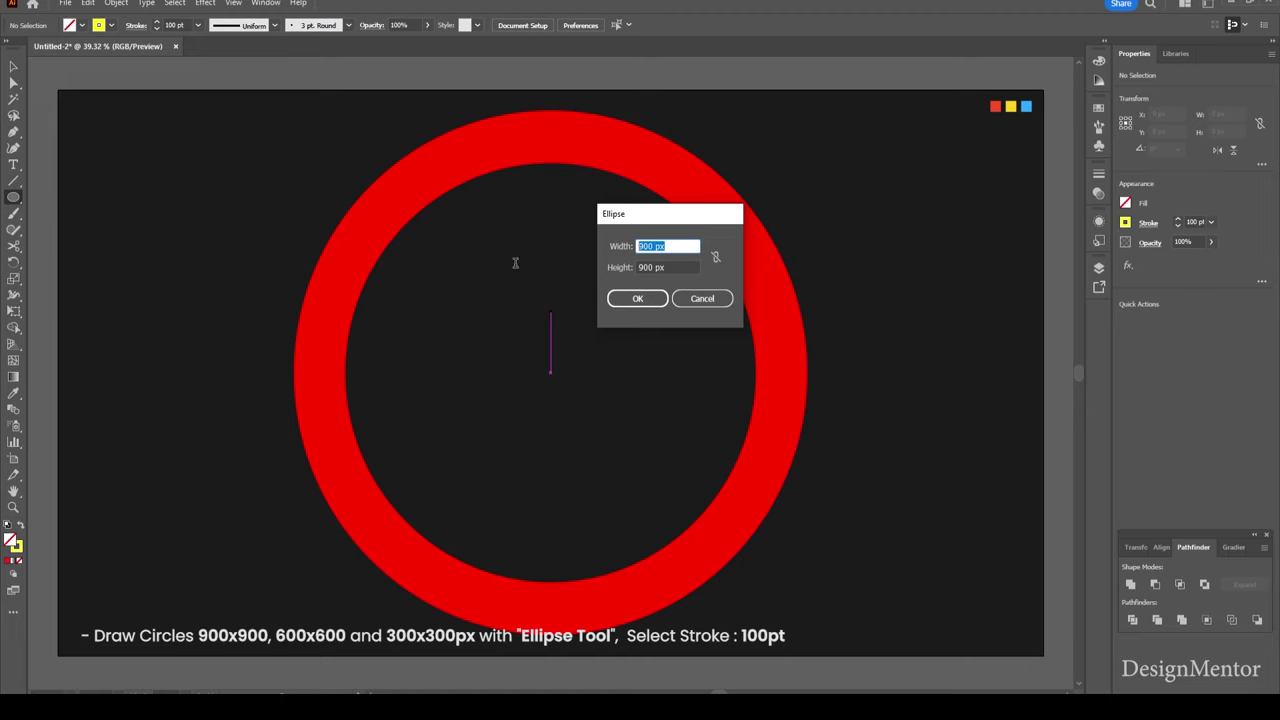
pyautogui.write('600')
pyautogui.press('Tab')
pyautogui.write('600')
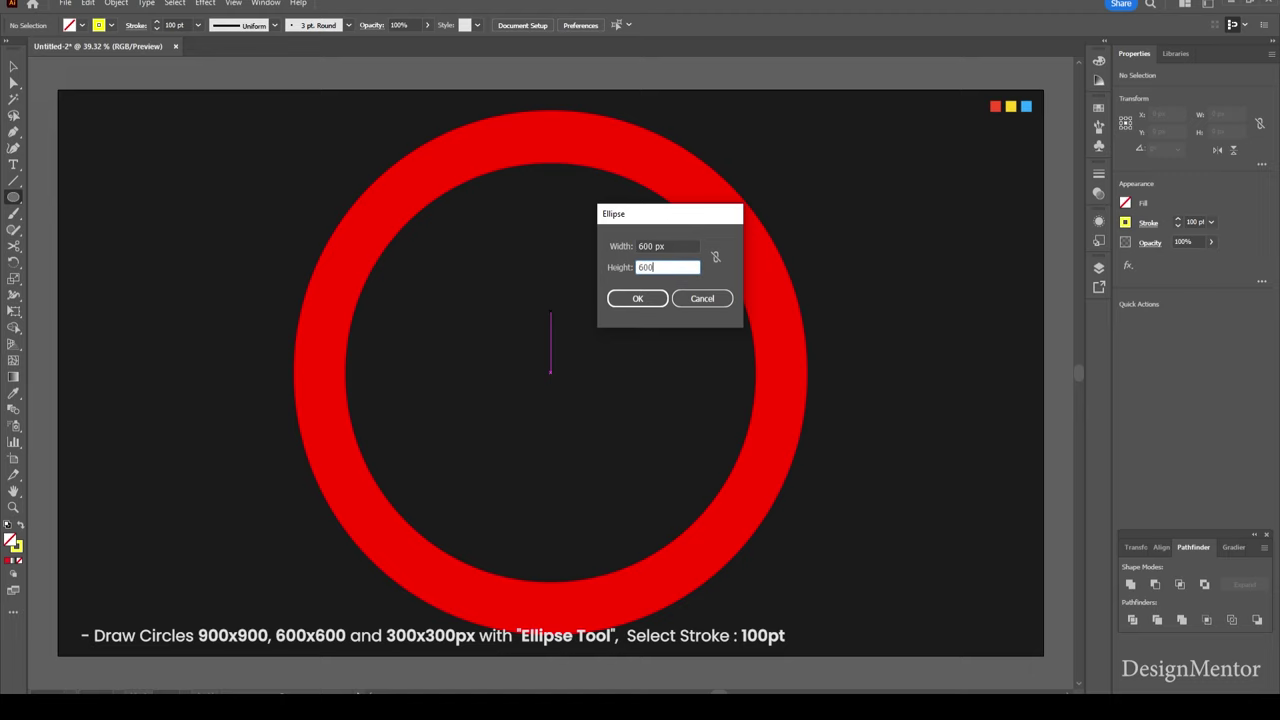
pyautogui.press('Return')
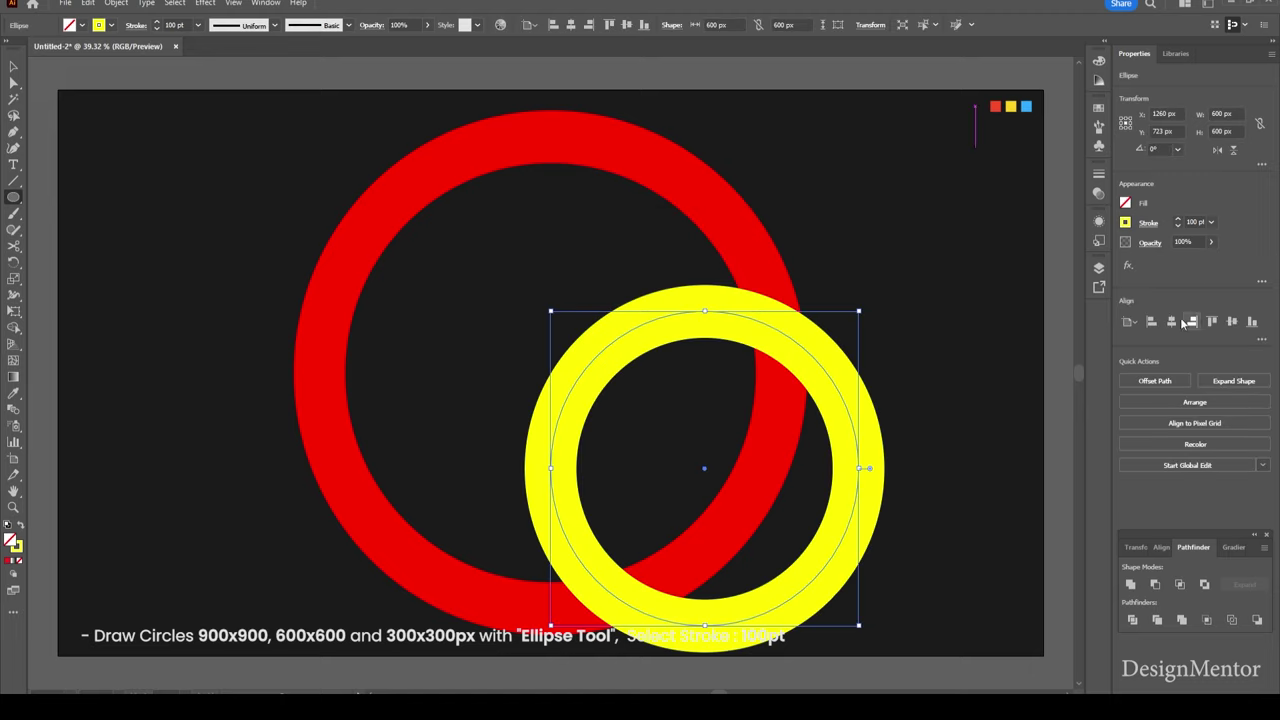
pyautogui.click(1171, 321)
pyautogui.click(1233, 324)
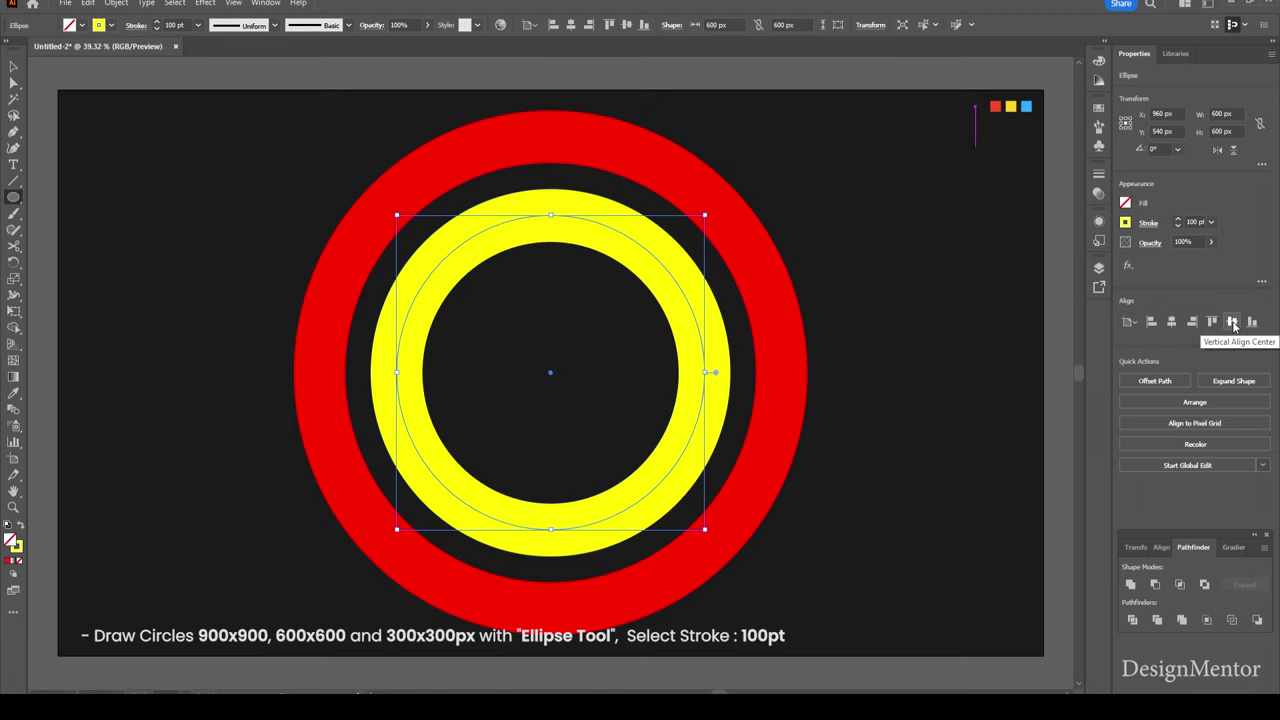
# - Deselect the yellow ring and set the stroke colour to light blue
pyautogui.press('v')
pyautogui.click(925, 366)
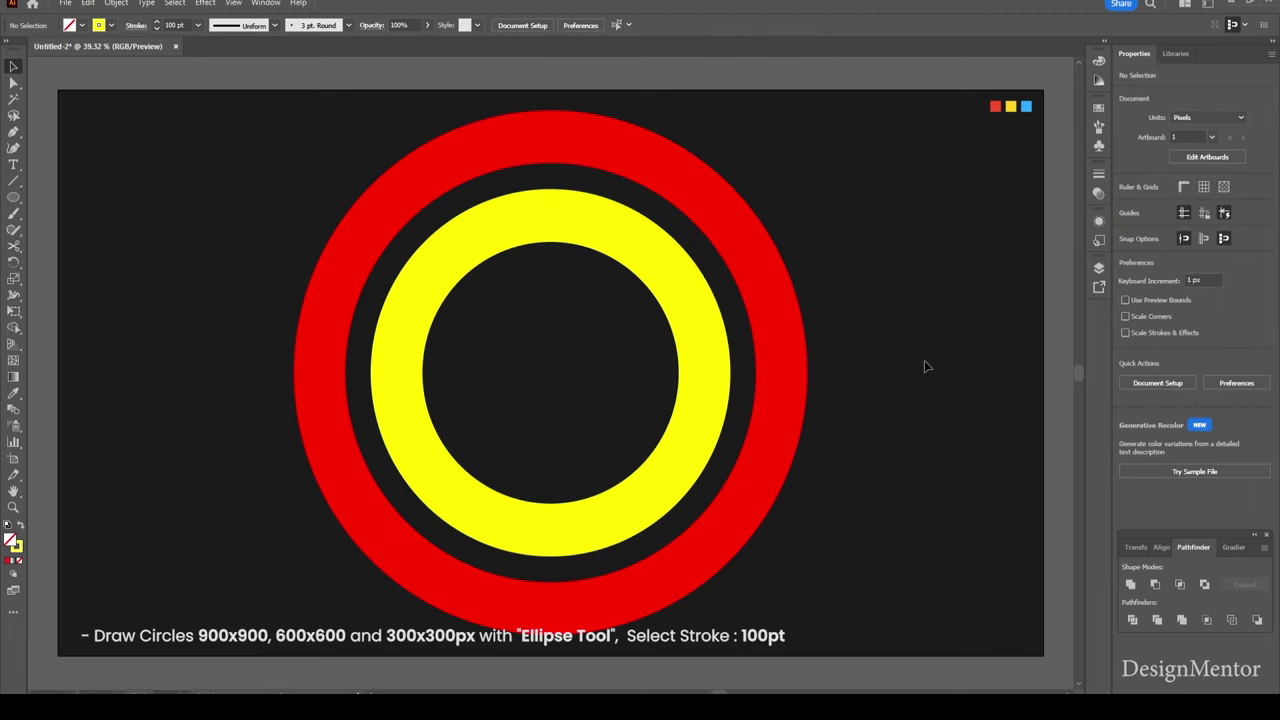
pyautogui.press('i')
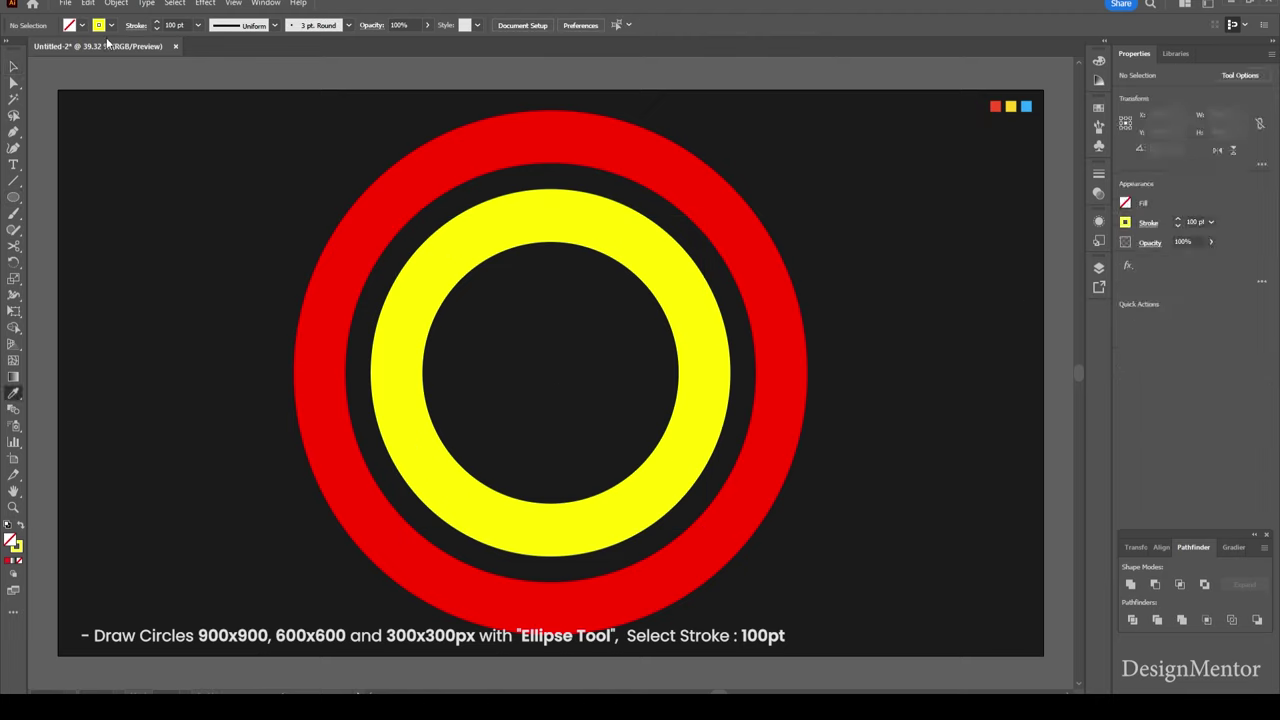
pyautogui.click(111, 25)
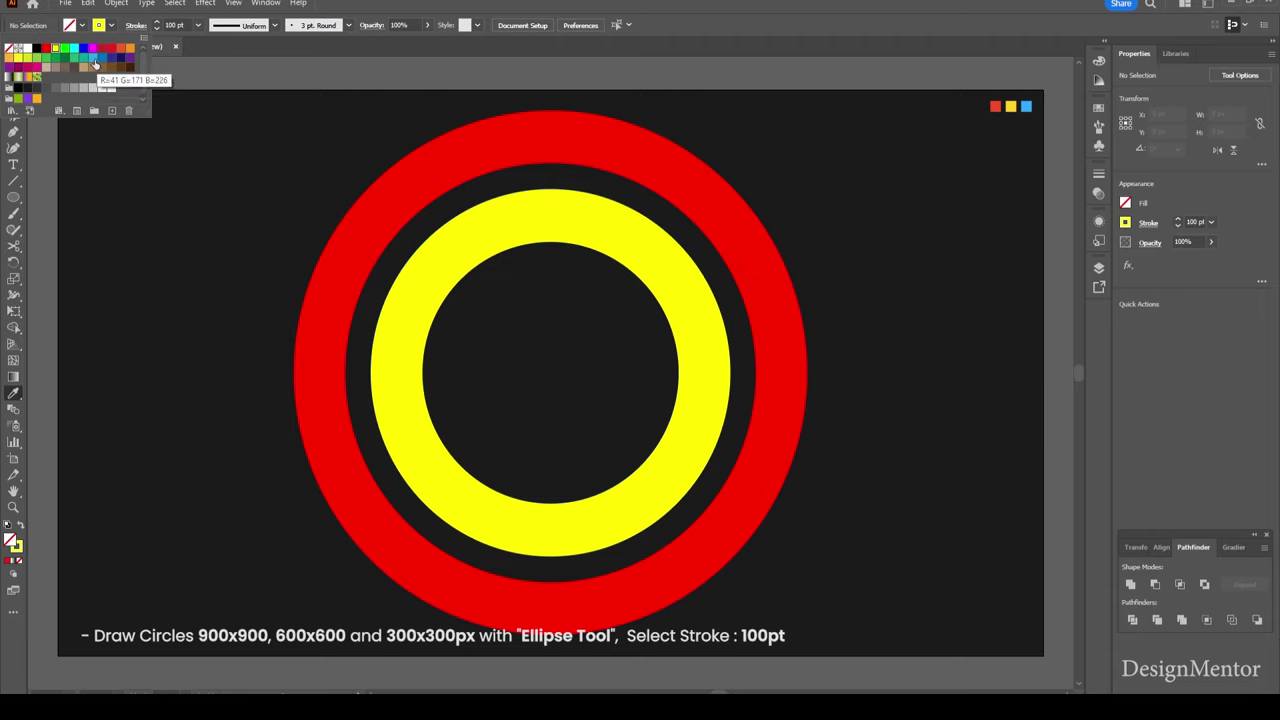
pyautogui.click(93, 59)
# - Draw a 300×300 px light-blue circle centred on the artboard, then deselect it
pyautogui.press('Escape')
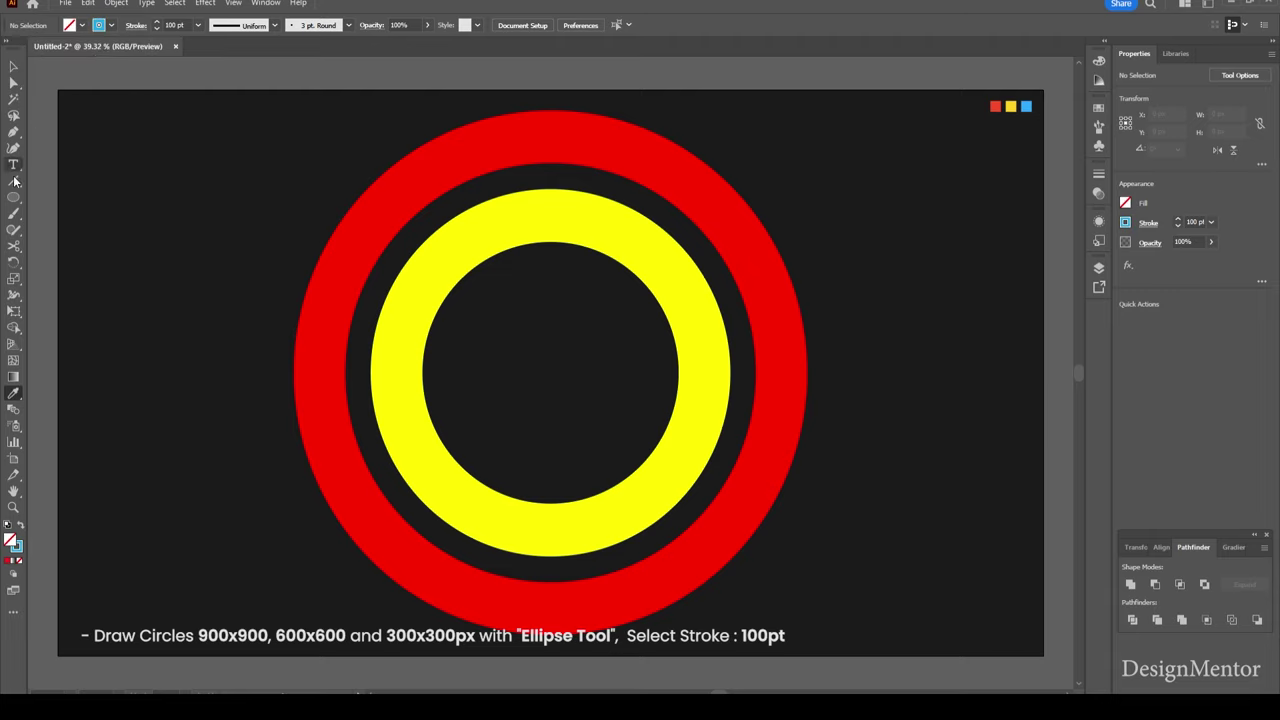
pyautogui.click(14, 197)
pyautogui.click(557, 331)
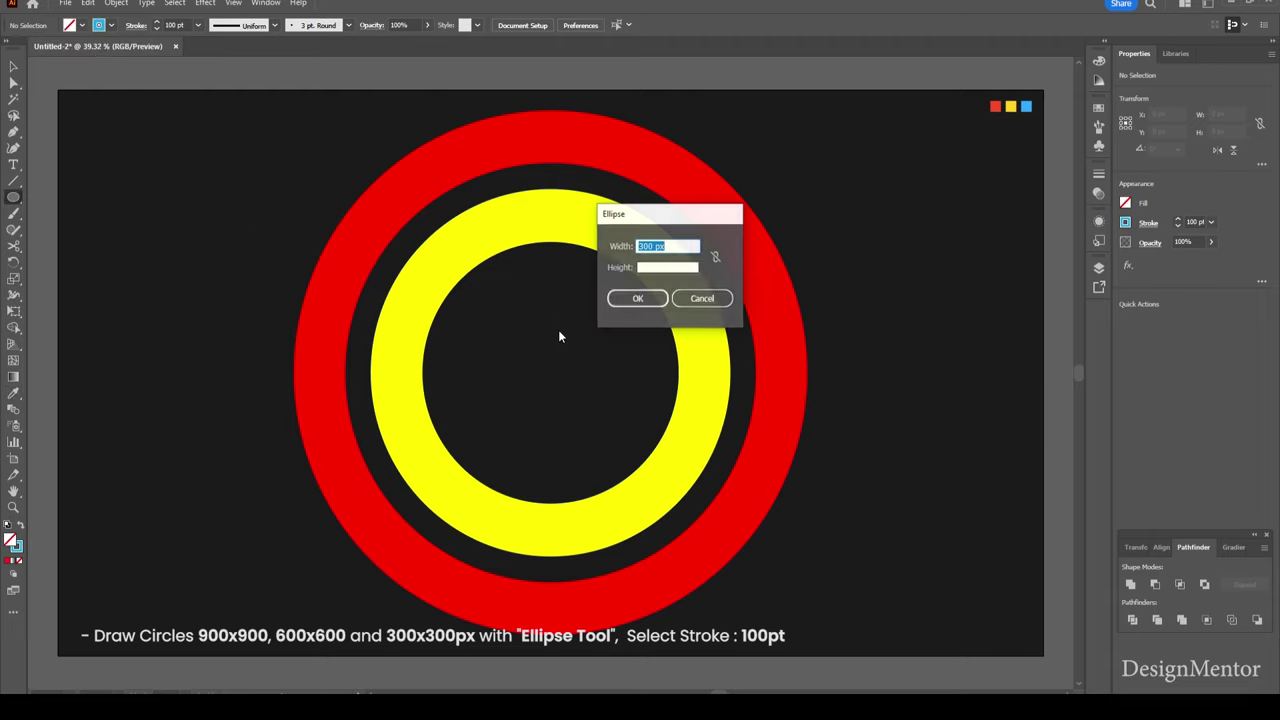
pyautogui.click(670, 266)
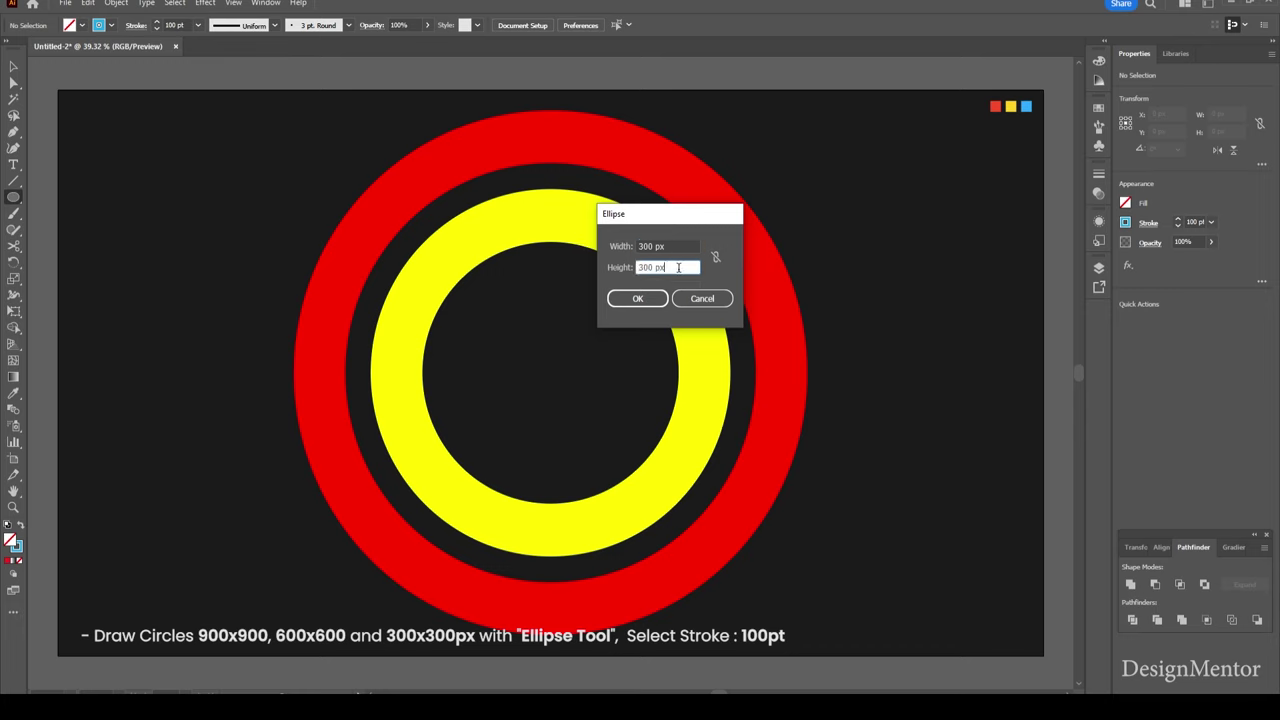
pyautogui.click(637, 298)
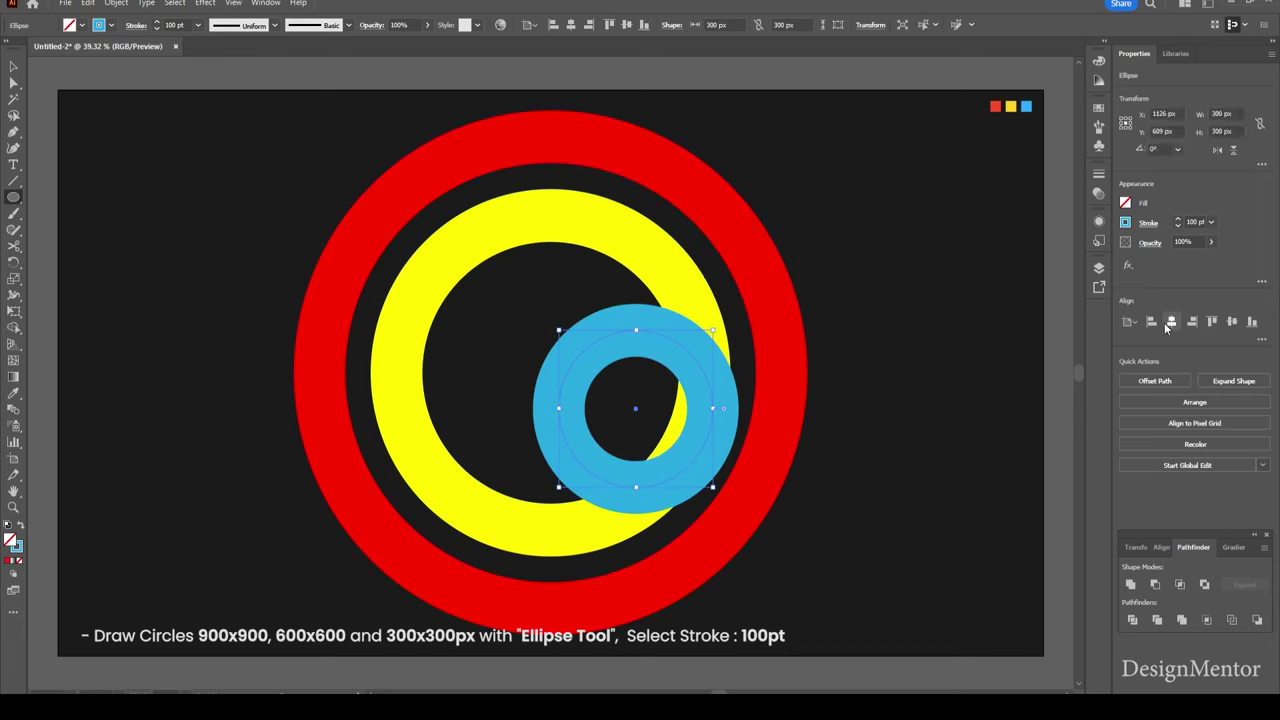
pyautogui.click(1171, 321)
pyautogui.click(1232, 321)
pyautogui.press('v')
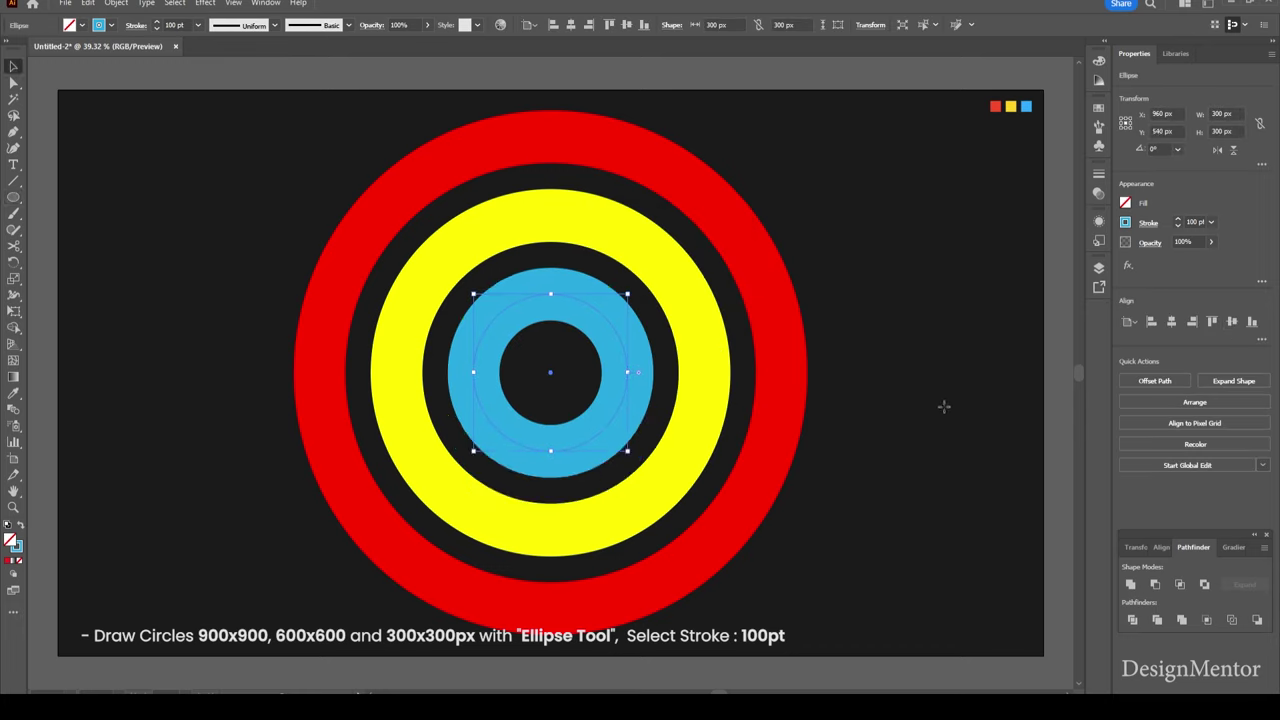
pyautogui.click(945, 408)
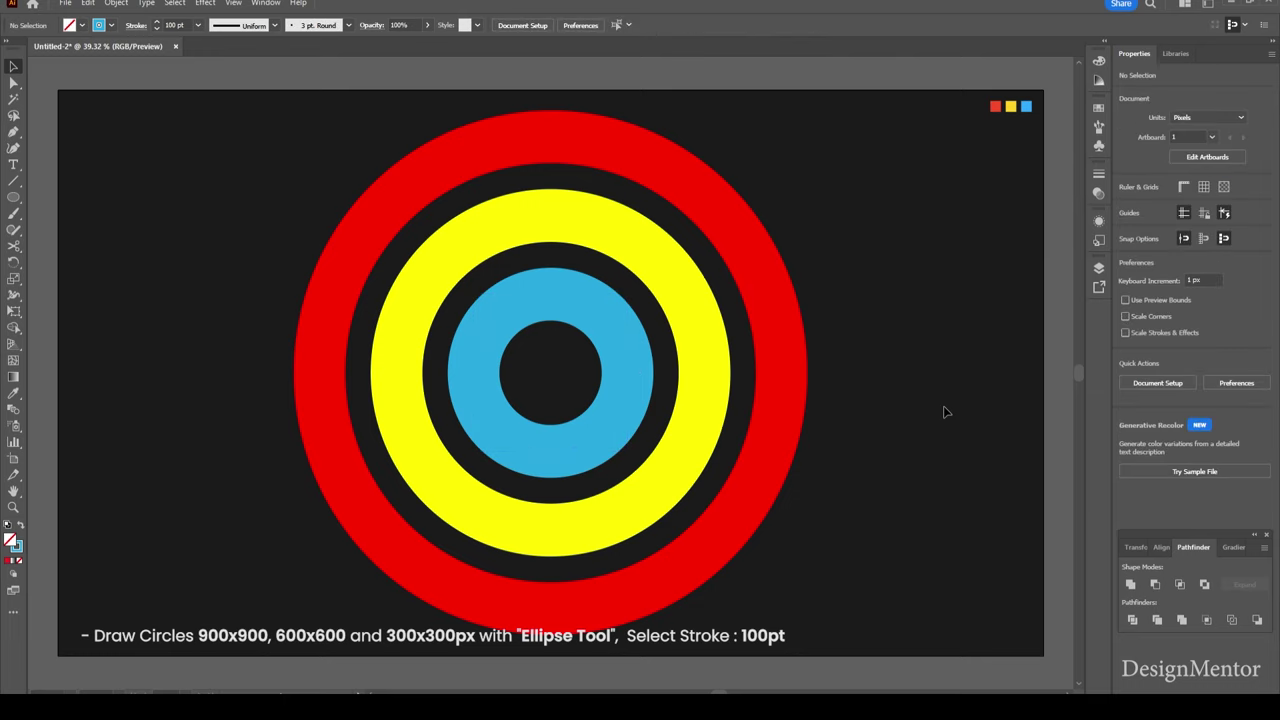
pyautogui.click(180, 25)
# - Draw a 1 pt line from the rings' centre to the lower-left at 225°
pyautogui.write('1')
pyautogui.press('Return')
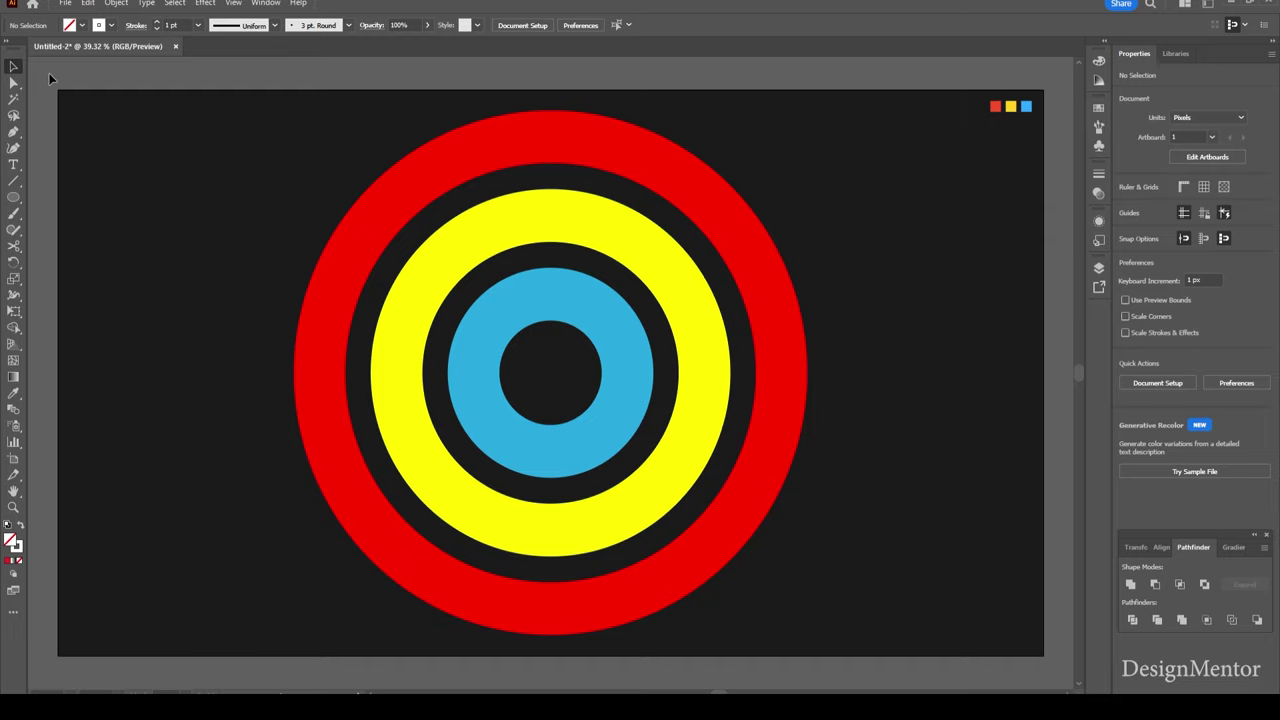
pyautogui.click(14, 180)
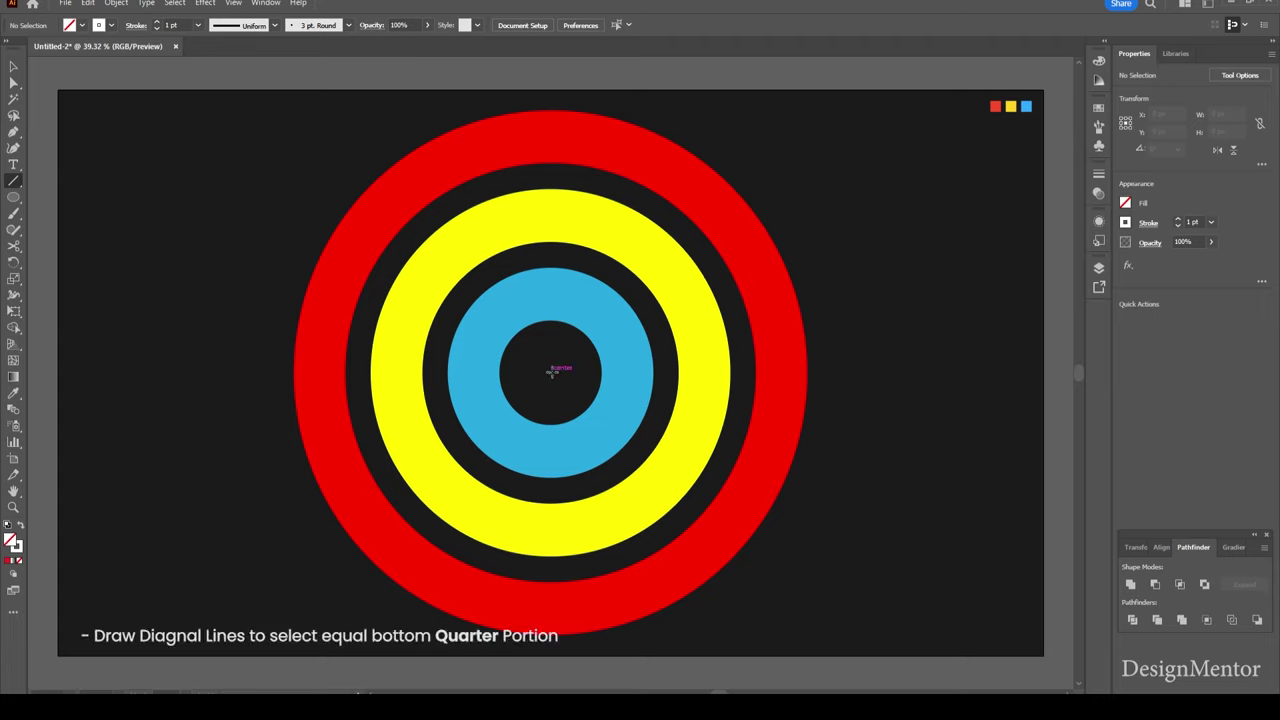
pyautogui.moveTo(550, 372); pyautogui.dragTo(265, 590)
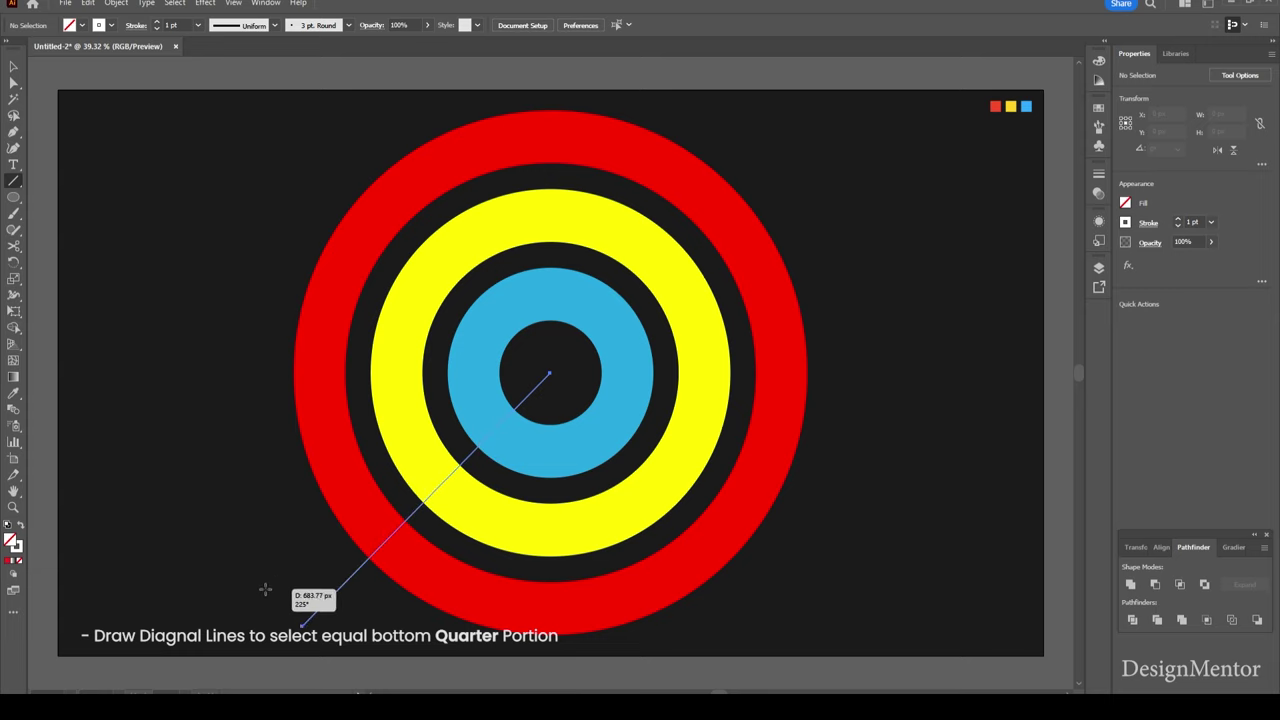
pyautogui.press('v')
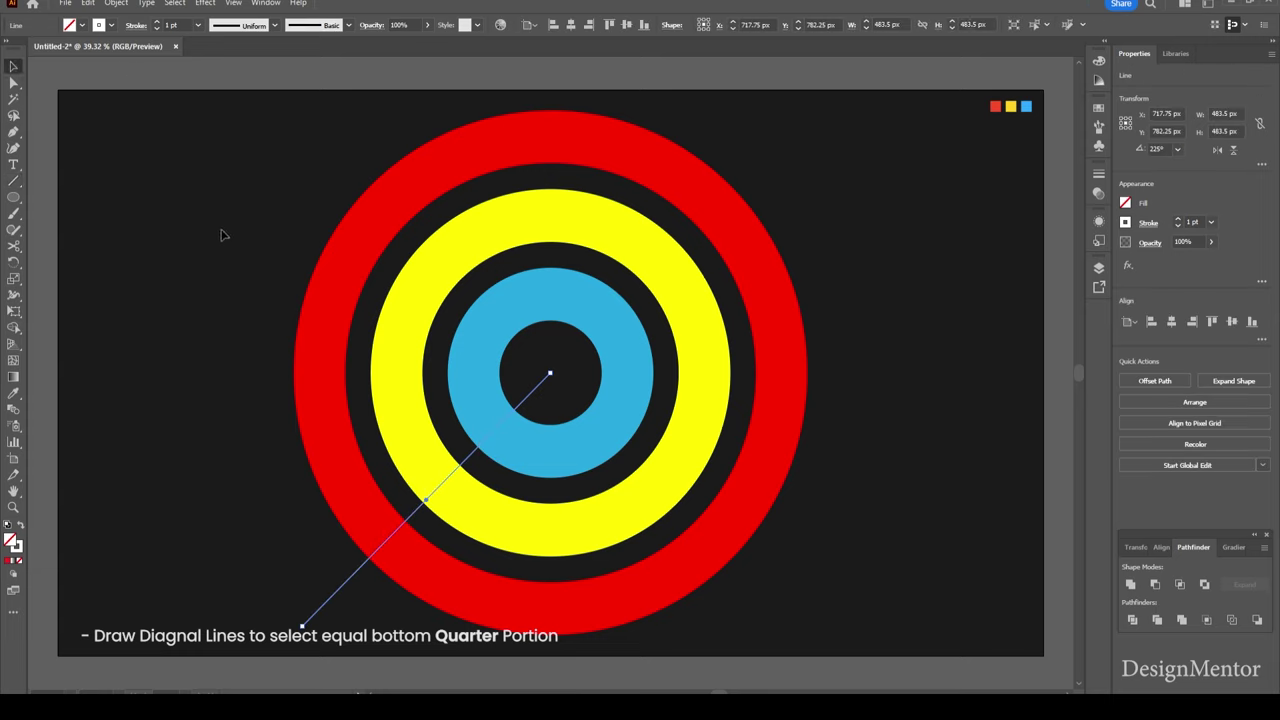
pyautogui.click(224, 235)
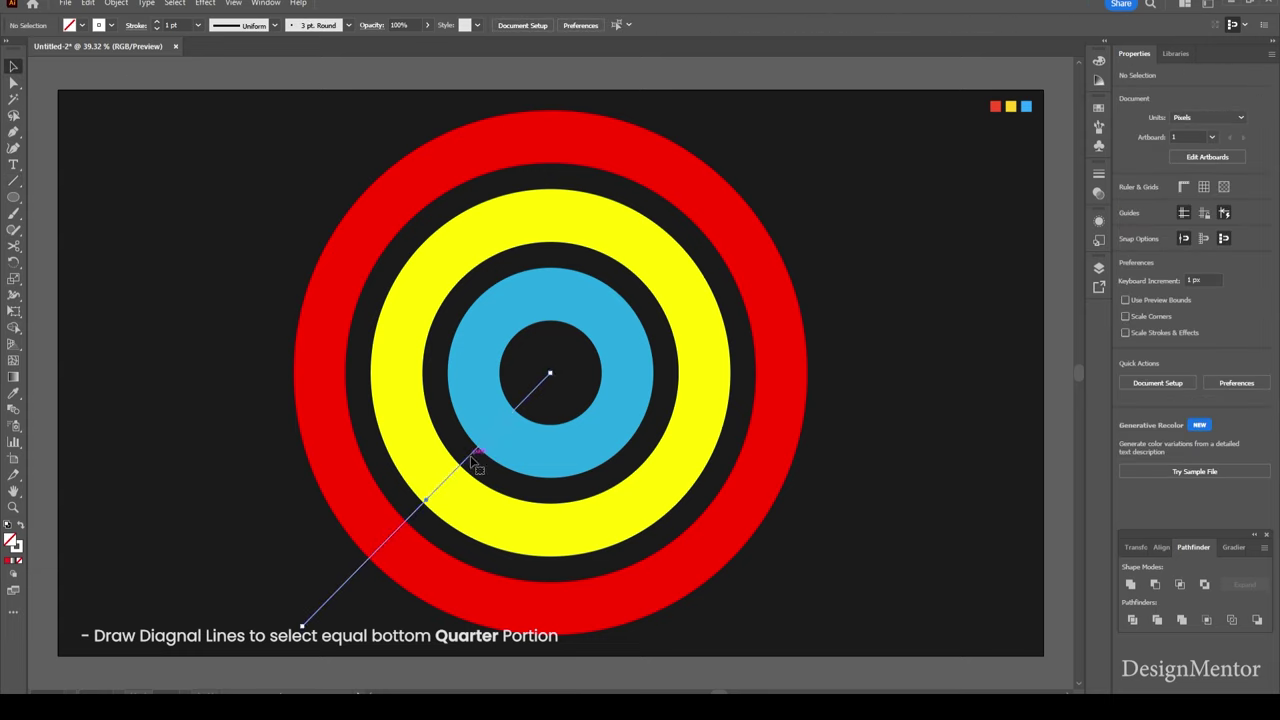
# - Reflect a copy of the line and nudge it right to meet the centre
pyautogui.click(472, 458)
pyautogui.click(116, 4)
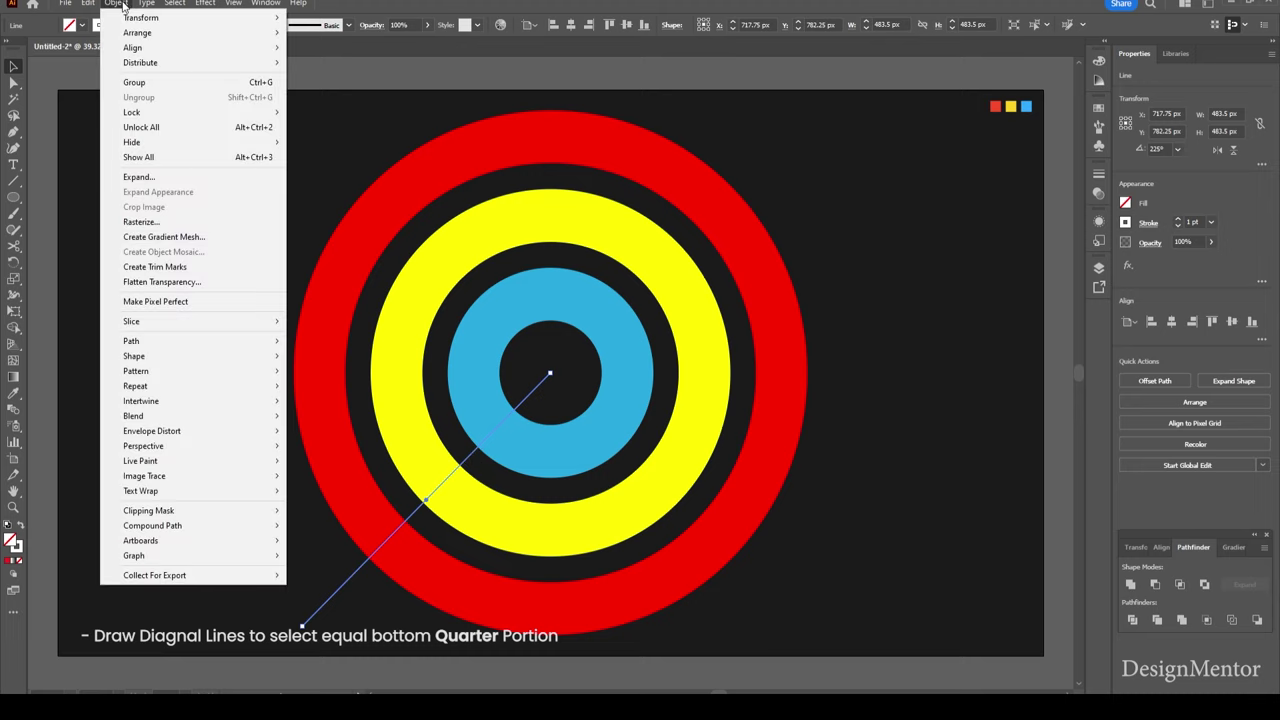
pyautogui.moveTo(190, 17)
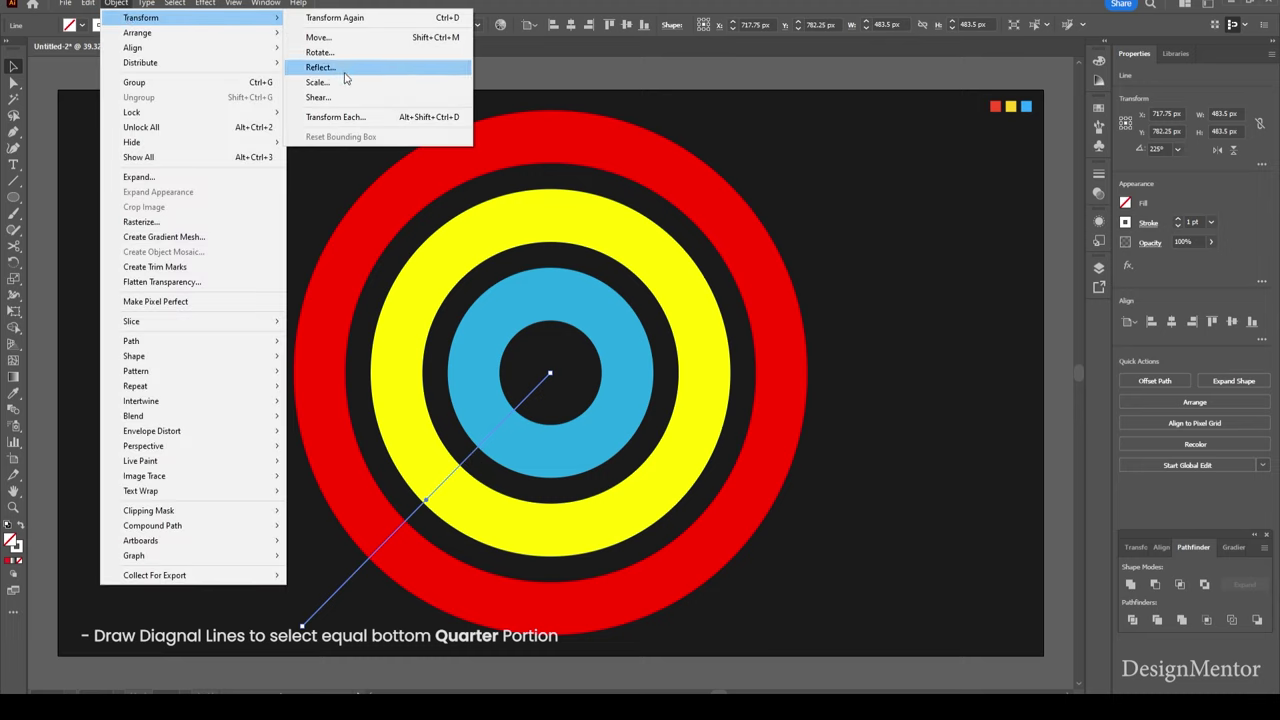
pyautogui.click(345, 78)
pyautogui.click(573, 443)
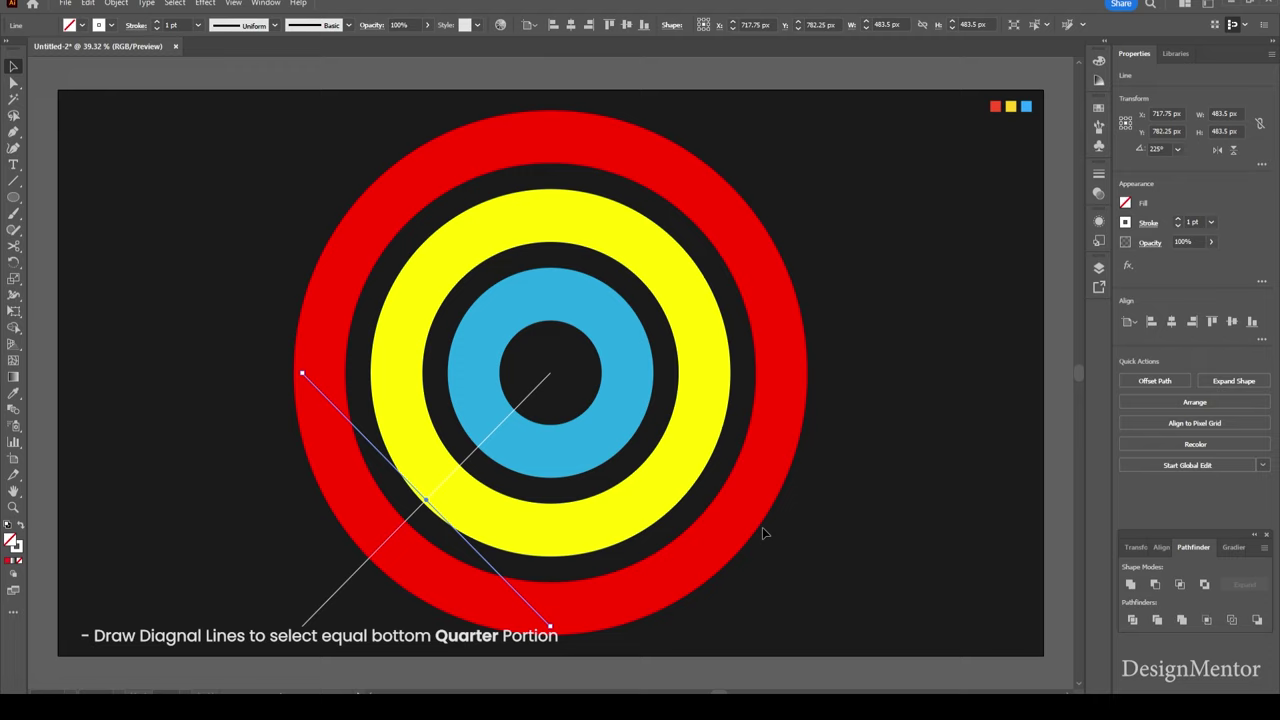
pyautogui.press('Right')
pyautogui.press('Right')
pyautogui.press('Right')
pyautogui.press('Right')
pyautogui.press('Right')
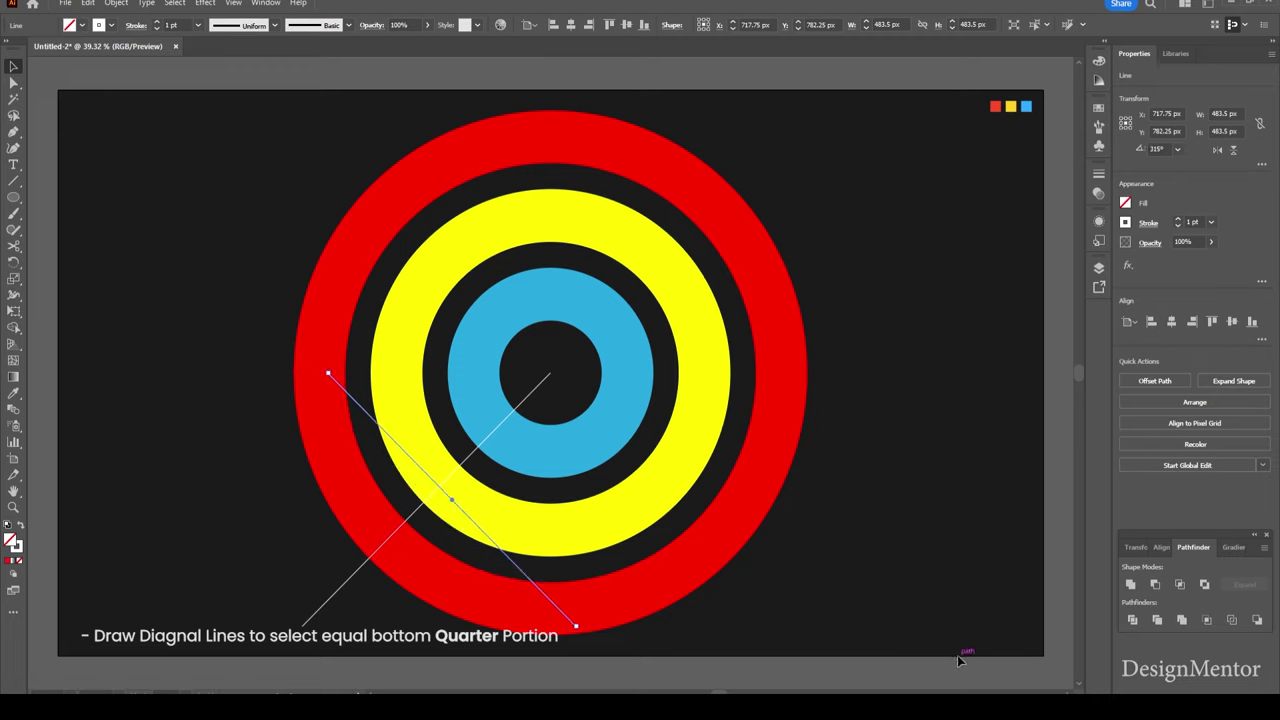
pyautogui.press('Right')
pyautogui.press('Right')
pyautogui.press('Right')
pyautogui.press('Right')
pyautogui.press('Right')
pyautogui.press('Right')
pyautogui.press('Right')
pyautogui.press('Right')
pyautogui.press('Right')
pyautogui.press('Right')
pyautogui.press('Right')
pyautogui.press('Right')
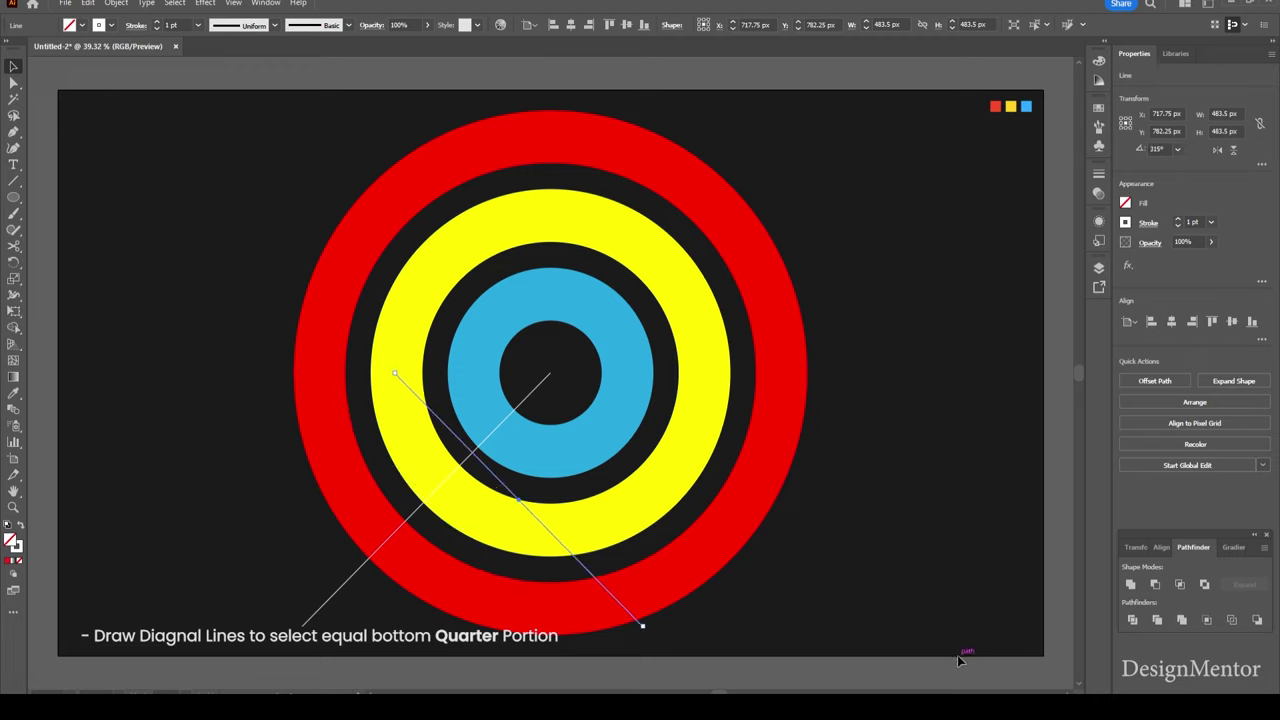
pyautogui.press('Right')
pyautogui.press('Right')
pyautogui.press('Right')
pyautogui.press('Right')
pyautogui.press('Right')
pyautogui.press('Right')
pyautogui.press('Right')
pyautogui.press('Right')
pyautogui.press('Right')
pyautogui.press('Right')
pyautogui.press('Right')
pyautogui.press('Right')
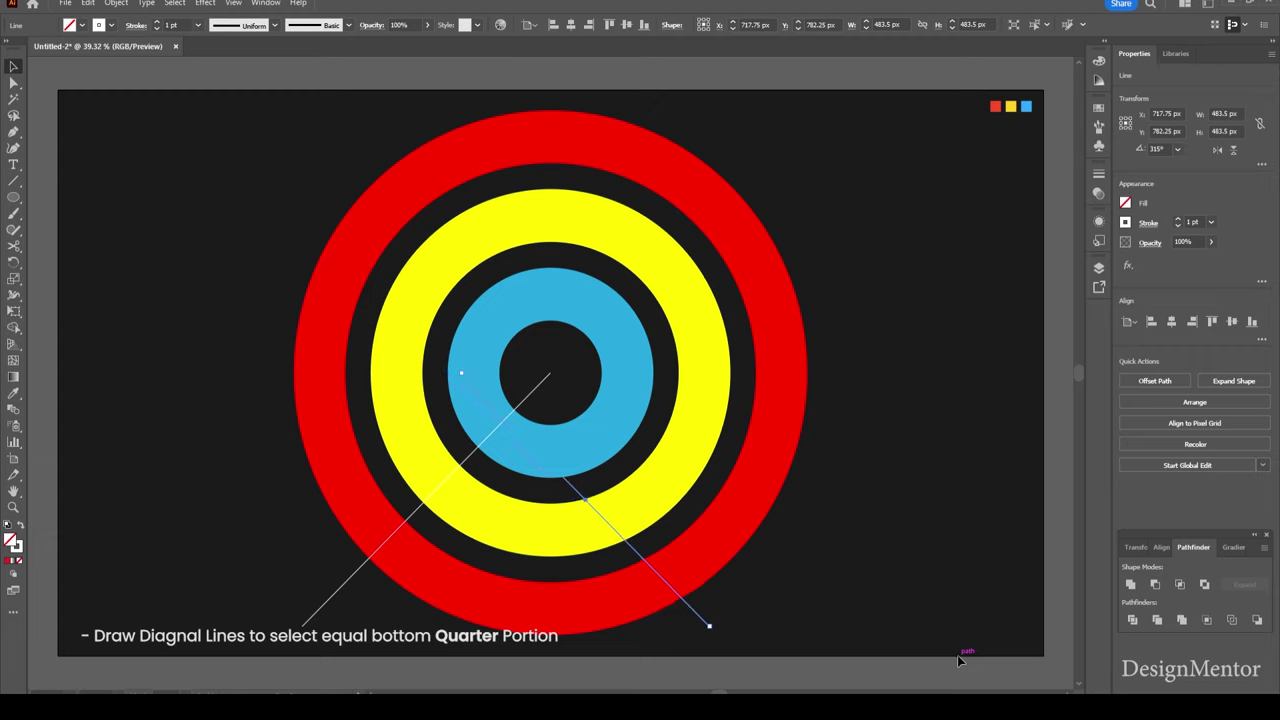
pyautogui.press('Right')
pyautogui.press('Right')
pyautogui.press('Right')
pyautogui.press('Right')
pyautogui.press('Right')
pyautogui.press('Right')
pyautogui.press('Right')
pyautogui.press('Right')
pyautogui.press('Right')
pyautogui.press('Right')
pyautogui.press('Right')
pyautogui.press('Right')
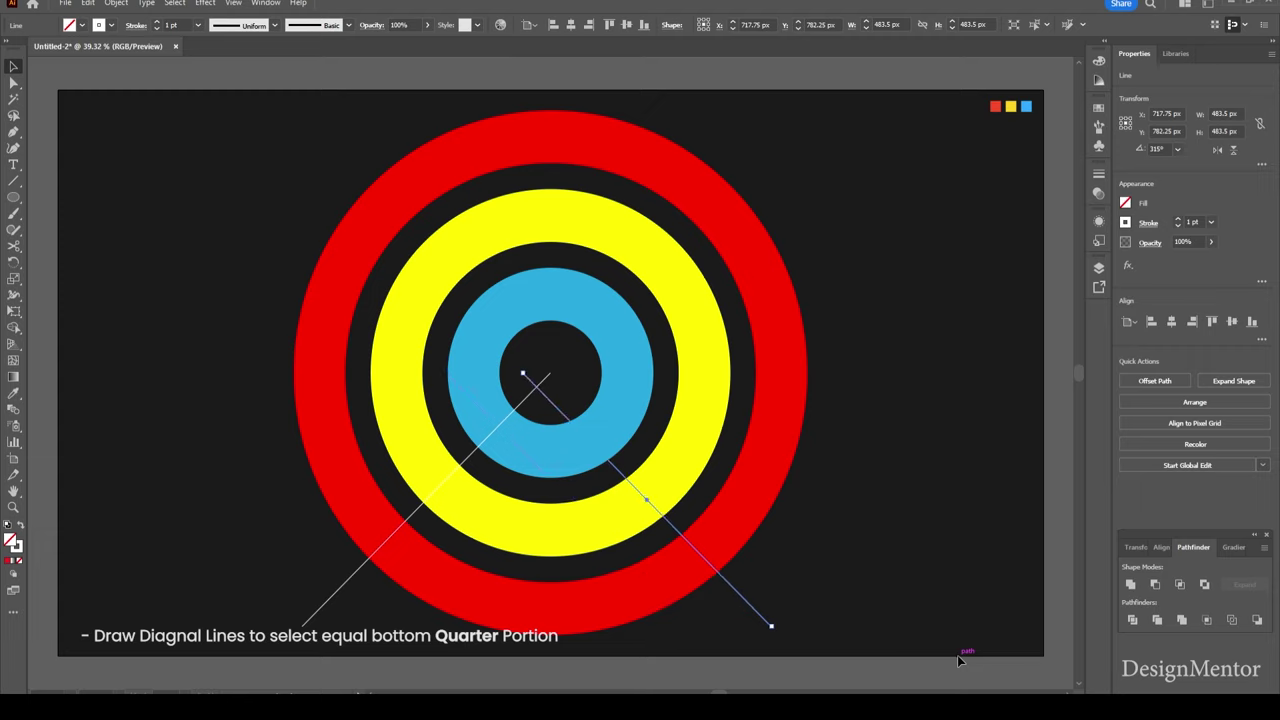
pyautogui.press('Right')
pyautogui.press('Right')
pyautogui.press('Right')
pyautogui.press('Right')
pyautogui.press('Right')
pyautogui.press('Right')
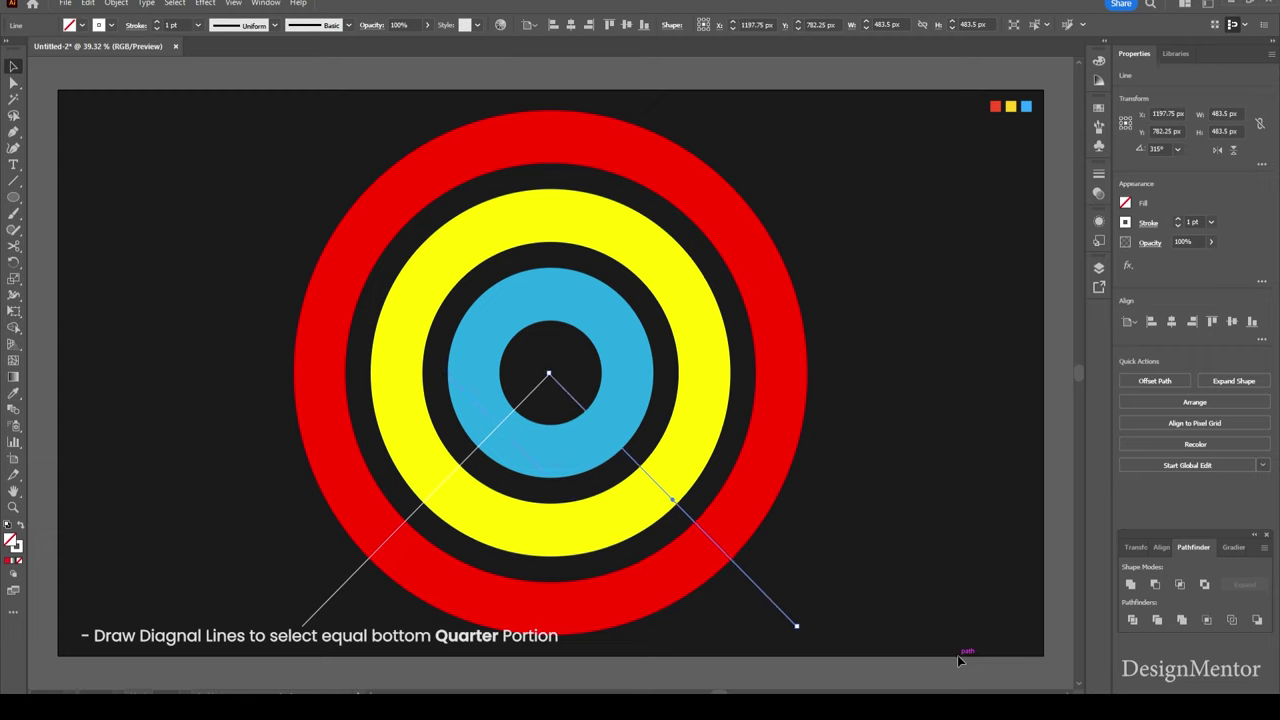
pyautogui.click(927, 558)
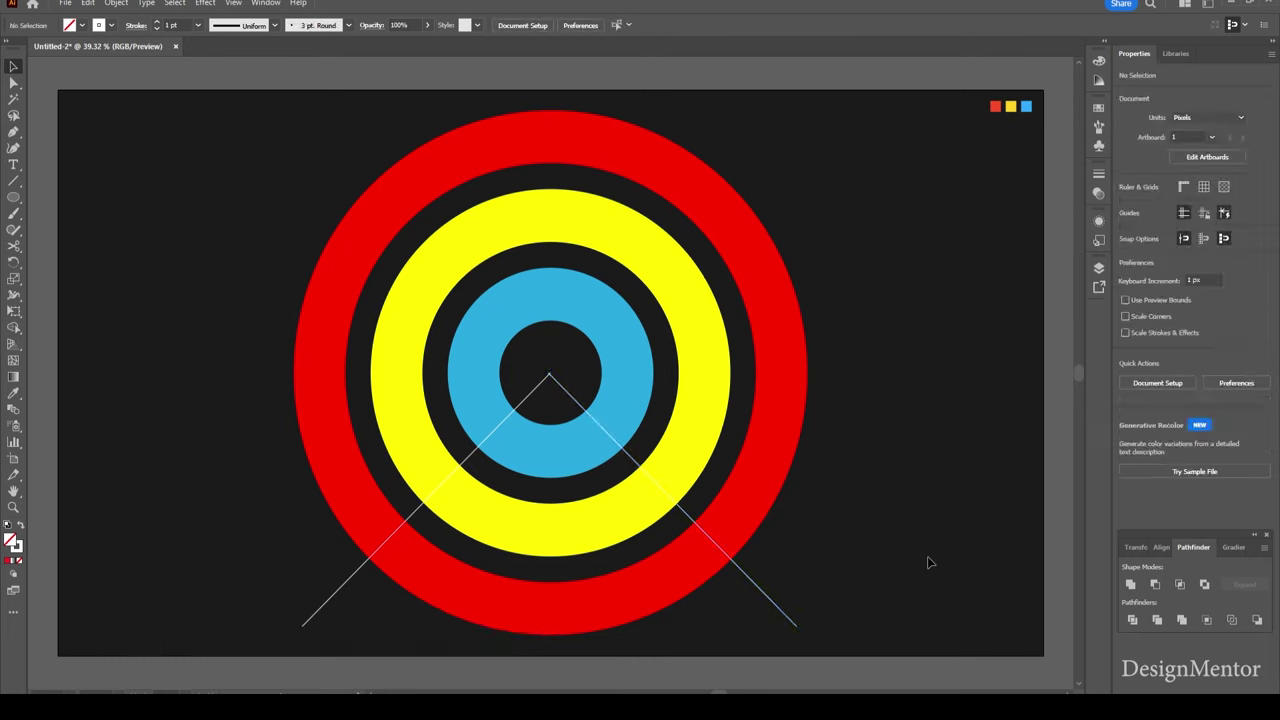
pyautogui.click(778, 610)
# - Cut the red ring where the diagonal lines cross and delete its bottom arc
pyautogui.click(849, 526)
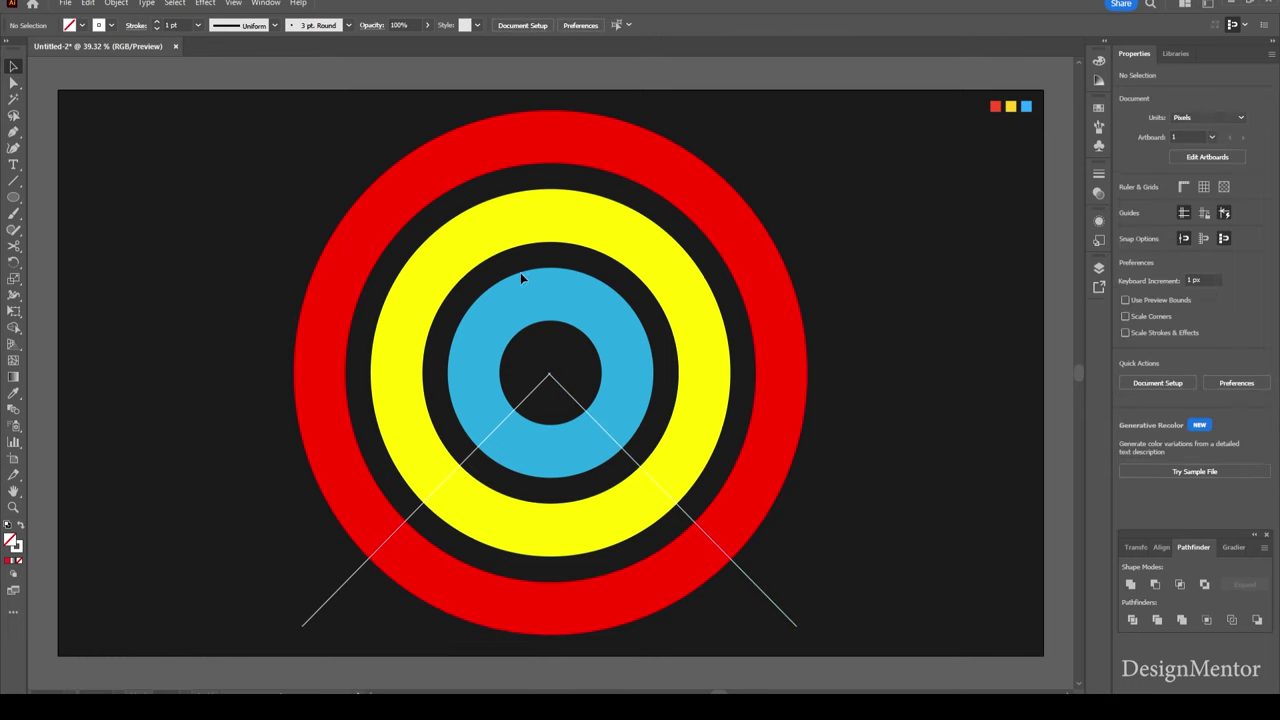
pyautogui.click(426, 176)
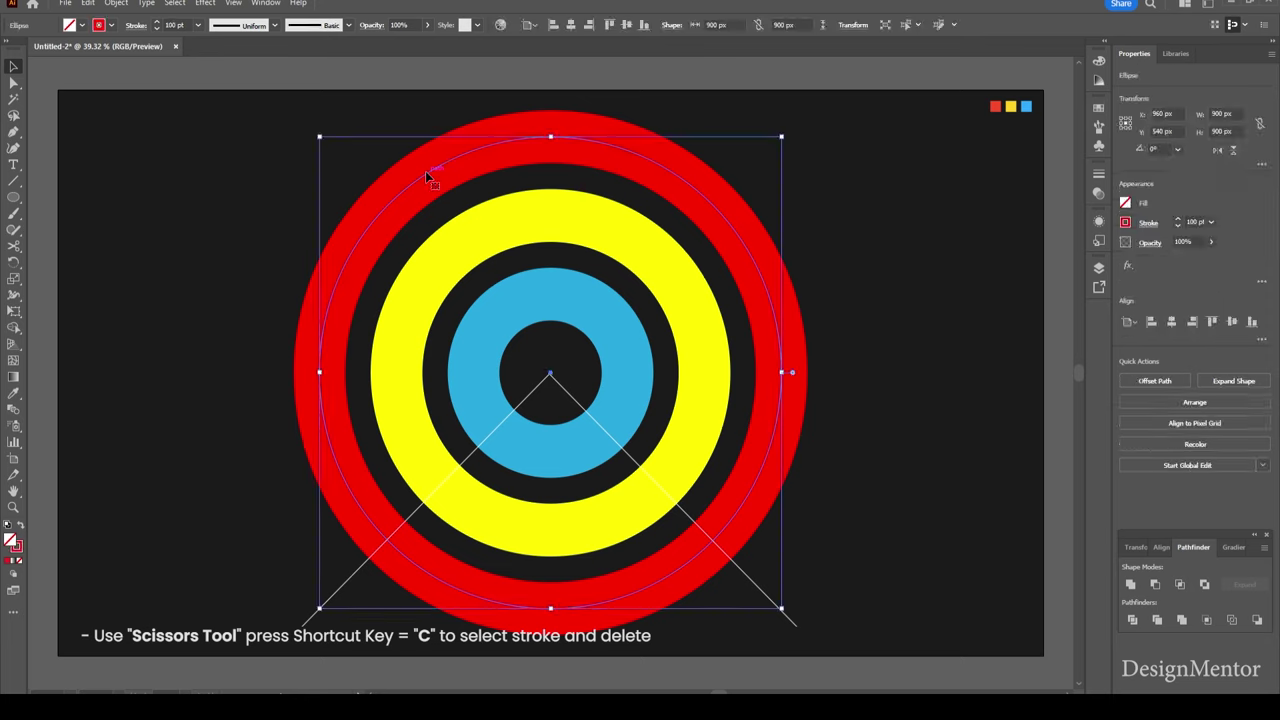
pyautogui.press('c')
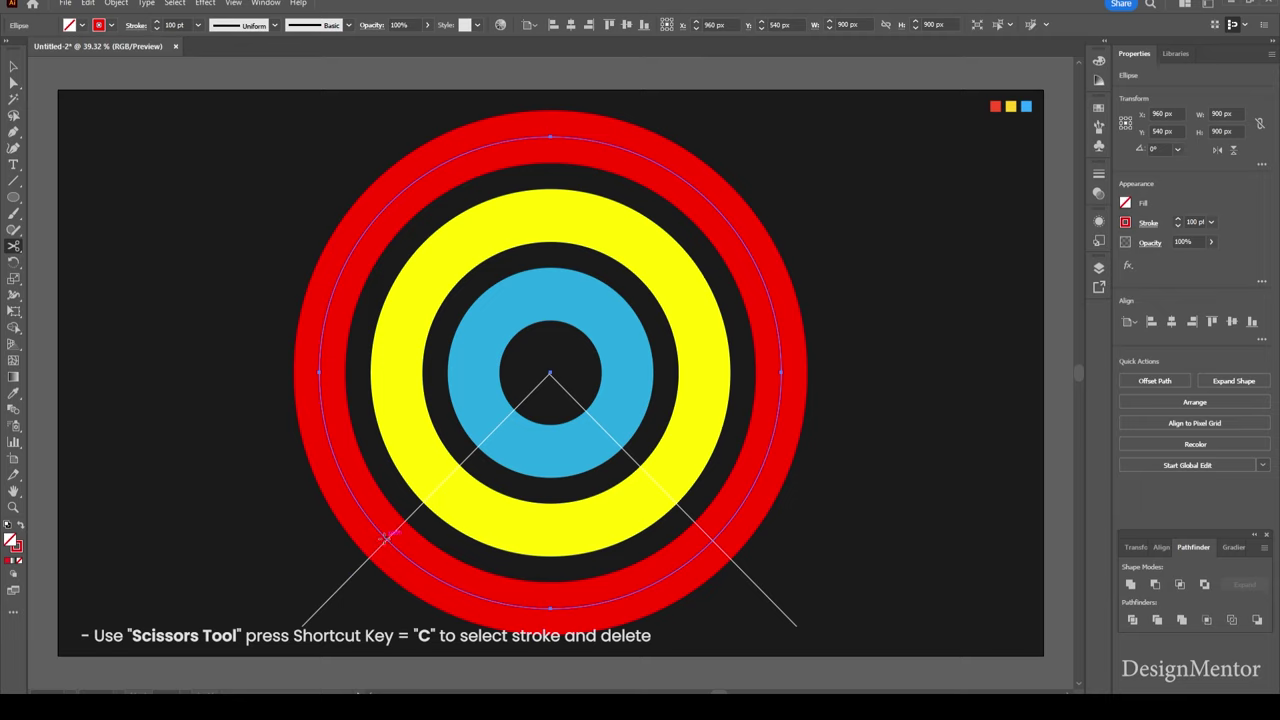
pyautogui.click(385, 537)
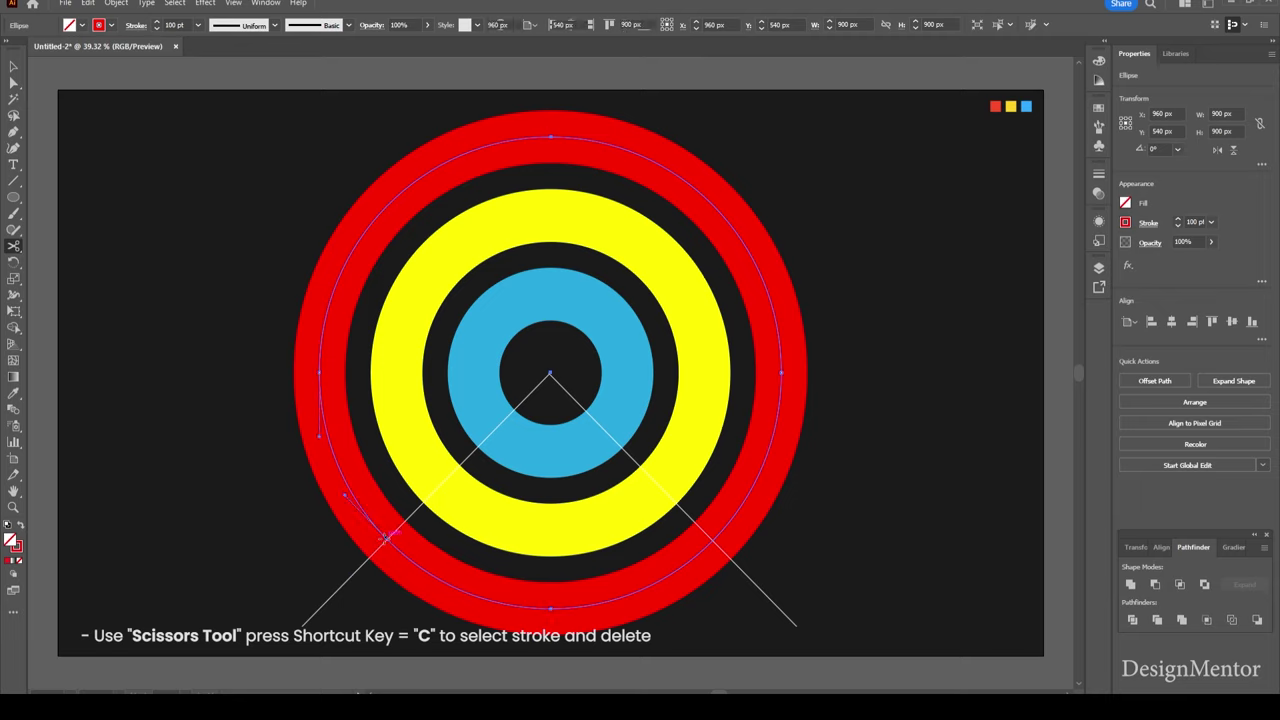
pyautogui.click(714, 538)
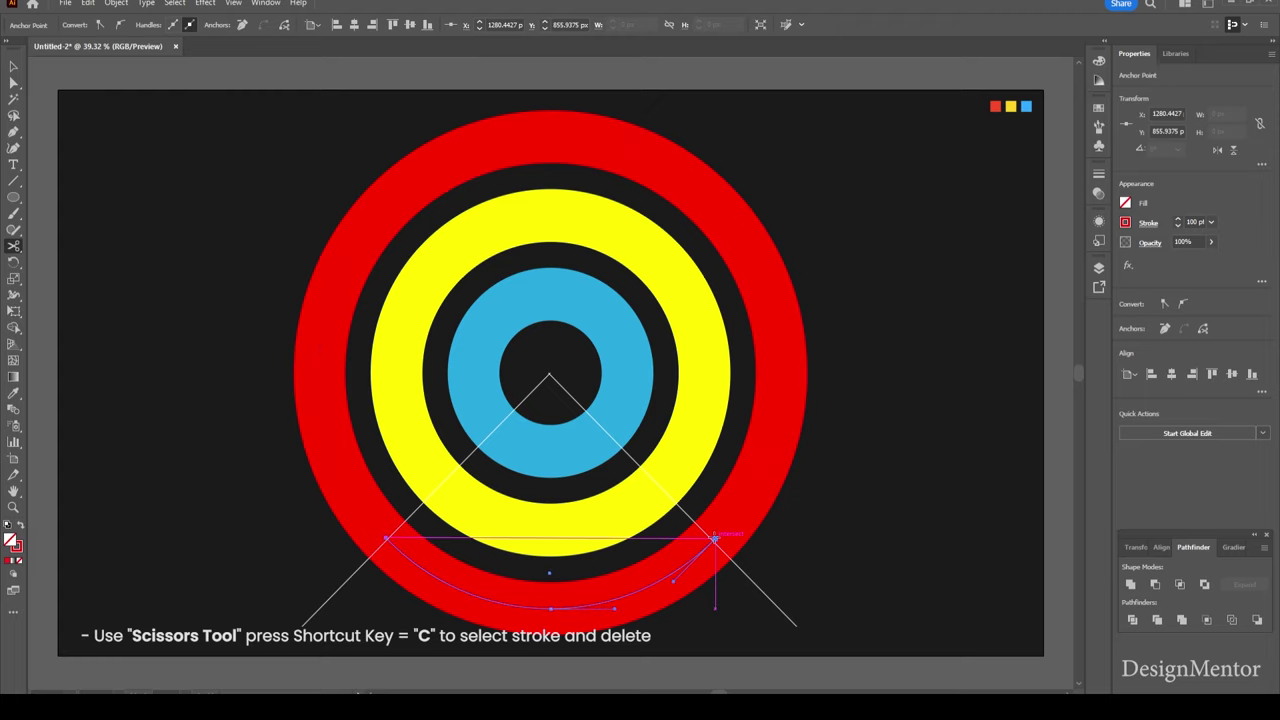
pyautogui.press('v')
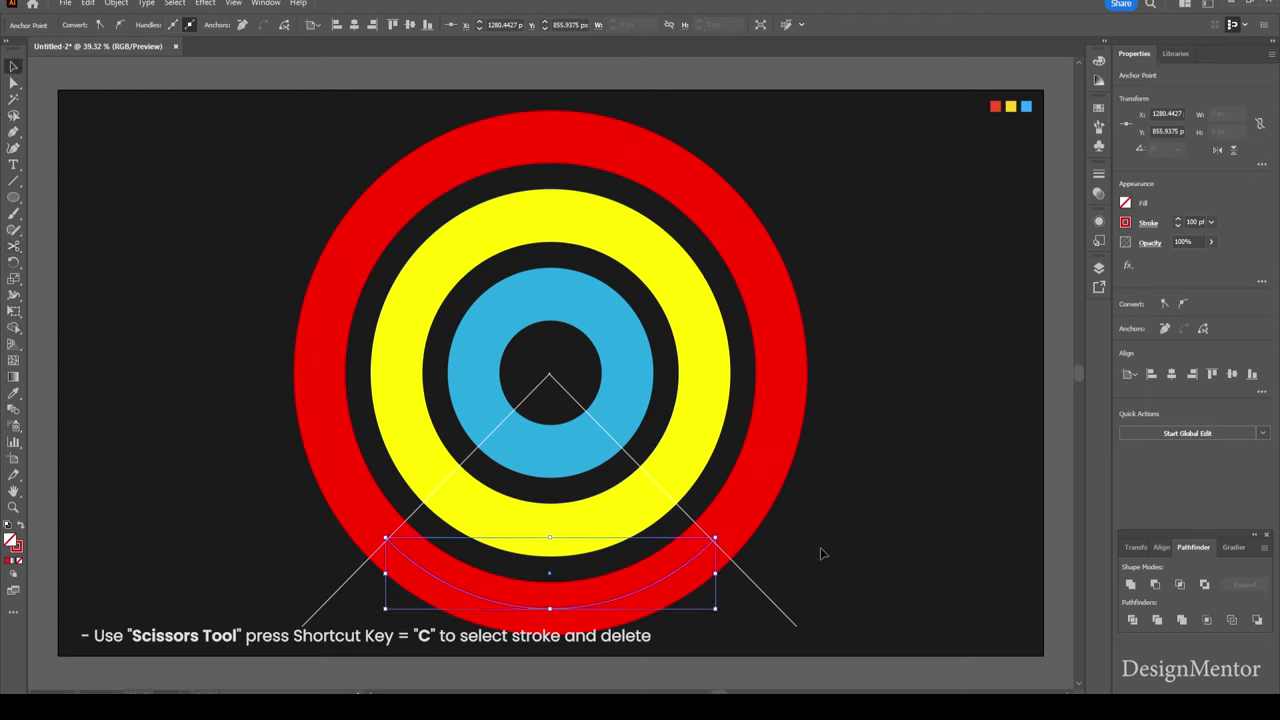
pyautogui.press('Delete')
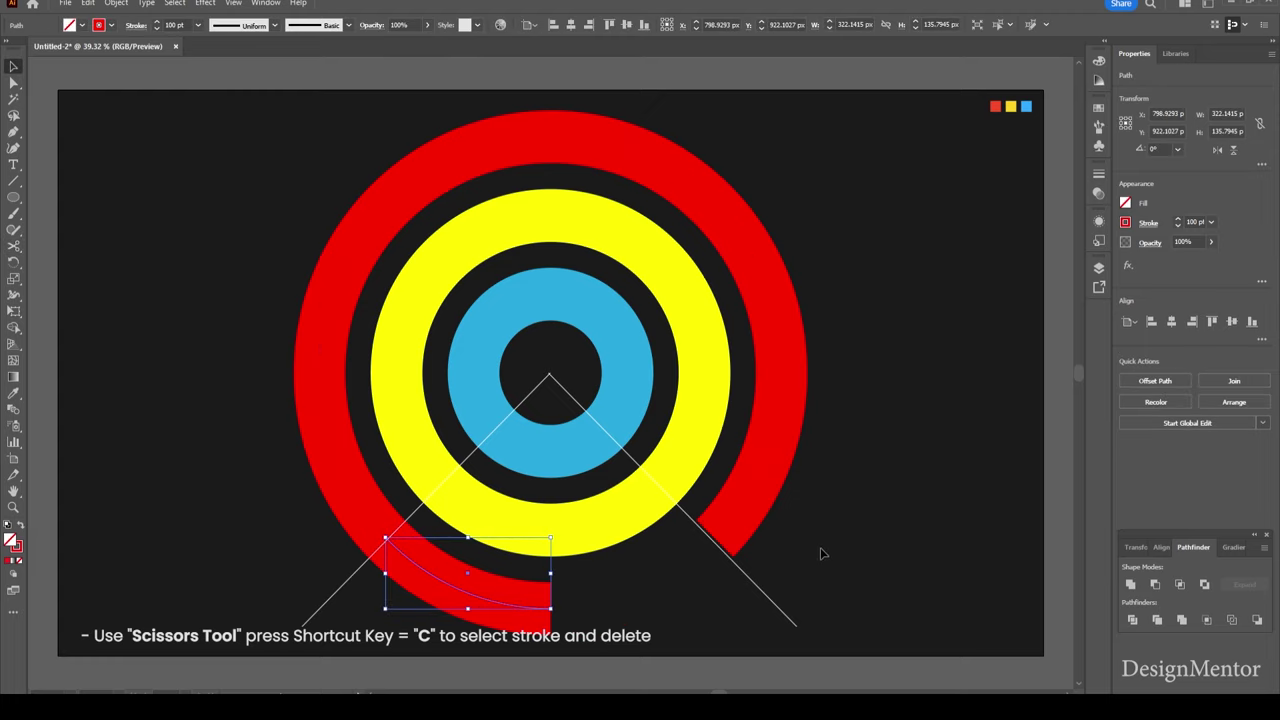
pyautogui.press('Delete')
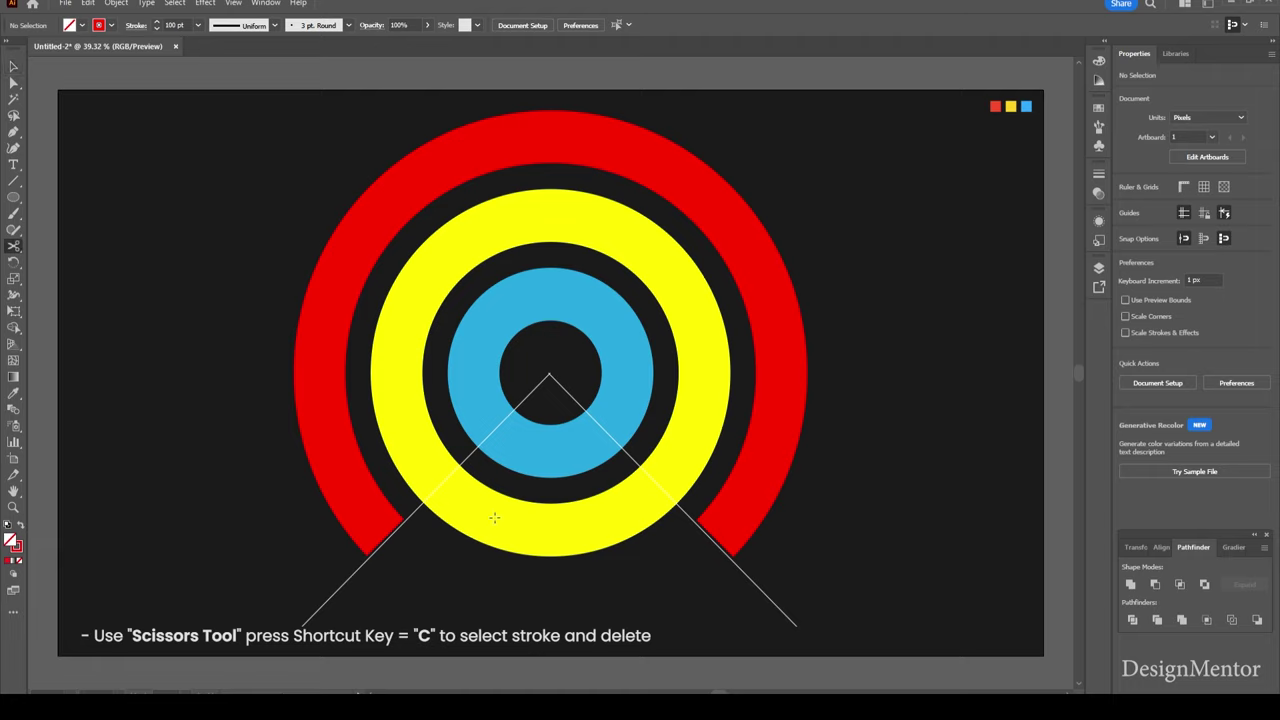
# - Cut the yellow and blue rings at the guide lines and delete their bottom arcs
pyautogui.press('c')
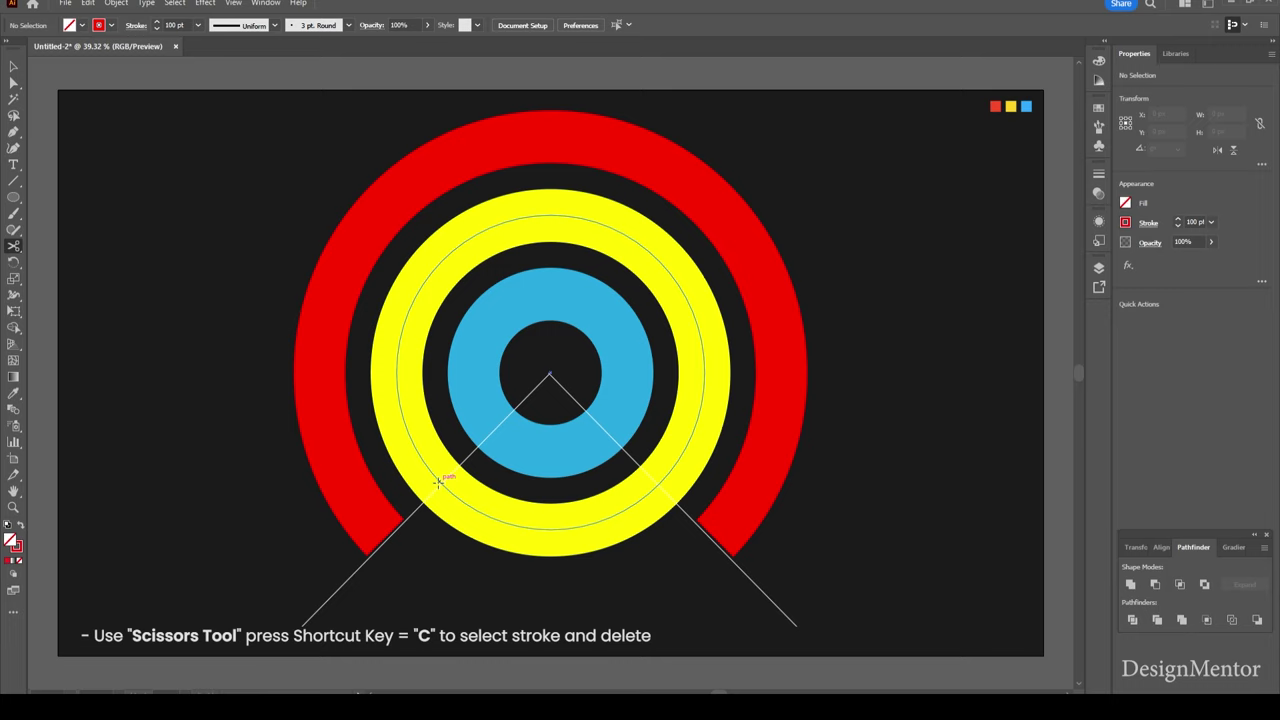
pyautogui.click(437, 482)
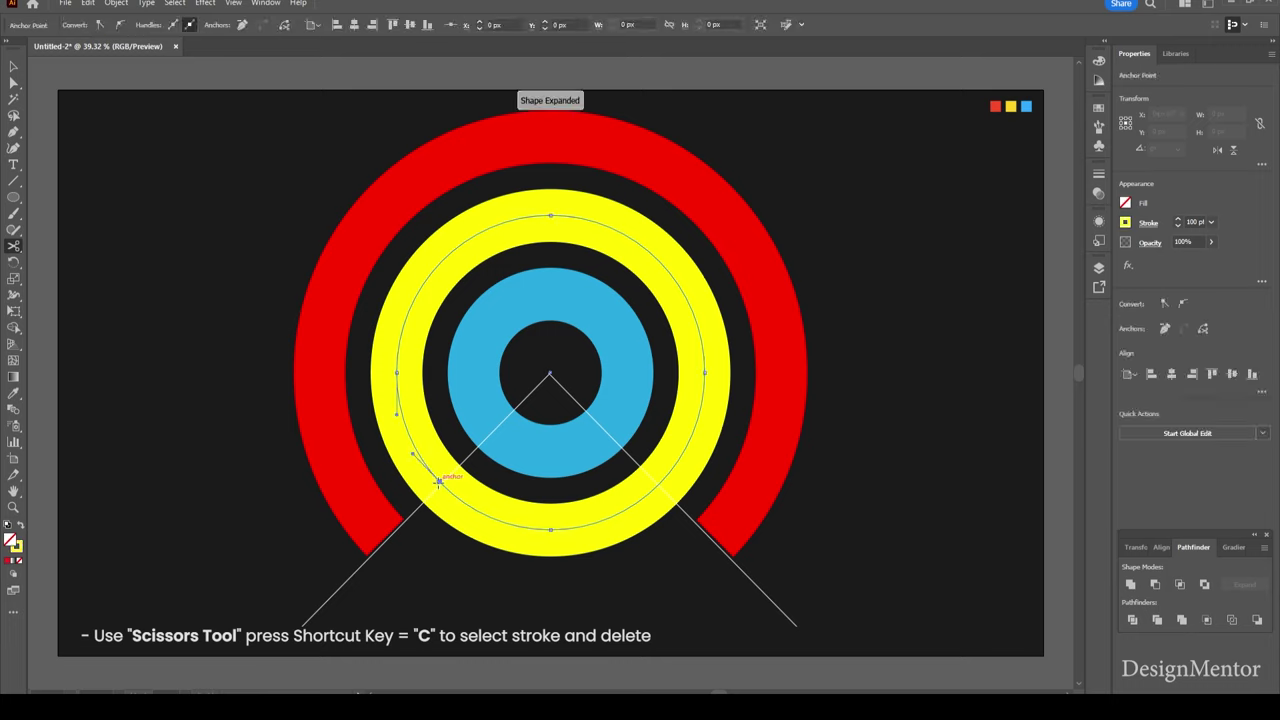
pyautogui.click(661, 481)
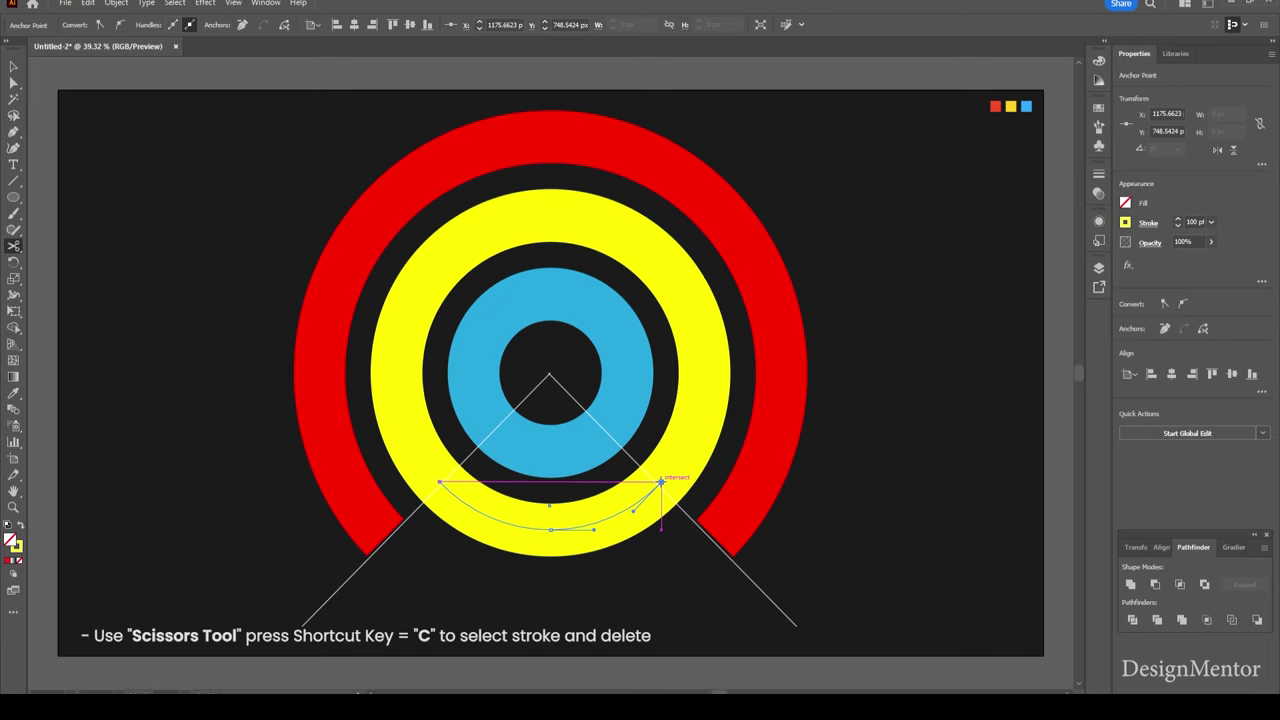
pyautogui.press('Delete')
pyautogui.press('Delete')
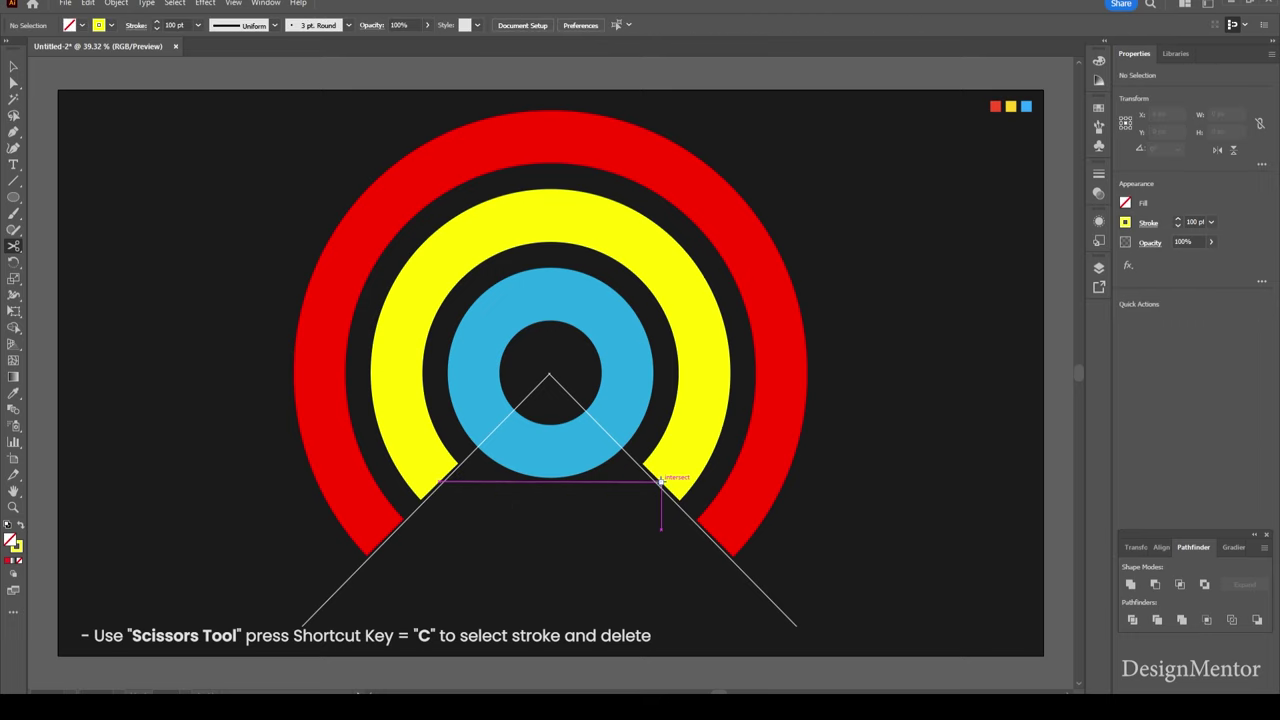
pyautogui.press('v')
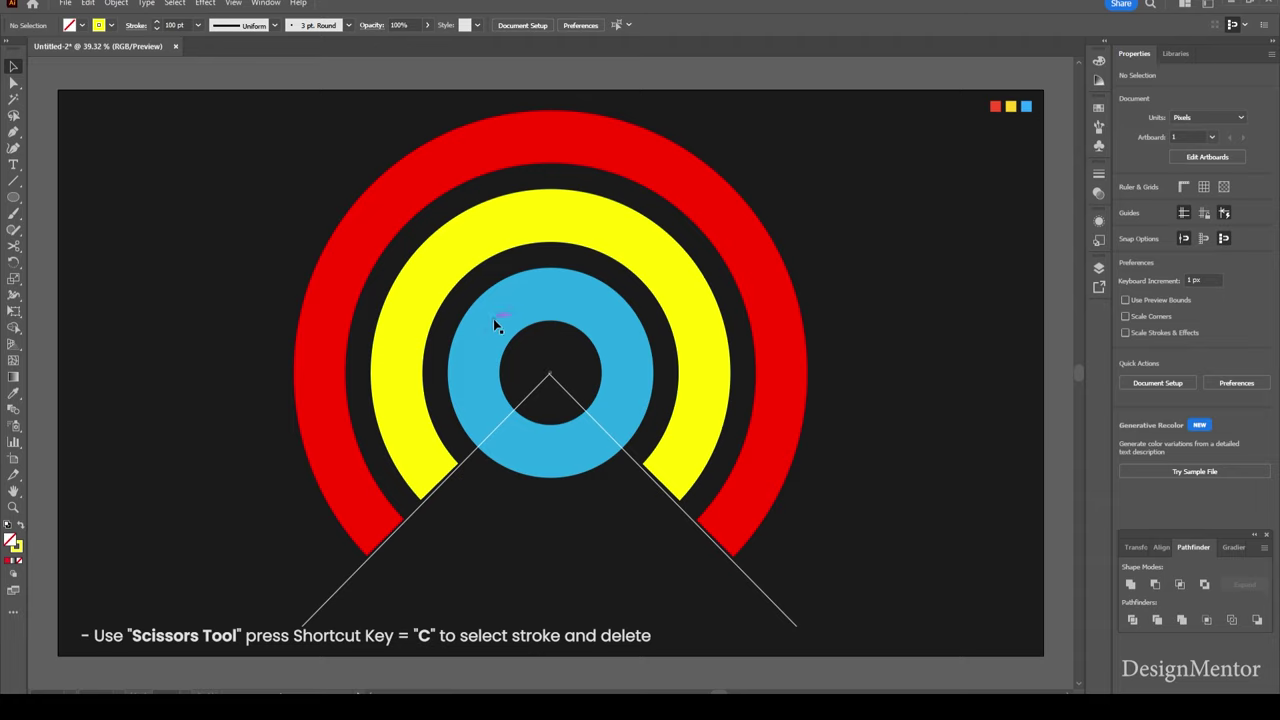
pyautogui.press('c')
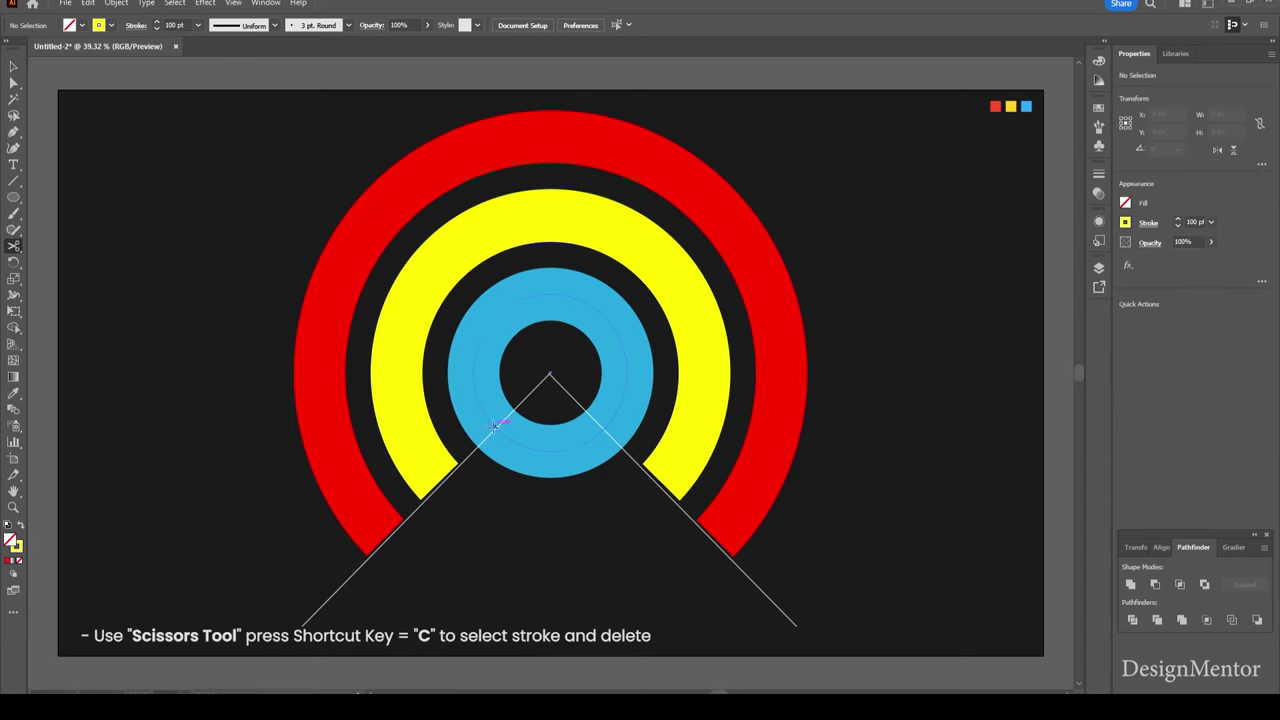
pyautogui.click(493, 427)
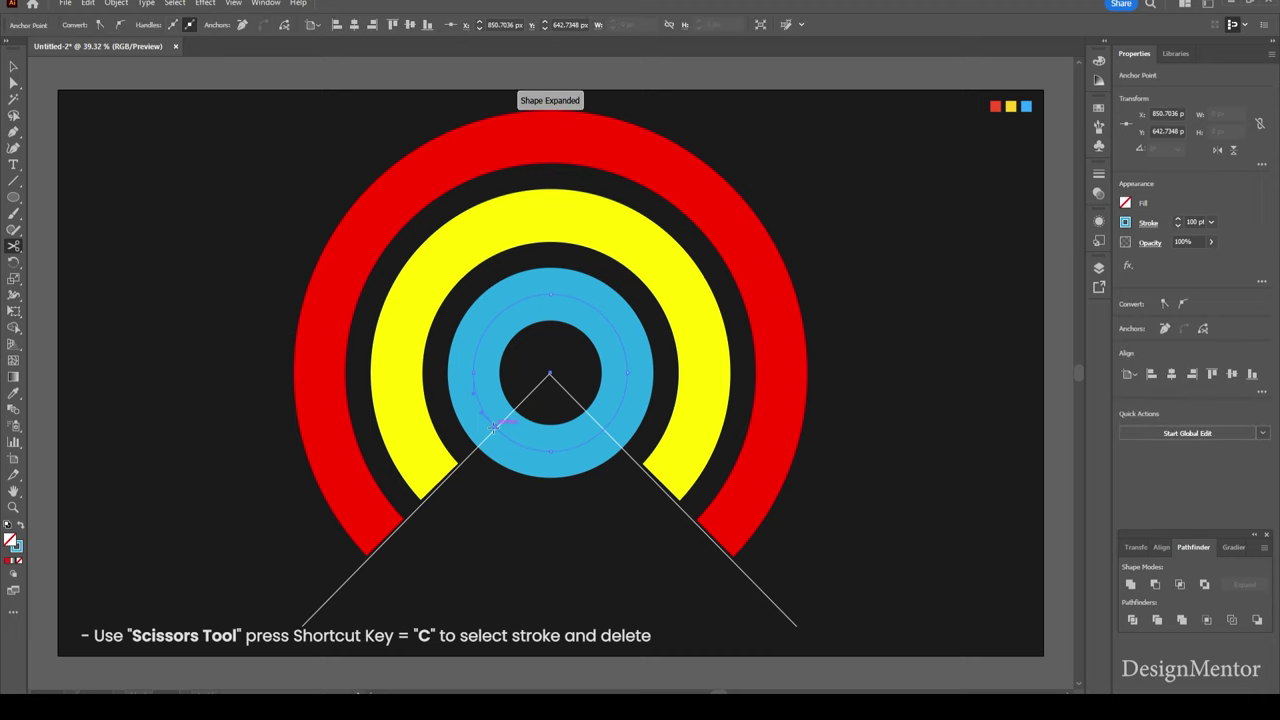
pyautogui.click(608, 425)
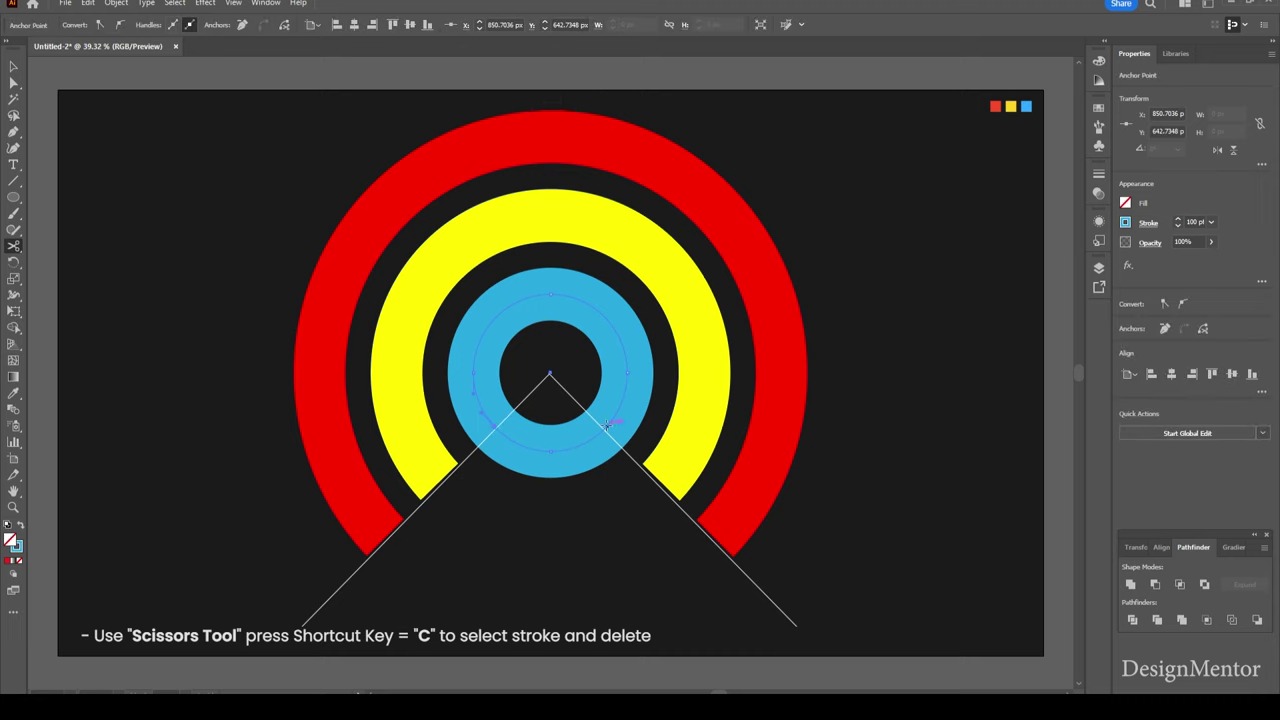
pyautogui.press('v')
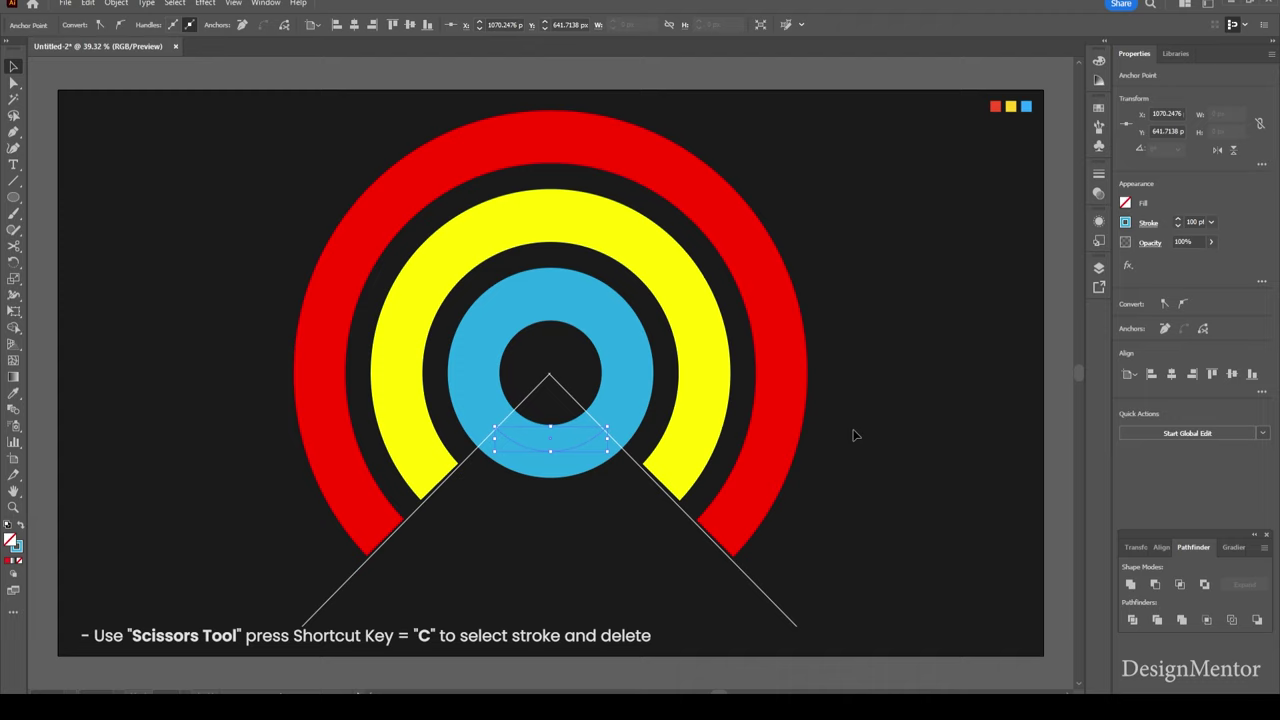
pyautogui.press('Delete')
pyautogui.press('Delete')
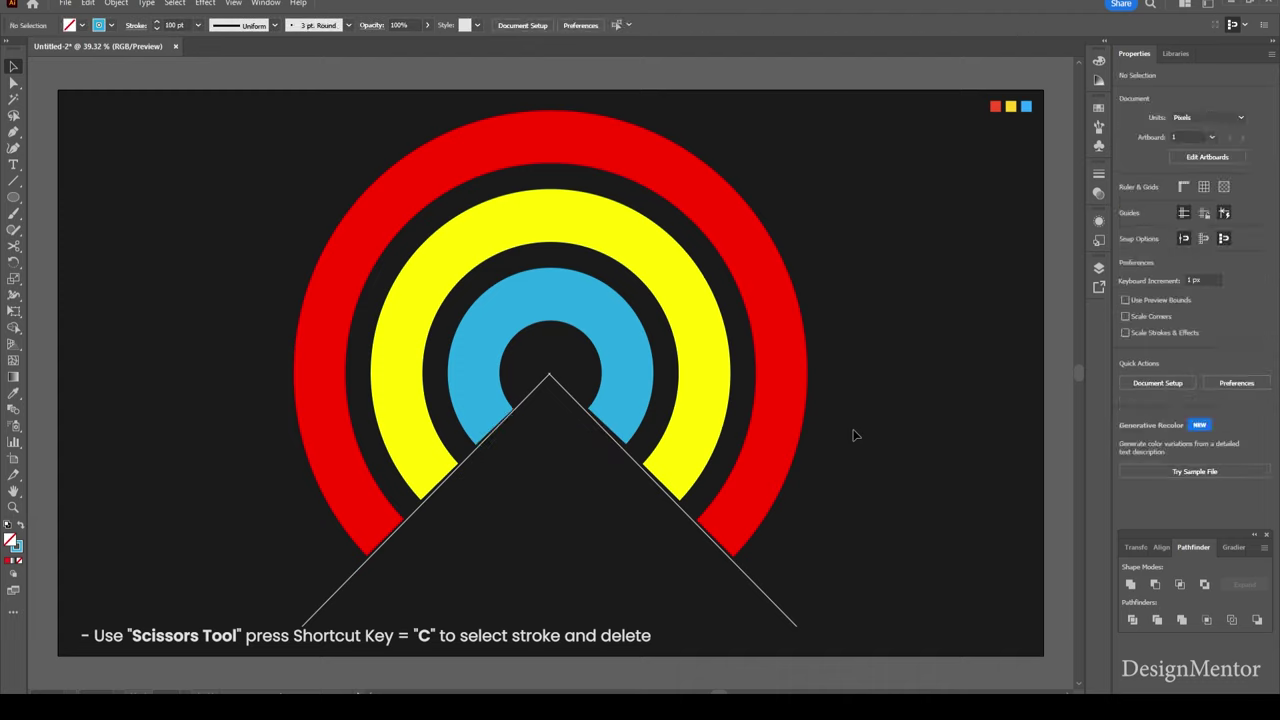
# - Delete both diagonal guide lines
pyautogui.click(773, 601)
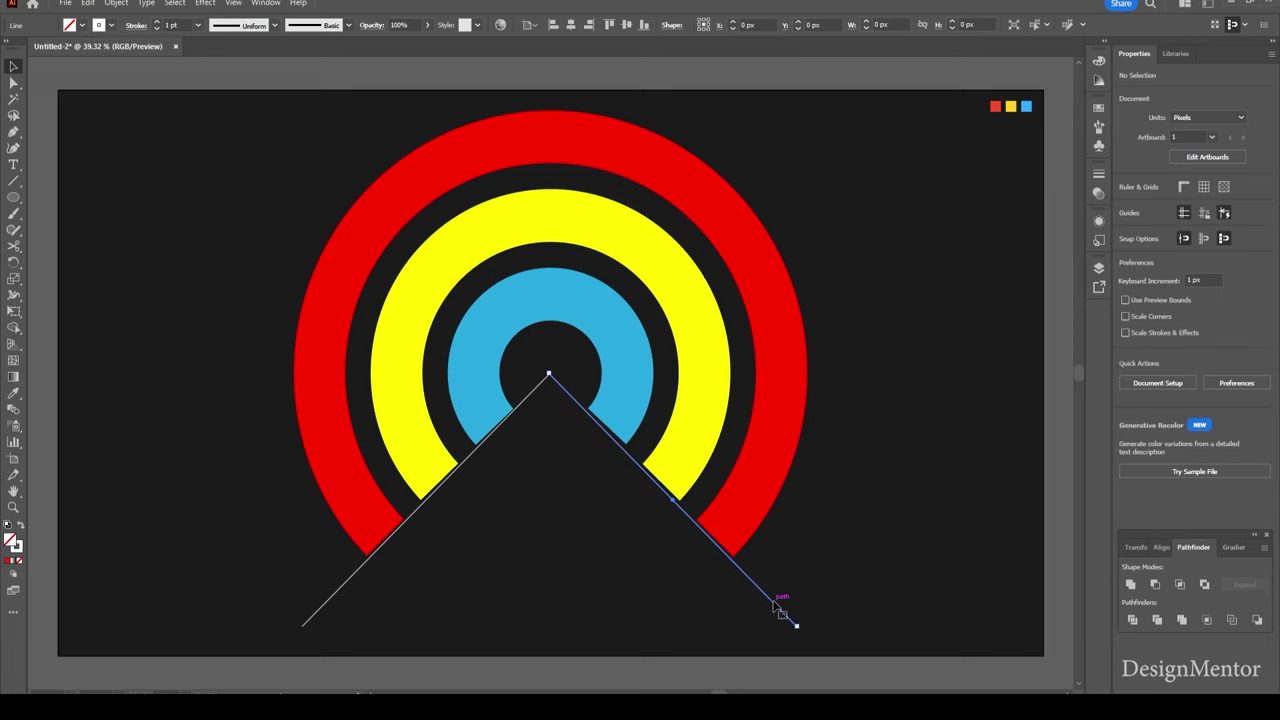
pyautogui.press('Delete')
pyautogui.click(543, 381)
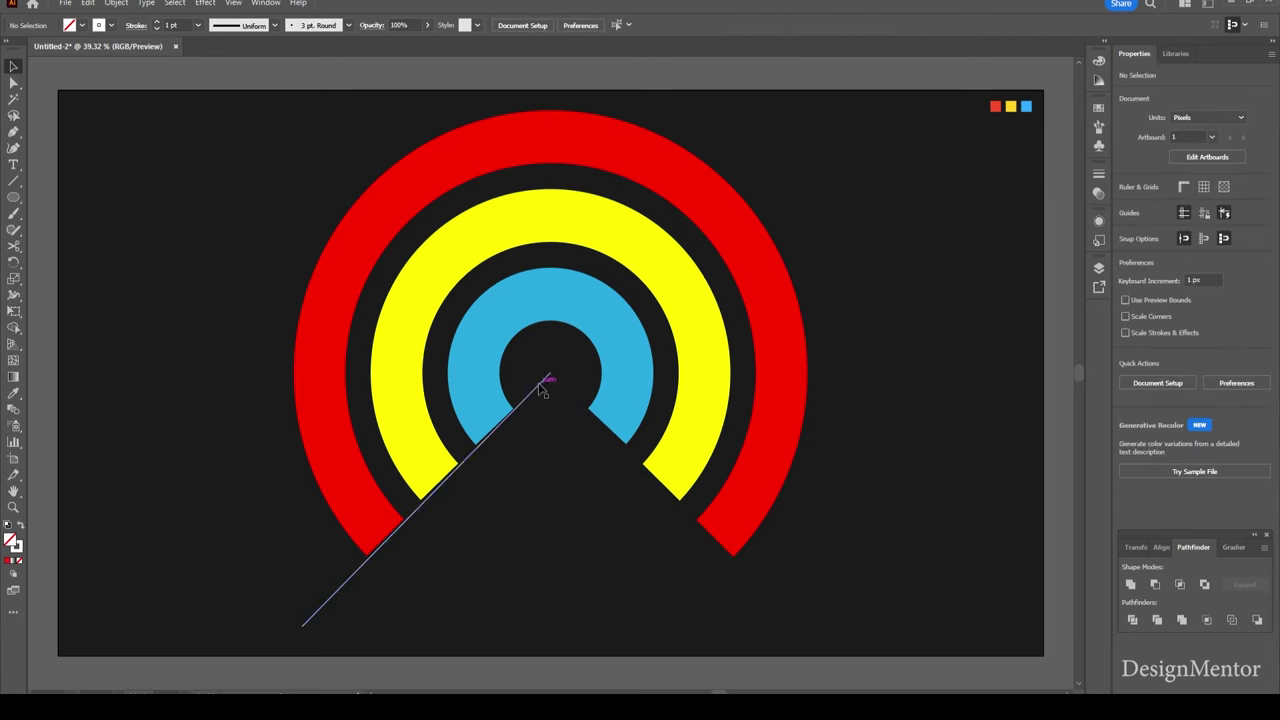
pyautogui.press('Delete')
pyautogui.click(324, 307)
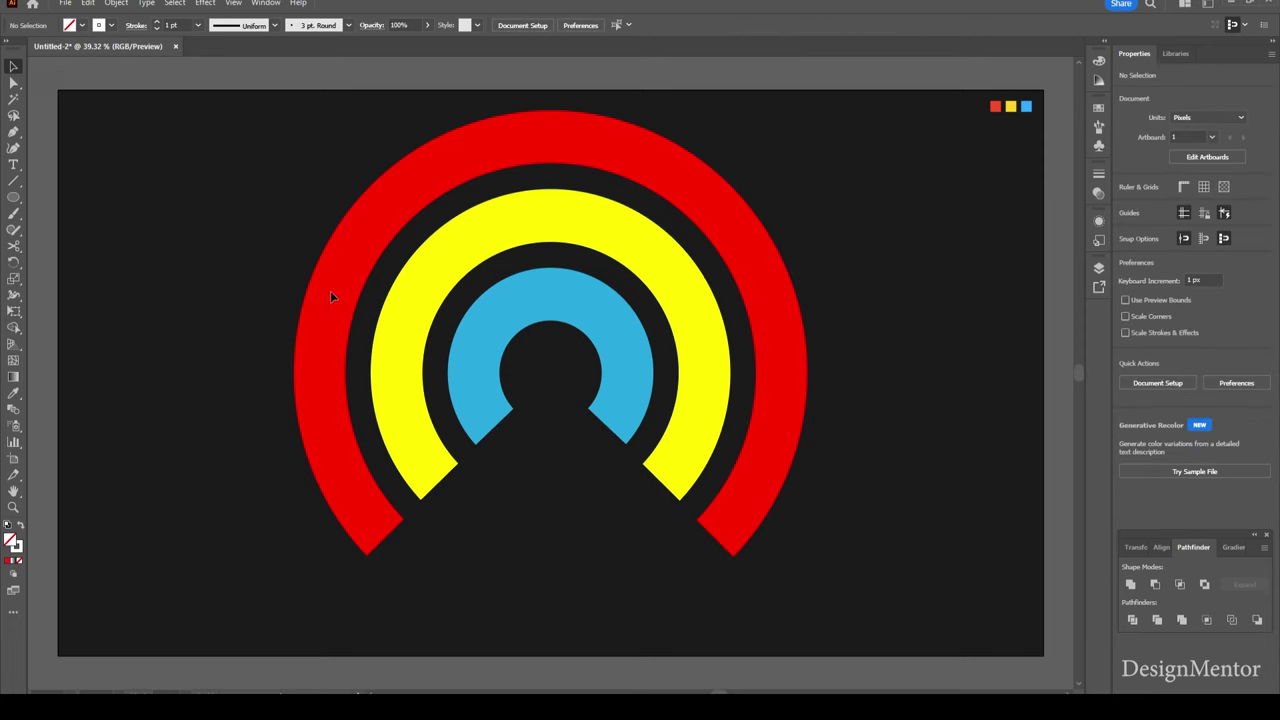
# - Apply Round Cap to the red, yellow and blue arc strokes
pyautogui.click(135, 24)
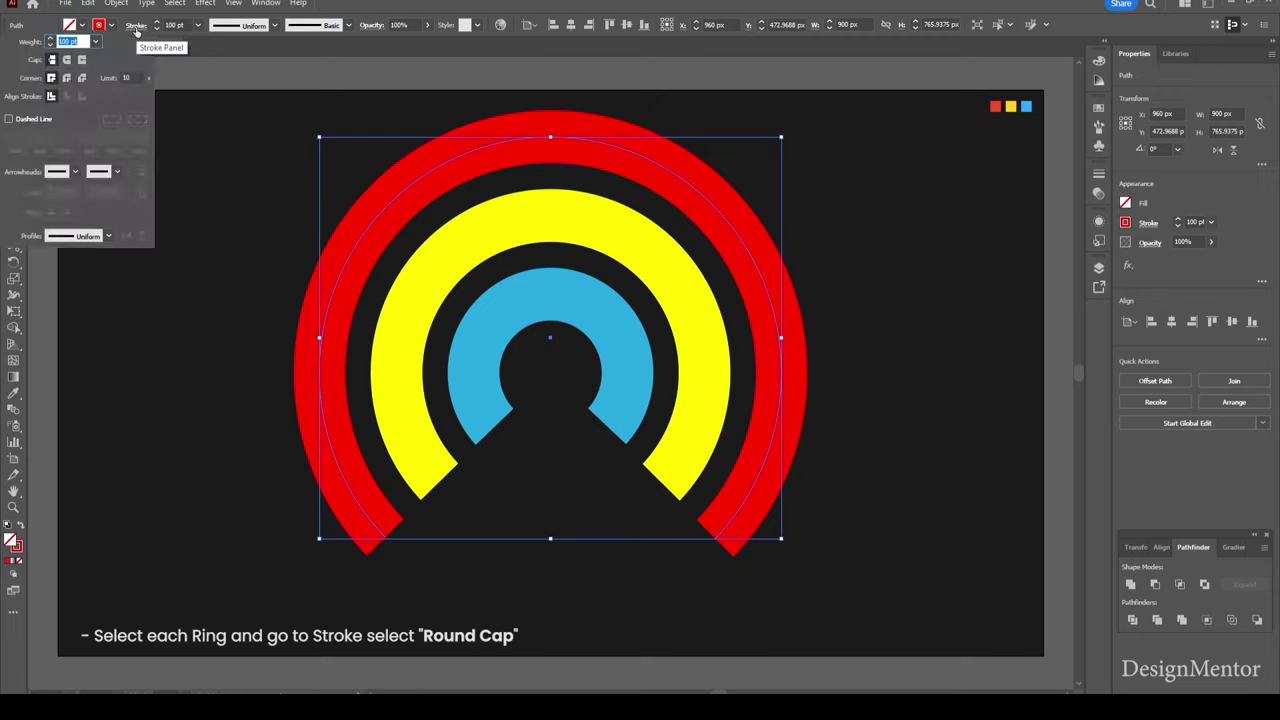
pyautogui.click(65, 62)
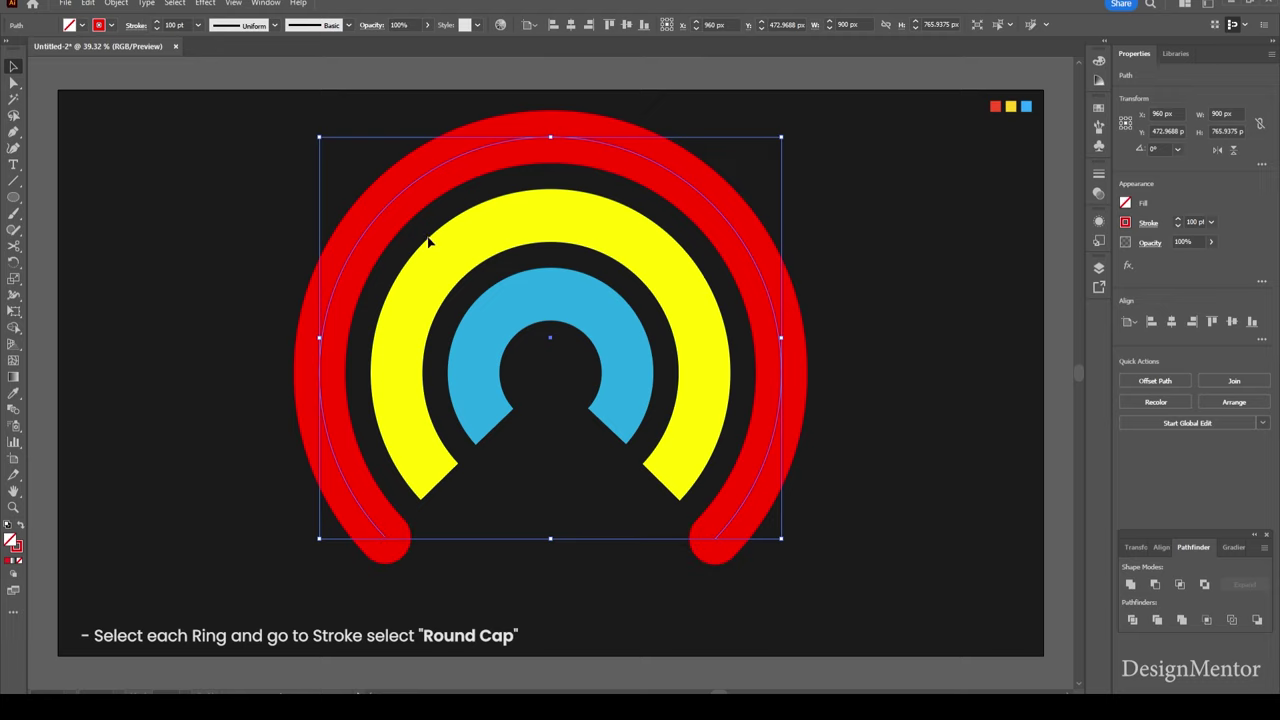
pyautogui.click(448, 263)
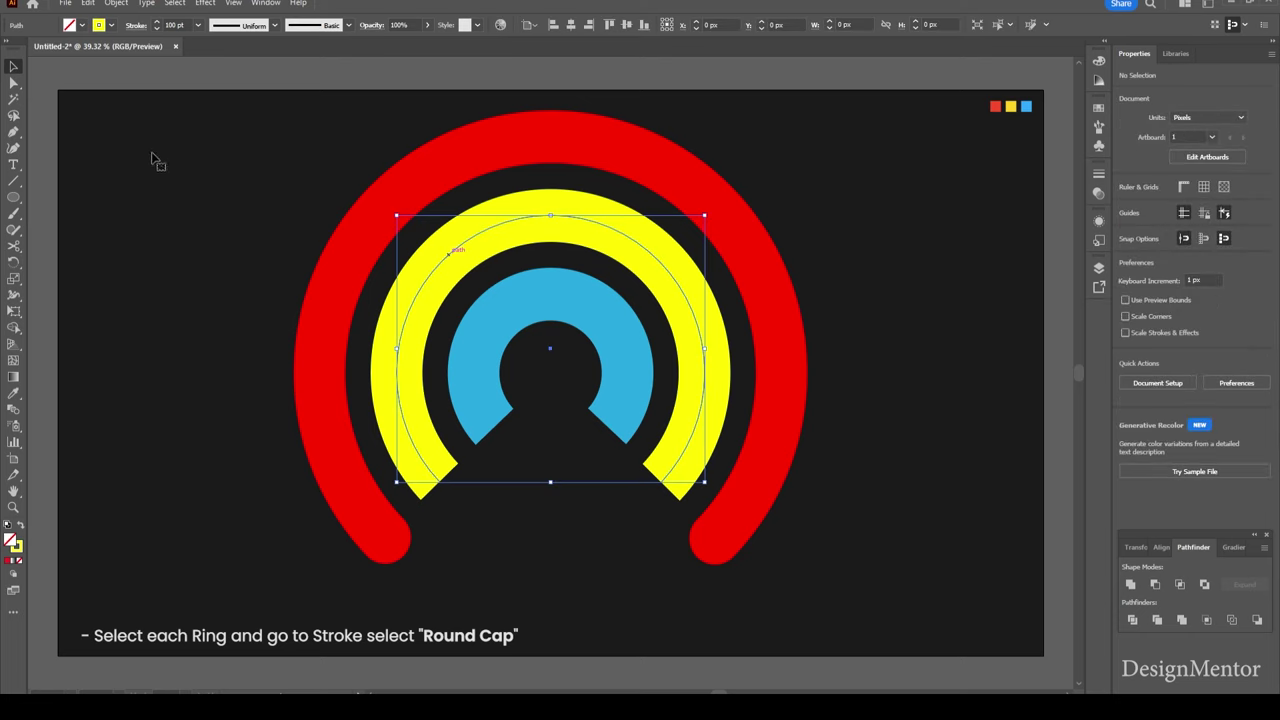
pyautogui.click(135, 24)
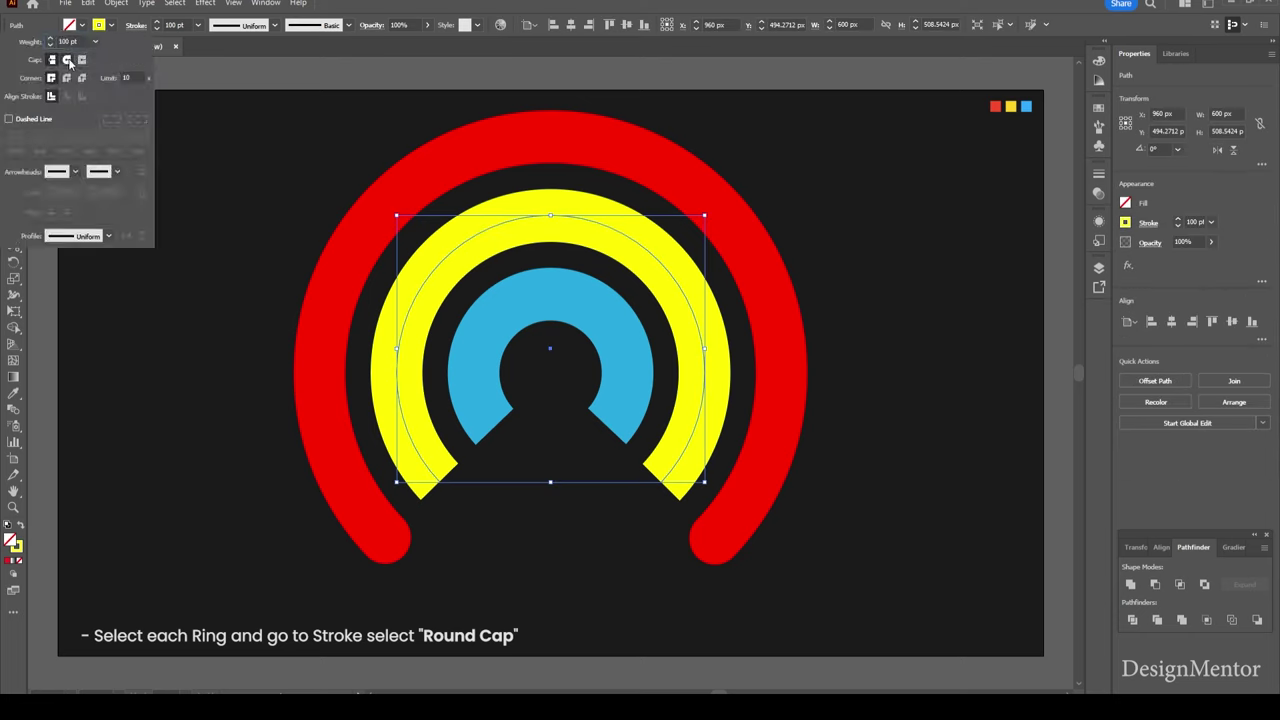
pyautogui.click(66, 59)
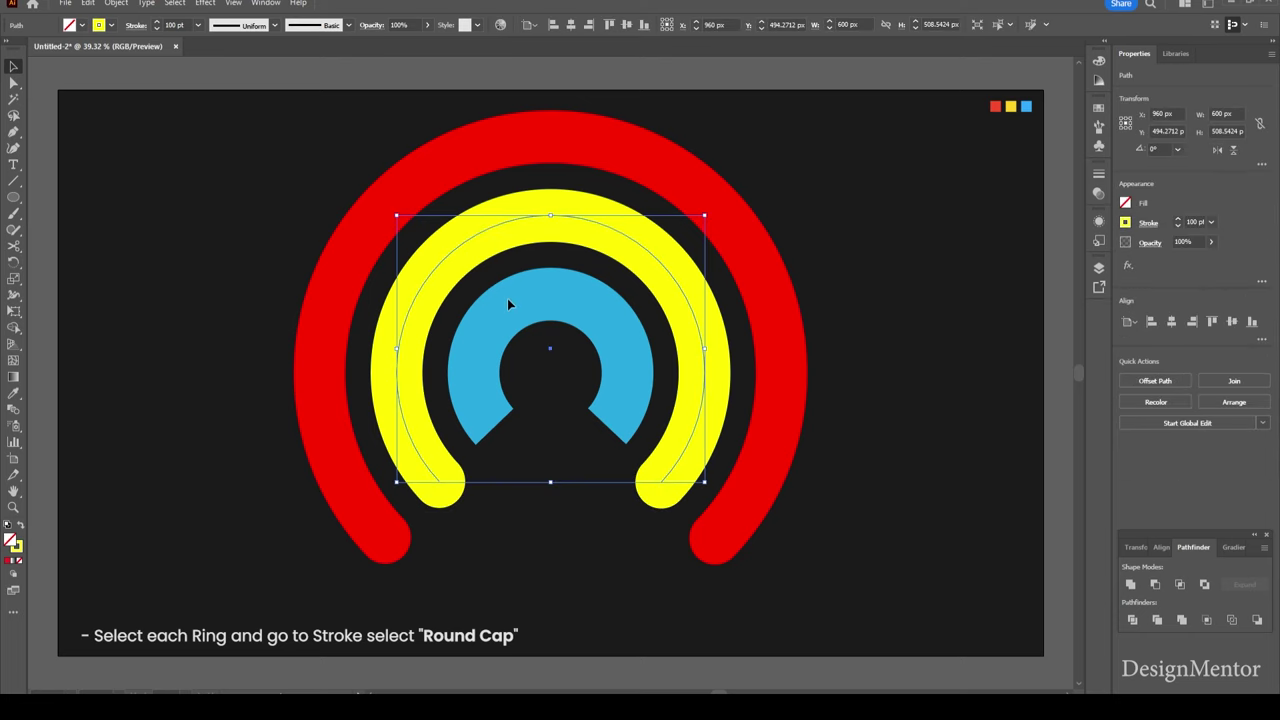
pyautogui.click(554, 269)
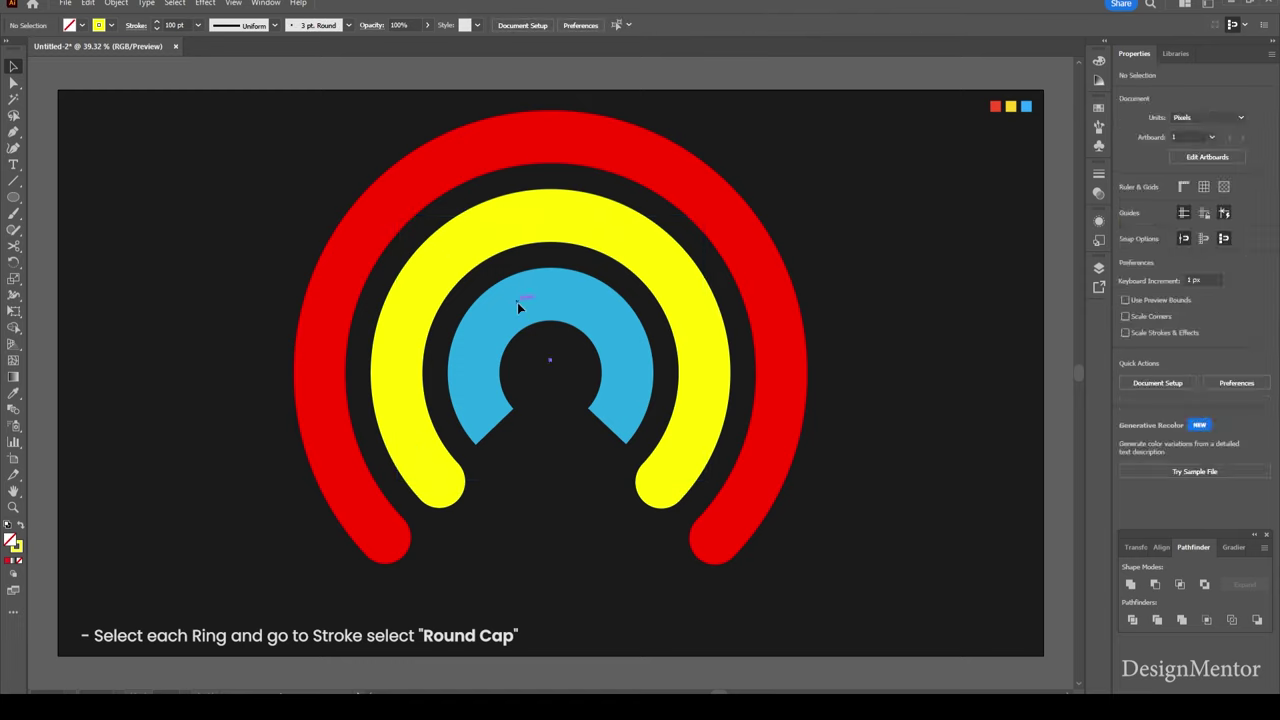
pyautogui.click(517, 302)
pyautogui.click(134, 25)
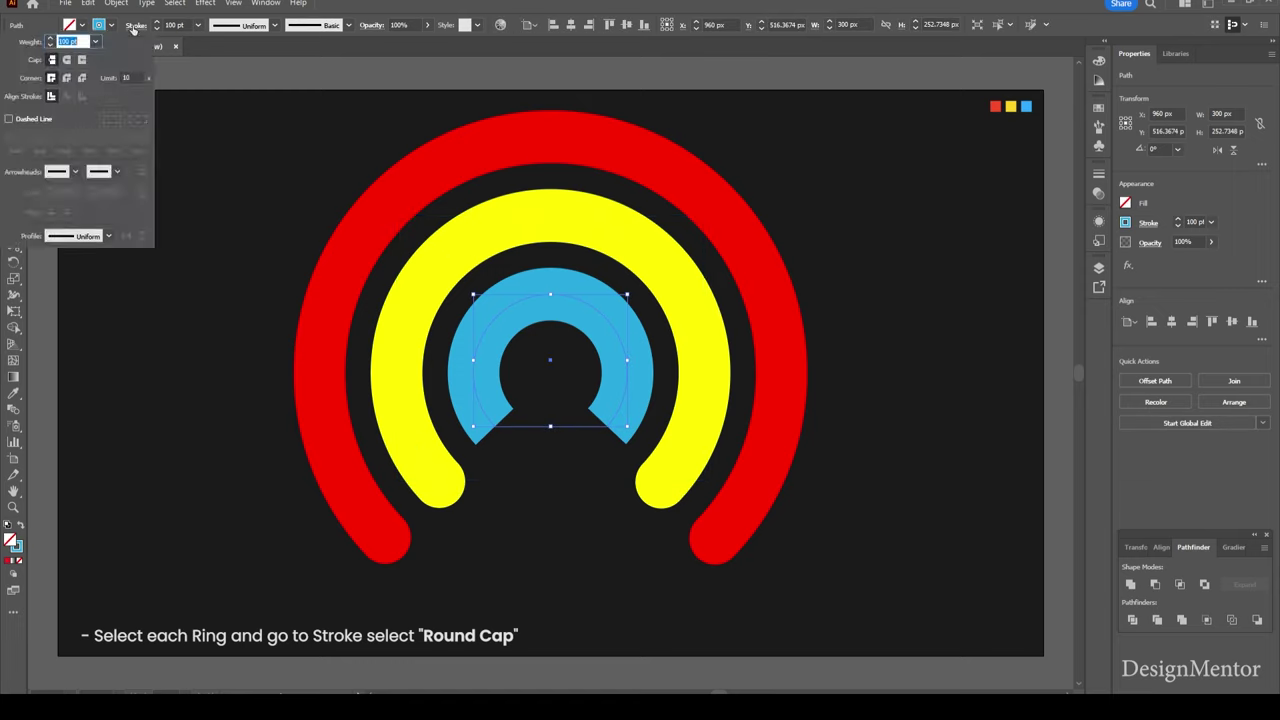
pyautogui.click(66, 59)
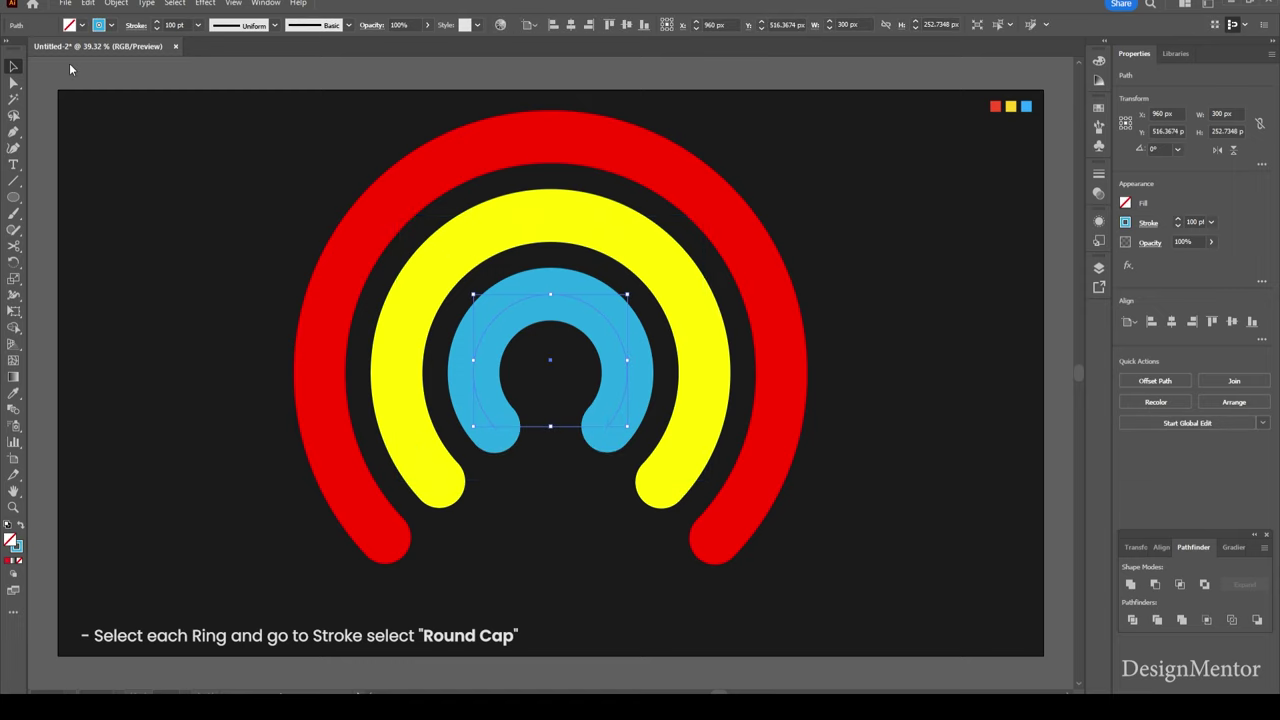
pyautogui.click(864, 228)
# - Group the three arcs together
pyautogui.moveTo(307, 148); pyautogui.dragTo(849, 413)
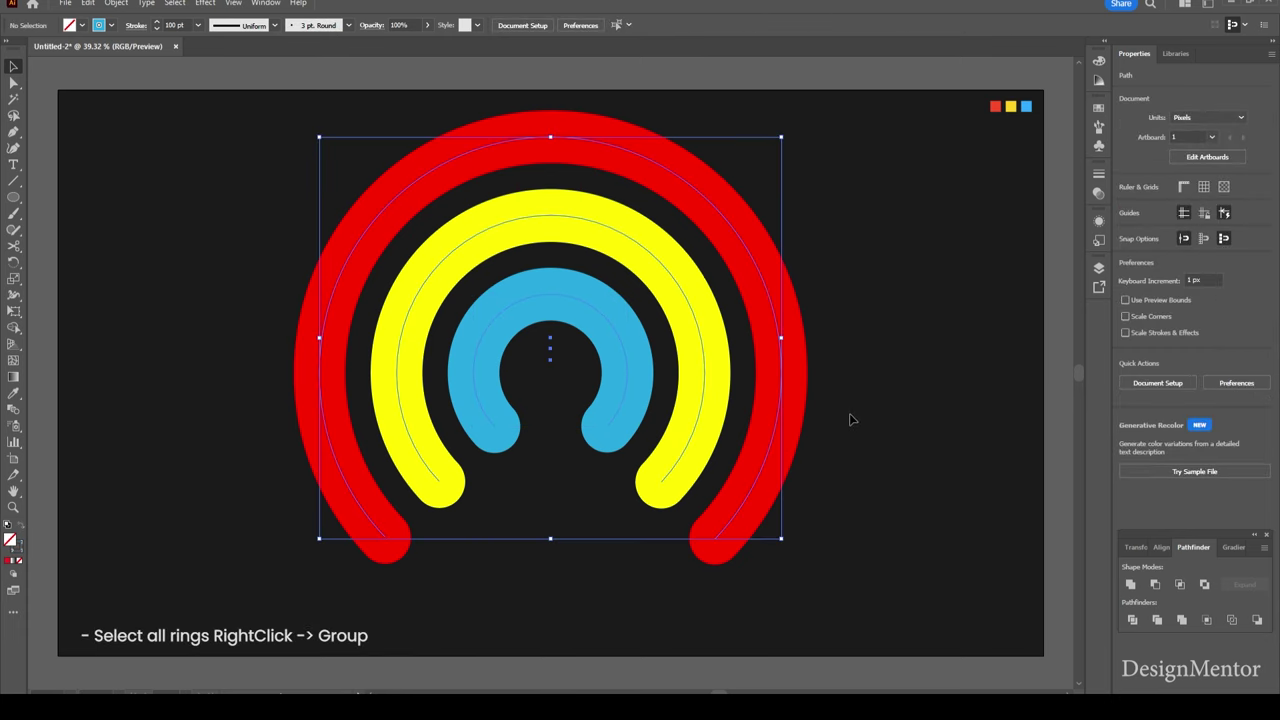
pyautogui.rightClick(763, 297)
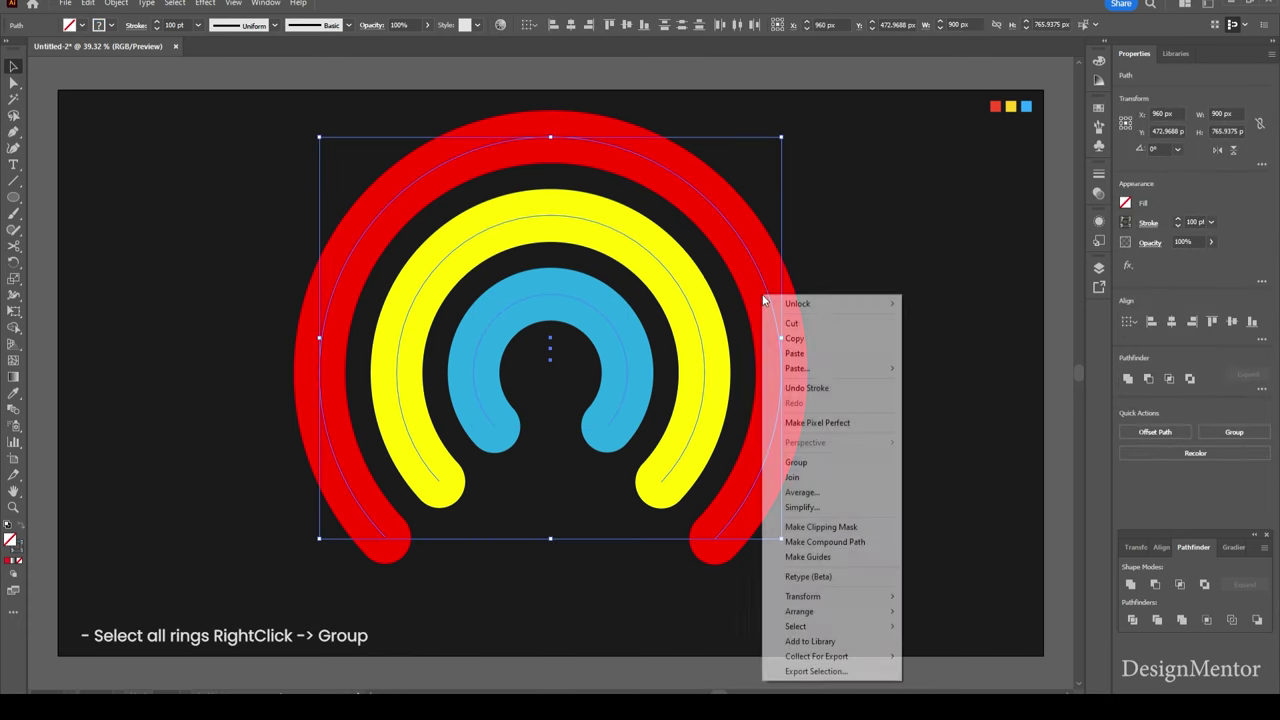
pyautogui.click(835, 469)
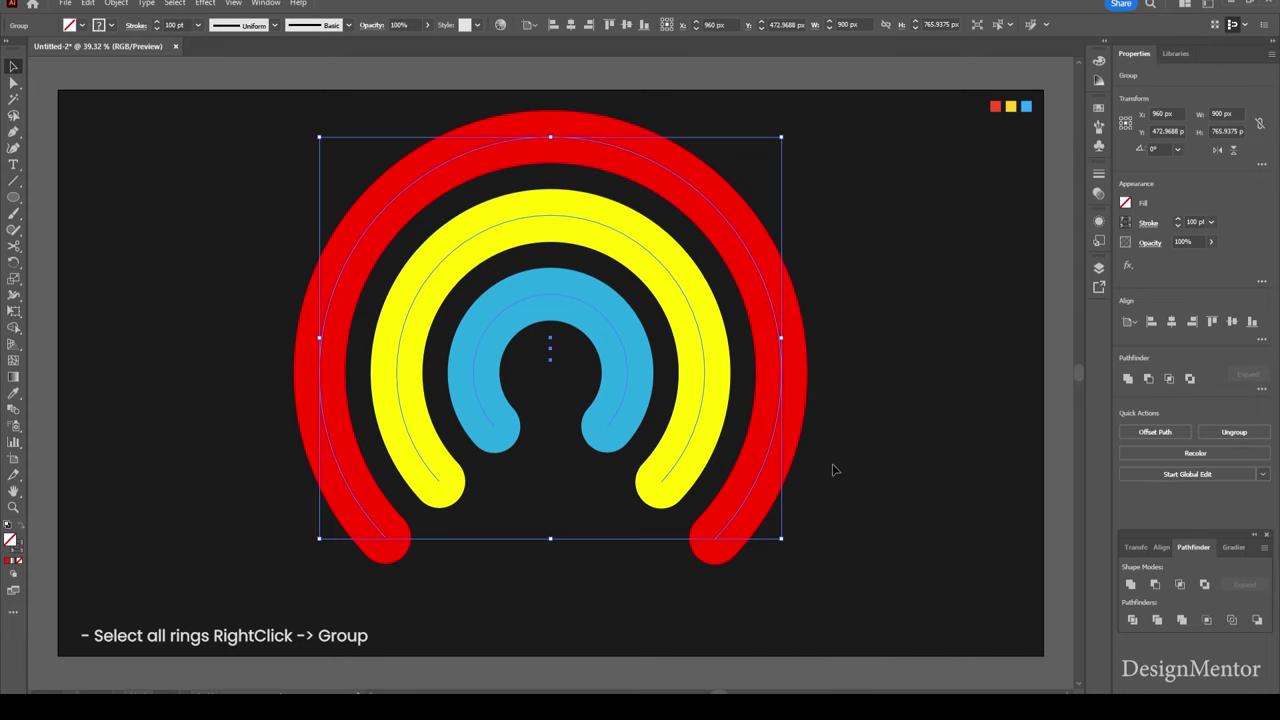
# - Copy the group, paste it in front, and nudge the copy left
pyautogui.click(88, 3)
pyautogui.click(110, 67)
pyautogui.click(88, 3)
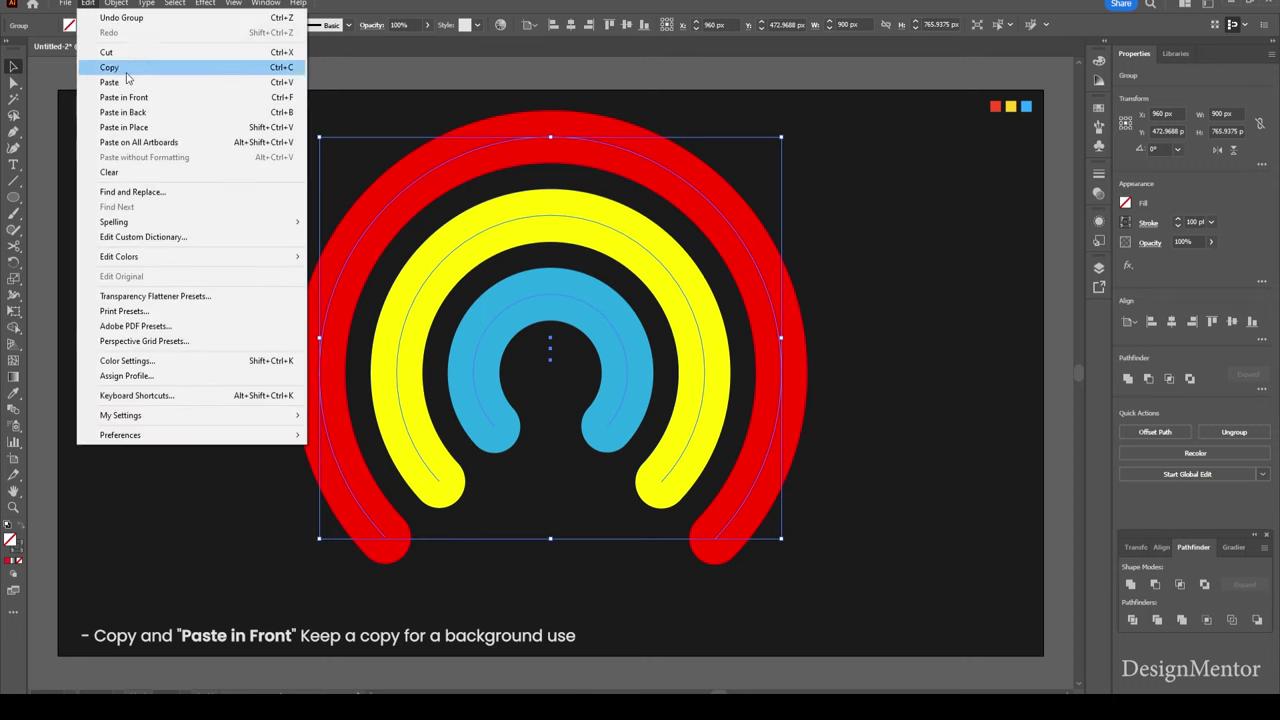
pyautogui.click(136, 97)
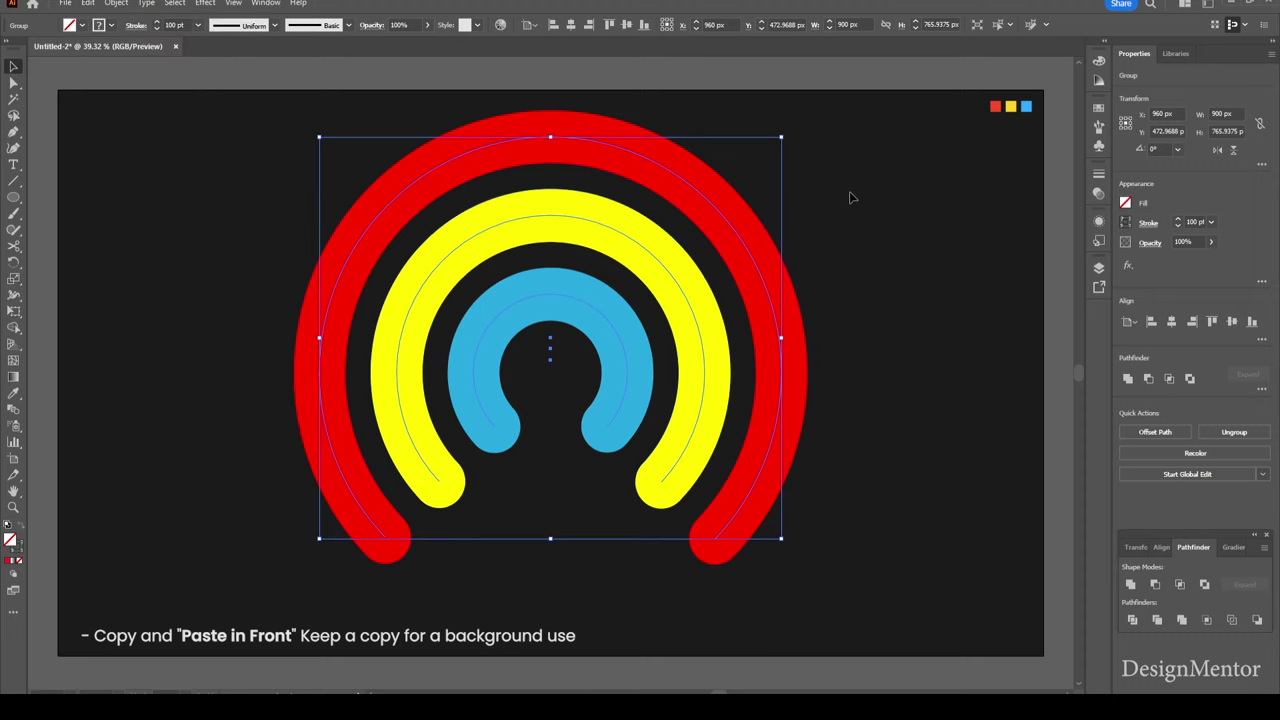
pyautogui.press('Left')
pyautogui.press('Left')
pyautogui.press('Left')
pyautogui.press('Left')
pyautogui.press('Left')
pyautogui.press('Left')
pyautogui.press('Left')
pyautogui.press('Left')
pyautogui.press('Left')
pyautogui.press('Left')
pyautogui.press('Left')
pyautogui.press('Left')
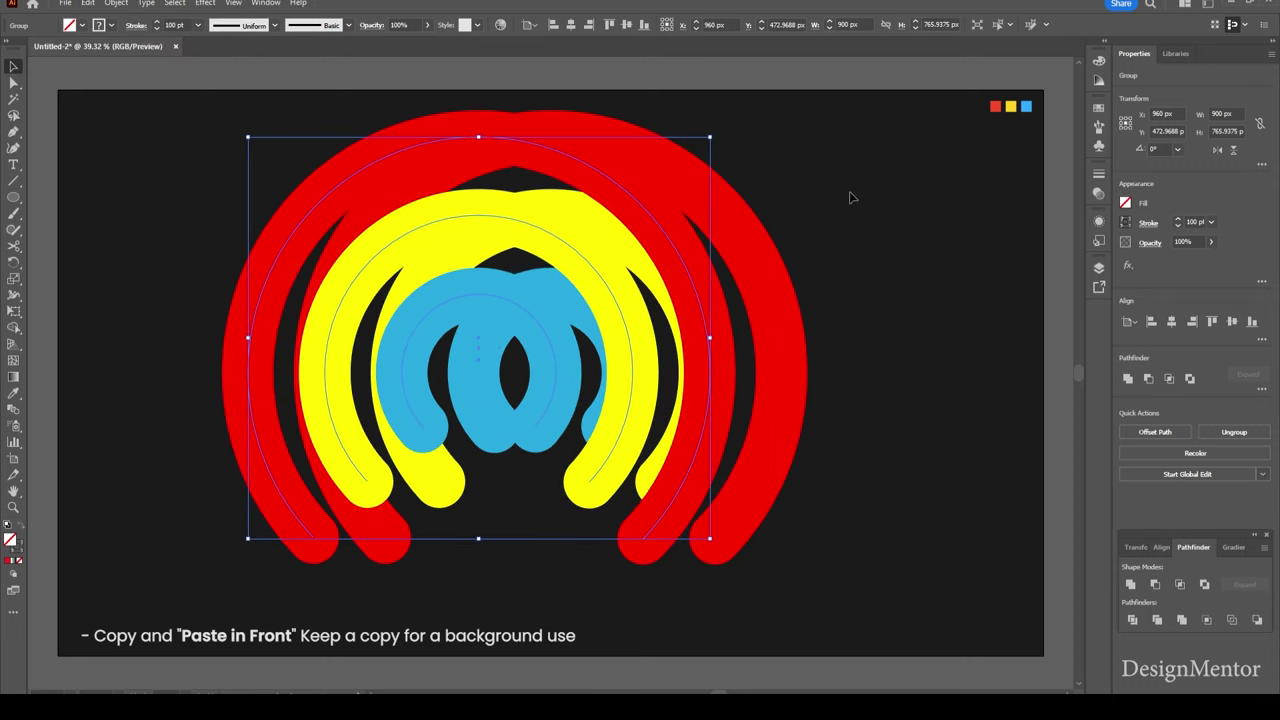
pyautogui.press('Left')
pyautogui.press('Left')
pyautogui.press('Left')
pyautogui.press('Left')
pyautogui.press('Left')
pyautogui.press('Left')
pyautogui.press('Left')
pyautogui.press('Left')
pyautogui.press('Left')
pyautogui.press('Left')
pyautogui.press('Left')
pyautogui.press('Left')
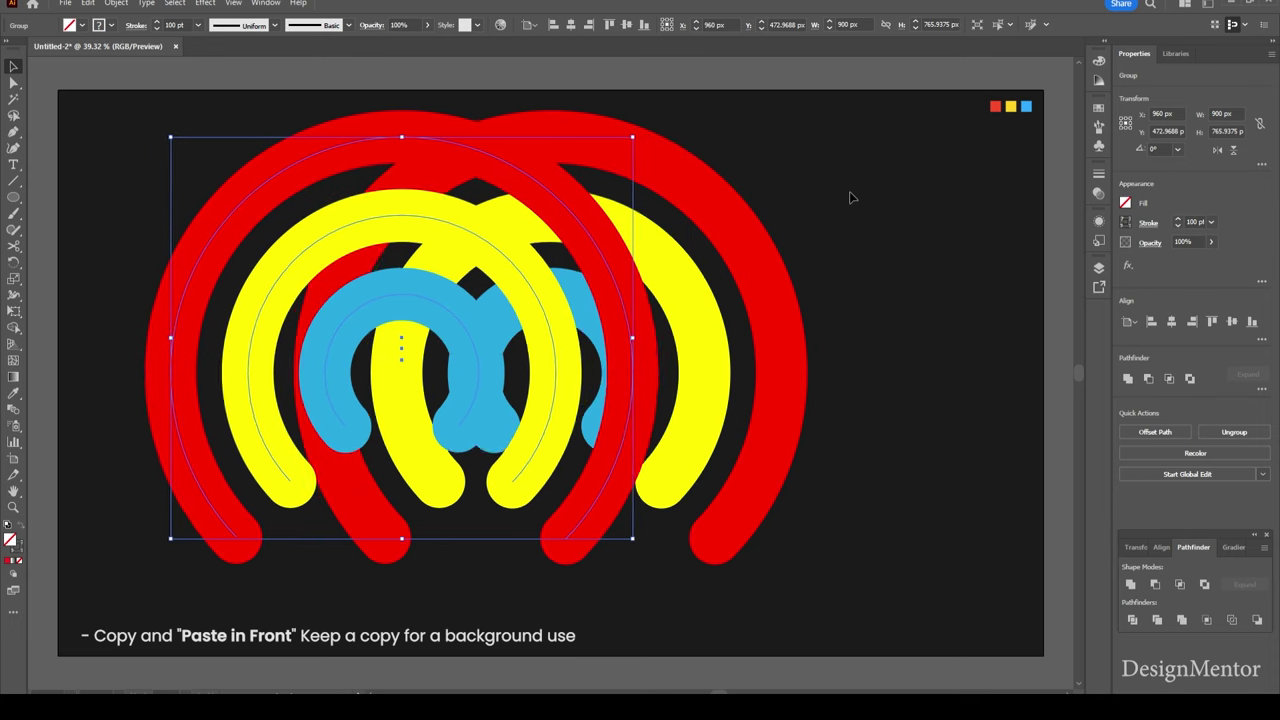
pyautogui.press('Left')
pyautogui.press('Left')
pyautogui.press('Left')
# - Nudge the rainbow copy left to X −100 px, partly off the artboard, then deselect
pyautogui.press('Left')
pyautogui.press('Left')
pyautogui.press('Left')
pyautogui.press('Left')
pyautogui.press('Left')
pyautogui.press('Left')
pyautogui.press('Left')
pyautogui.press('Left')
pyautogui.press('Left')
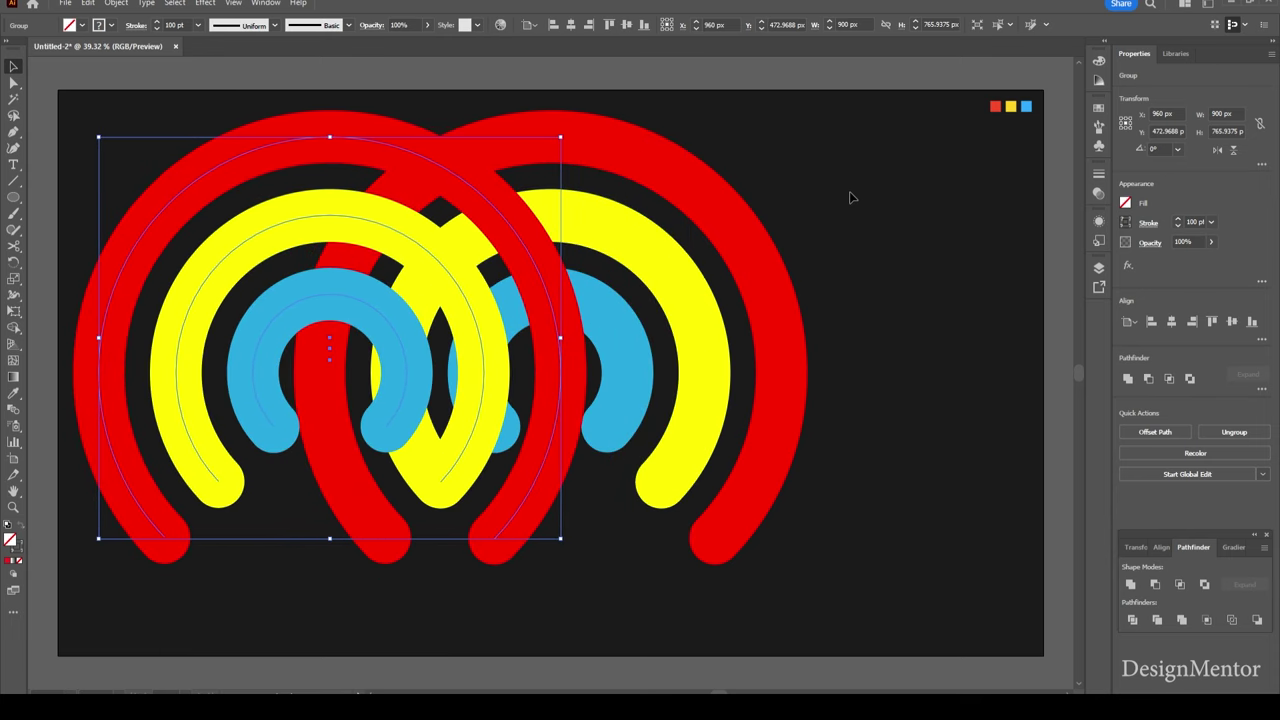
pyautogui.press('Left')
pyautogui.press('Left')
pyautogui.press('Left')
pyautogui.press('Left')
pyautogui.press('Left')
pyautogui.press('Left')
pyautogui.press('Left')
pyautogui.press('Left')
pyautogui.press('Left')
pyautogui.press('Left')
pyautogui.press('Left')
pyautogui.press('Left')
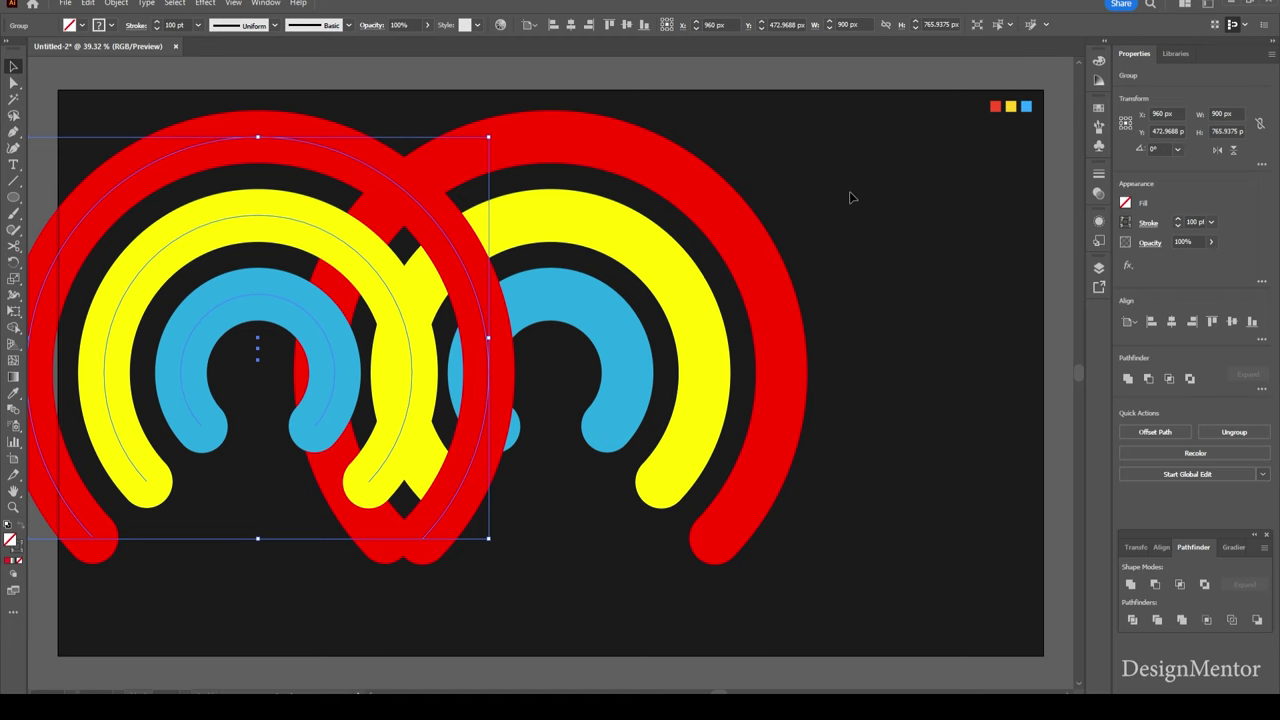
pyautogui.press('Left')
pyautogui.press('Left')
pyautogui.press('Left')
pyautogui.press('Left')
pyautogui.press('Left')
pyautogui.press('Left')
pyautogui.press('Left')
pyautogui.press('Left')
pyautogui.press('Left')
pyautogui.press('Left')
pyautogui.press('Left')
pyautogui.press('Left')
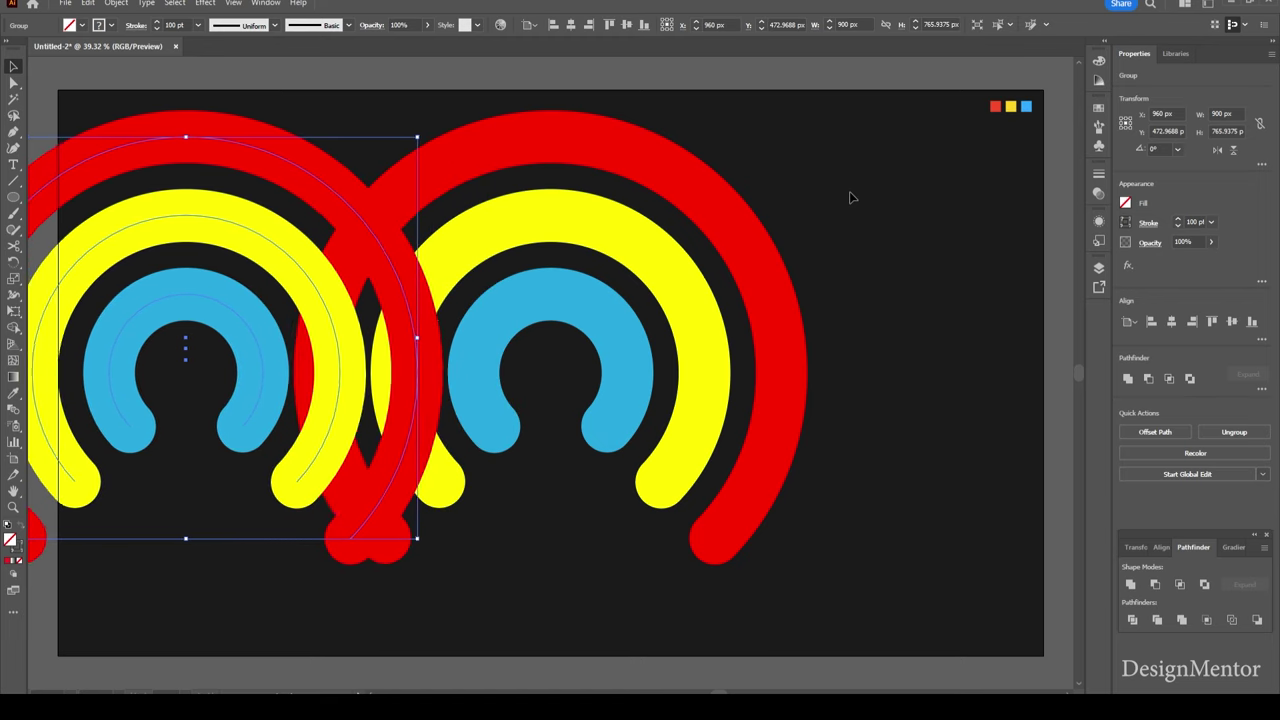
pyautogui.press('Left')
pyautogui.press('Left')
pyautogui.press('Left')
pyautogui.press('Left')
pyautogui.press('Left')
pyautogui.press('Left')
pyautogui.press('Left')
pyautogui.press('Left')
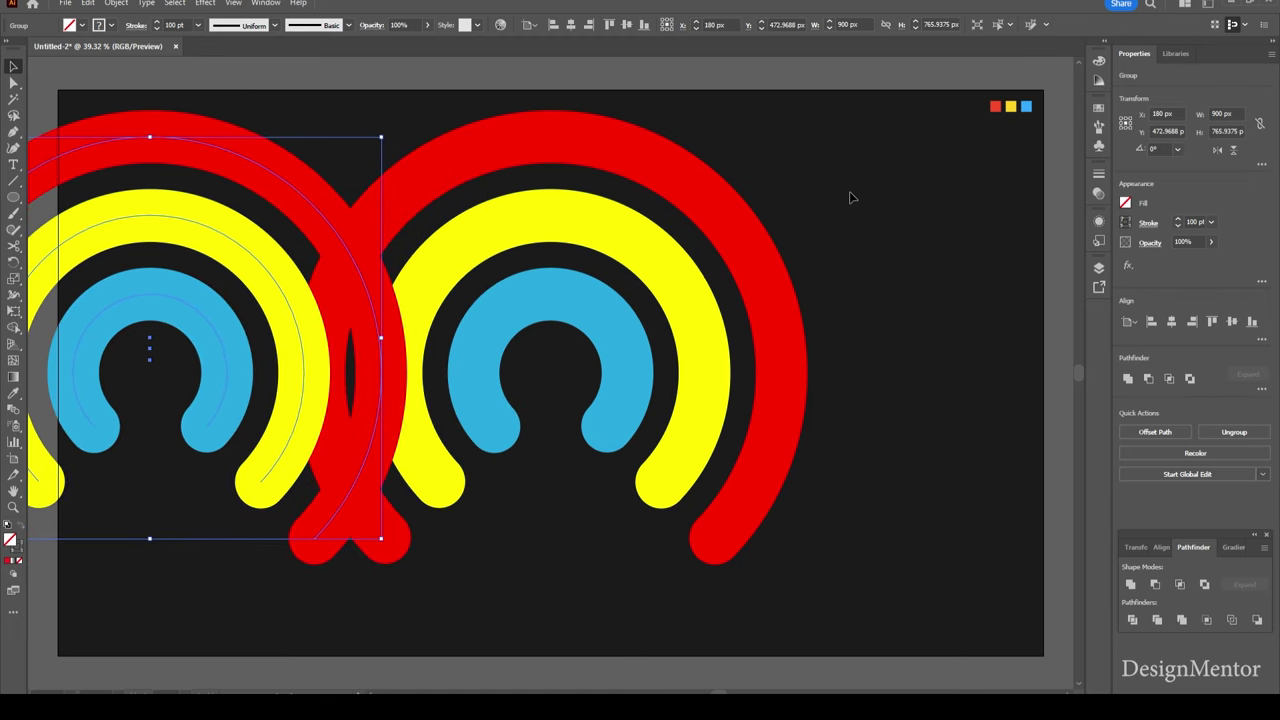
pyautogui.press('Left')
pyautogui.press('Left')
pyautogui.press('Left')
pyautogui.press('Left')
pyautogui.press('Left')
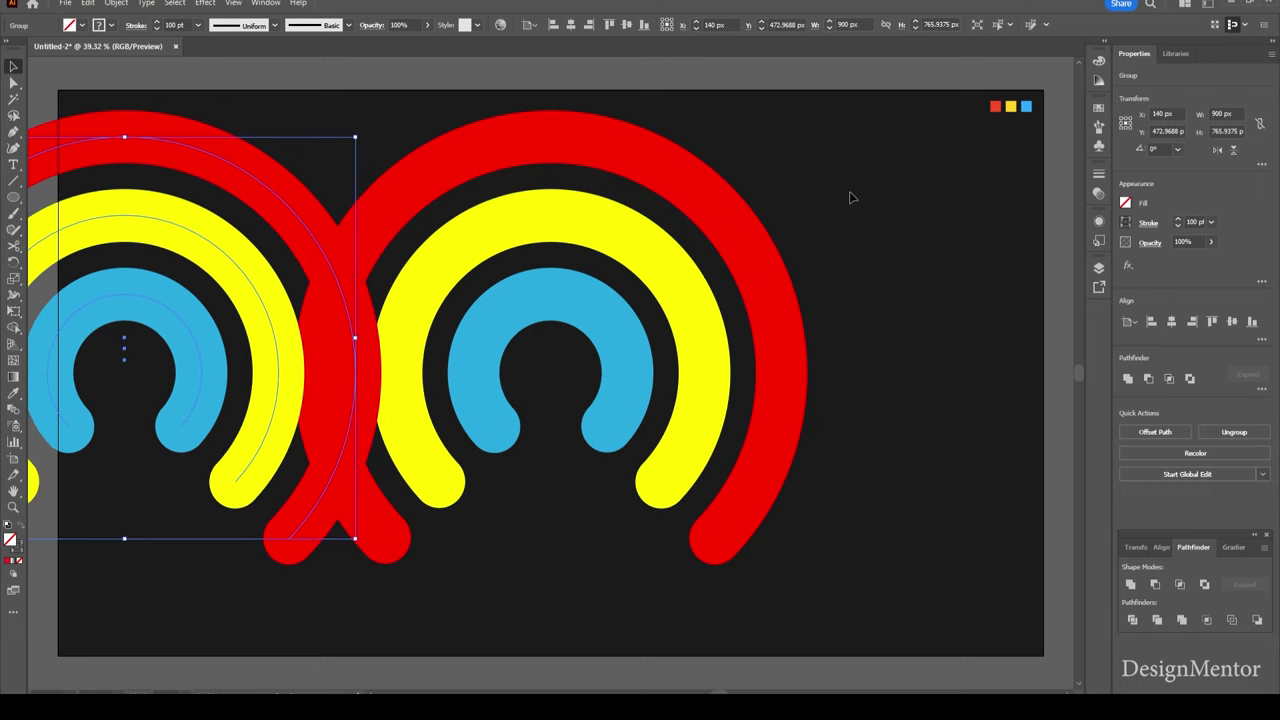
pyautogui.press('Left')
pyautogui.press('Left')
pyautogui.press('Left')
pyautogui.press('Left')
pyautogui.press('Left')
pyautogui.press('Left')
pyautogui.press('Left')
pyautogui.press('Left')
pyautogui.press('Left')
pyautogui.press('Left')
pyautogui.press('Left')
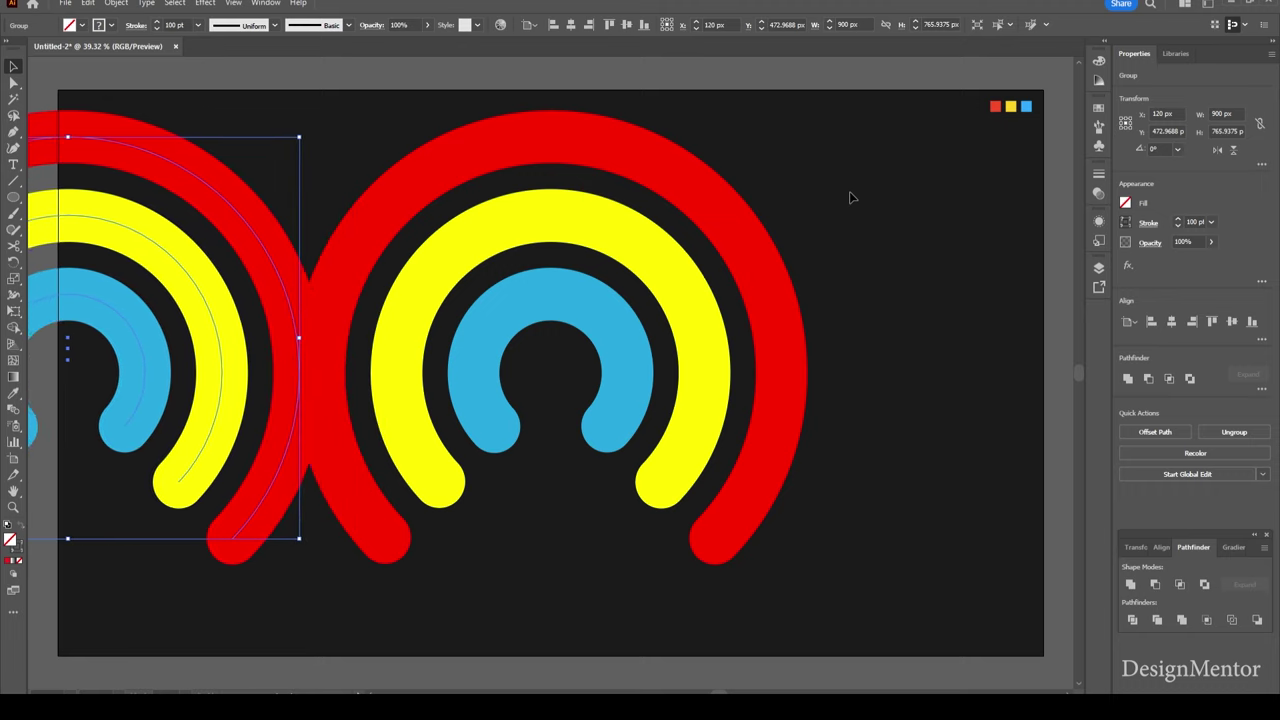
pyautogui.press('Left')
pyautogui.press('Left')
pyautogui.press('Left')
pyautogui.press('Left')
pyautogui.press('Left')
pyautogui.press('Left')
pyautogui.press('Left')
pyautogui.press('Left')
pyautogui.press('Left')
pyautogui.press('Left')
pyautogui.press('Left')
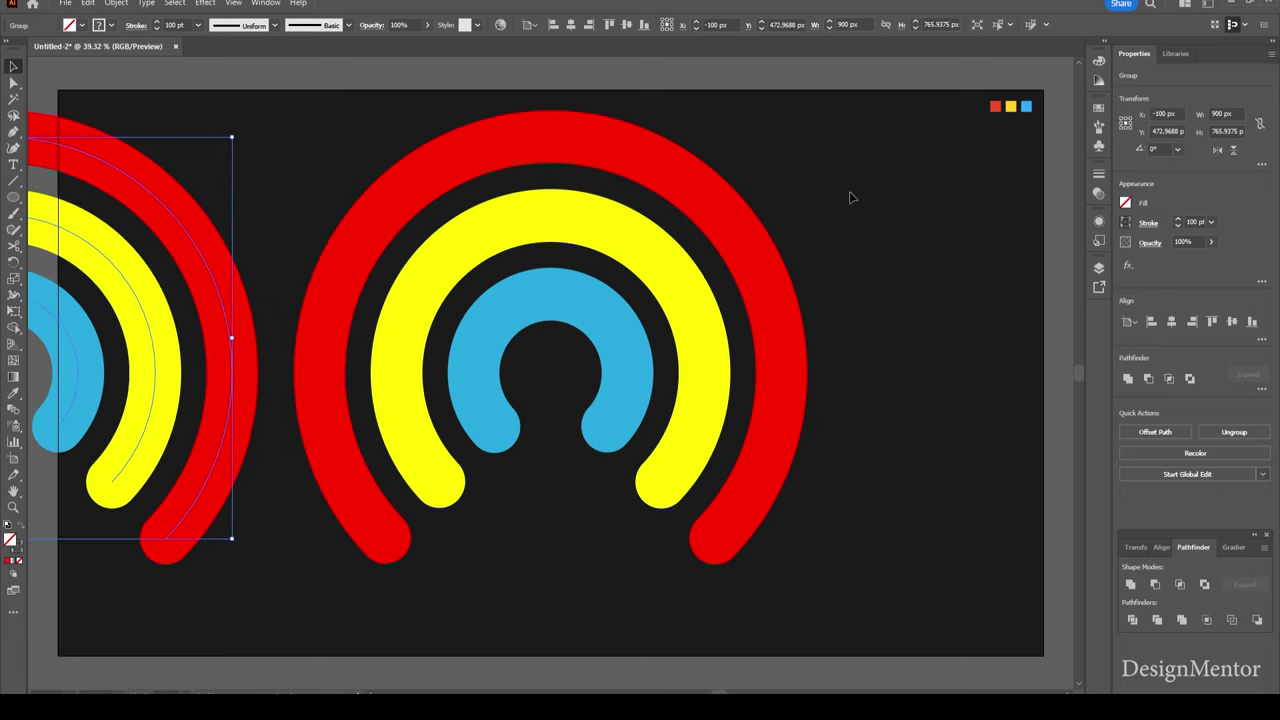
pyautogui.press('Left')
pyautogui.press('Left')
pyautogui.press('Left')
pyautogui.click(849, 195)
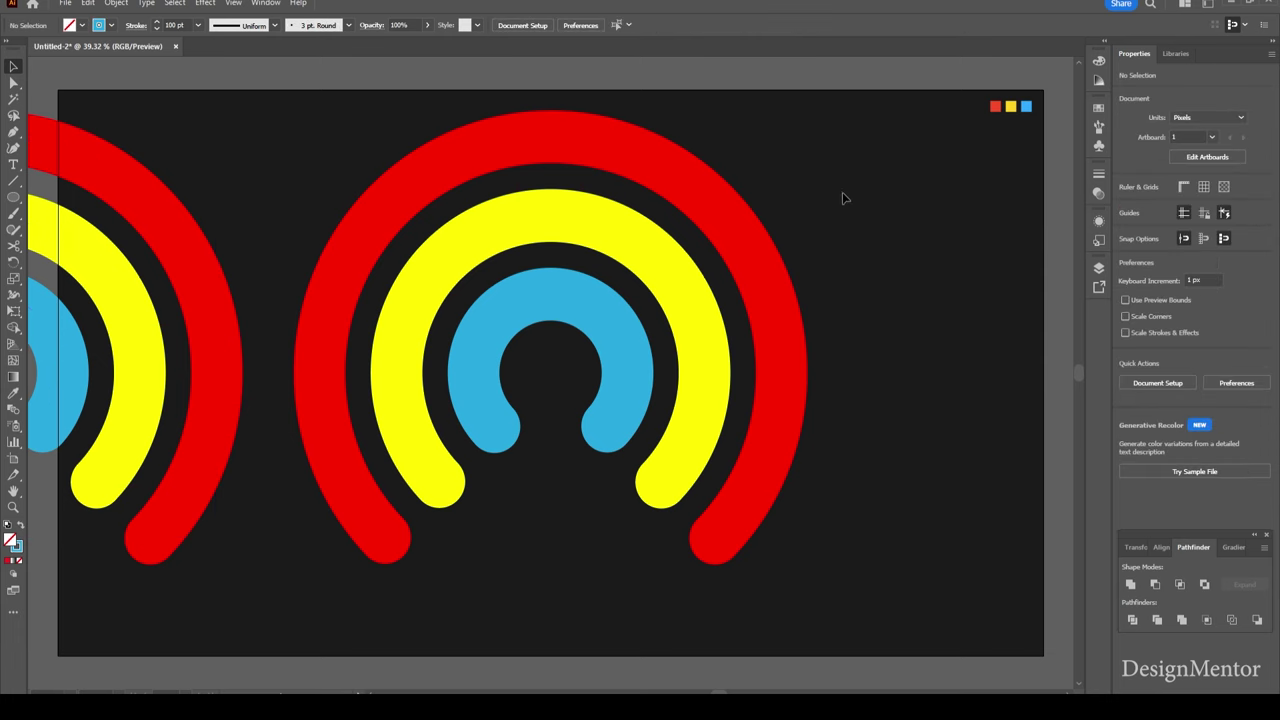
# - Ungroup the central rainbow into separate arcs and select its red outer arc
pyautogui.click(712, 206)
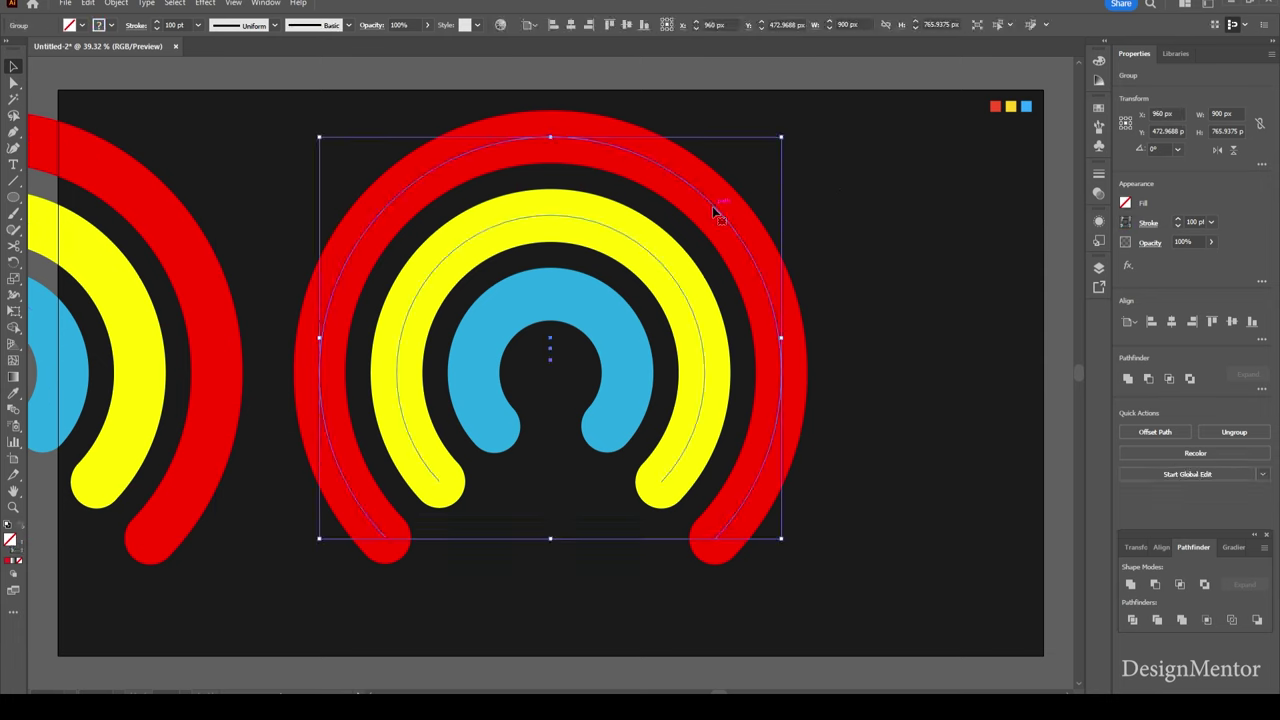
pyautogui.click(834, 159)
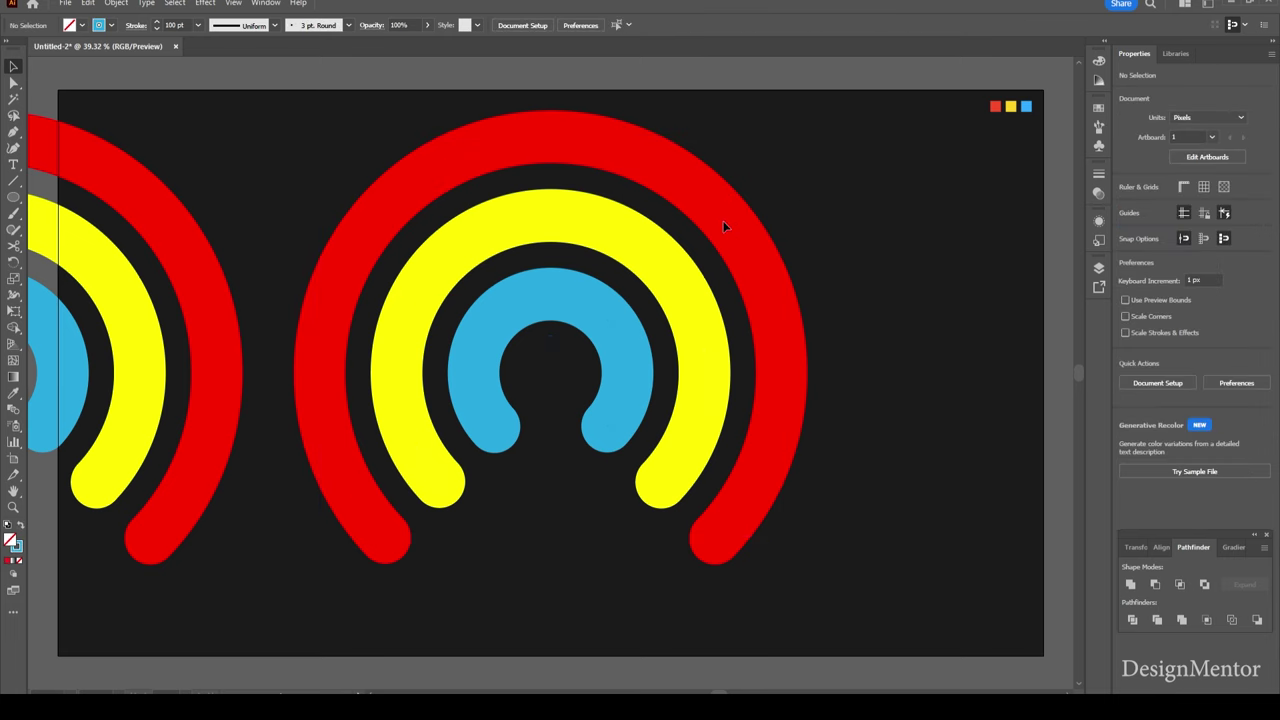
pyautogui.rightClick(706, 198)
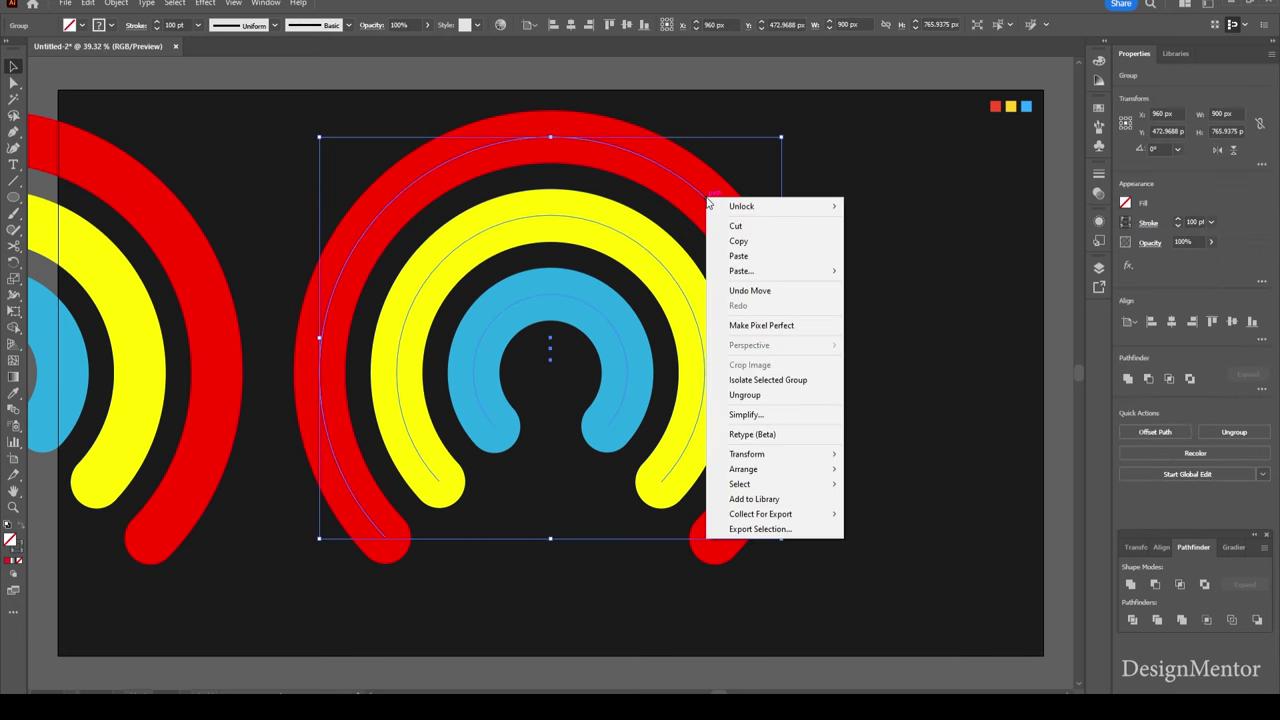
pyautogui.click(745, 395)
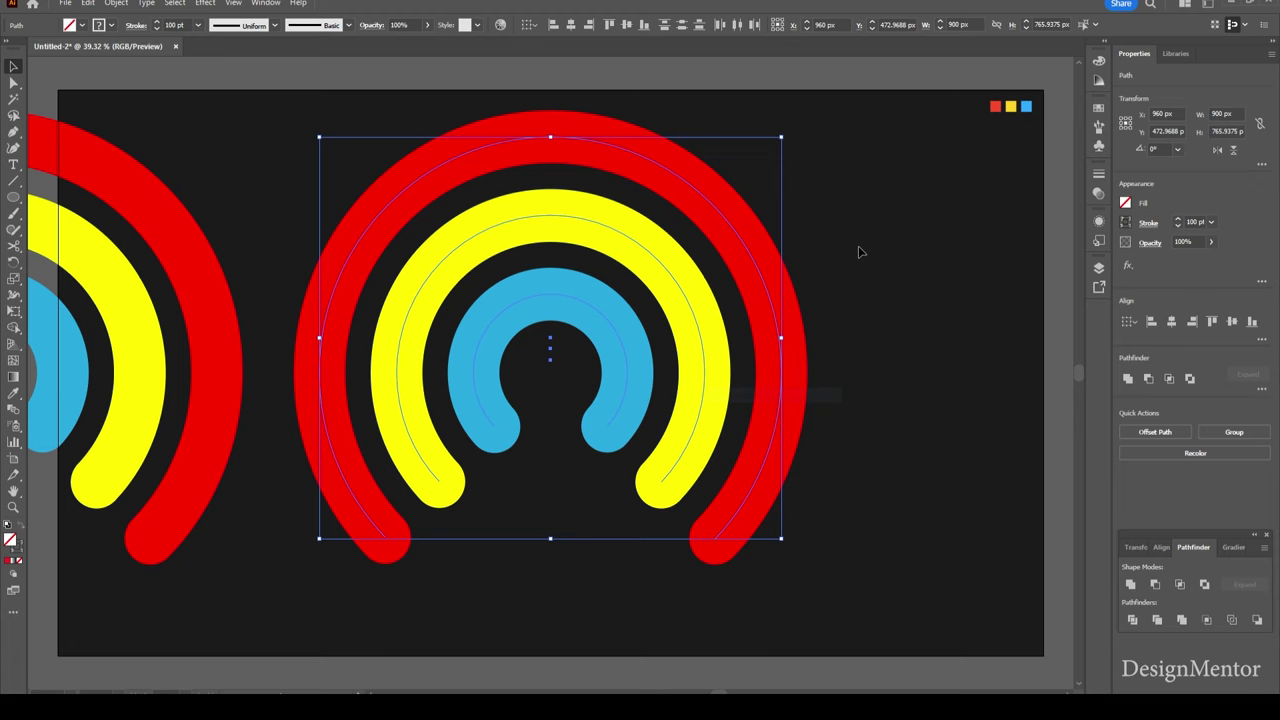
pyautogui.click(857, 251)
pyautogui.click(736, 235)
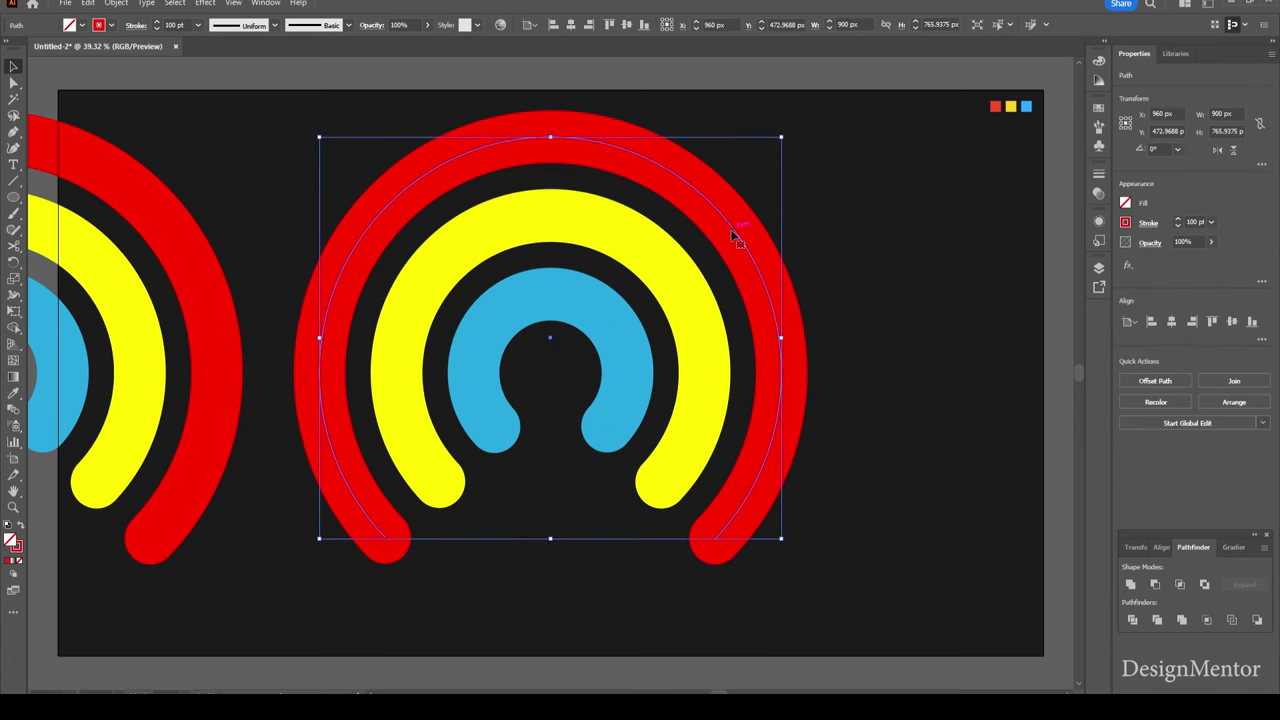
pyautogui.press('c')
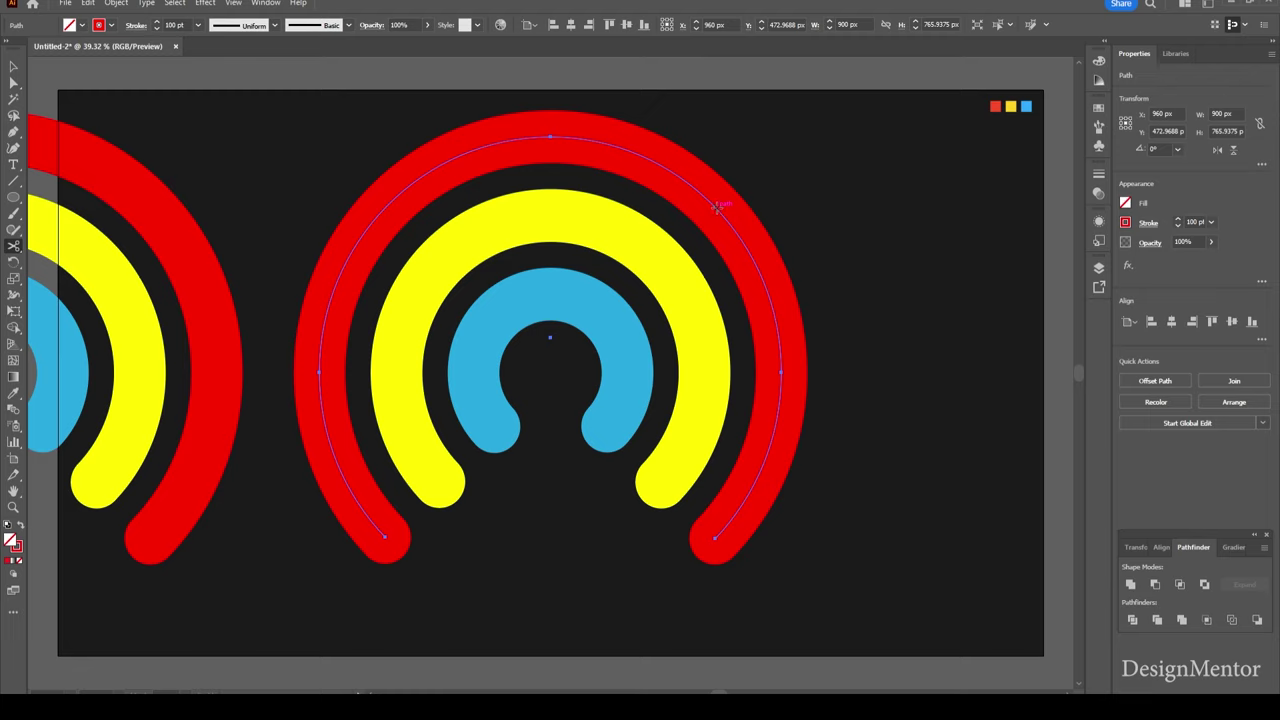
# - Cut the central red arc at its upper right and delete the right-hand piece
pyautogui.click(716, 205)
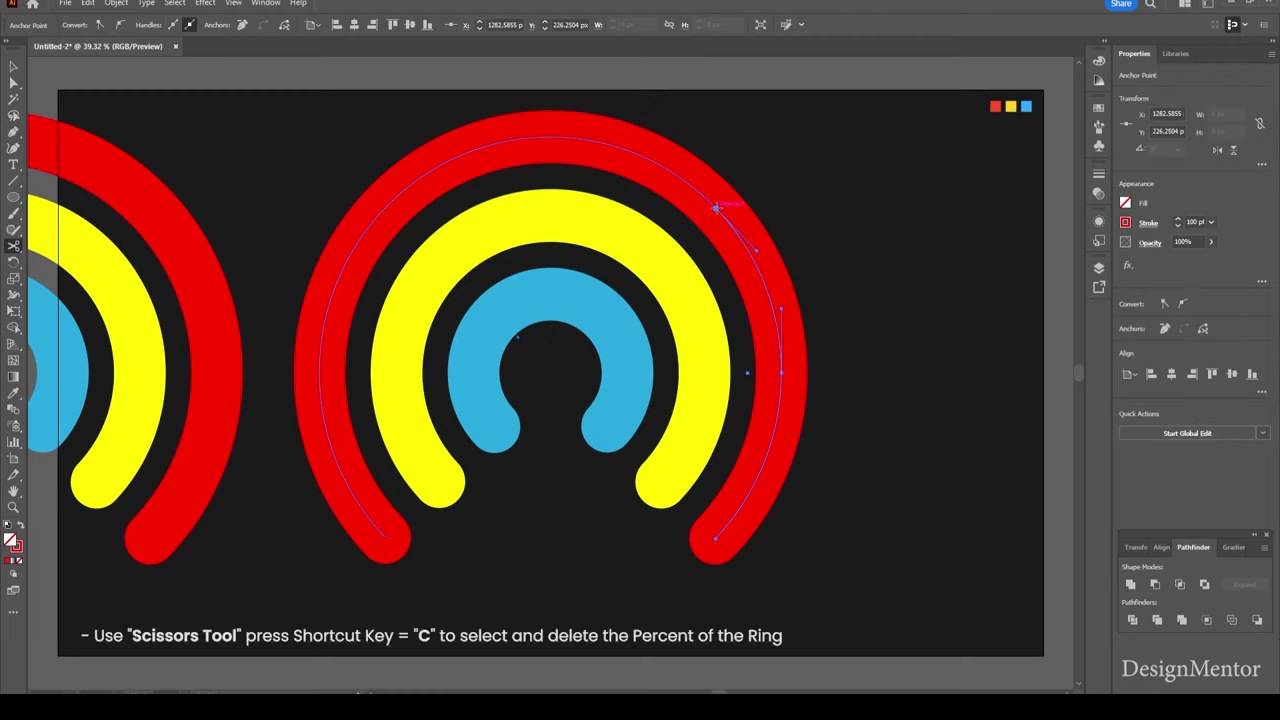
pyautogui.press('v')
pyautogui.click(836, 261)
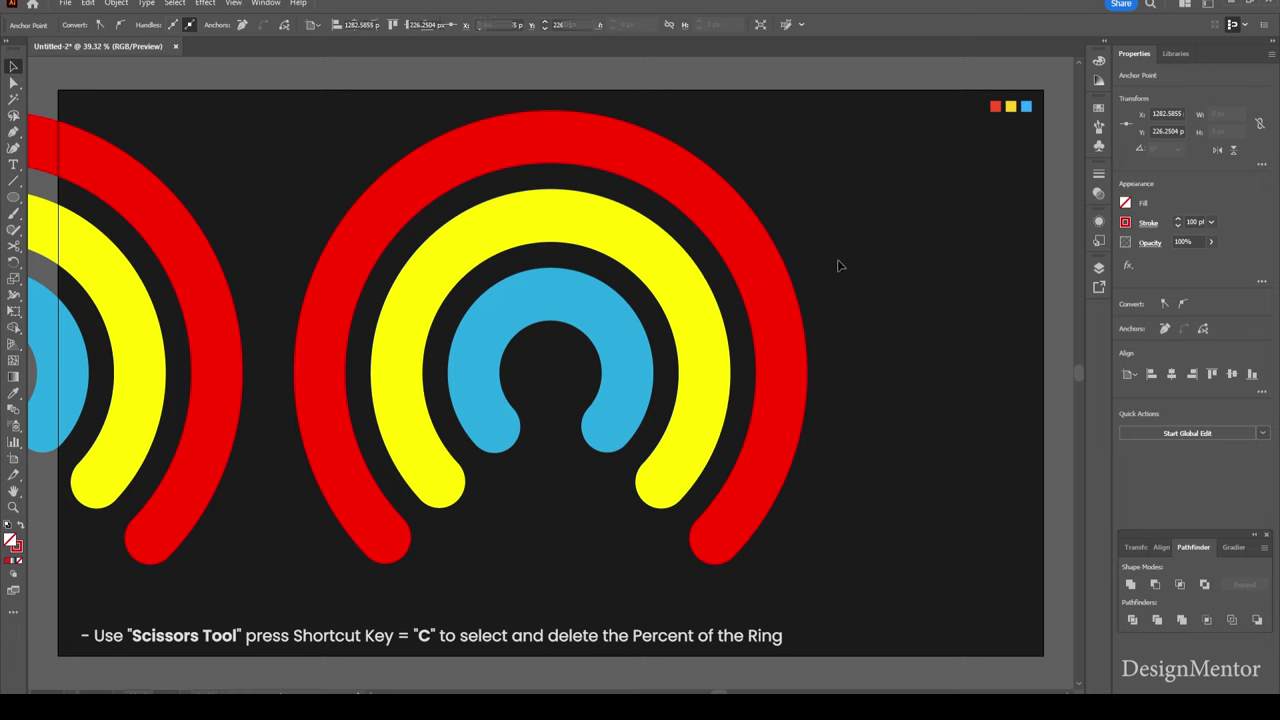
pyautogui.click(752, 366)
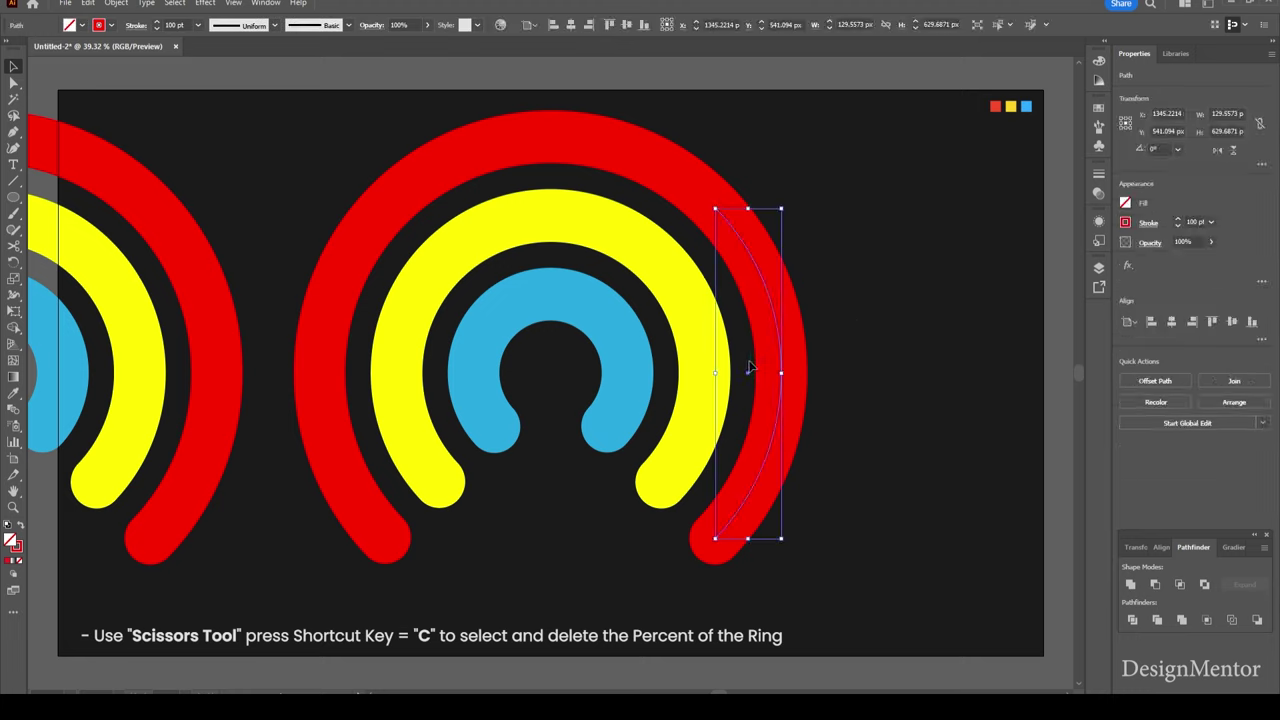
pyautogui.press('Delete')
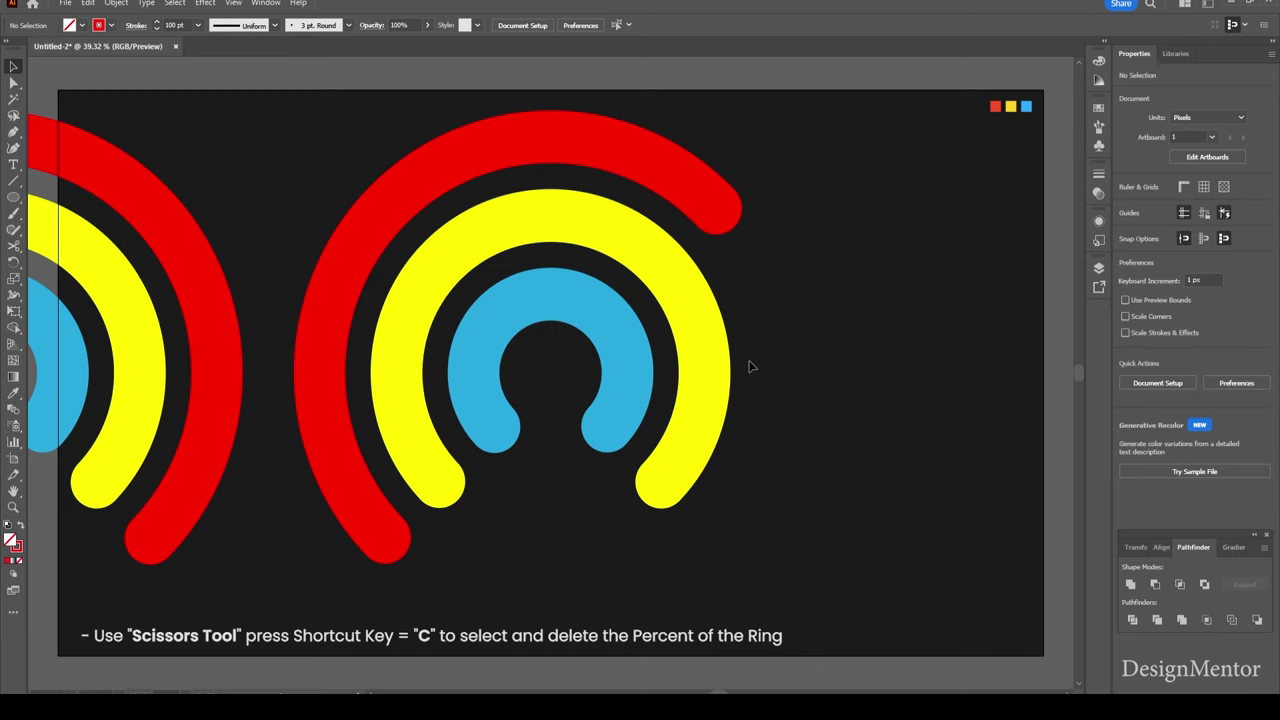
# - Cut the yellow arc near its top right, then delete the right-hand segment and leftover fragments
pyautogui.click(546, 219)
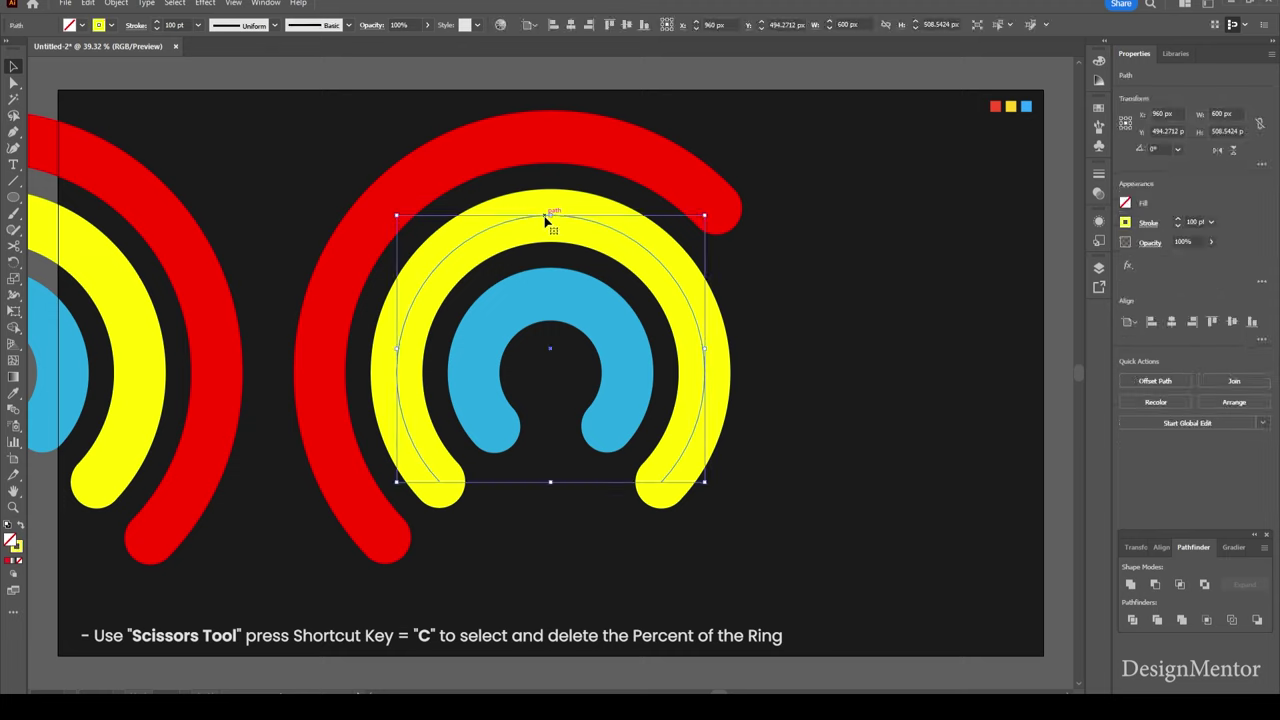
pyautogui.press('c')
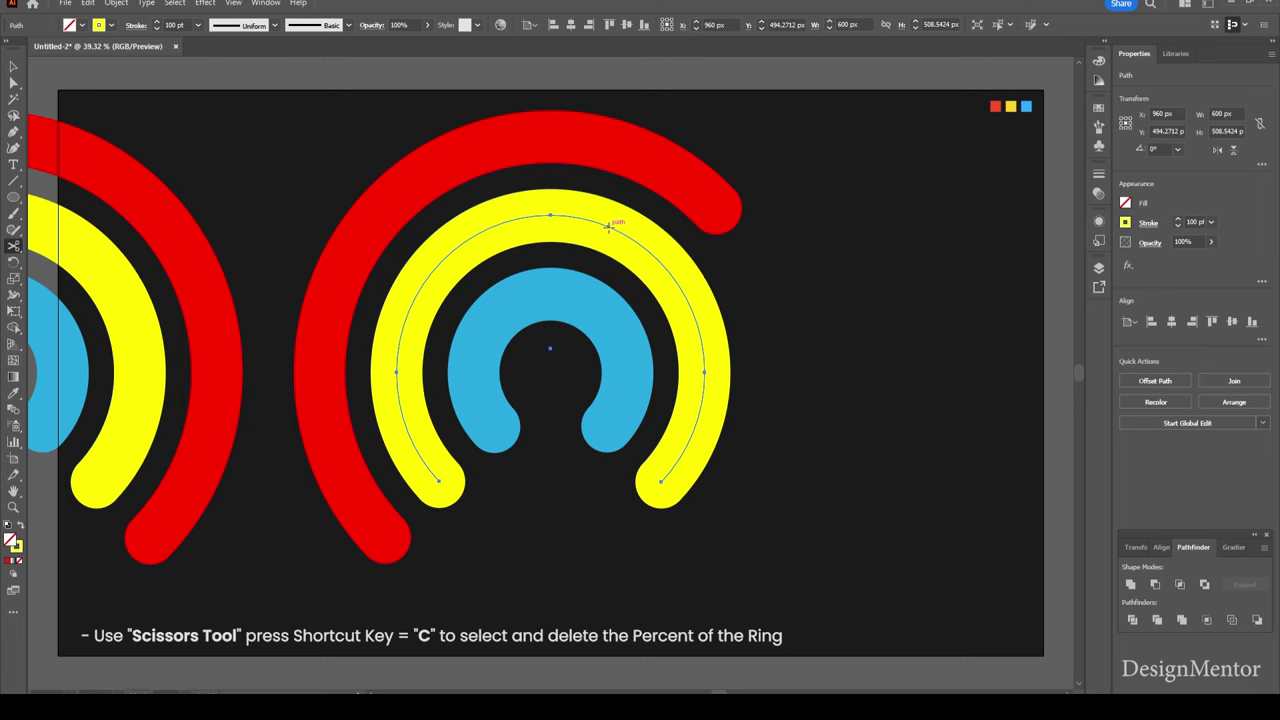
pyautogui.click(608, 226)
pyautogui.press('a')
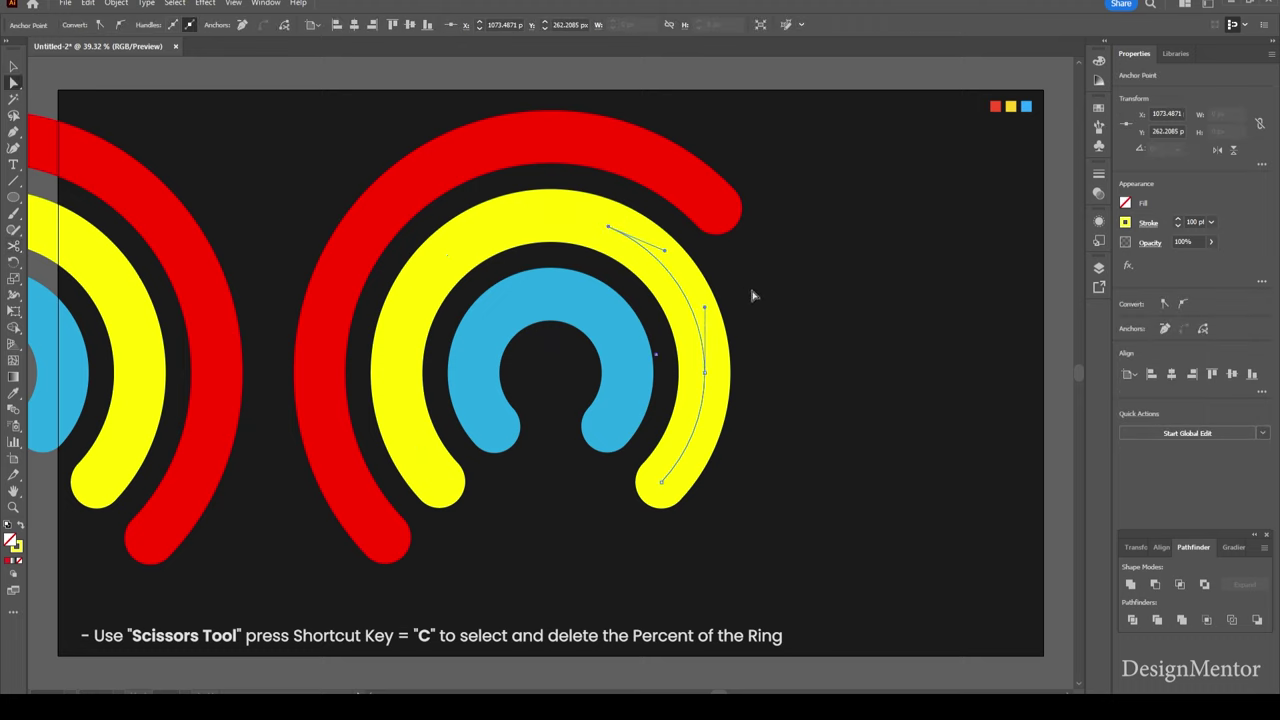
pyautogui.press('Delete')
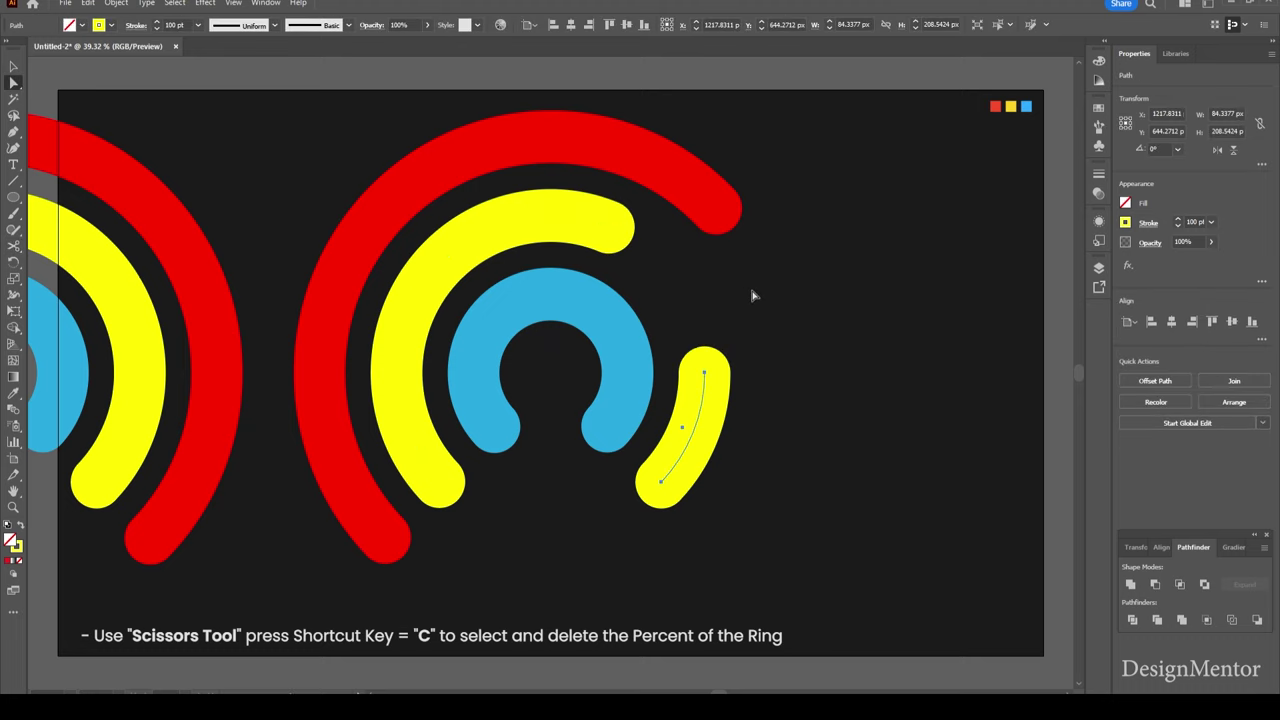
pyautogui.moveTo(686, 334); pyautogui.dragTo(766, 414)
pyautogui.press('Delete')
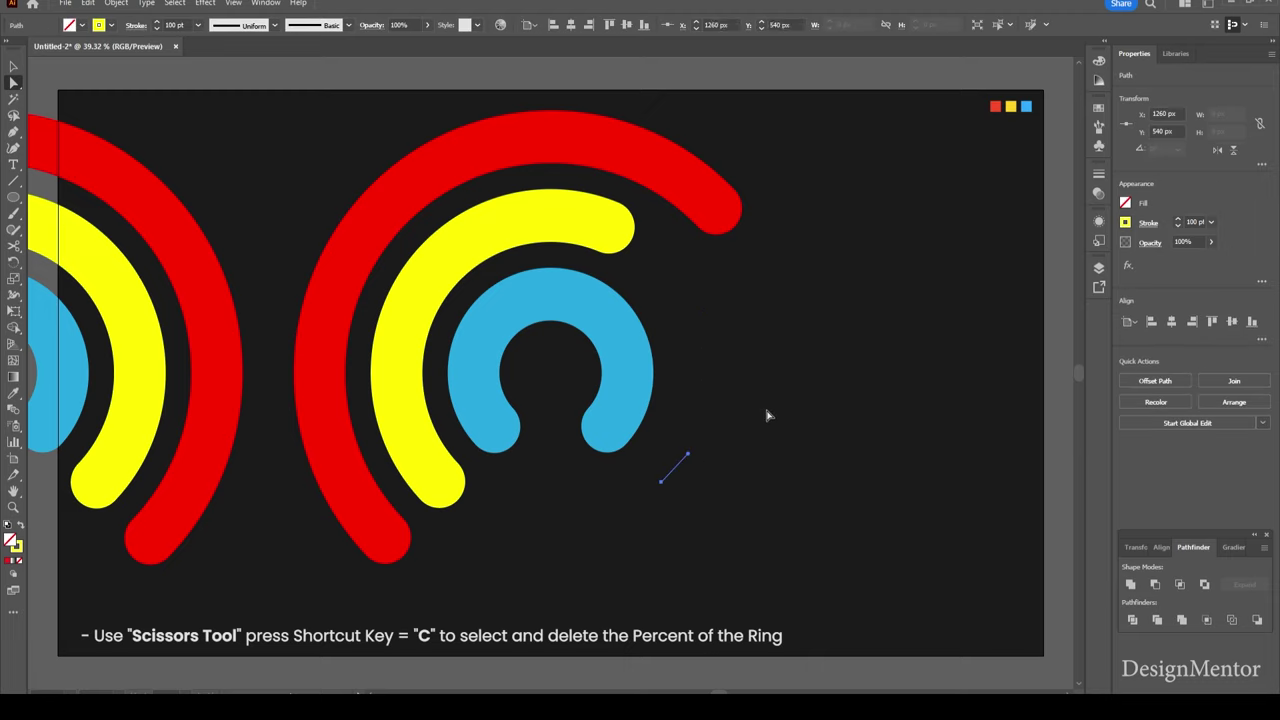
pyautogui.press('Delete')
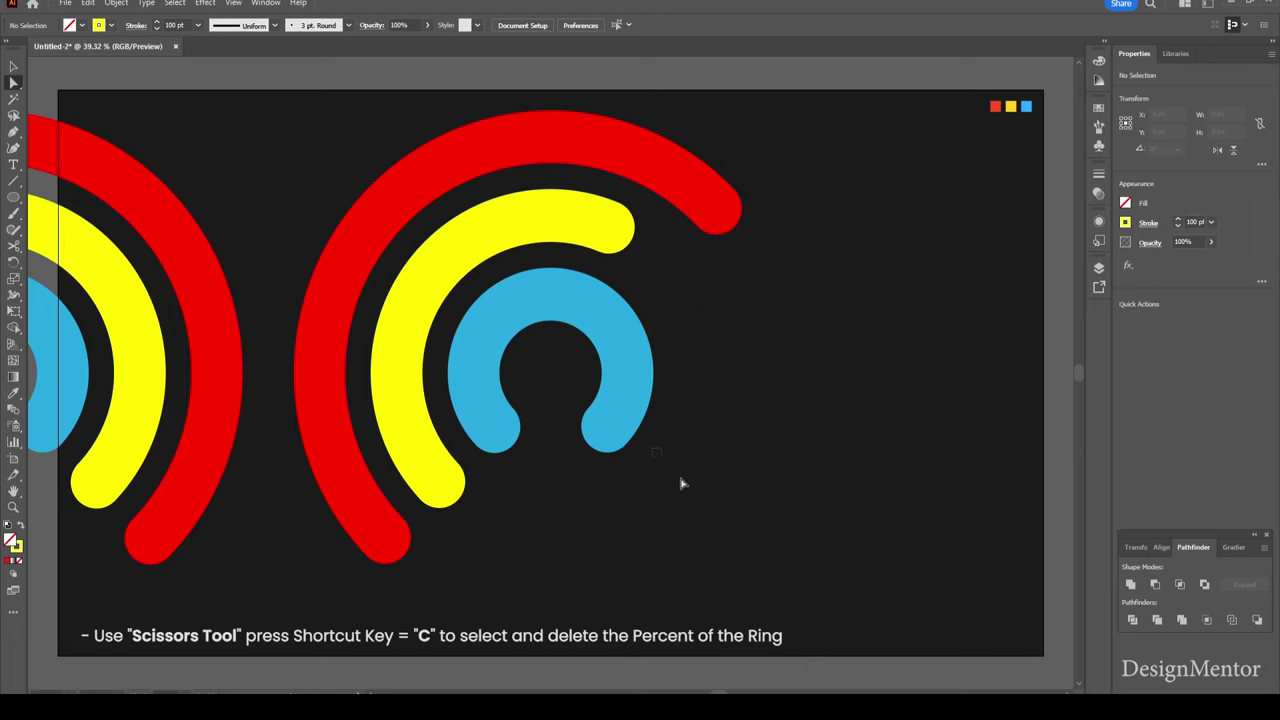
pyautogui.moveTo(682, 484); pyautogui.dragTo(720, 519)
# - Cut the blue arc at its top and upper left, and delete its right-hand portion
pyautogui.press('Delete')
pyautogui.click(530, 299)
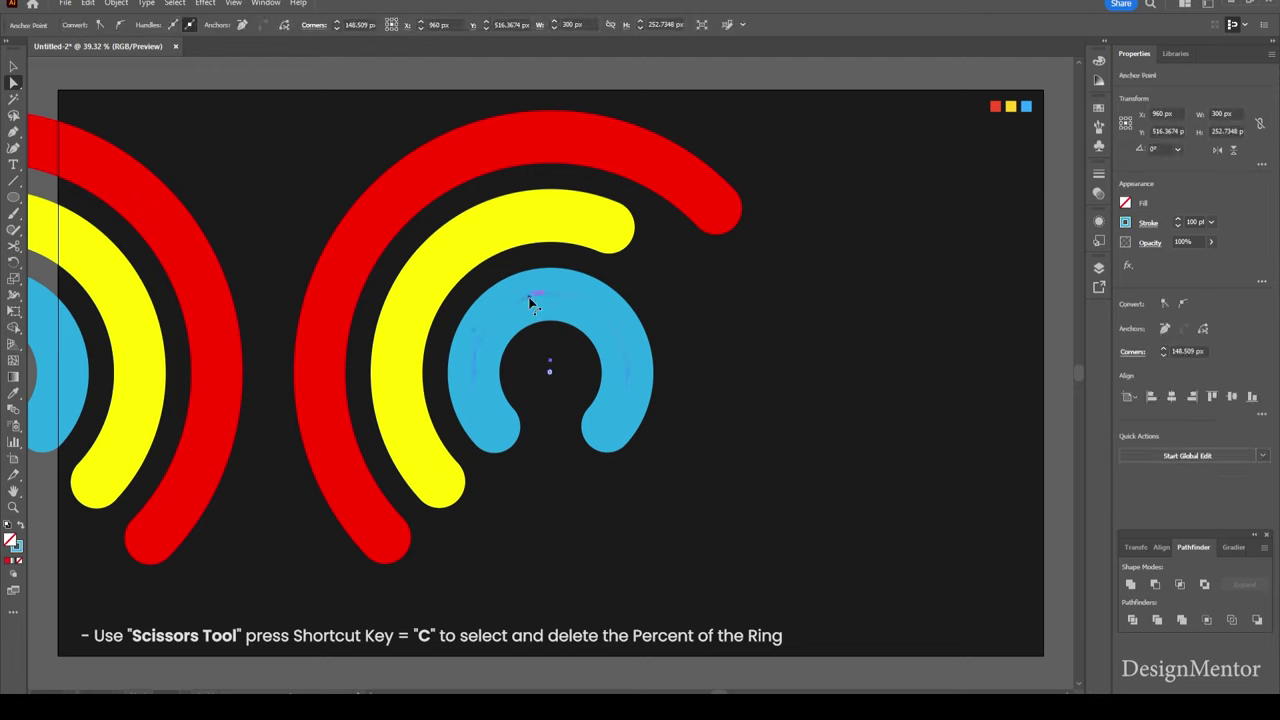
pyautogui.press('c')
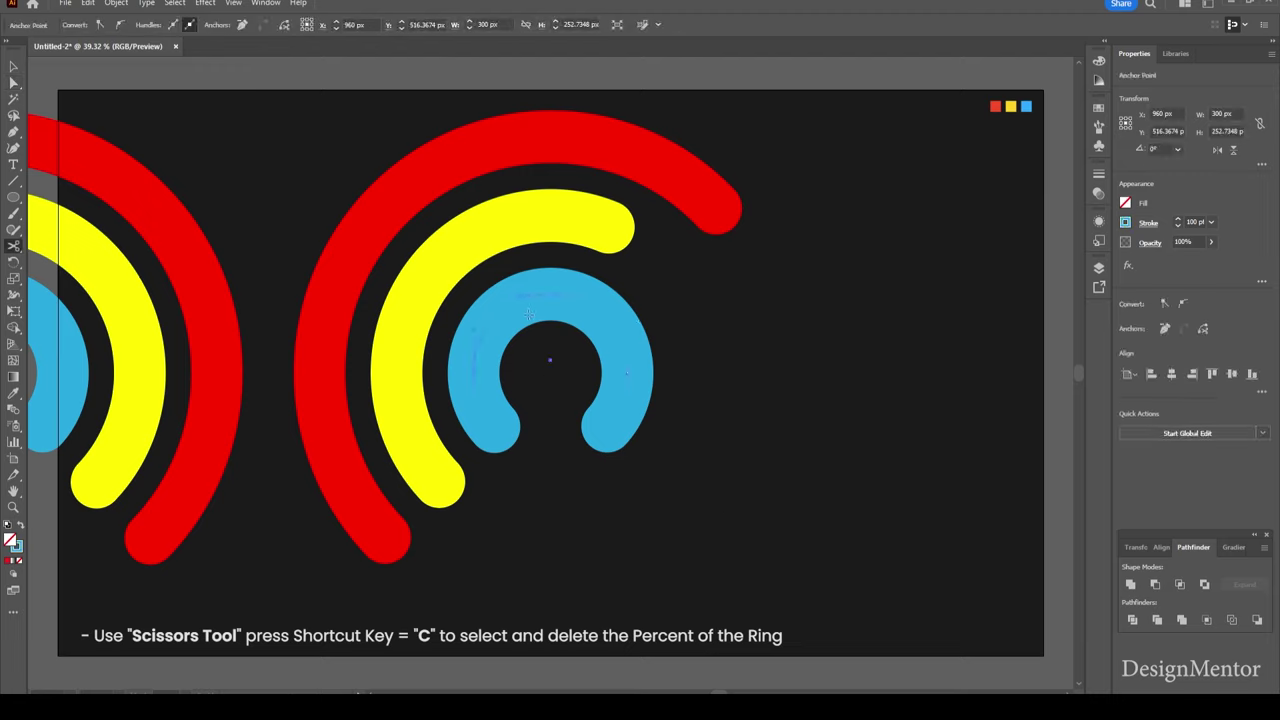
pyautogui.click(514, 299)
pyautogui.click(498, 314)
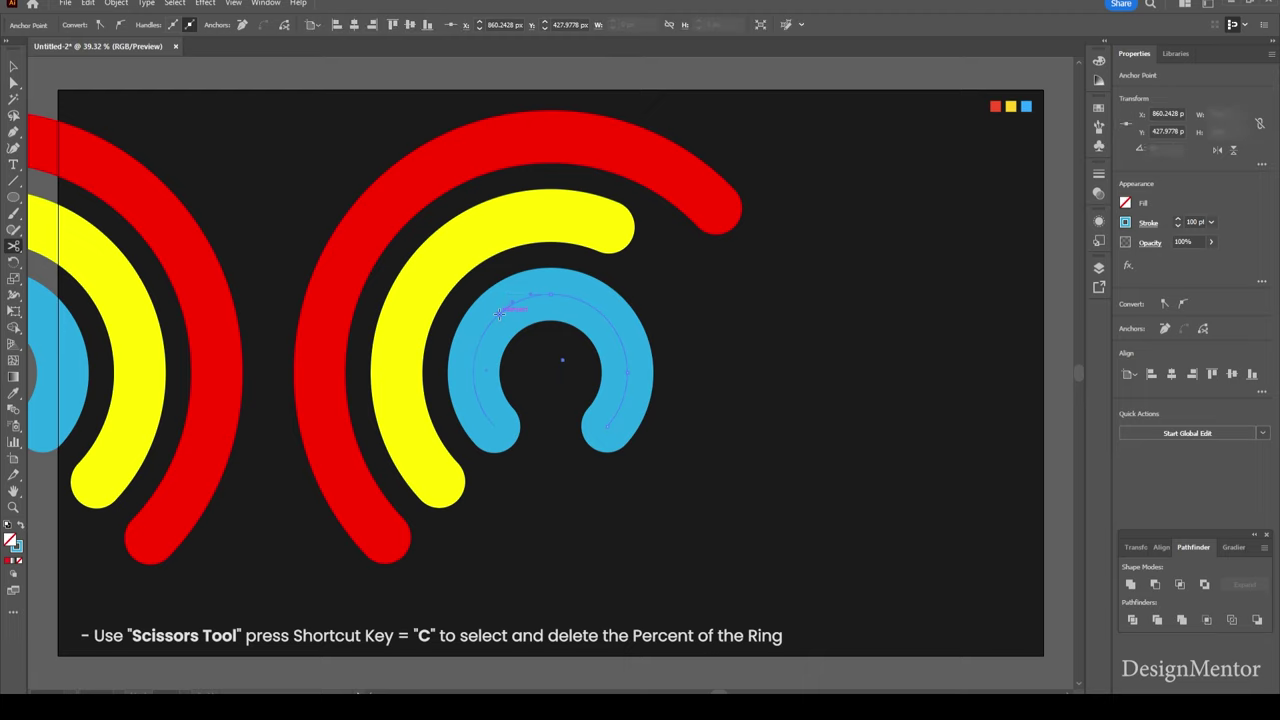
pyautogui.press('v')
pyautogui.moveTo(688, 307); pyautogui.dragTo(578, 396)
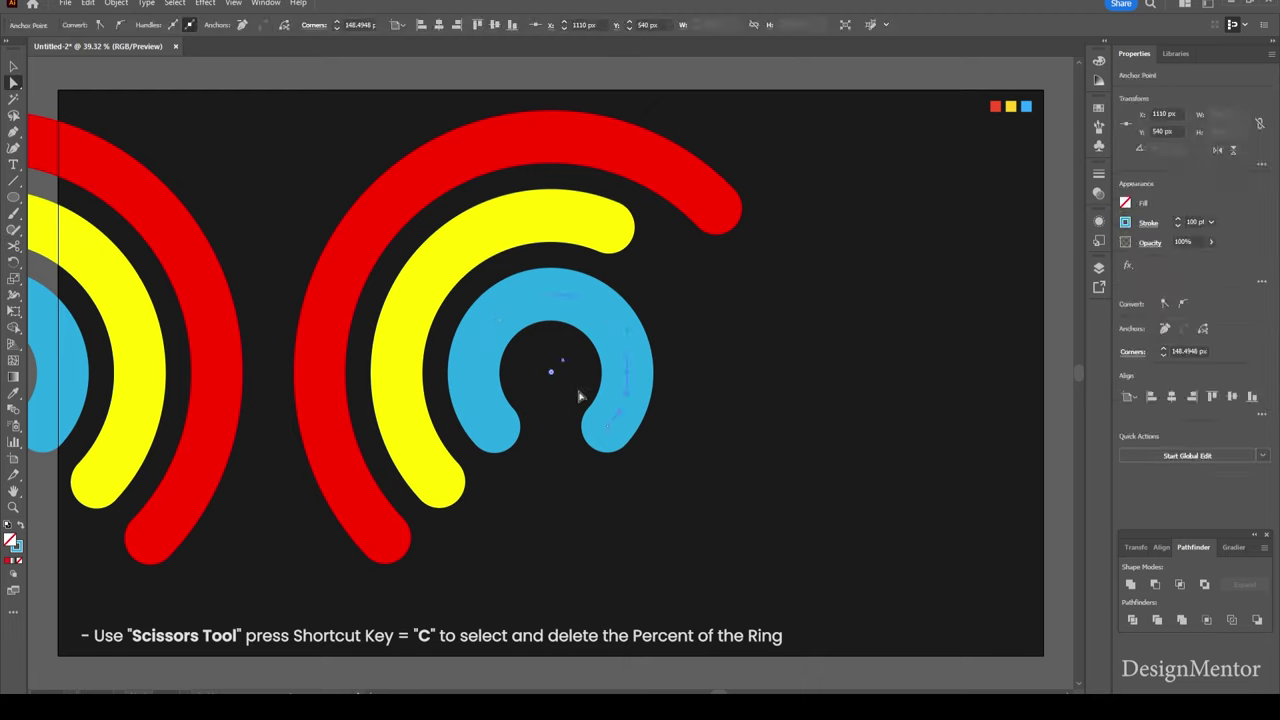
pyautogui.press('Delete')
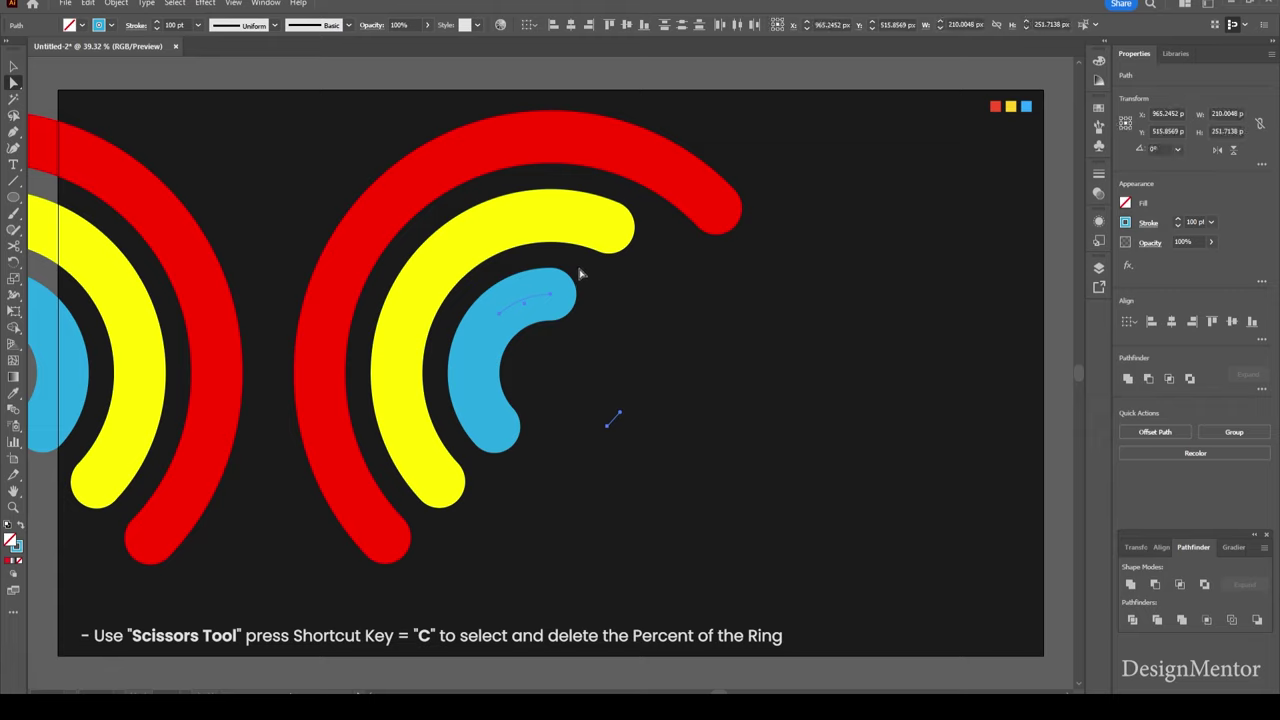
# - Delete the leftover stray blue segments, including the top-right end
pyautogui.press('Delete')
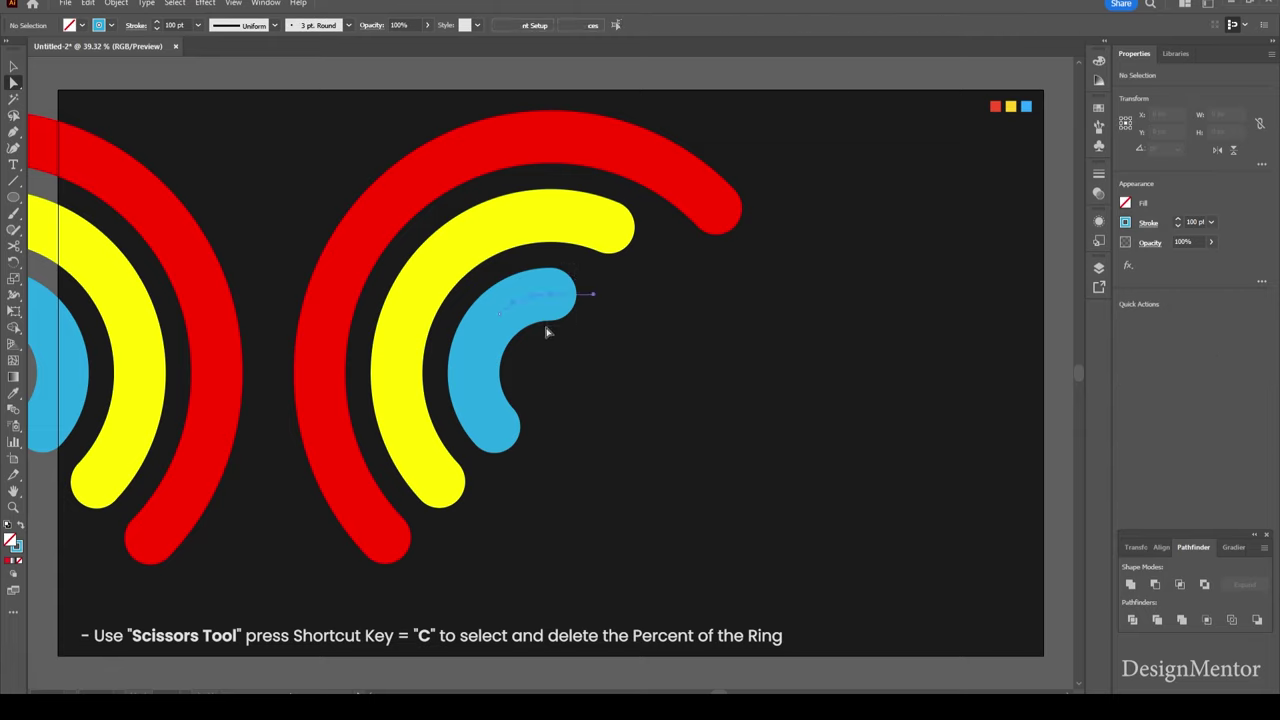
pyautogui.click(549, 330)
pyautogui.press('Delete')
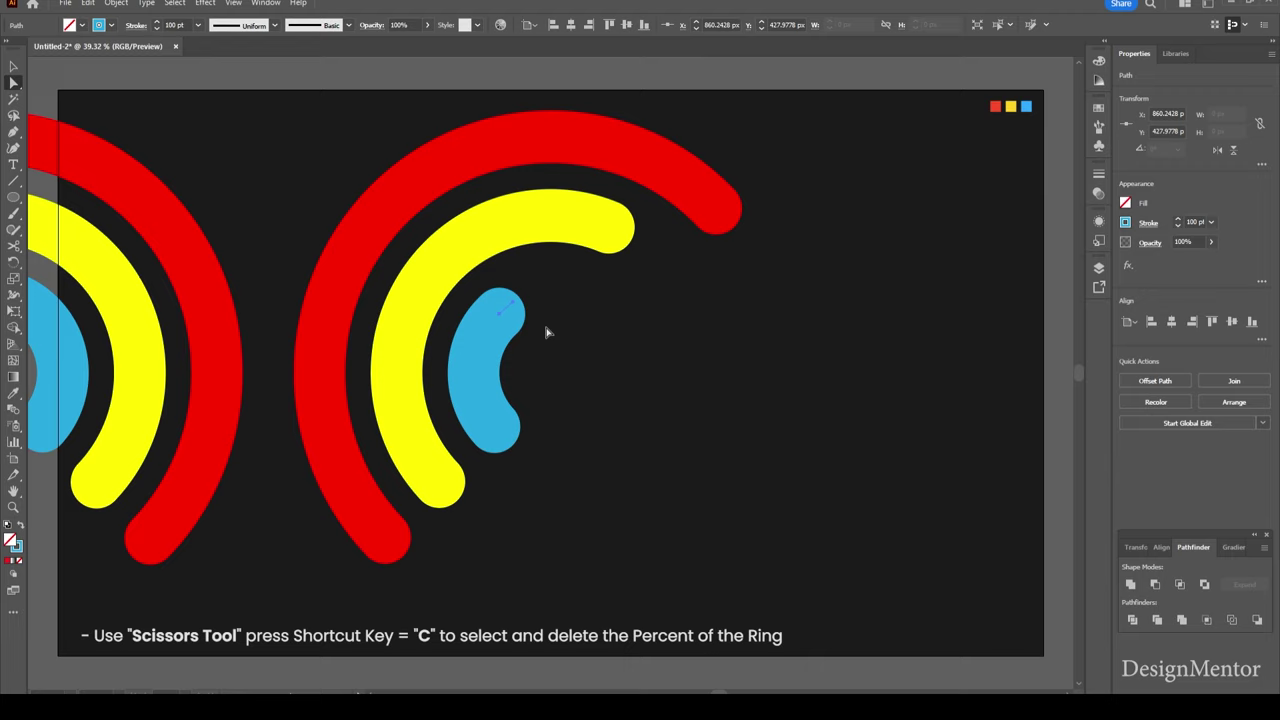
pyautogui.press('v')
pyautogui.press('Delete')
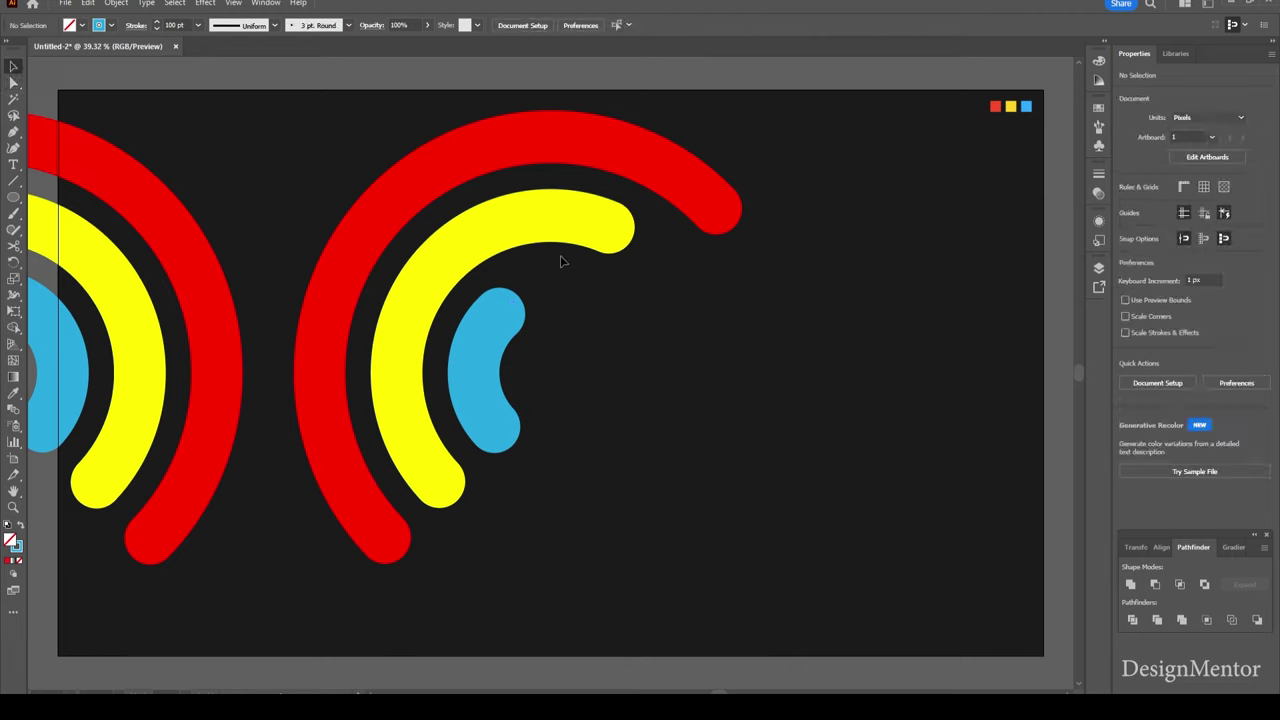
# - Group the three front red, yellow and blue arcs and bring the group to front
pyautogui.click(504, 143)
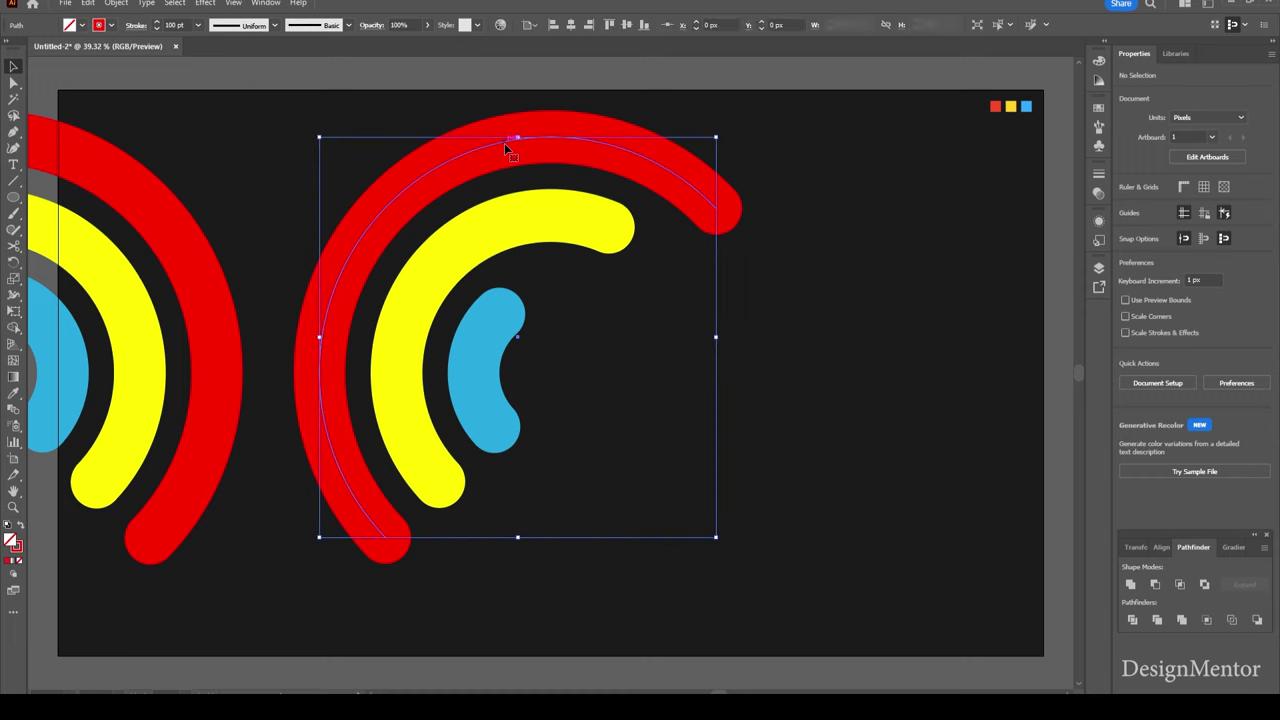
pyautogui.keyDown('shift'); pyautogui.click(467, 250); pyautogui.keyUp('shift')
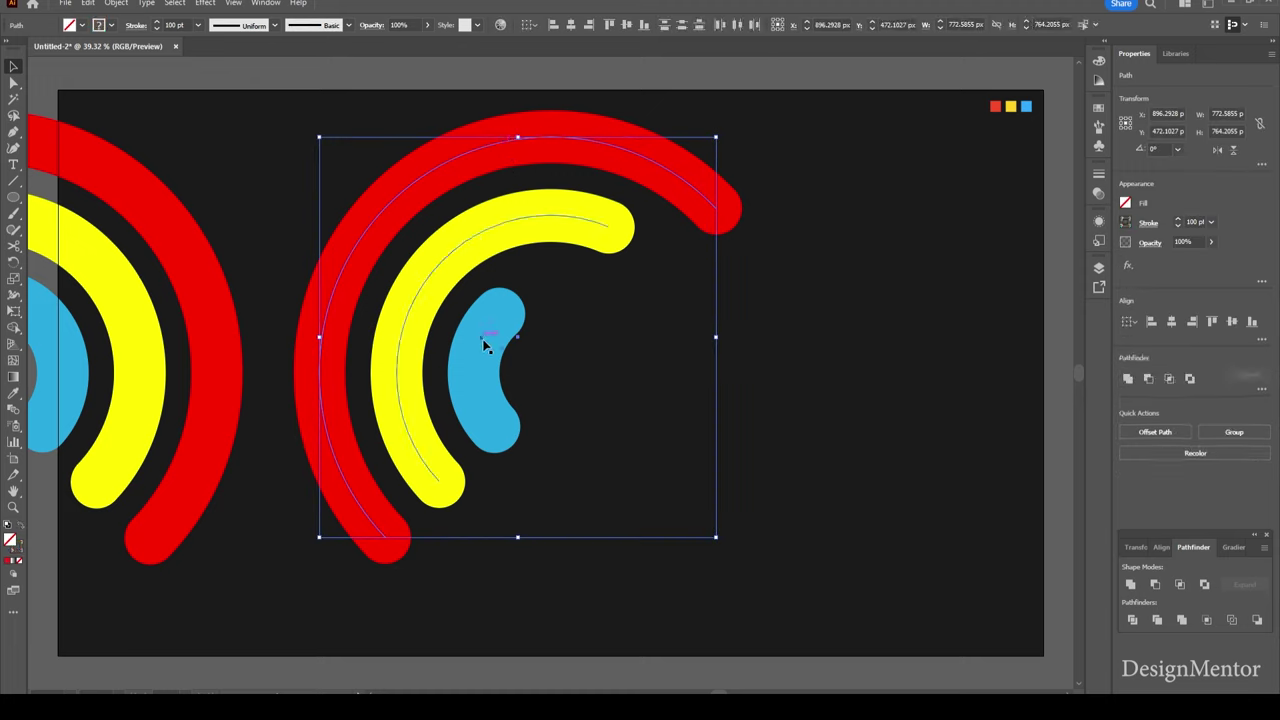
pyautogui.click(885, 294)
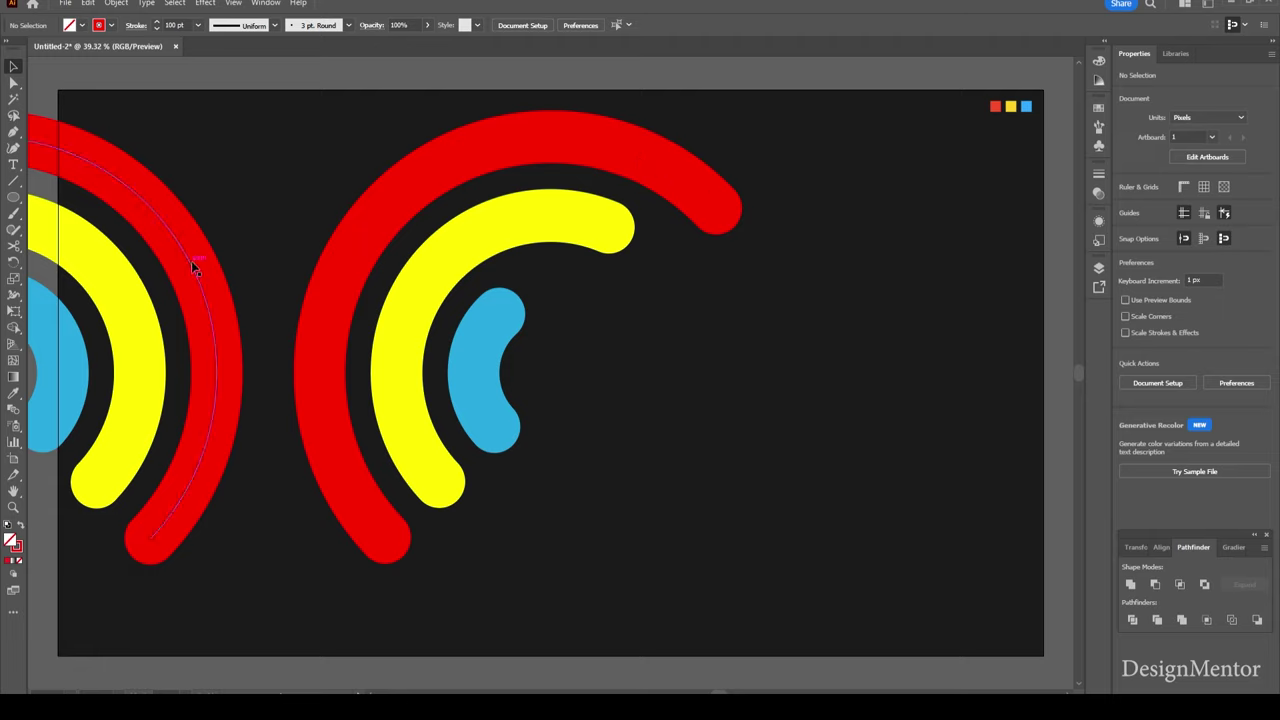
pyautogui.click(376, 220)
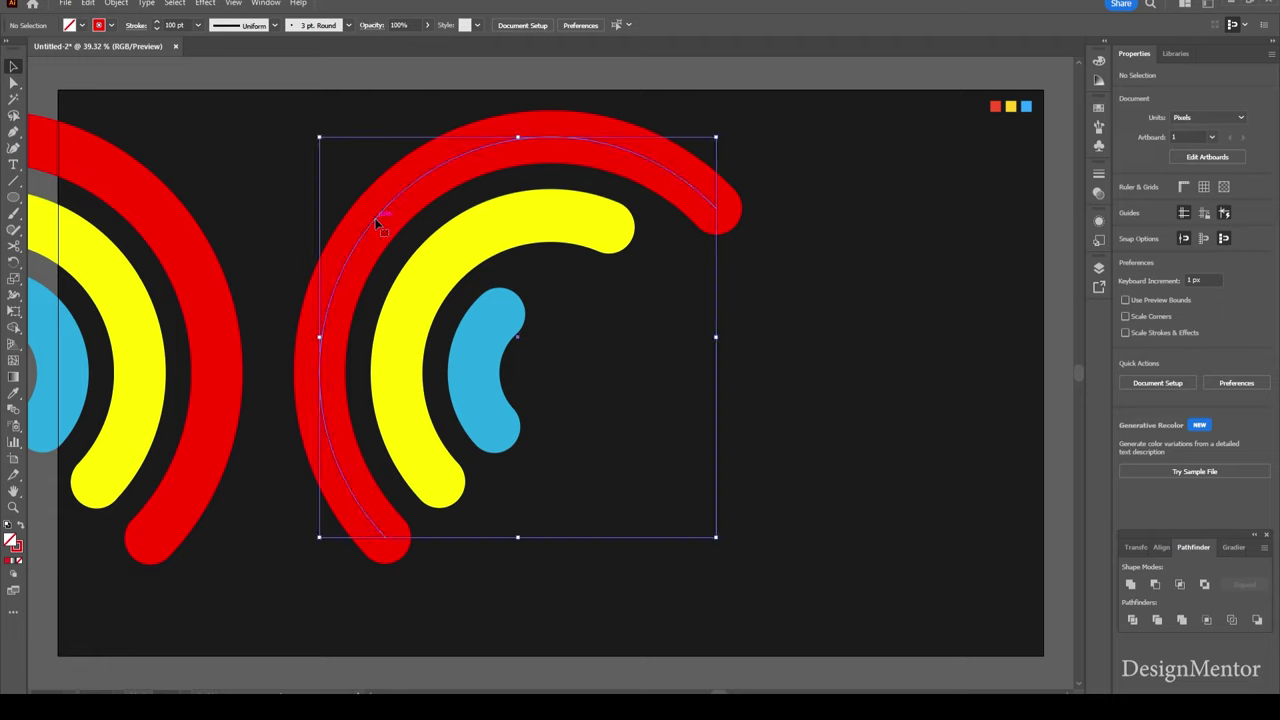
pyautogui.keyDown('shift'); pyautogui.click(482, 328); pyautogui.keyUp('shift')
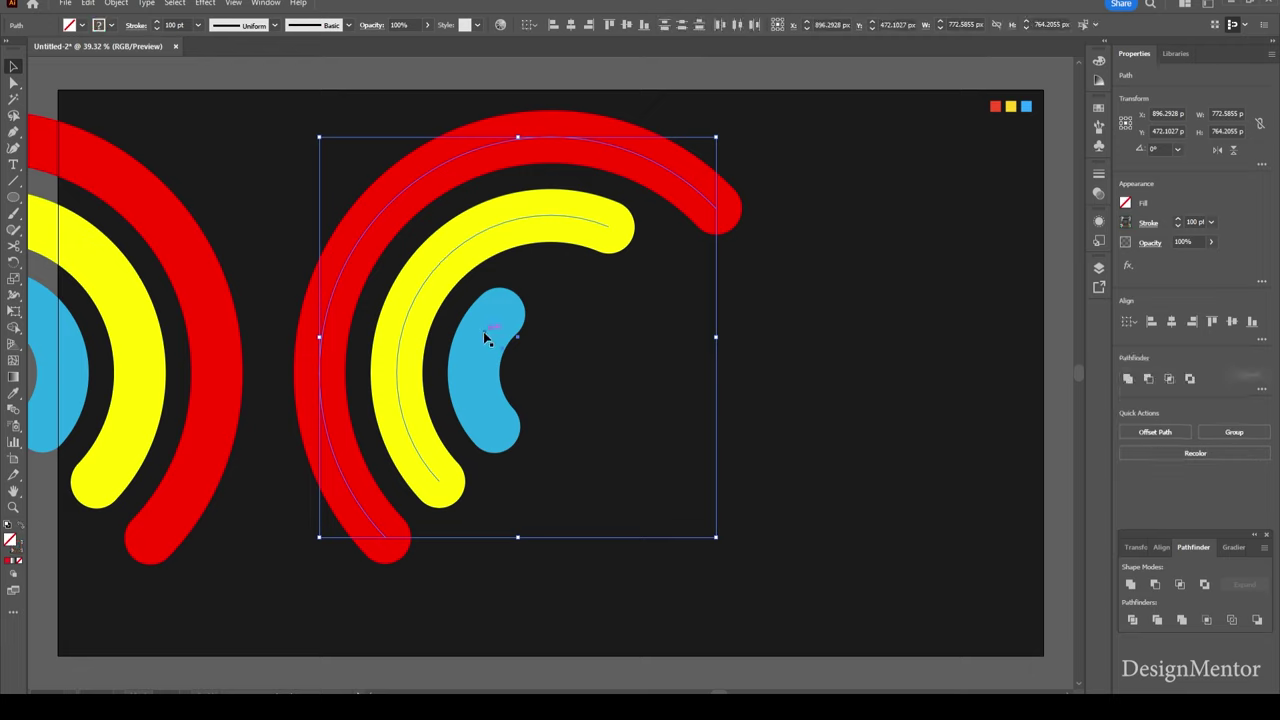
pyautogui.press('a')
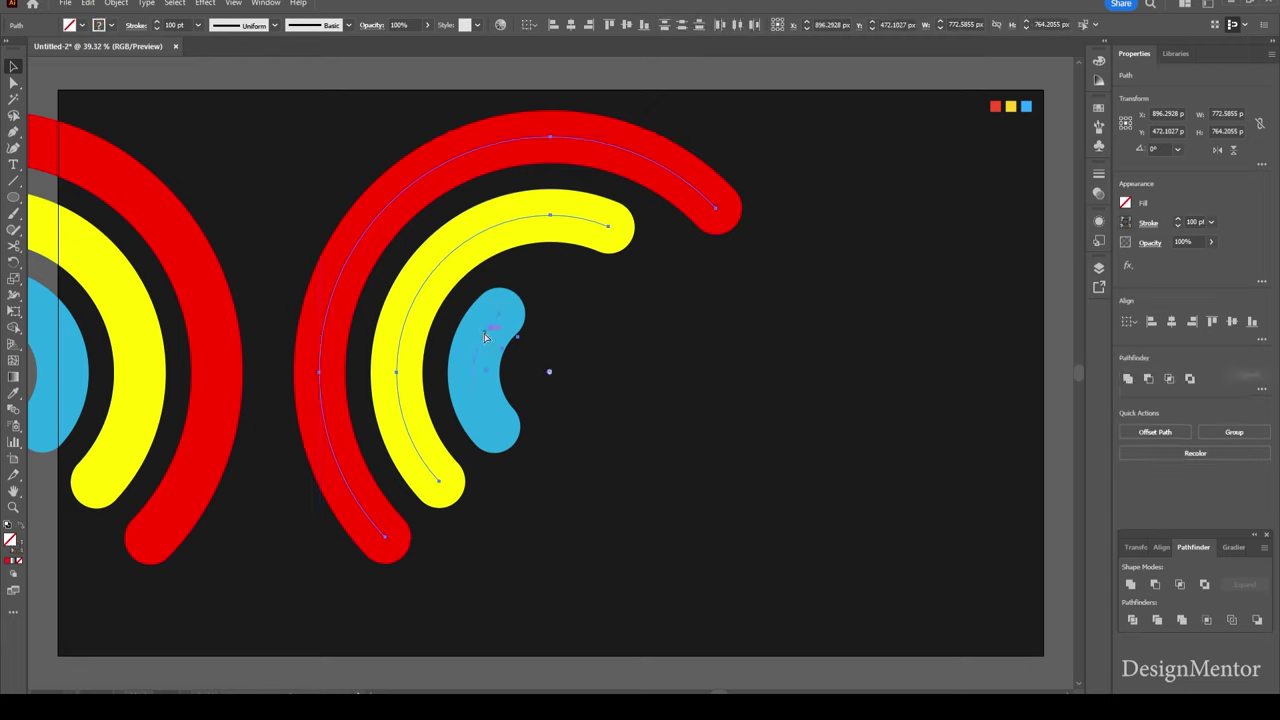
pyautogui.press('v')
pyautogui.rightClick(483, 331)
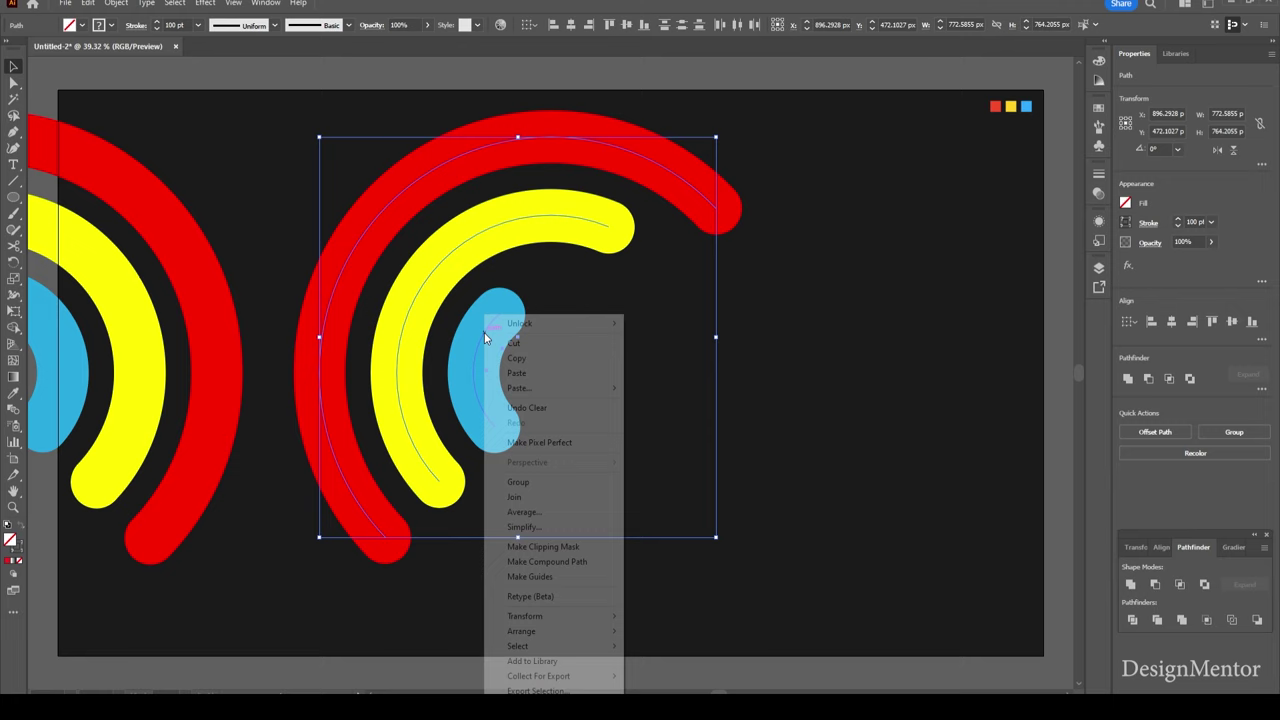
pyautogui.click(551, 483)
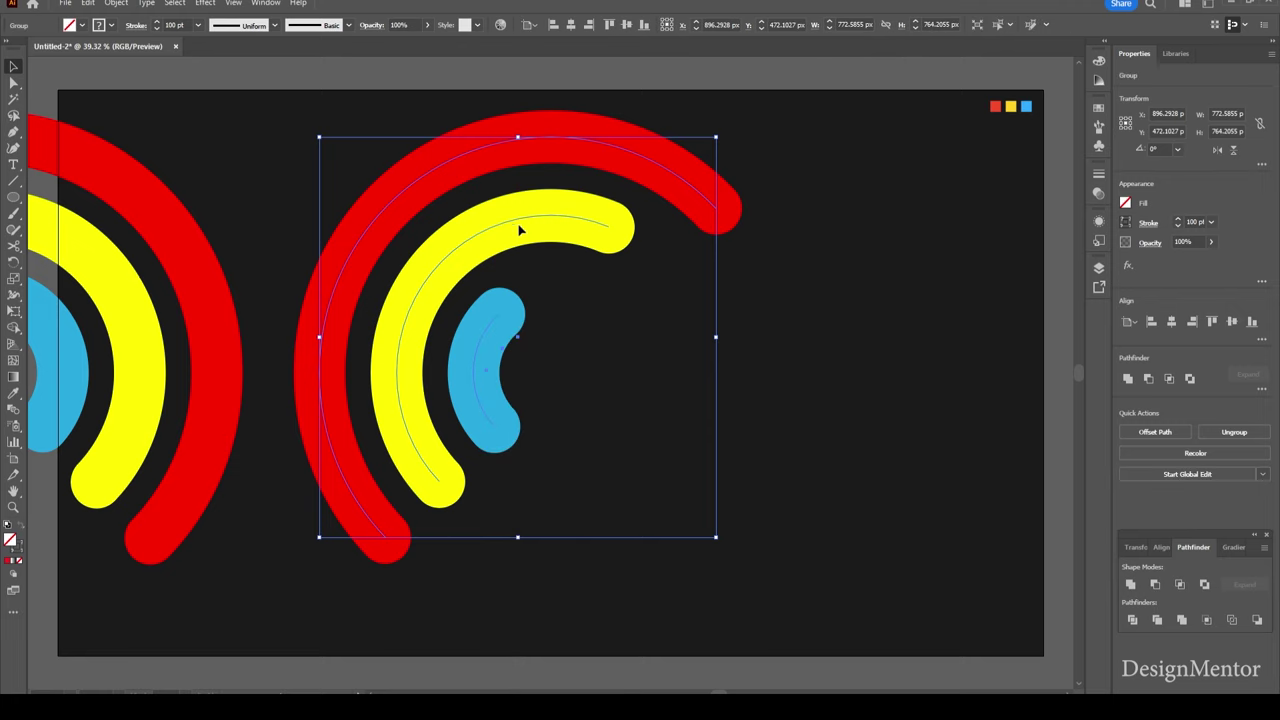
pyautogui.rightClick(518, 220)
pyautogui.moveTo(556, 491)
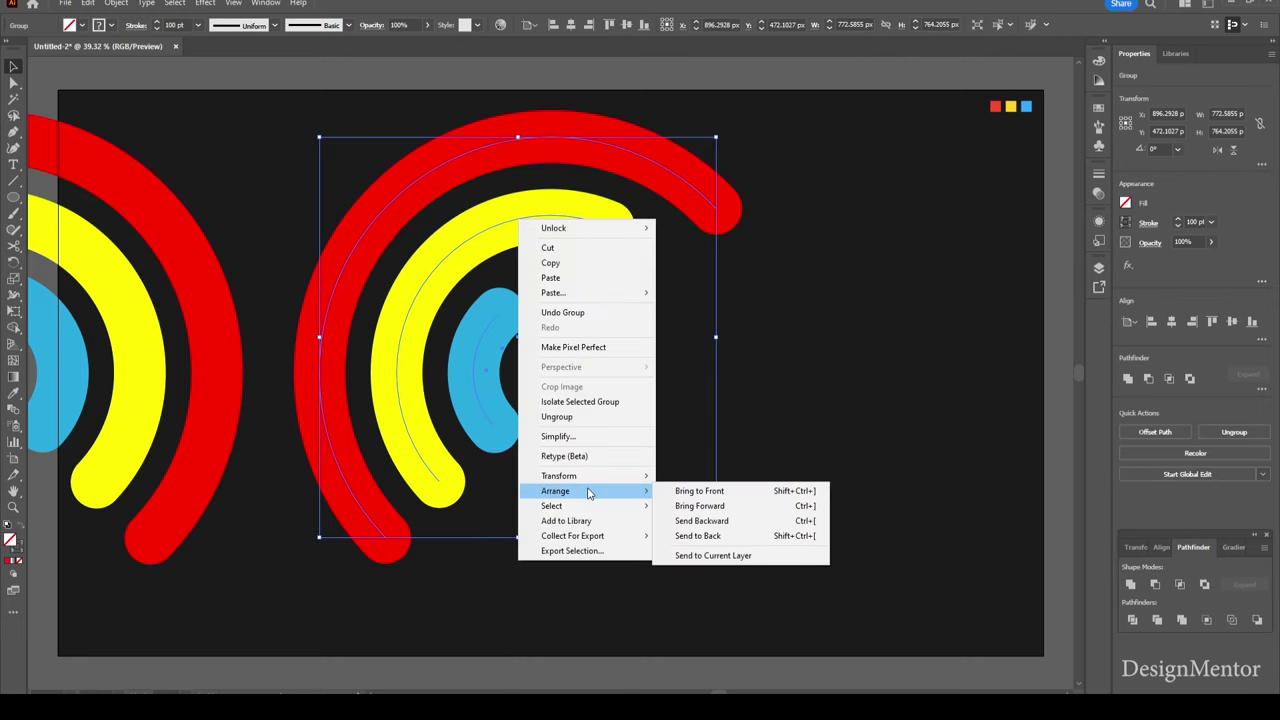
pyautogui.click(700, 487)
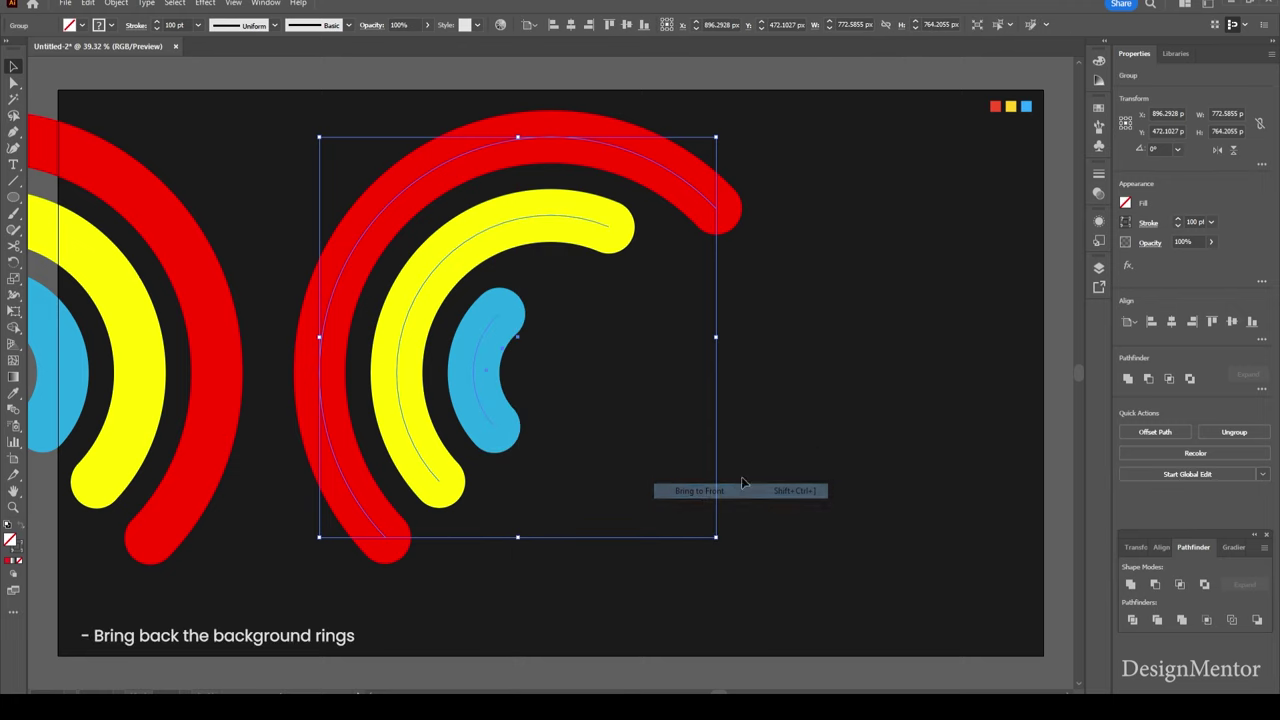
# - Centre the background ring group horizontally on the artboard
pyautogui.click(831, 76)
pyautogui.click(184, 252)
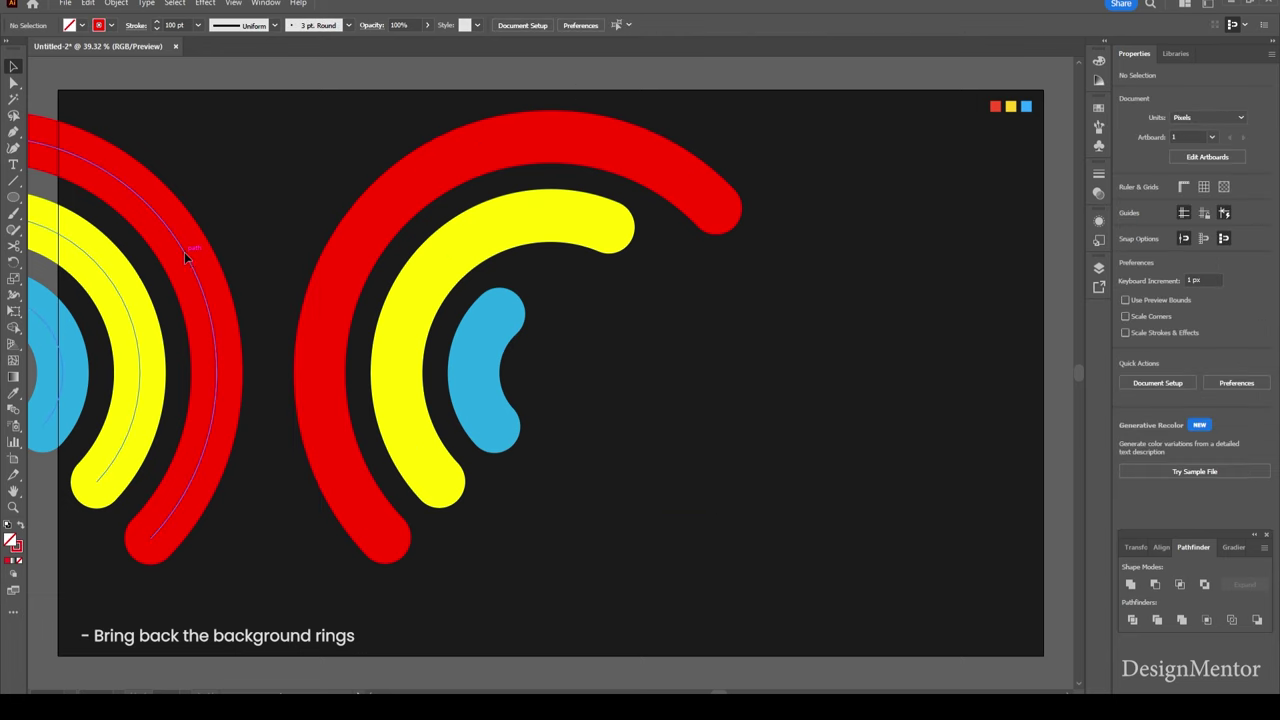
pyautogui.click(1173, 323)
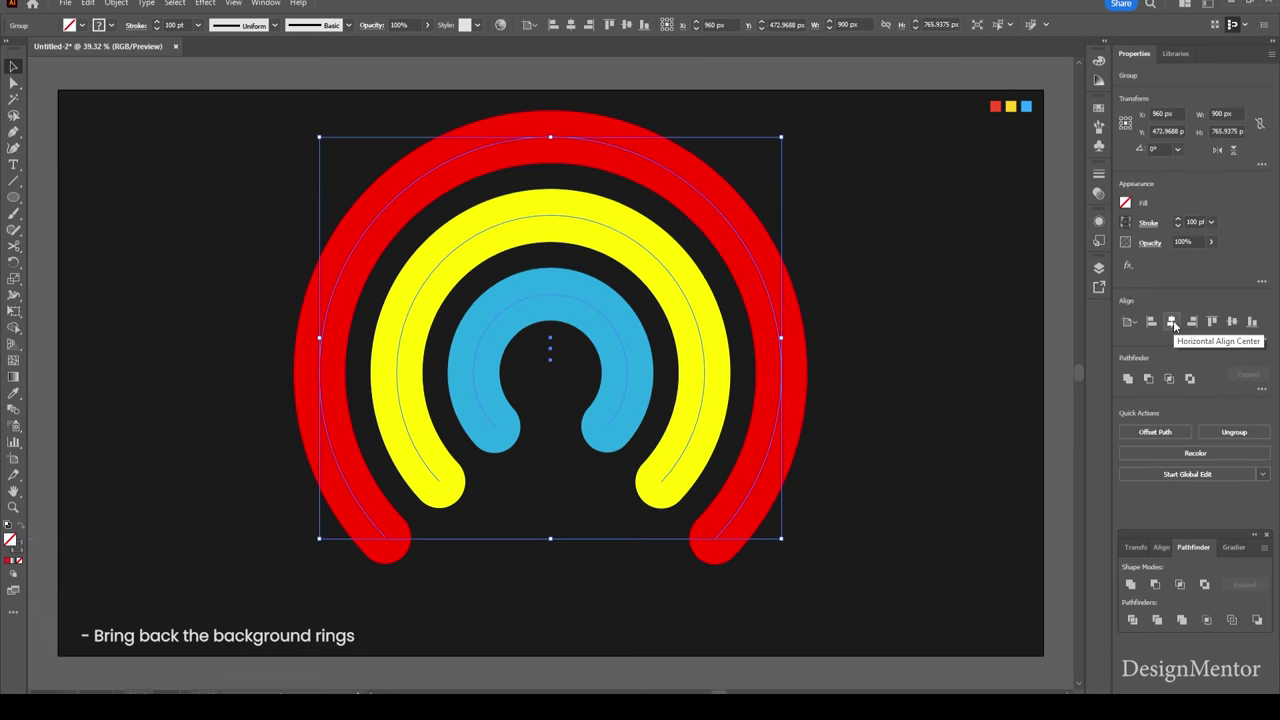
pyautogui.click(837, 281)
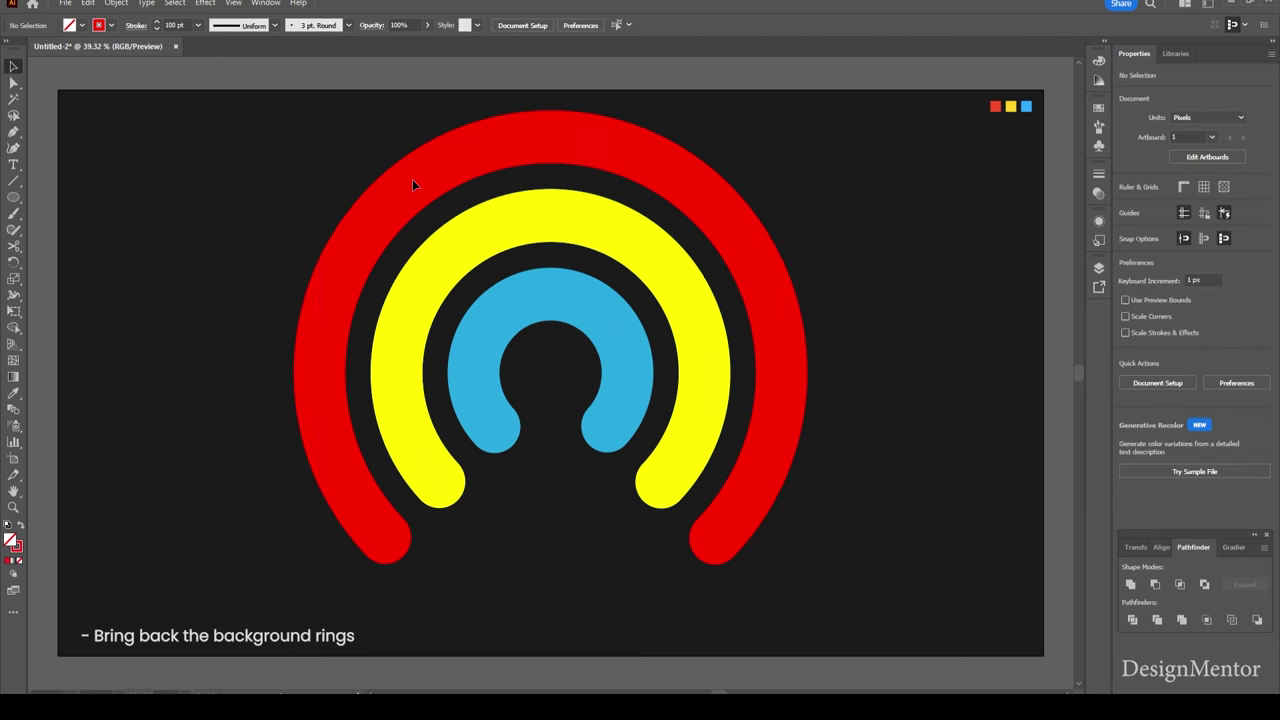
# - Ungroup the front arcs back into separate paths
pyautogui.click(415, 186)
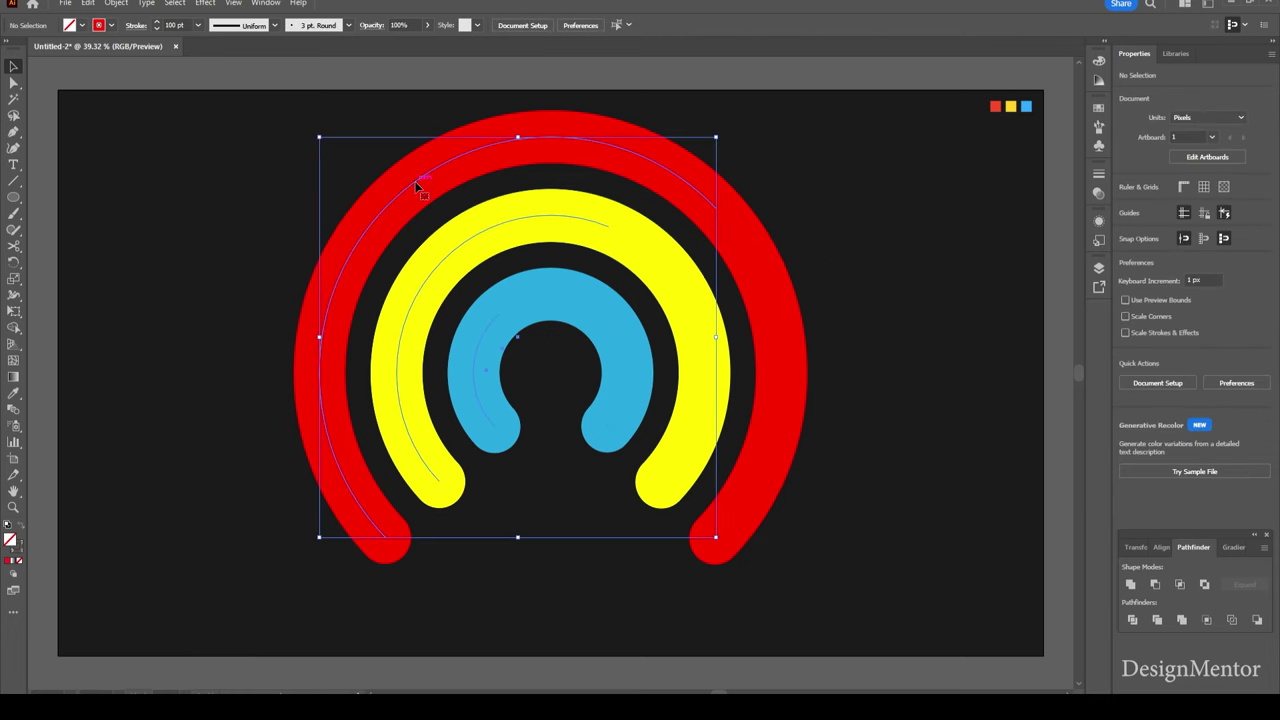
pyautogui.rightClick(418, 187)
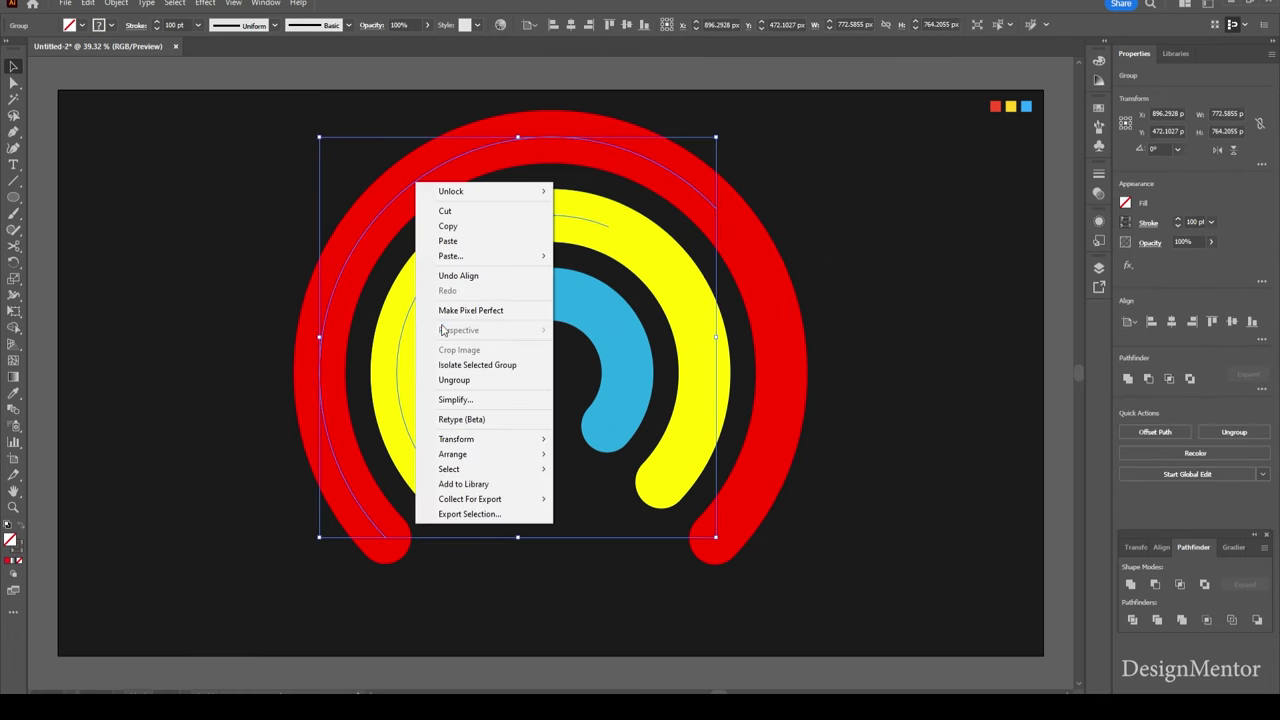
pyautogui.click(455, 381)
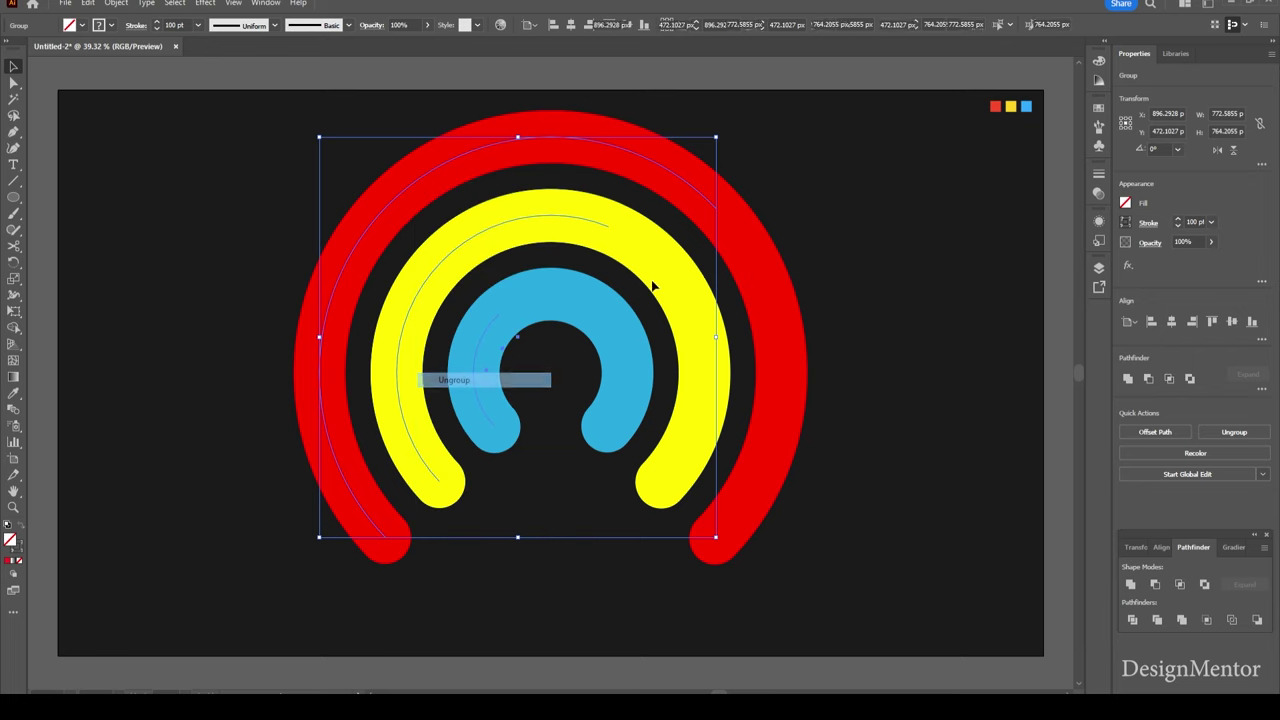
pyautogui.click(814, 209)
pyautogui.click(441, 162)
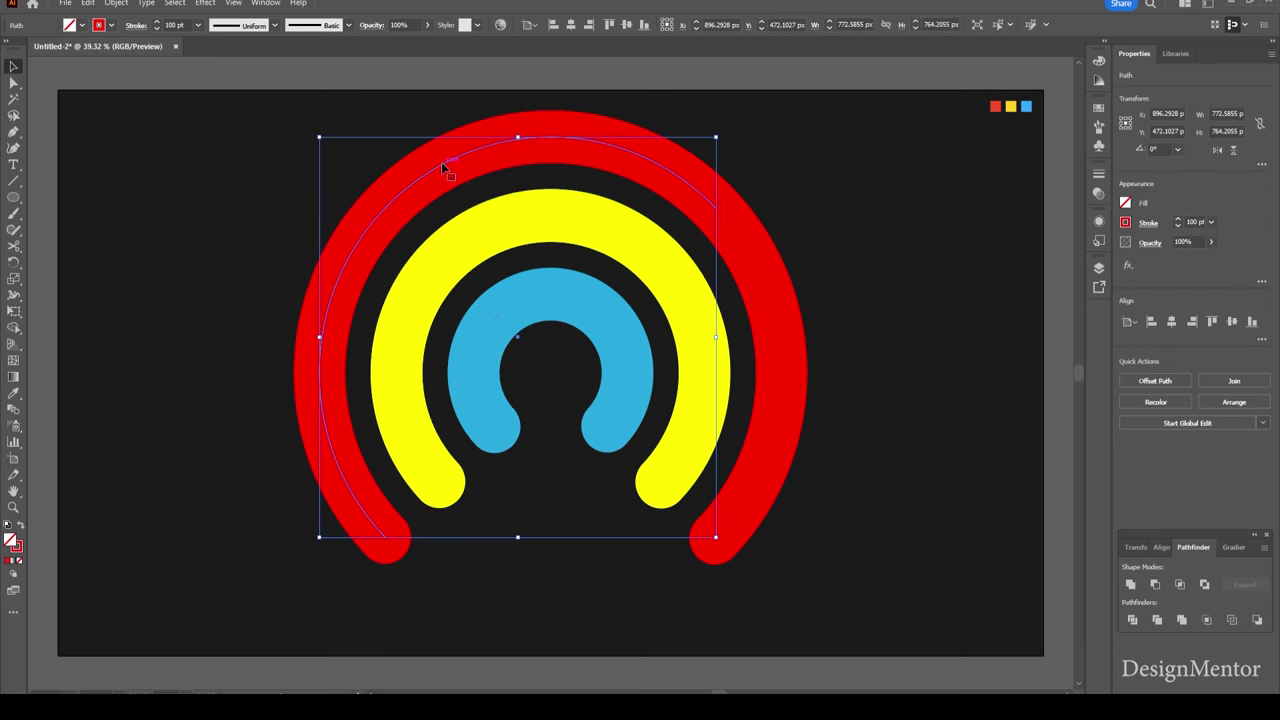
# - Apply a Drop Shadow effect to the red arc with a dark red shadow colour
pyautogui.click(209, 3)
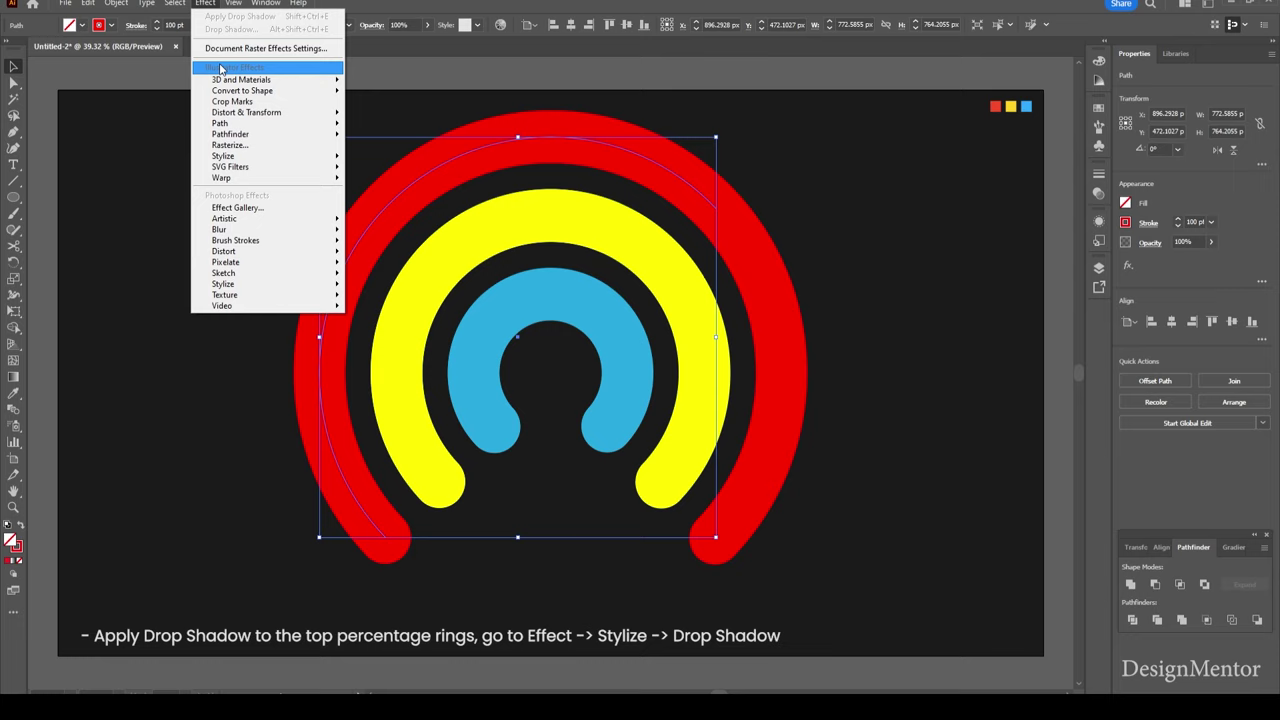
pyautogui.moveTo(223, 156)
pyautogui.click(378, 157)
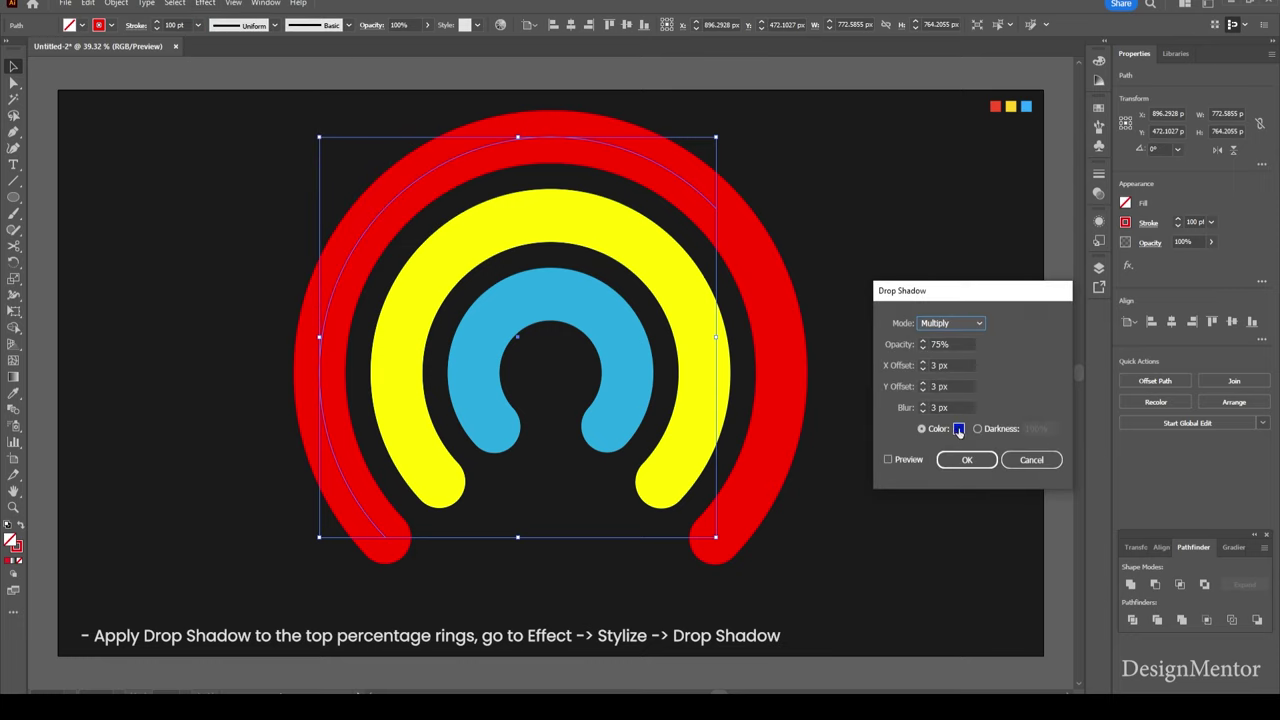
pyautogui.click(959, 429)
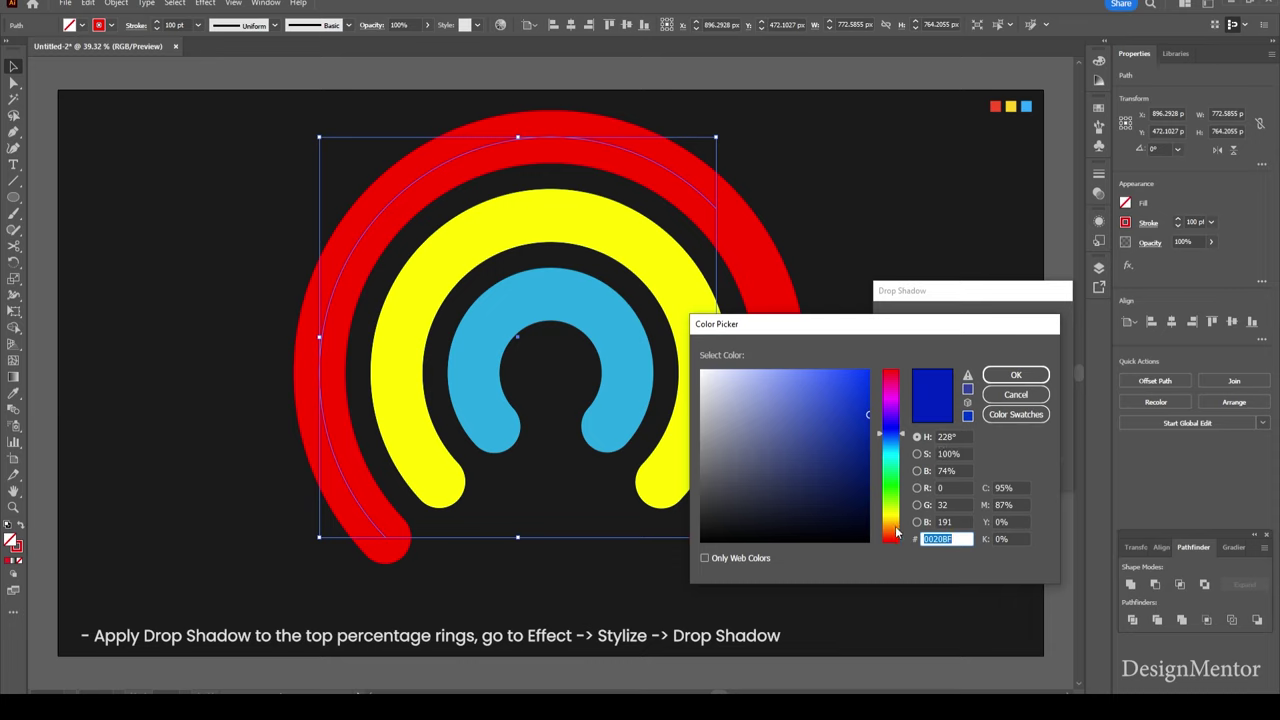
pyautogui.click(894, 542)
pyautogui.click(852, 403)
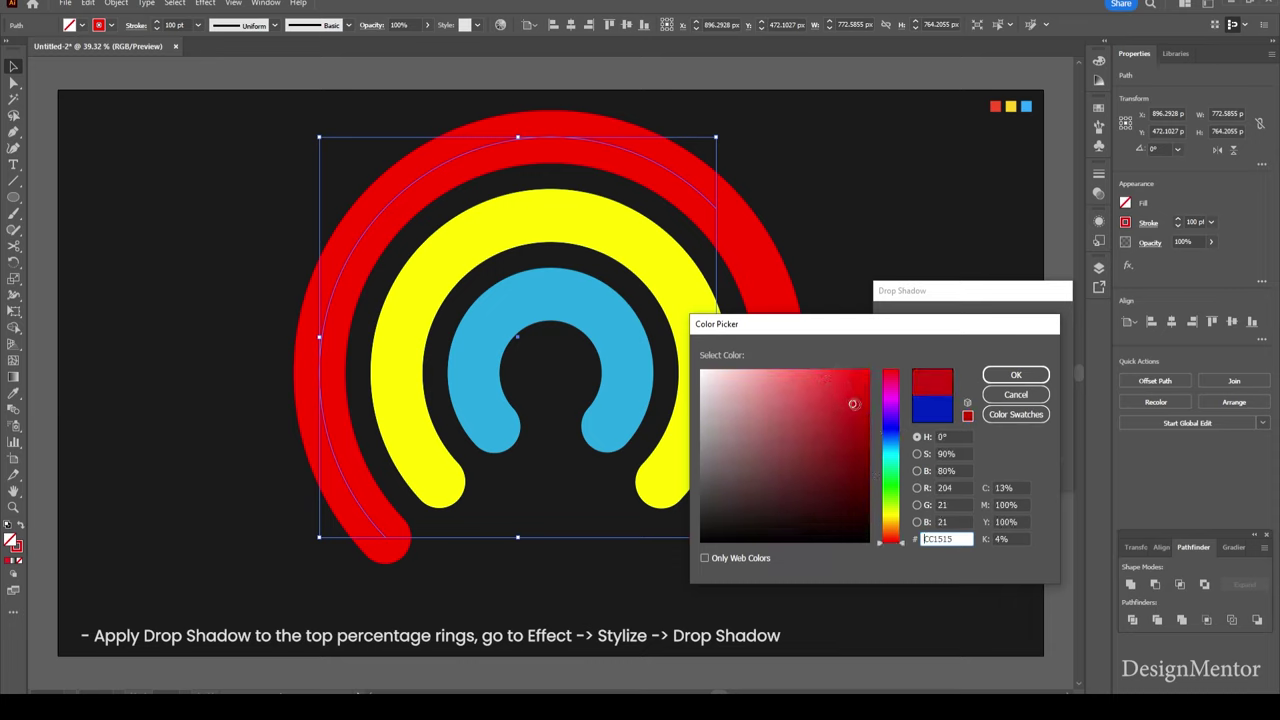
pyautogui.moveTo(852, 403); pyautogui.dragTo(868, 412)
pyautogui.click(1043, 374)
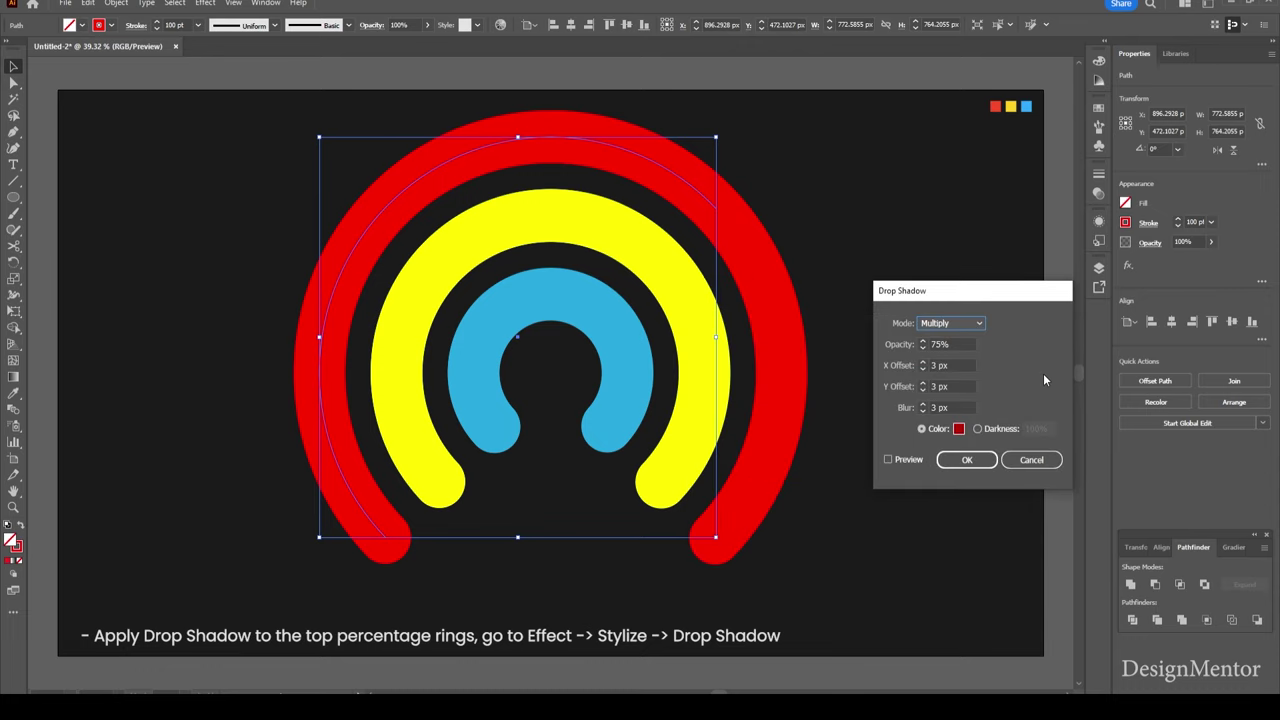
pyautogui.click(967, 459)
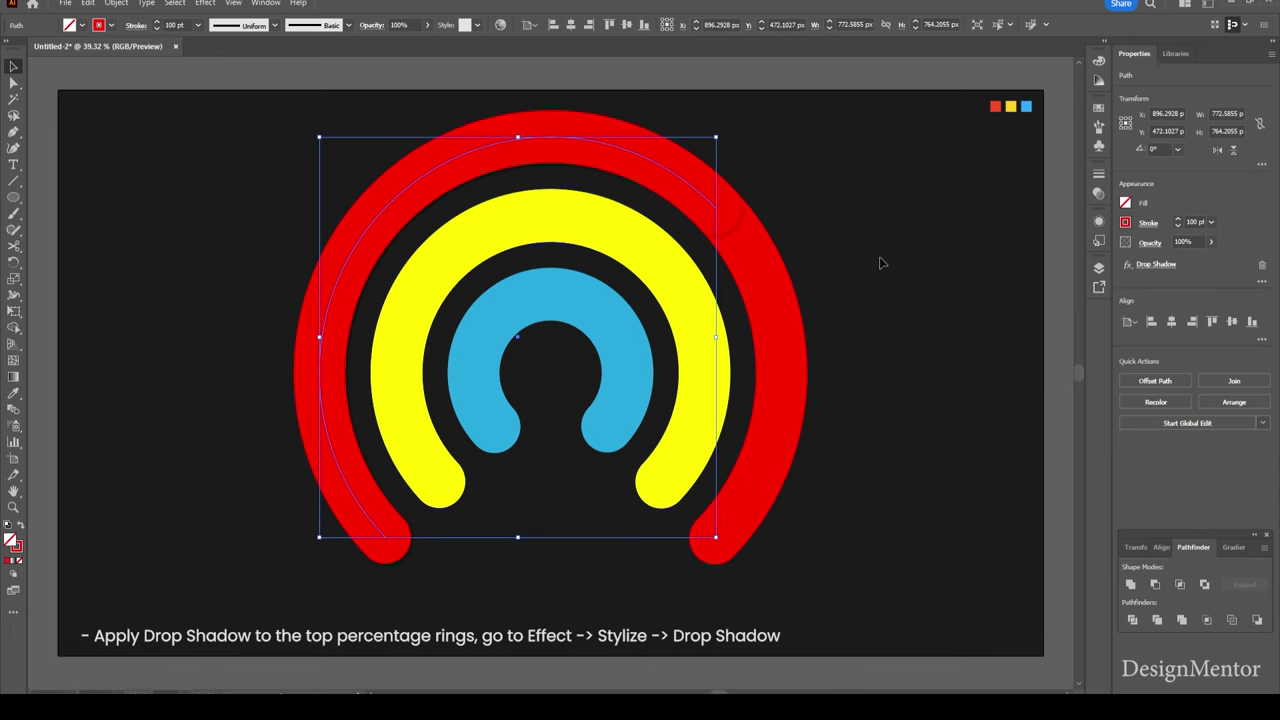
pyautogui.click(880, 263)
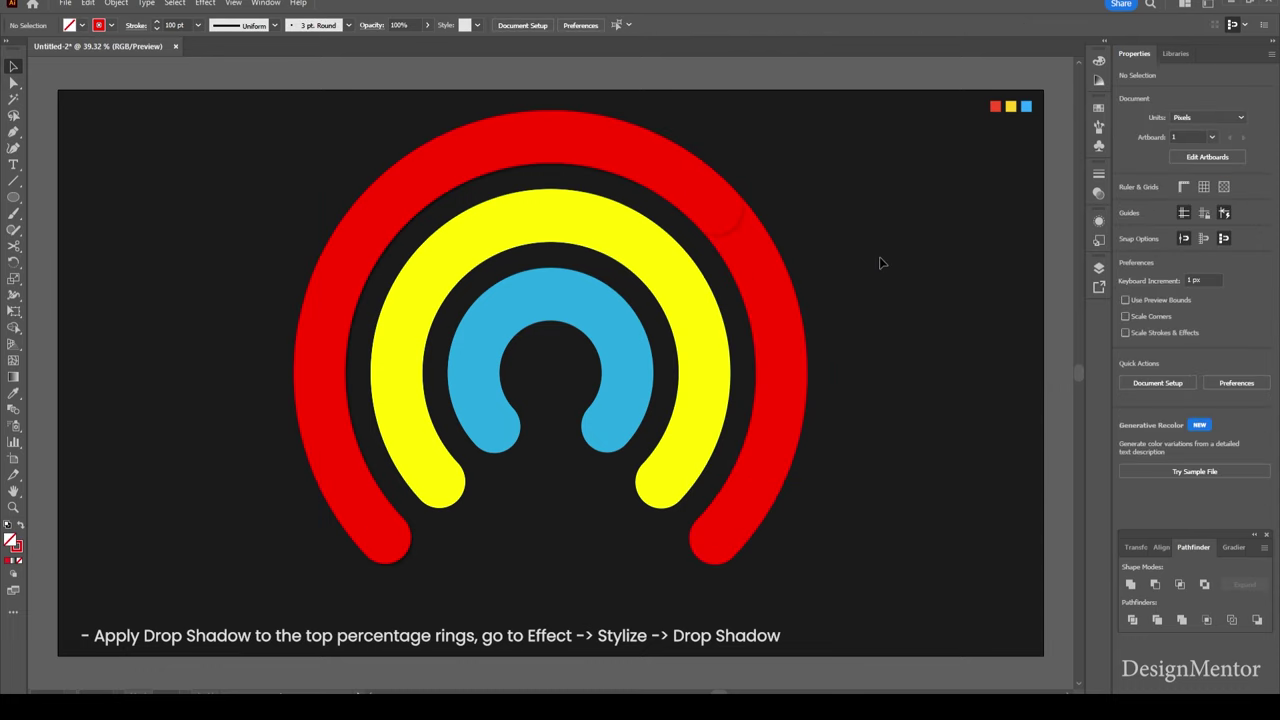
# - Reopen the red arc's drop shadow and settle its colour at #890000
pyautogui.click(698, 195)
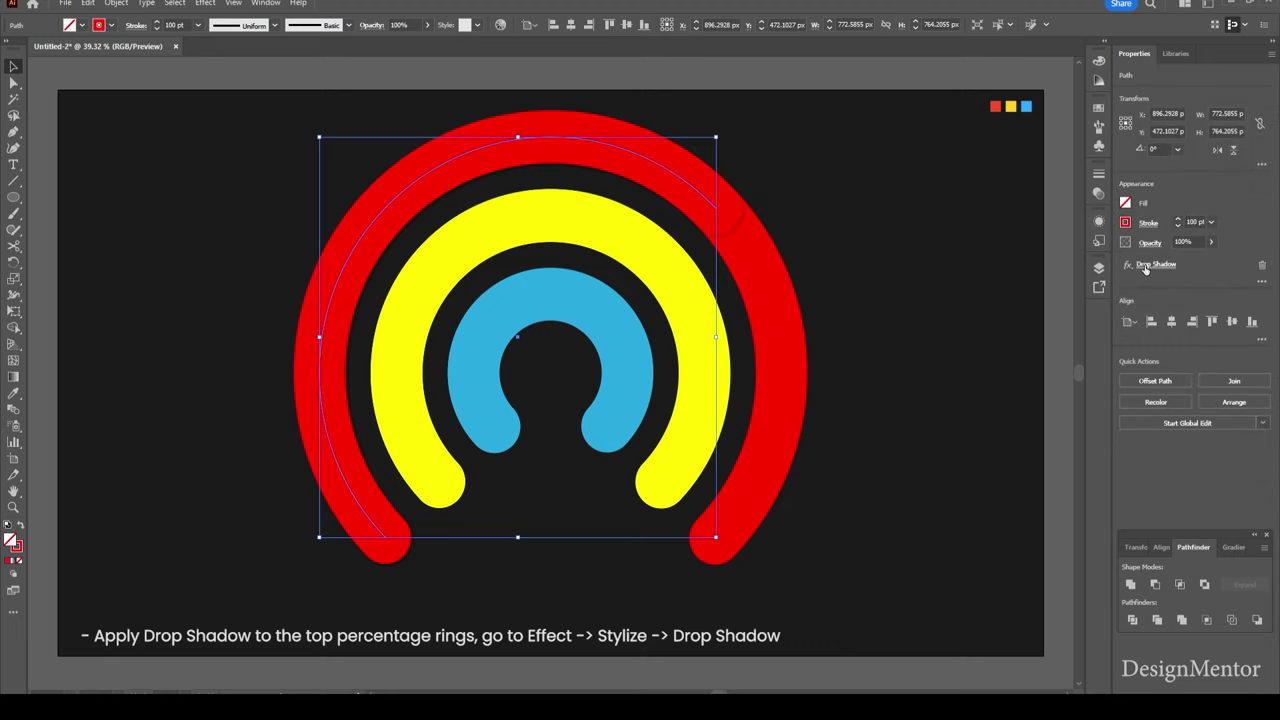
pyautogui.click(1144, 264)
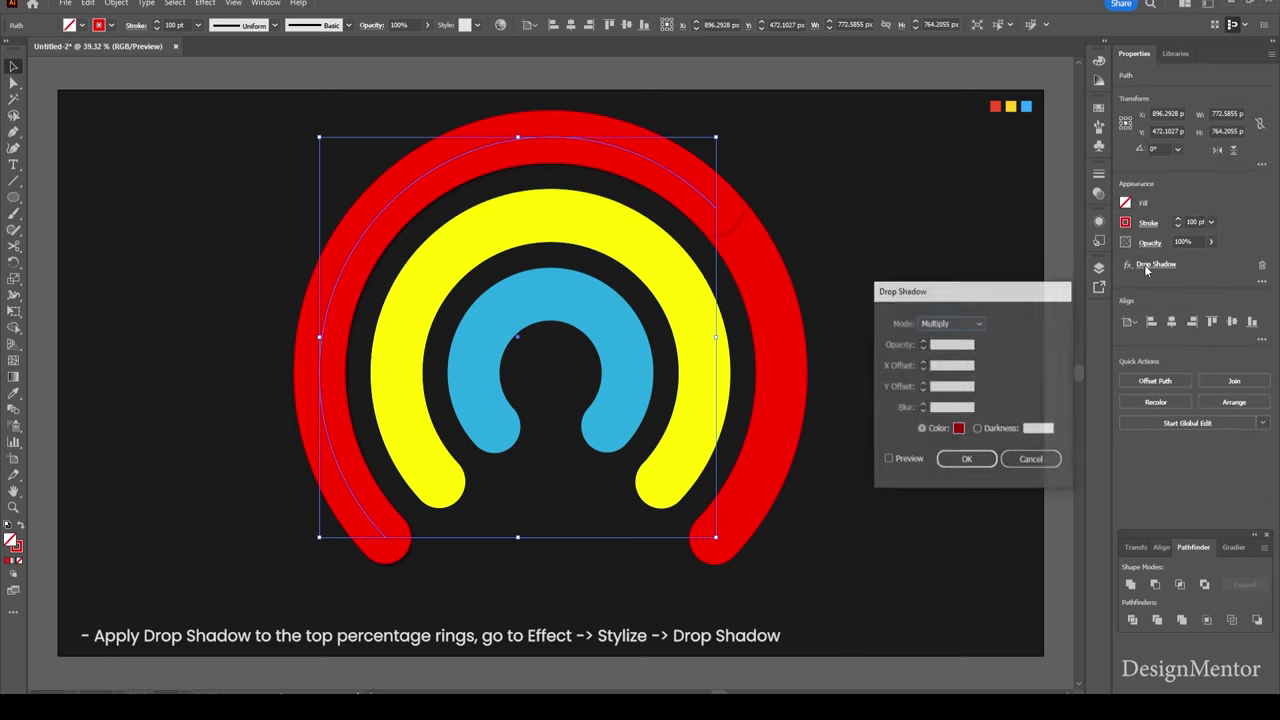
pyautogui.click(958, 428)
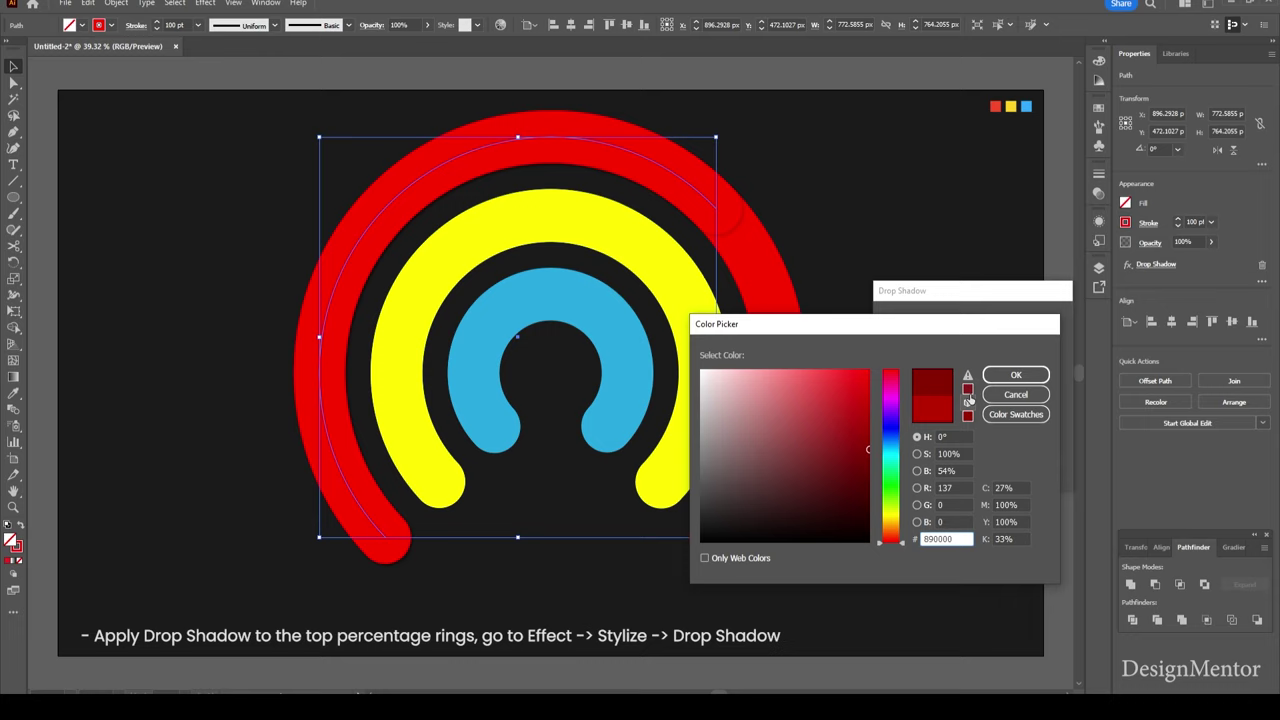
pyautogui.click(1015, 374)
pyautogui.click(968, 457)
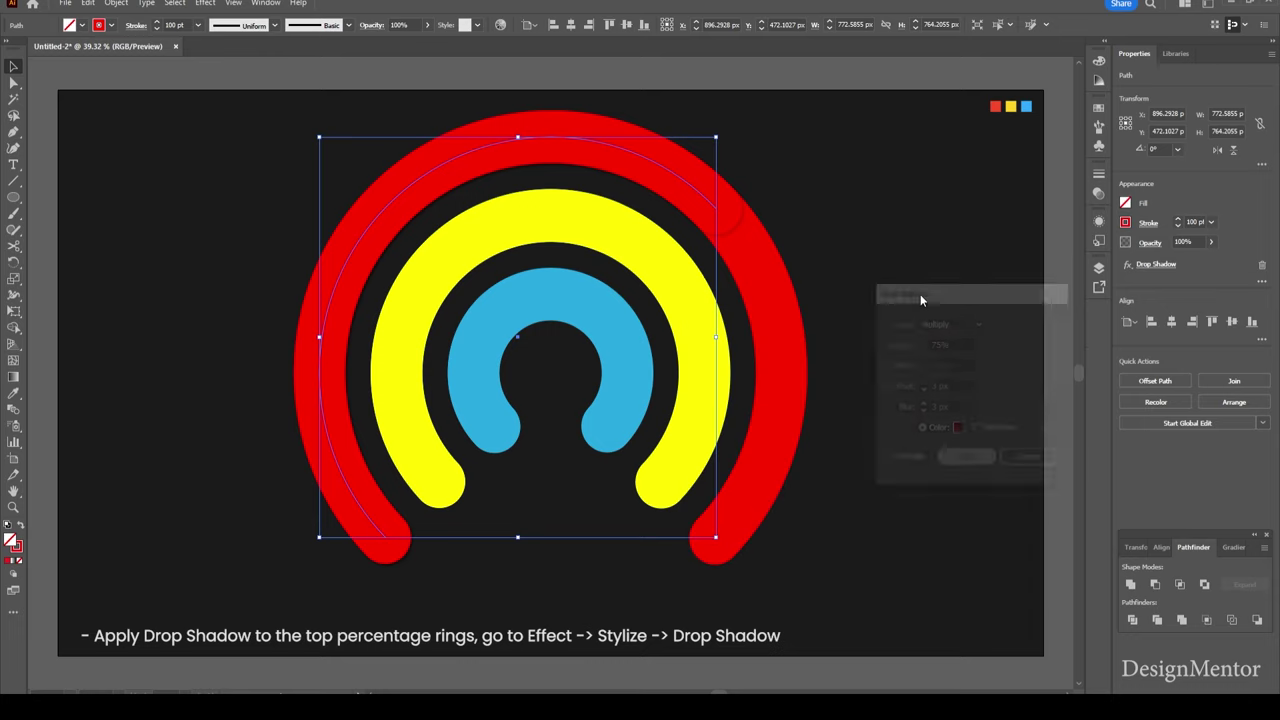
pyautogui.click(920, 280)
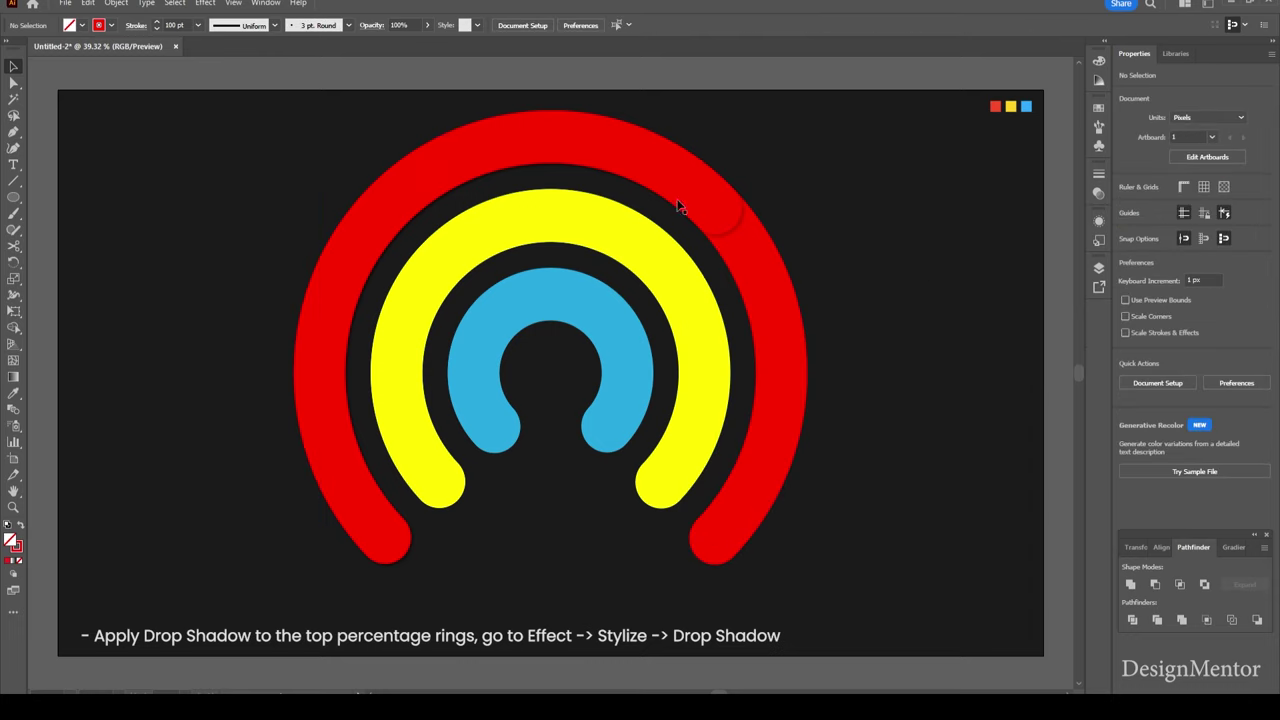
# - Give the yellow arc an olive drop shadow in #665A00
pyautogui.click(507, 228)
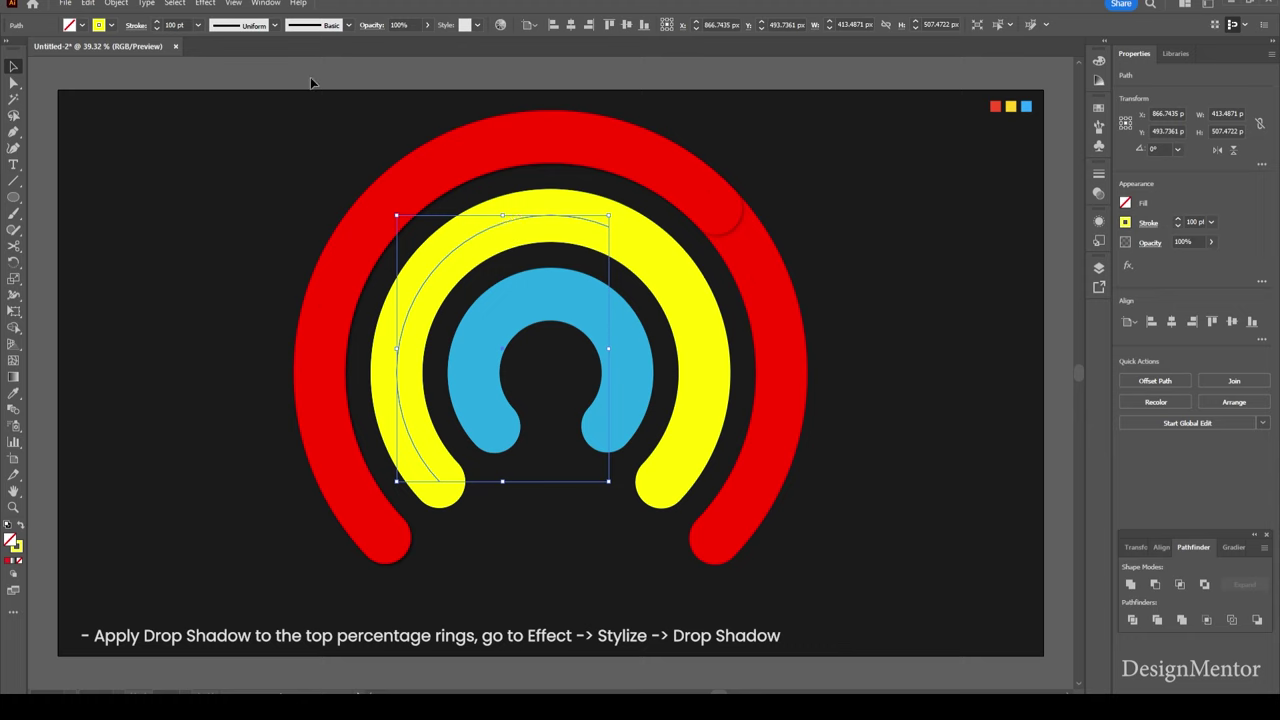
pyautogui.click(205, 4)
pyautogui.moveTo(223, 156)
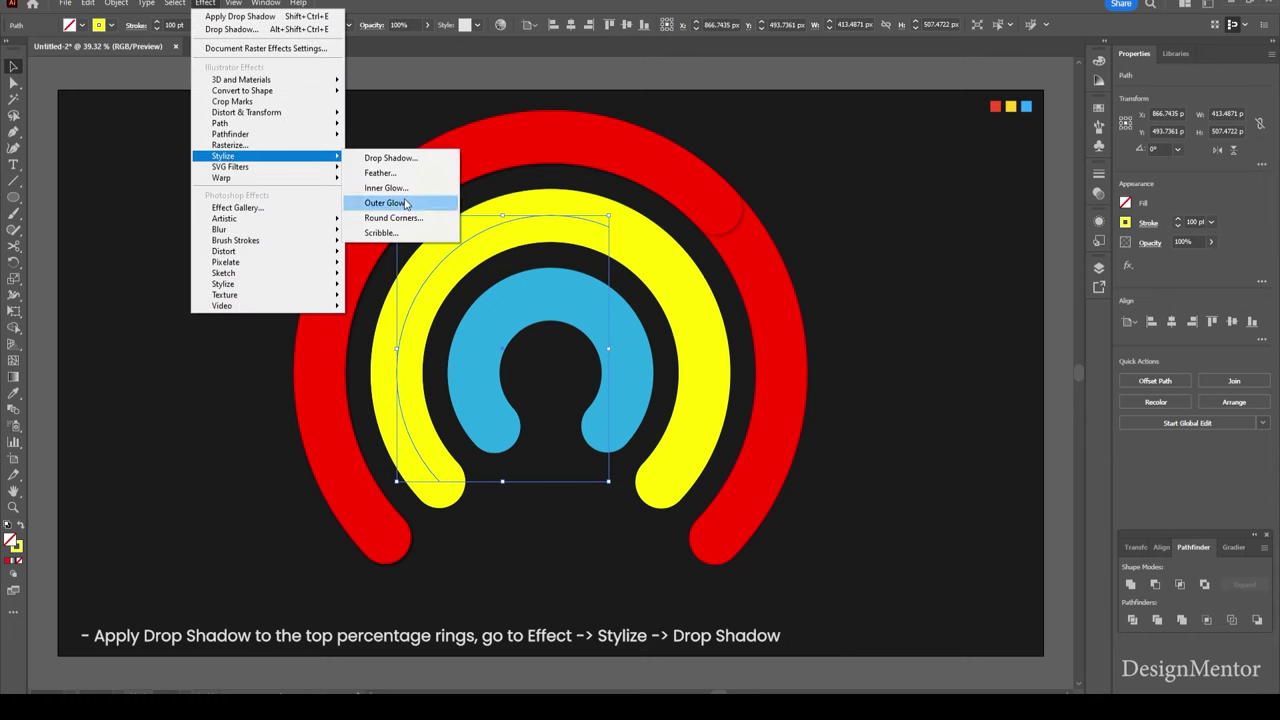
pyautogui.click(408, 158)
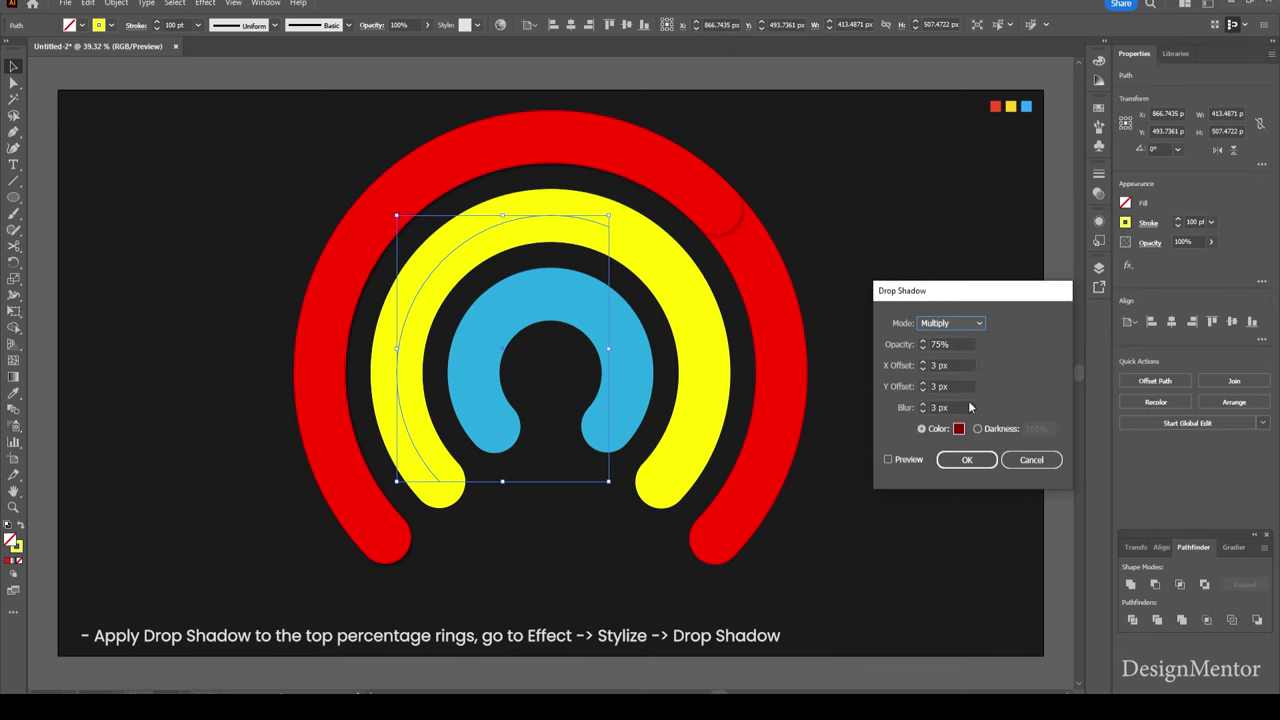
pyautogui.click(958, 428)
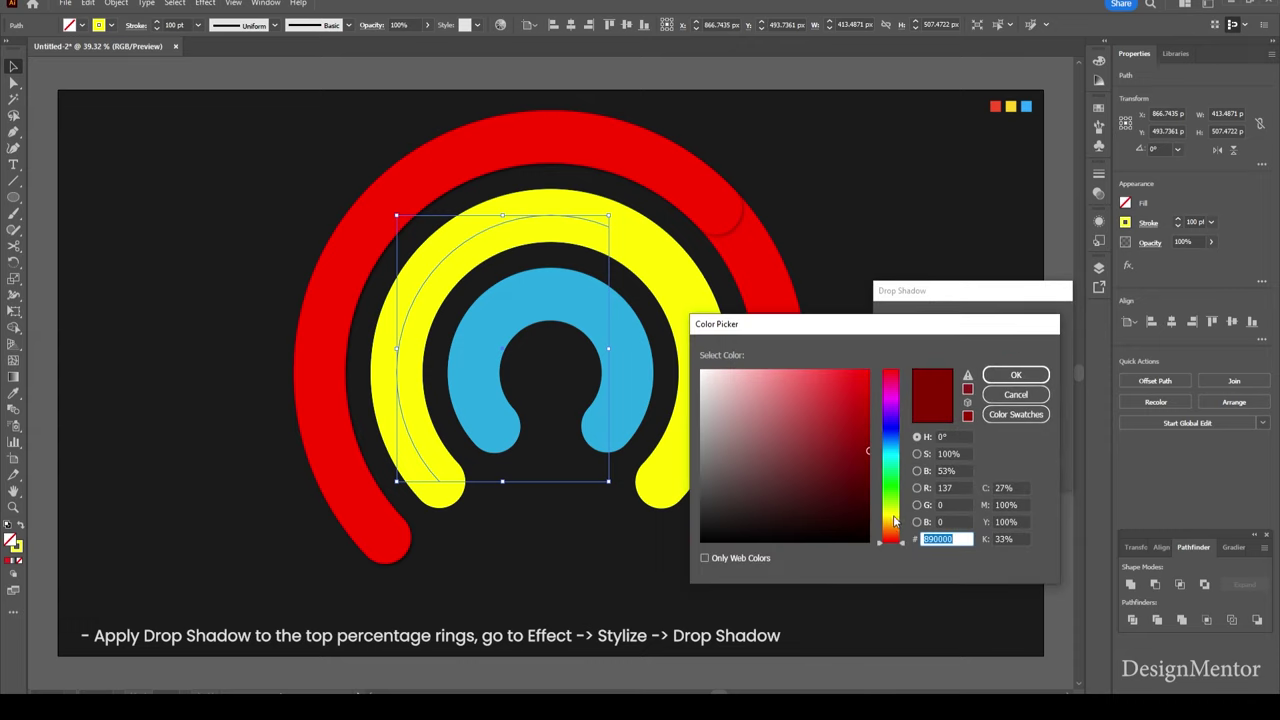
pyautogui.click(895, 517)
pyautogui.moveTo(866, 460); pyautogui.dragTo(883, 473)
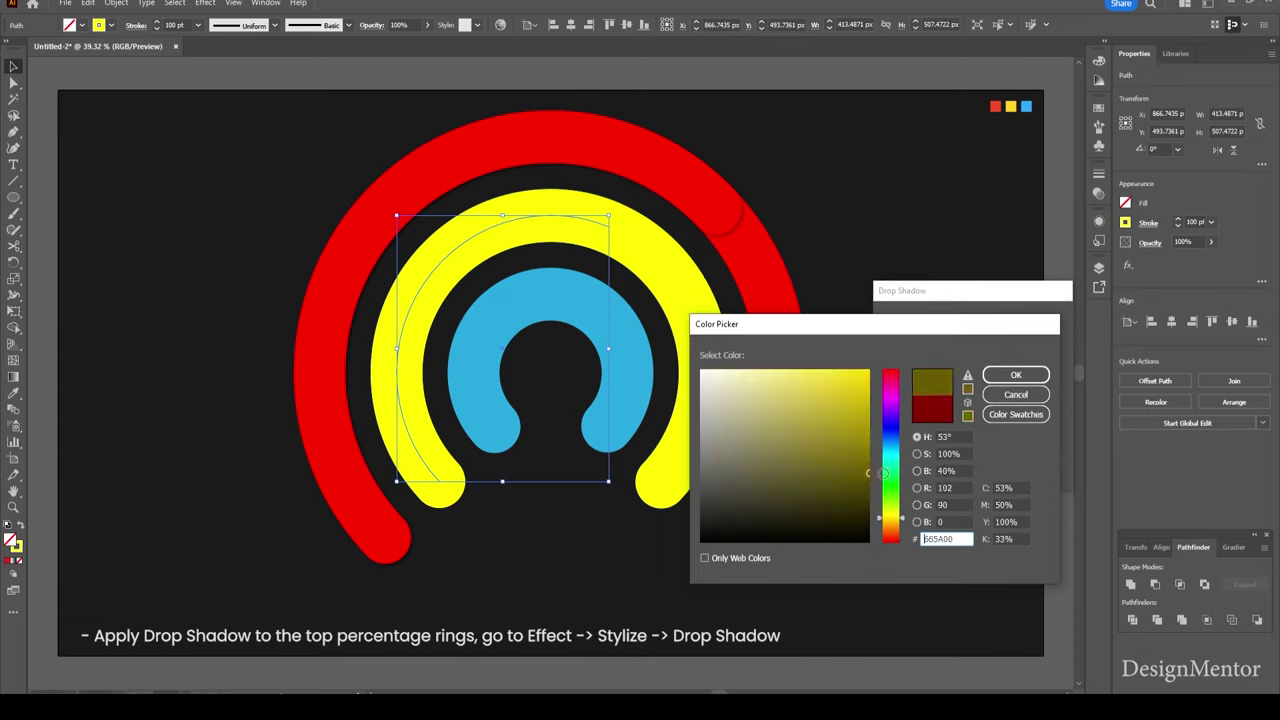
pyautogui.click(1016, 374)
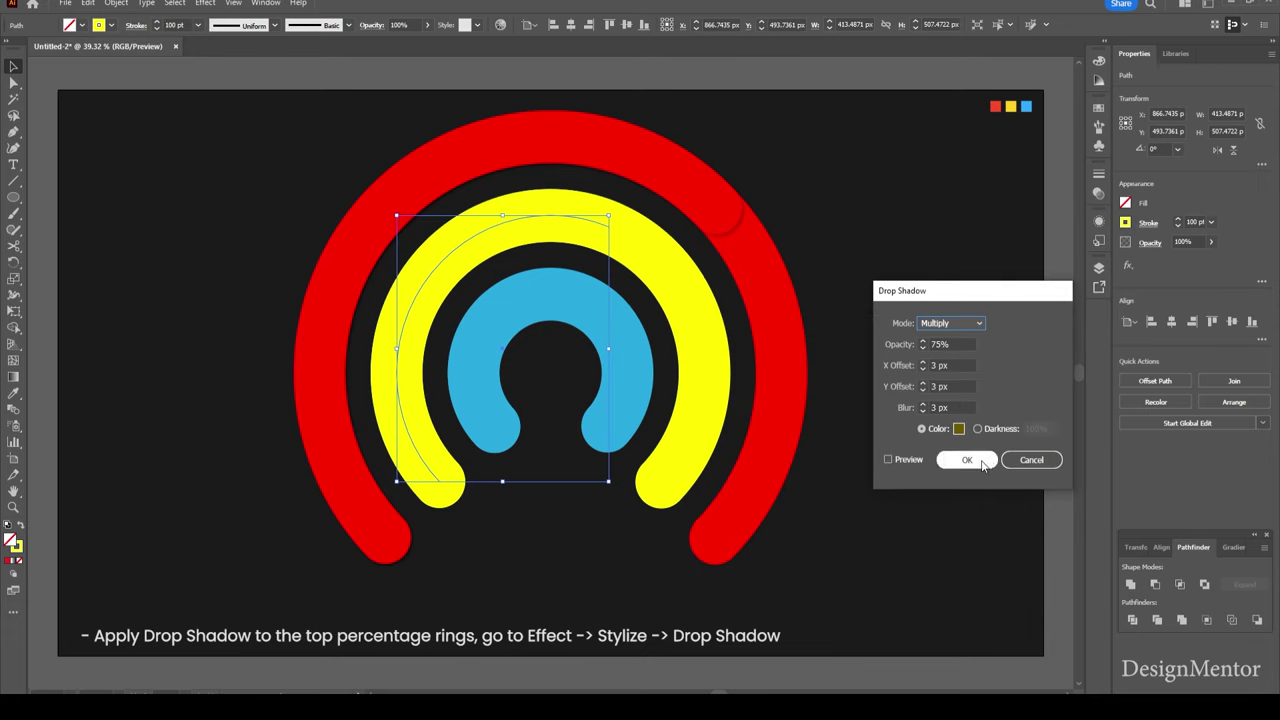
pyautogui.click(967, 460)
pyautogui.click(883, 259)
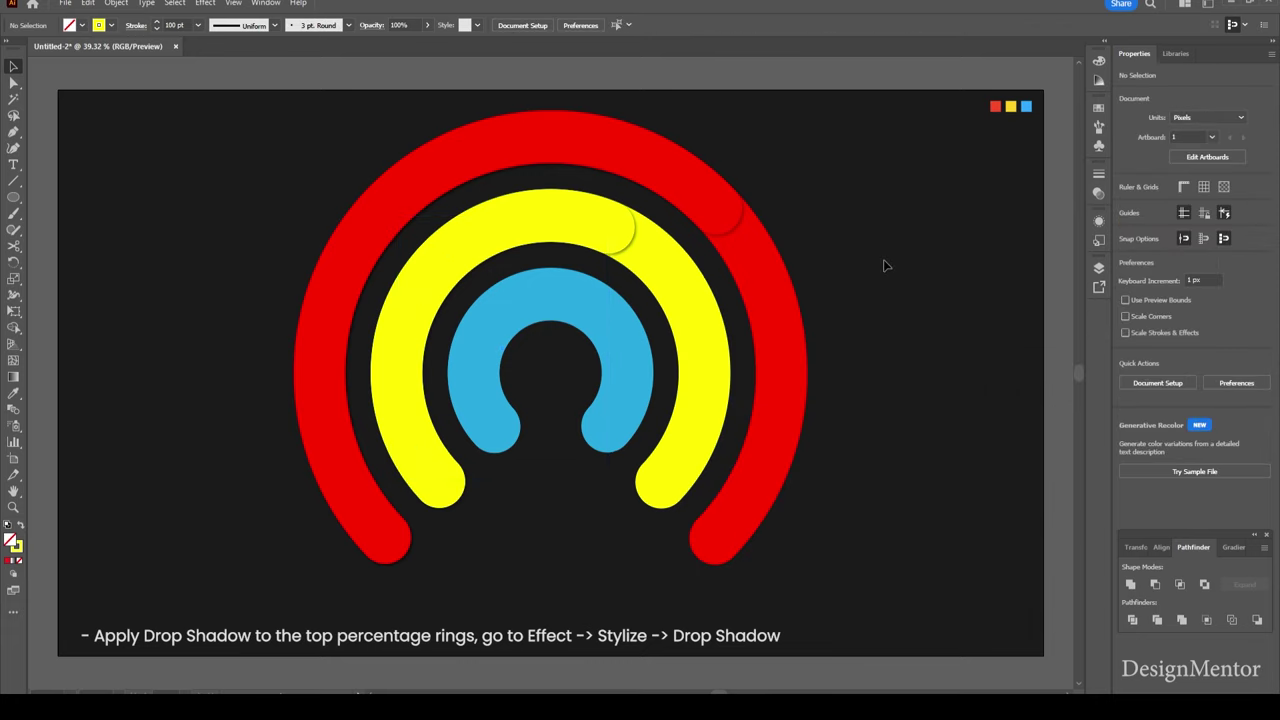
# - Give the blue arc a navy drop shadow in #00145E
pyautogui.click(482, 339)
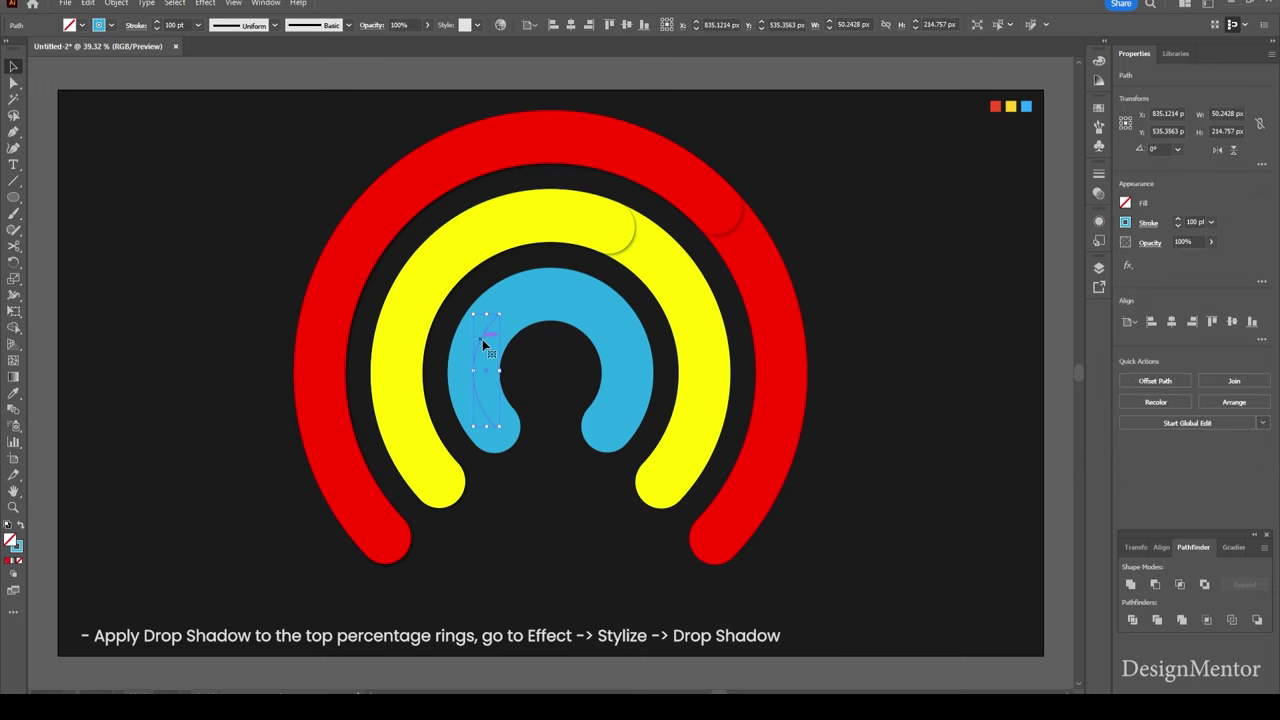
pyautogui.click(203, 5)
pyautogui.moveTo(223, 156)
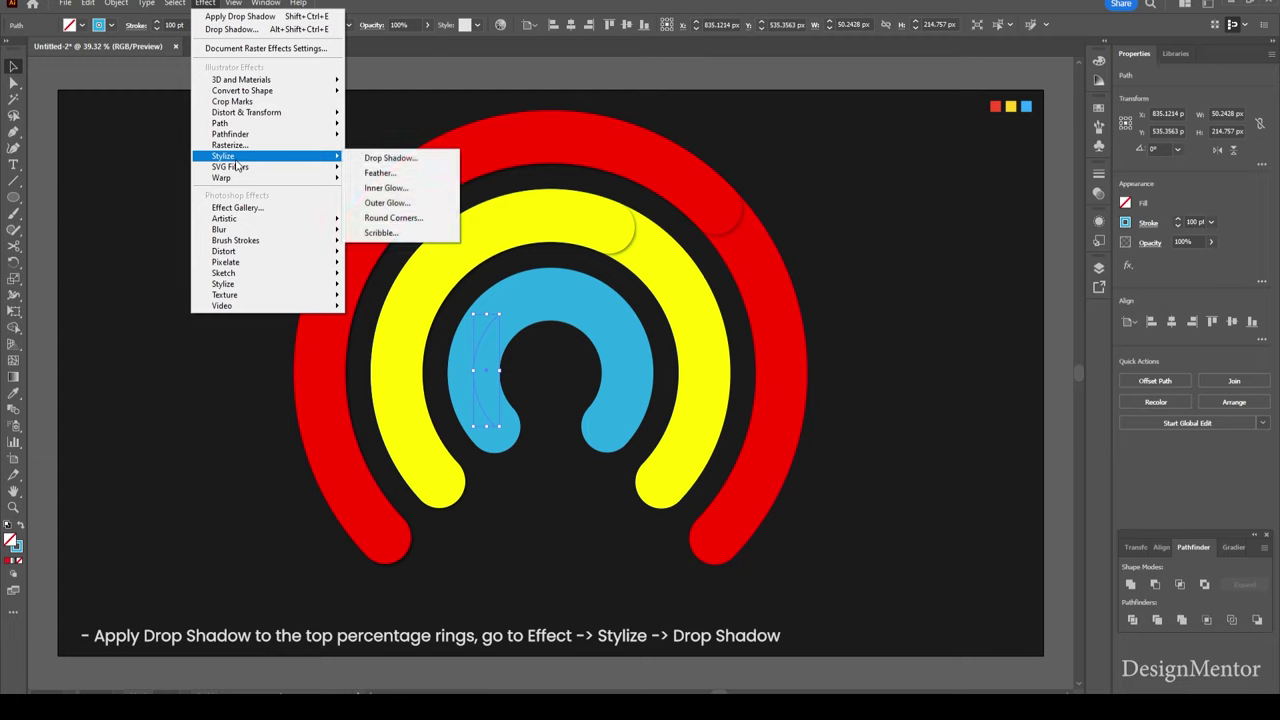
pyautogui.click(376, 158)
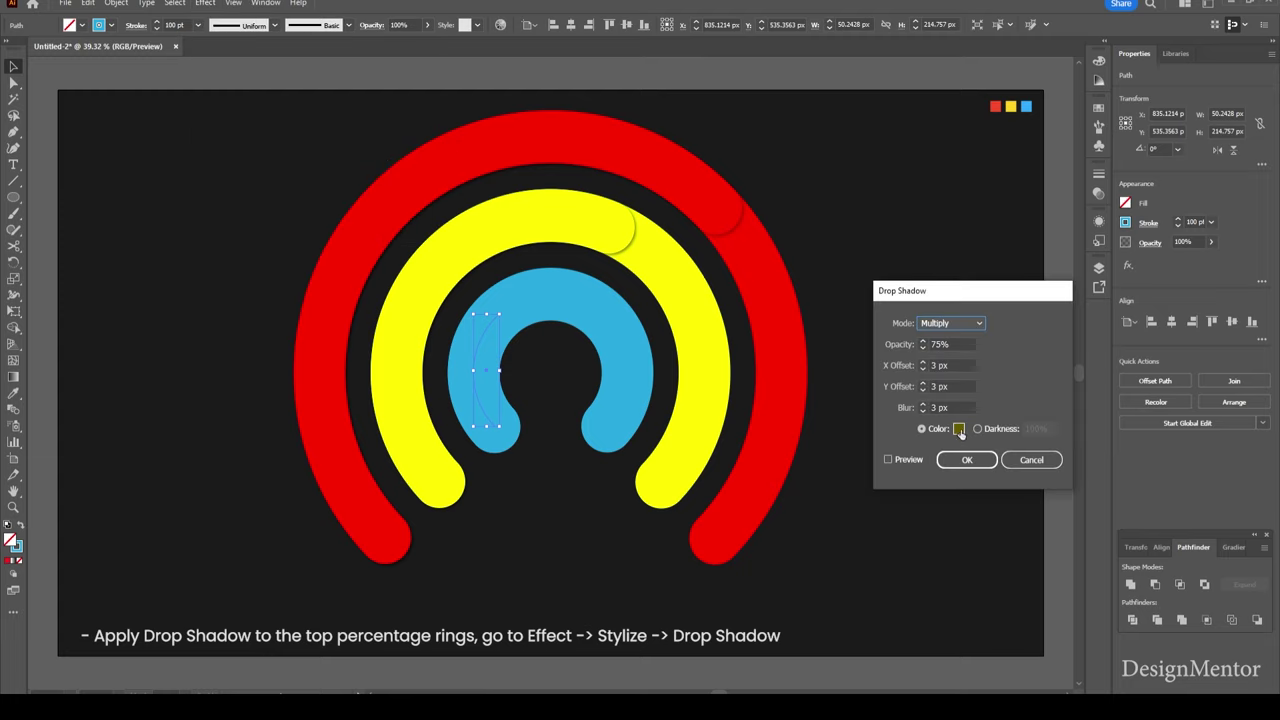
pyautogui.click(959, 429)
pyautogui.click(890, 436)
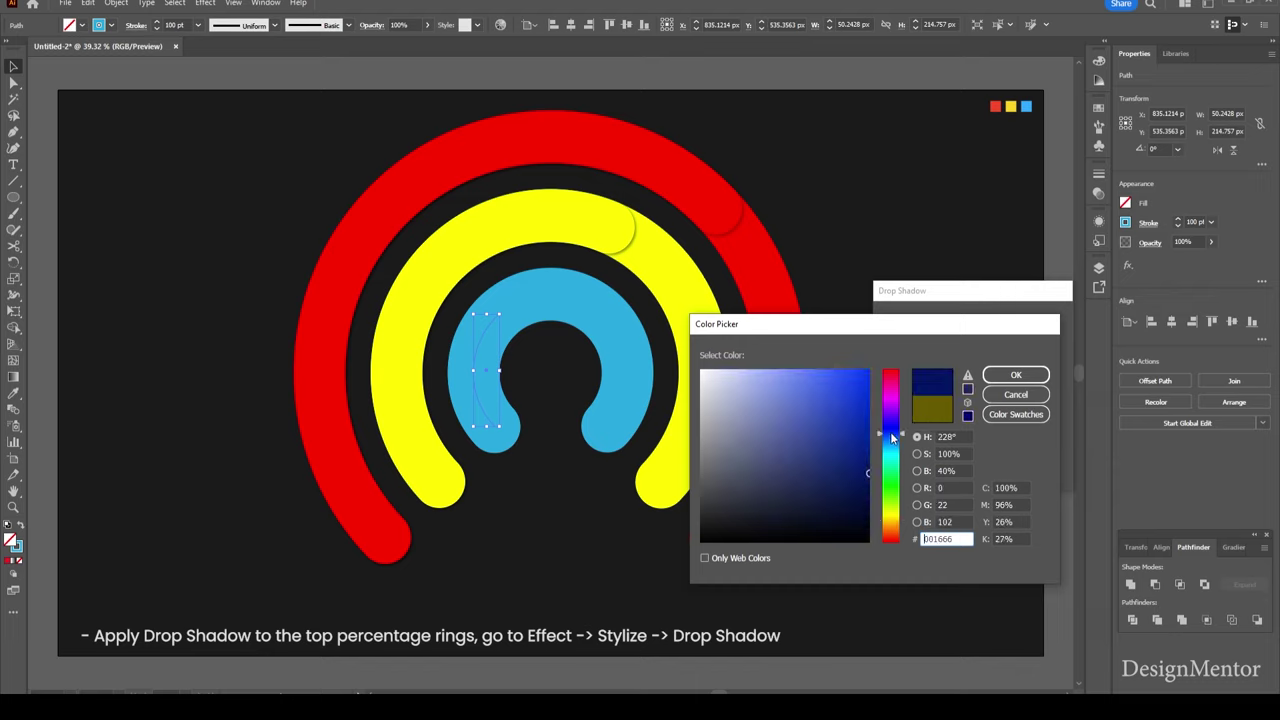
pyautogui.moveTo(870, 449); pyautogui.dragTo(882, 477)
pyautogui.click(1015, 374)
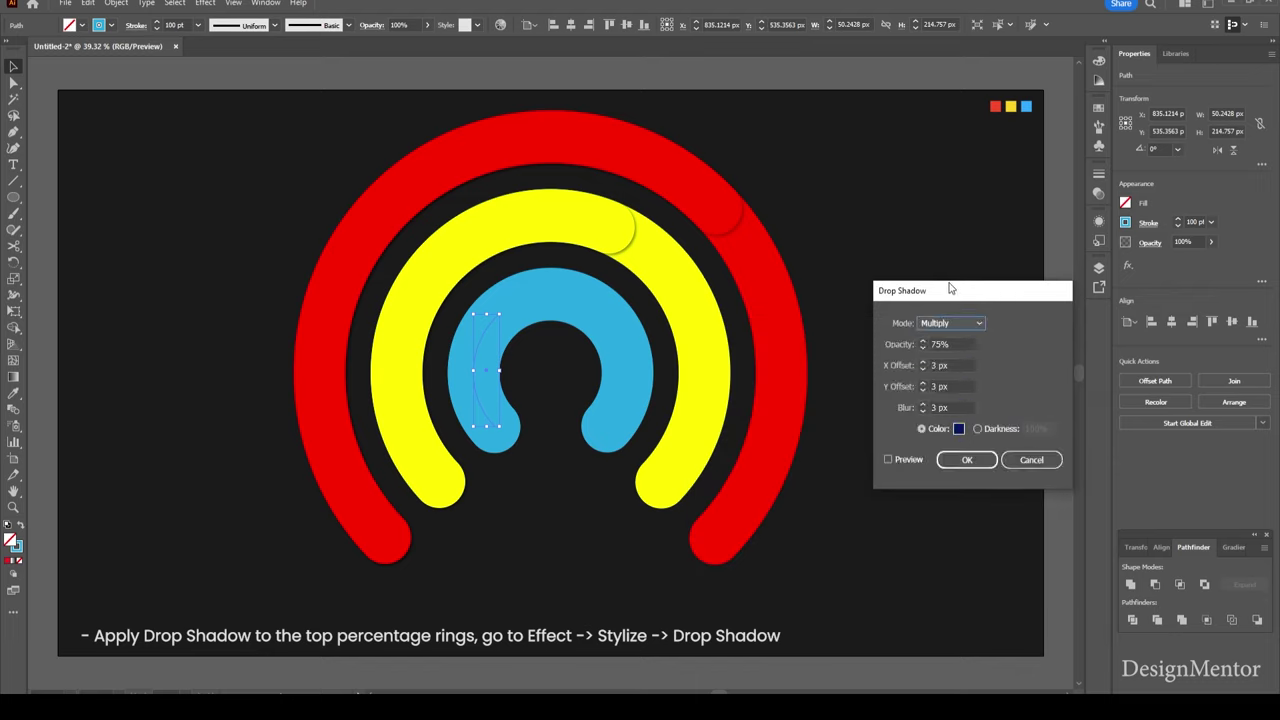
pyautogui.click(967, 459)
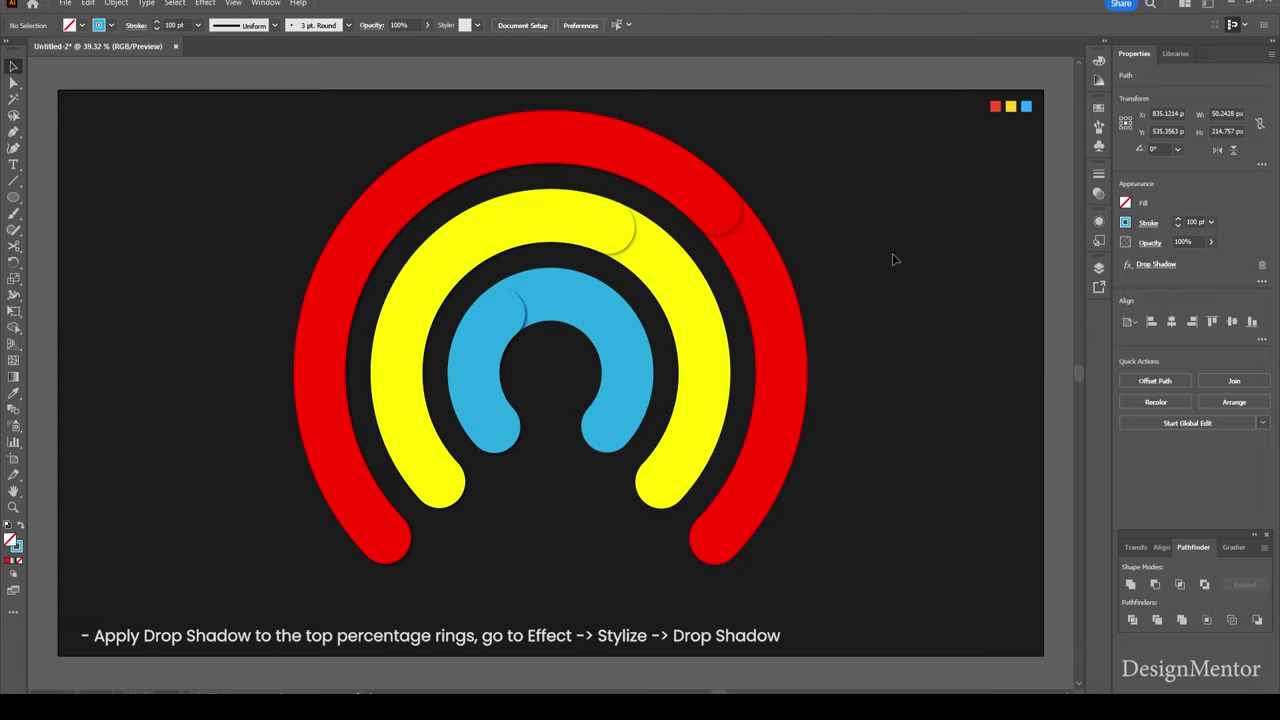
pyautogui.click(894, 260)
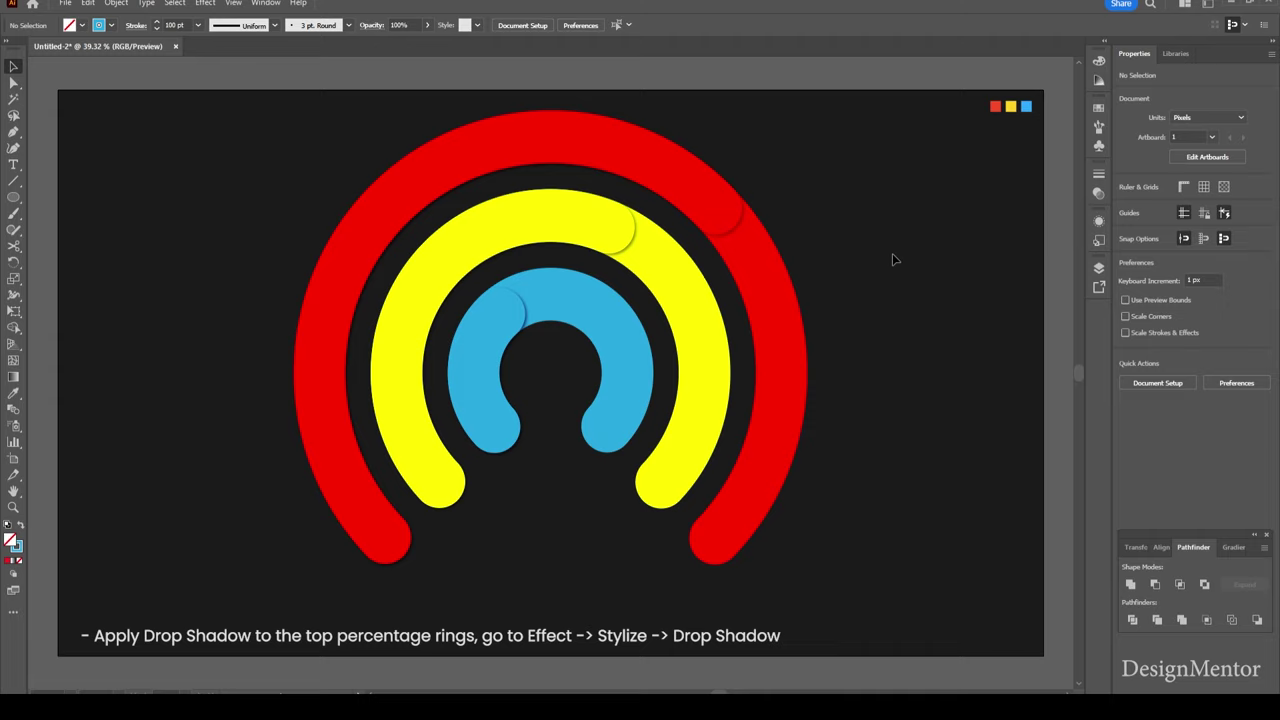
pyautogui.click(1100, 272)
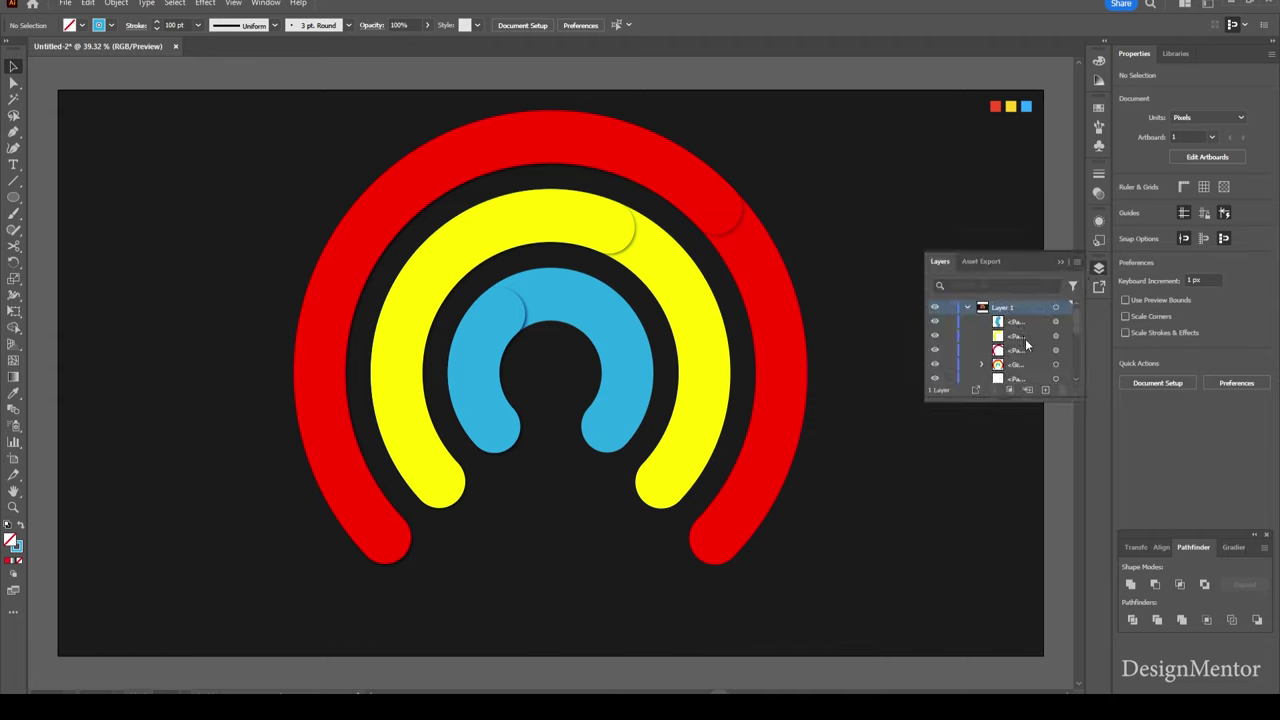
pyautogui.moveTo(1075, 325); pyautogui.dragTo(1079, 374)
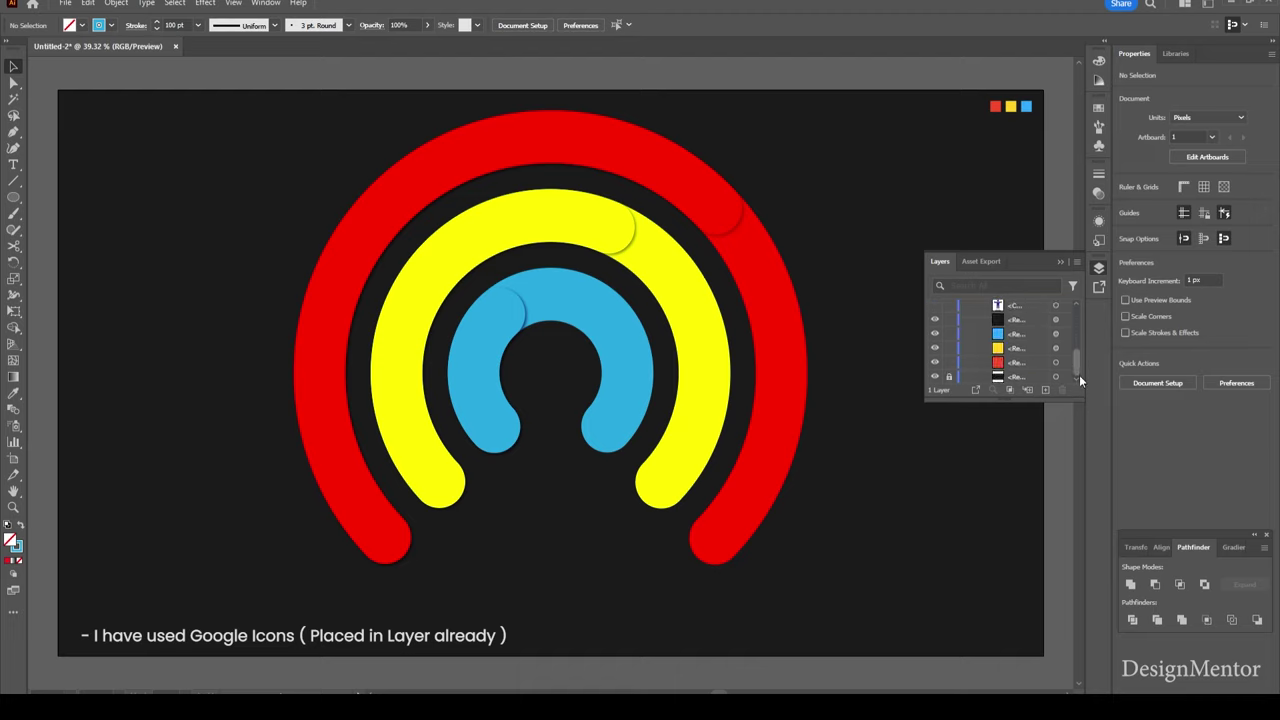
pyautogui.moveTo(1077, 358); pyautogui.dragTo(1077, 344)
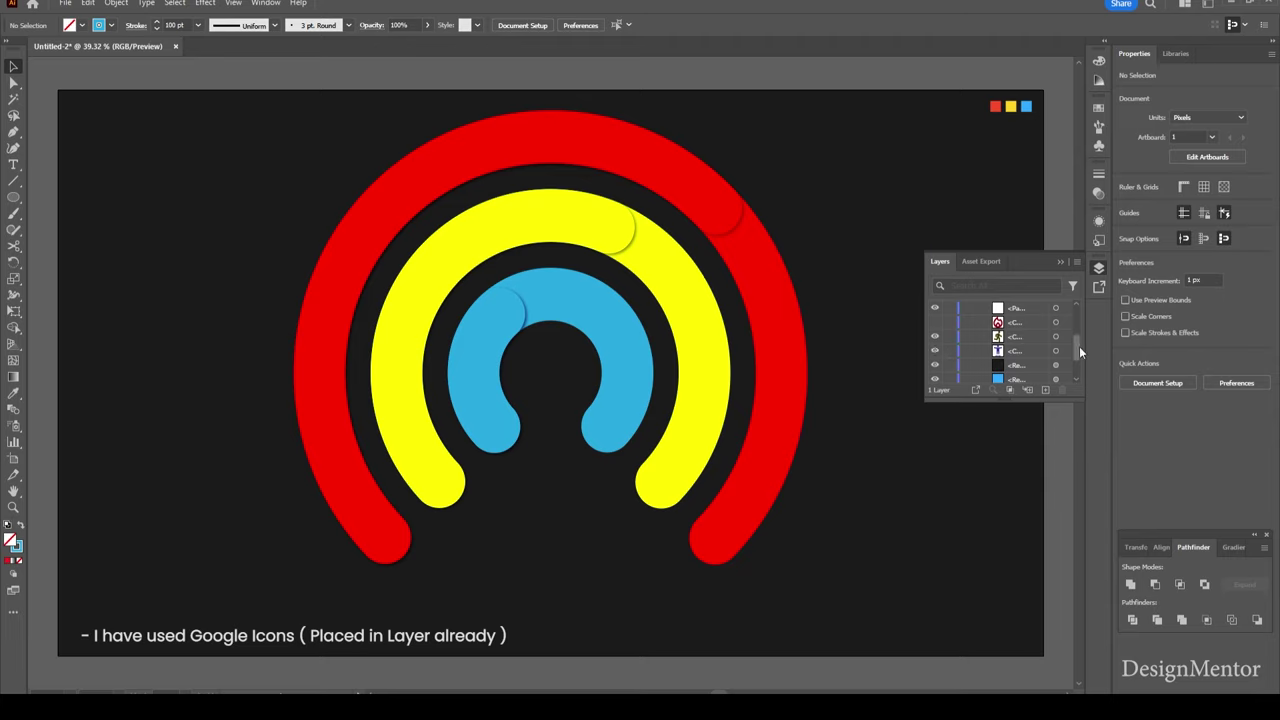
pyautogui.moveTo(1079, 346); pyautogui.dragTo(1080, 342)
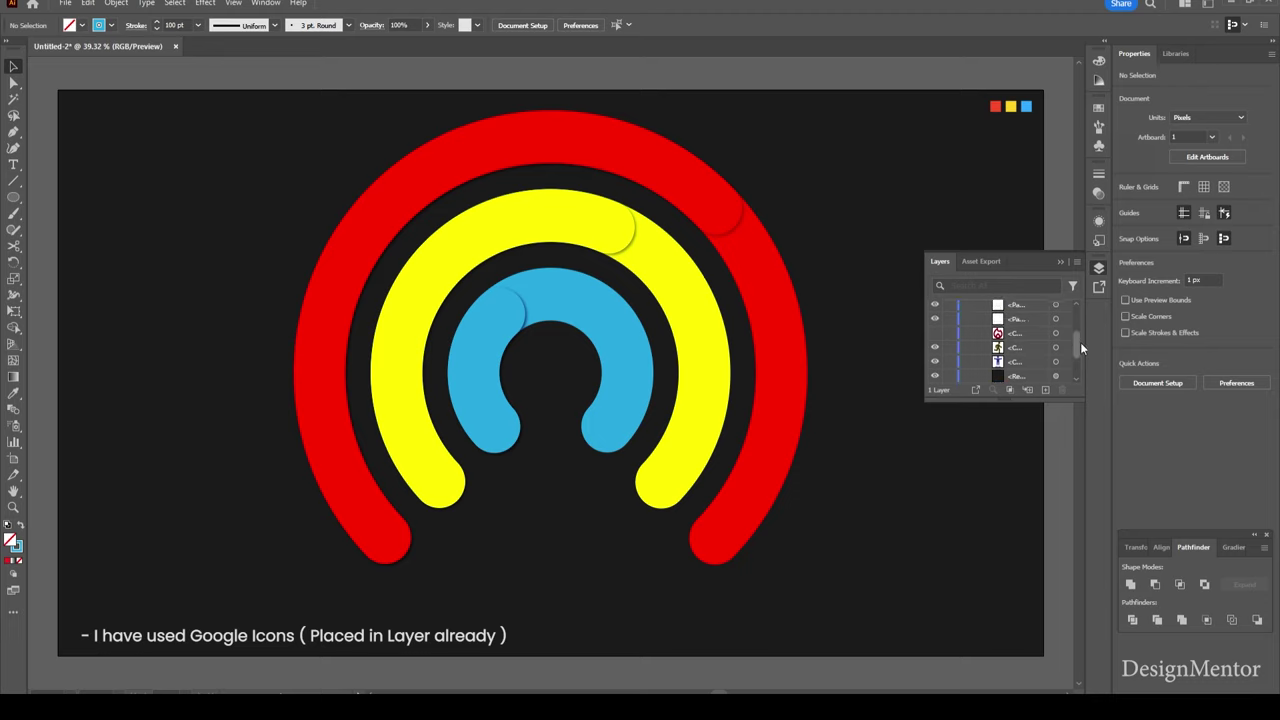
pyautogui.click(1097, 269)
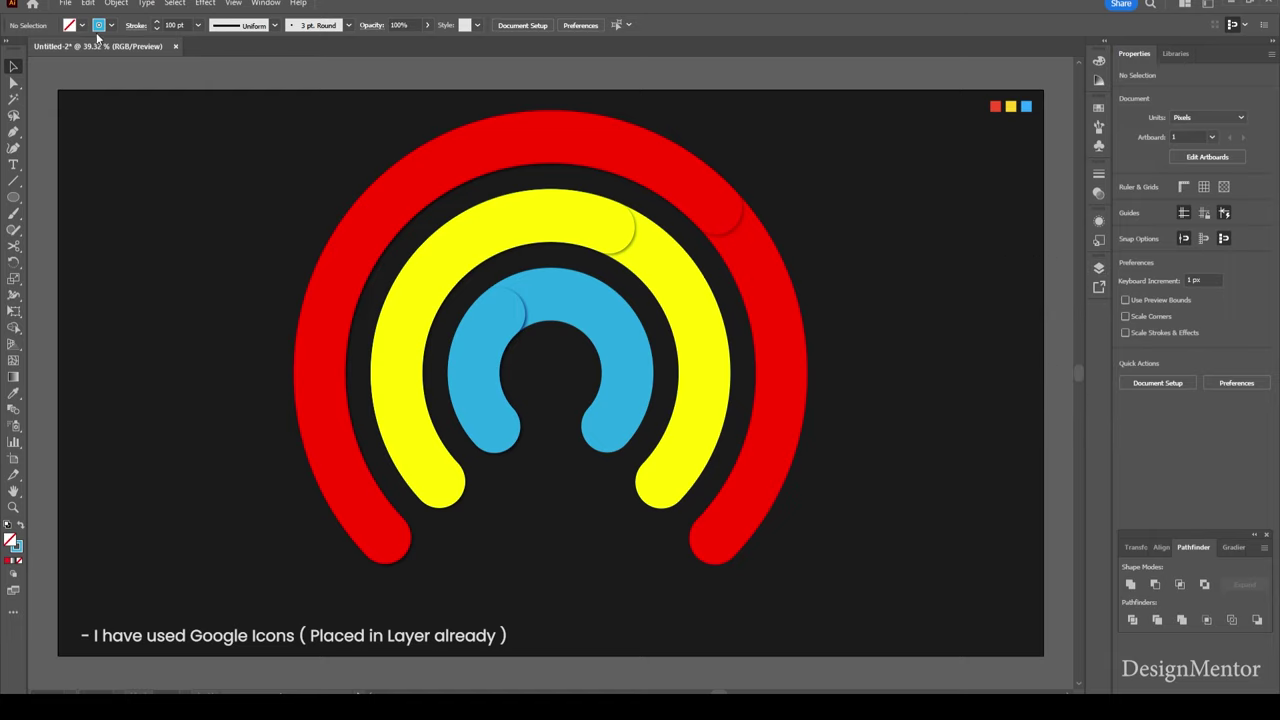
# - Unlock all objects and send everything to back to reveal the arc icons
pyautogui.click(116, 3)
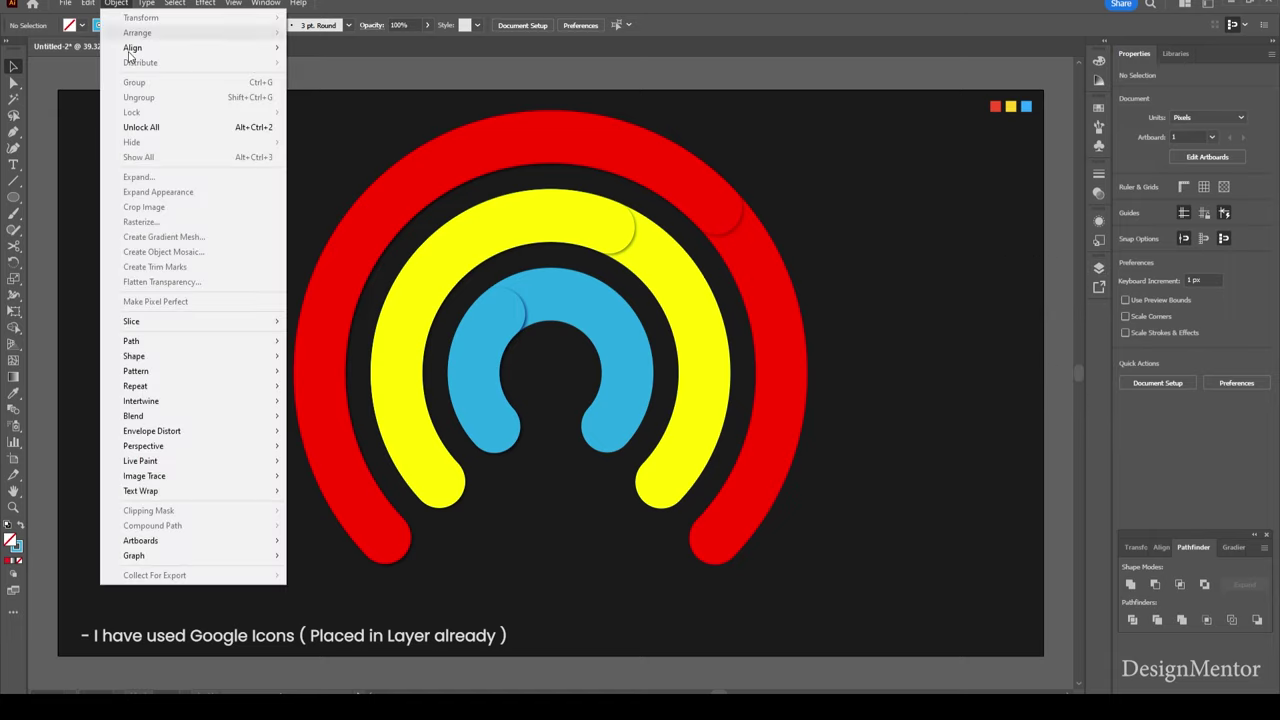
pyautogui.click(141, 127)
pyautogui.click(353, 75)
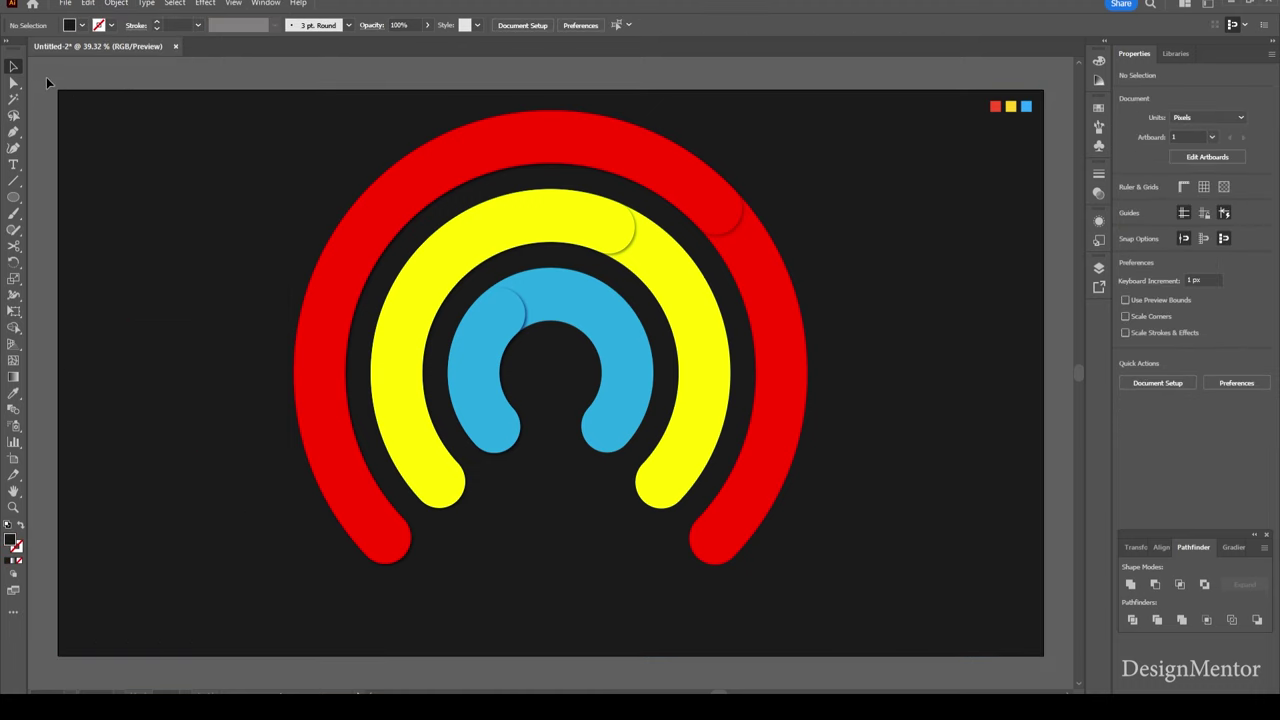
pyautogui.hotkey('ctrl', 'a')
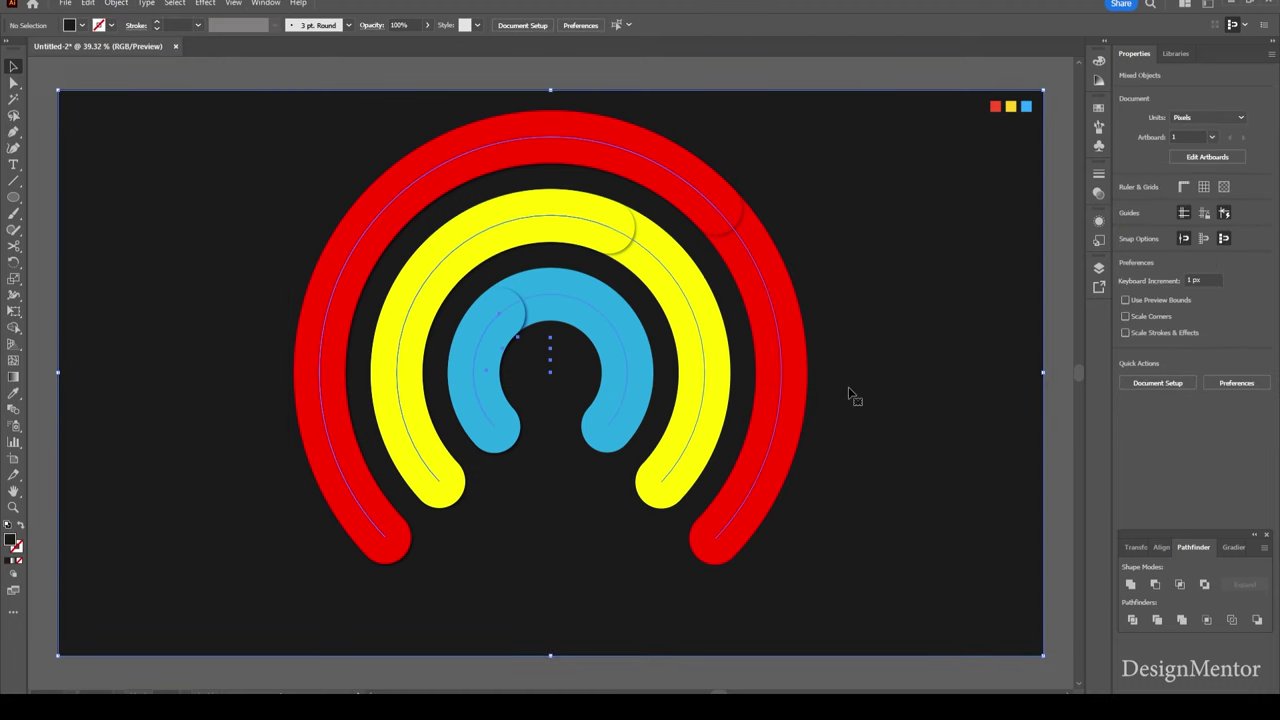
pyautogui.rightClick(795, 331)
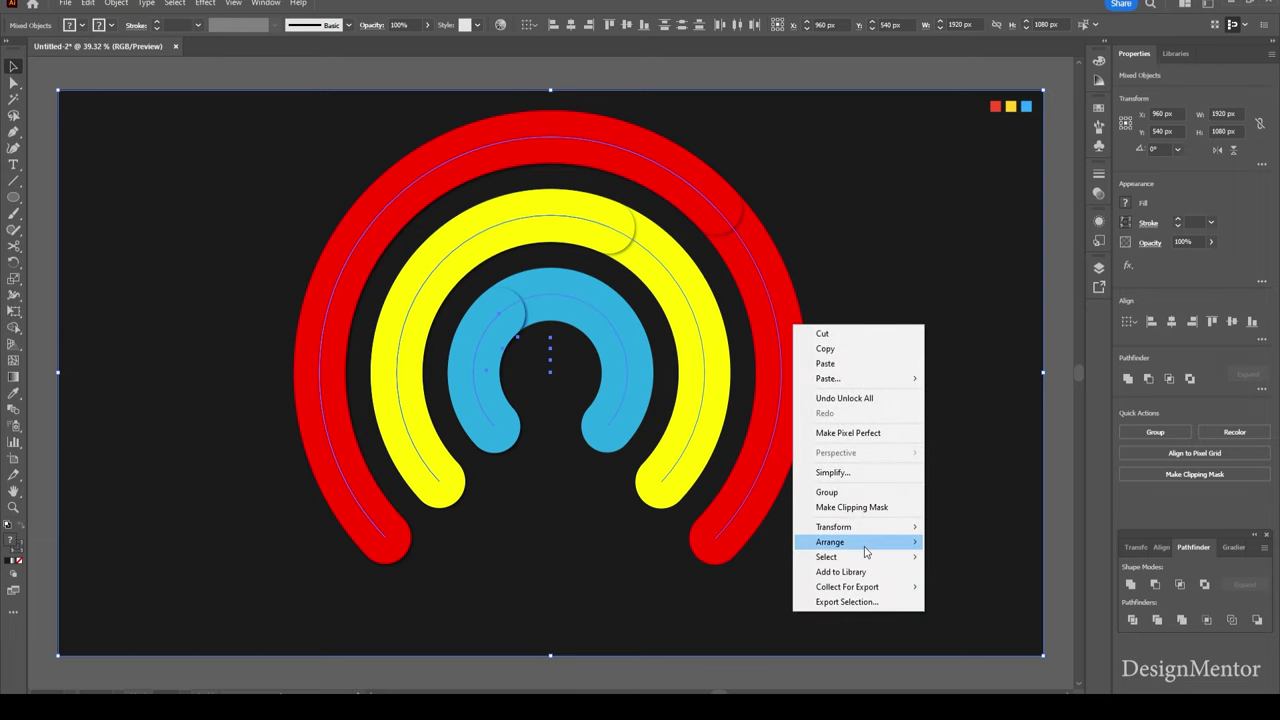
pyautogui.moveTo(830, 542)
pyautogui.click(960, 588)
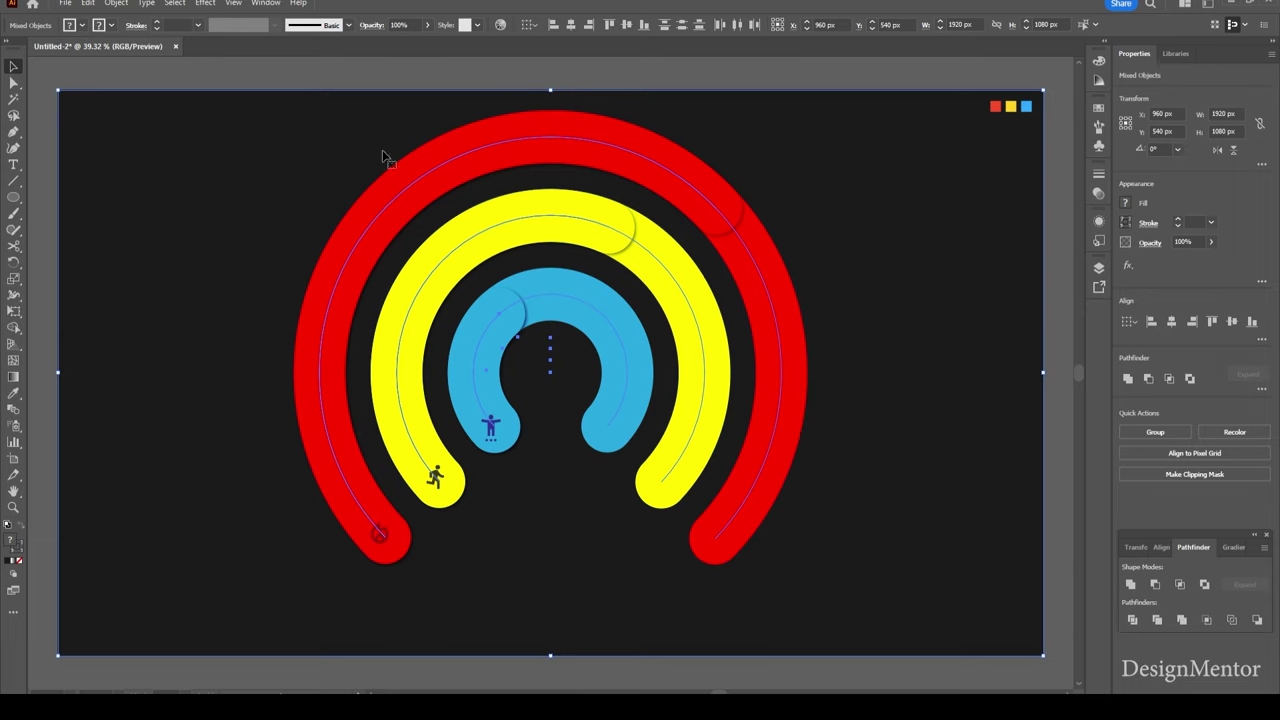
pyautogui.click(209, 68)
# - Lock the background rectangle in place
pyautogui.click(183, 128)
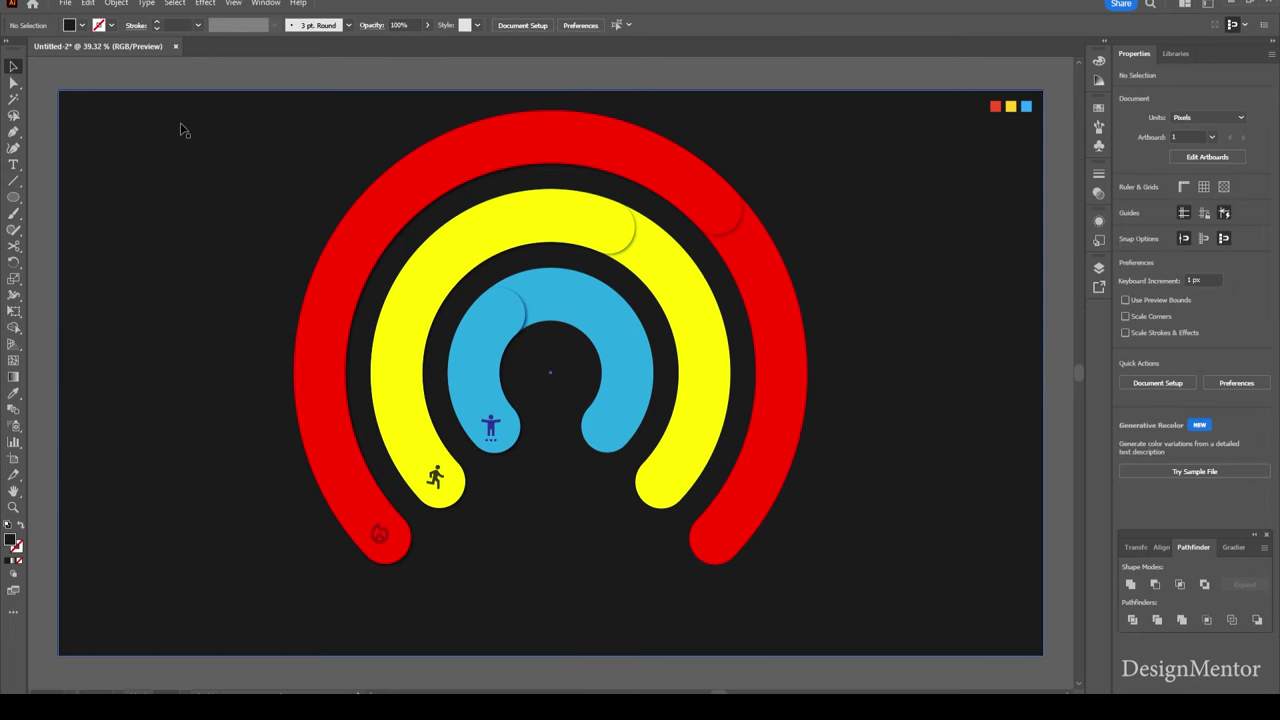
pyautogui.click(116, 3)
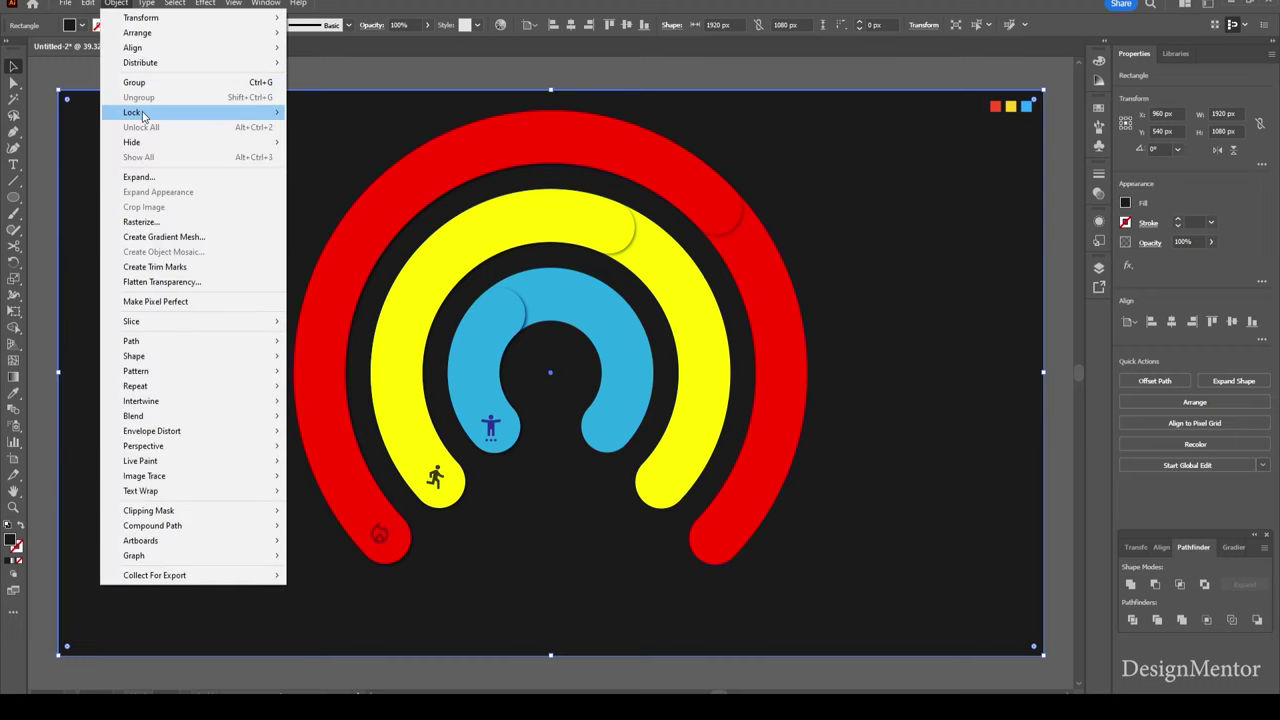
pyautogui.moveTo(133, 112)
pyautogui.click(355, 114)
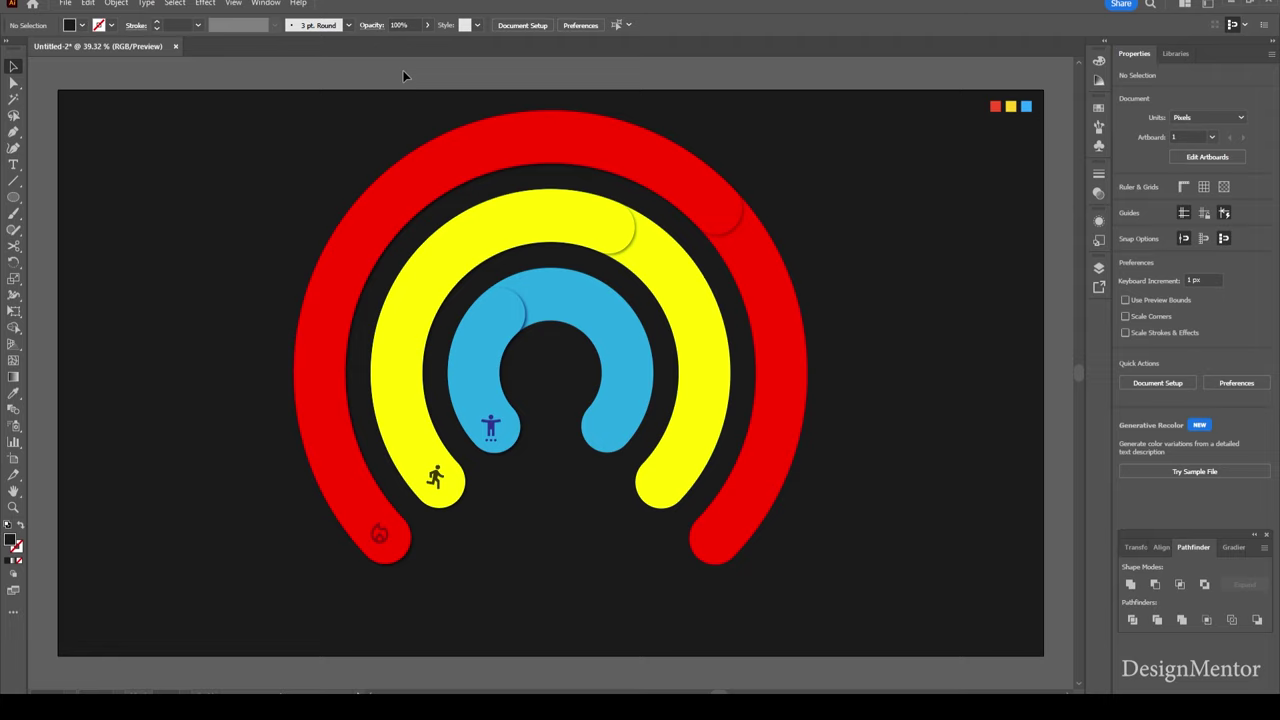
# - Place a cyan-filled text object for the 15 below the blue arc
pyautogui.click(14, 166)
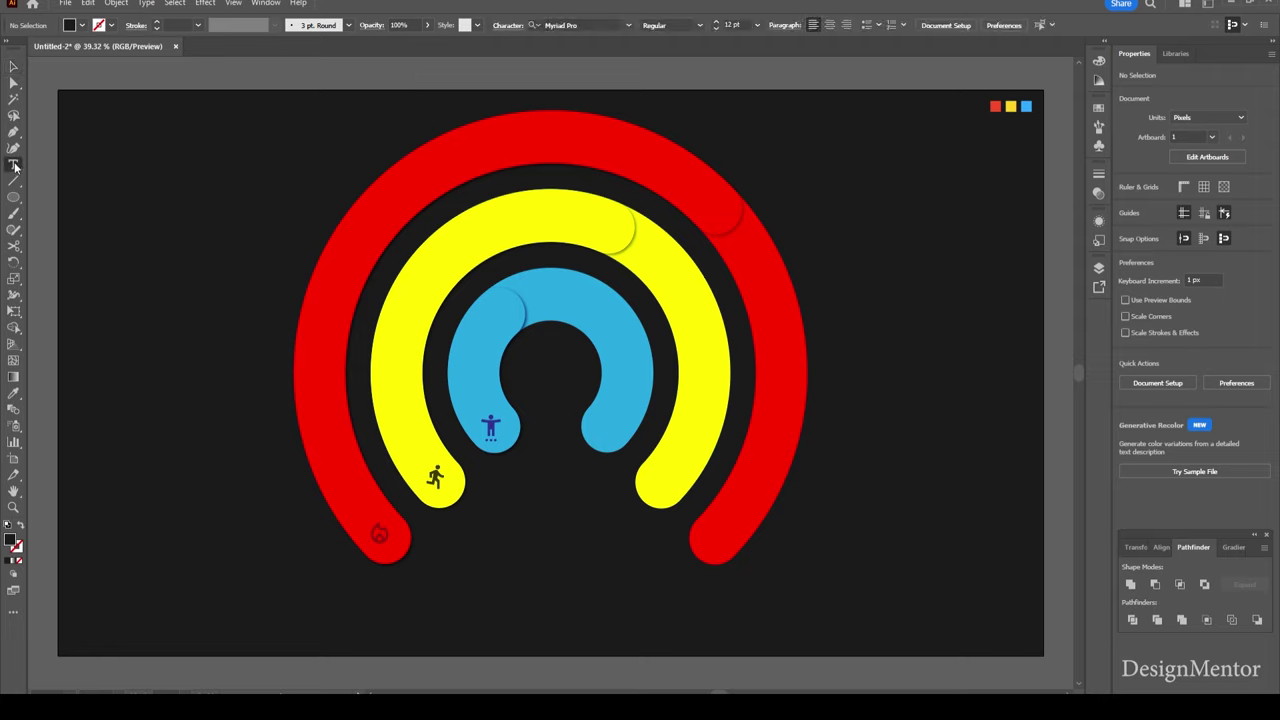
pyautogui.click(82, 27)
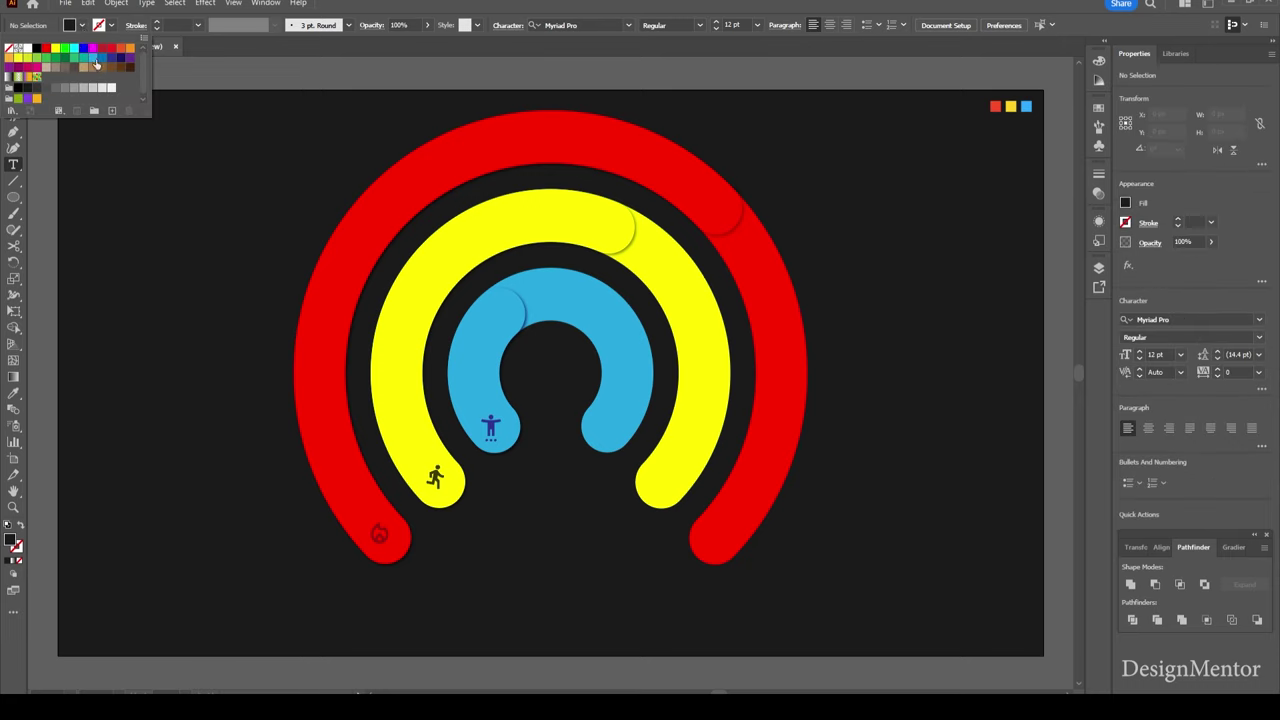
pyautogui.click(95, 63)
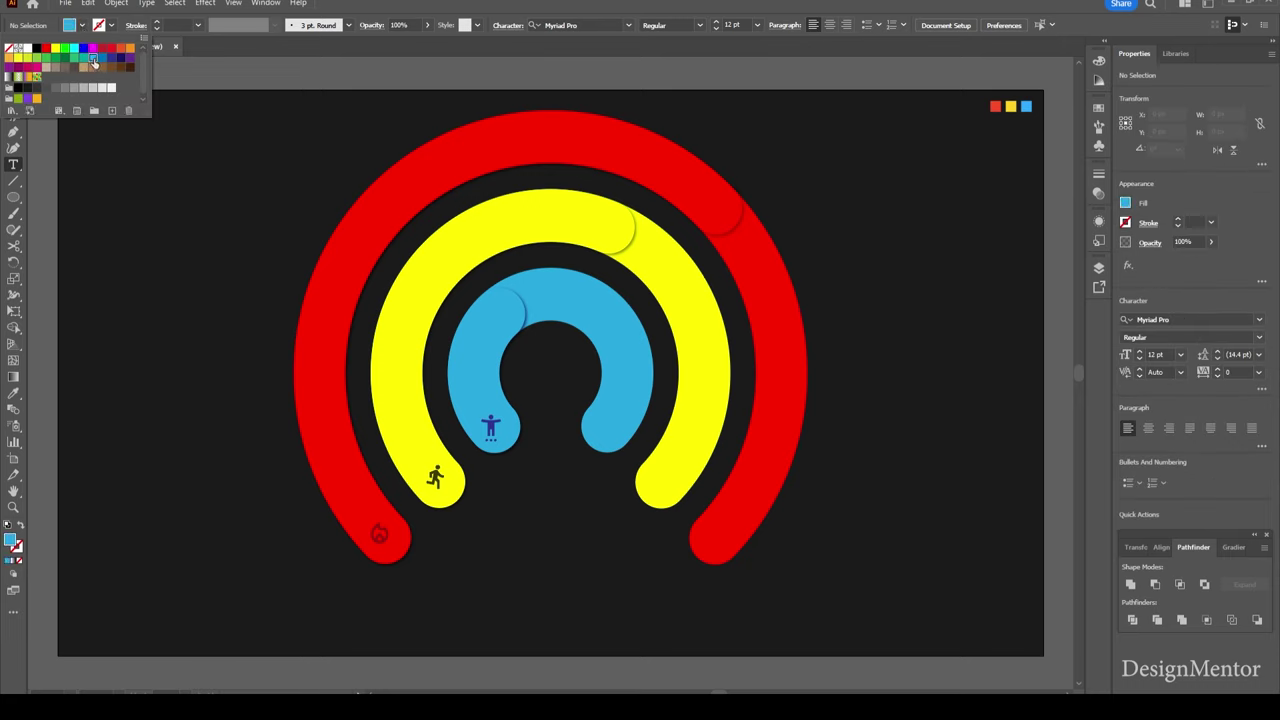
pyautogui.click(531, 483)
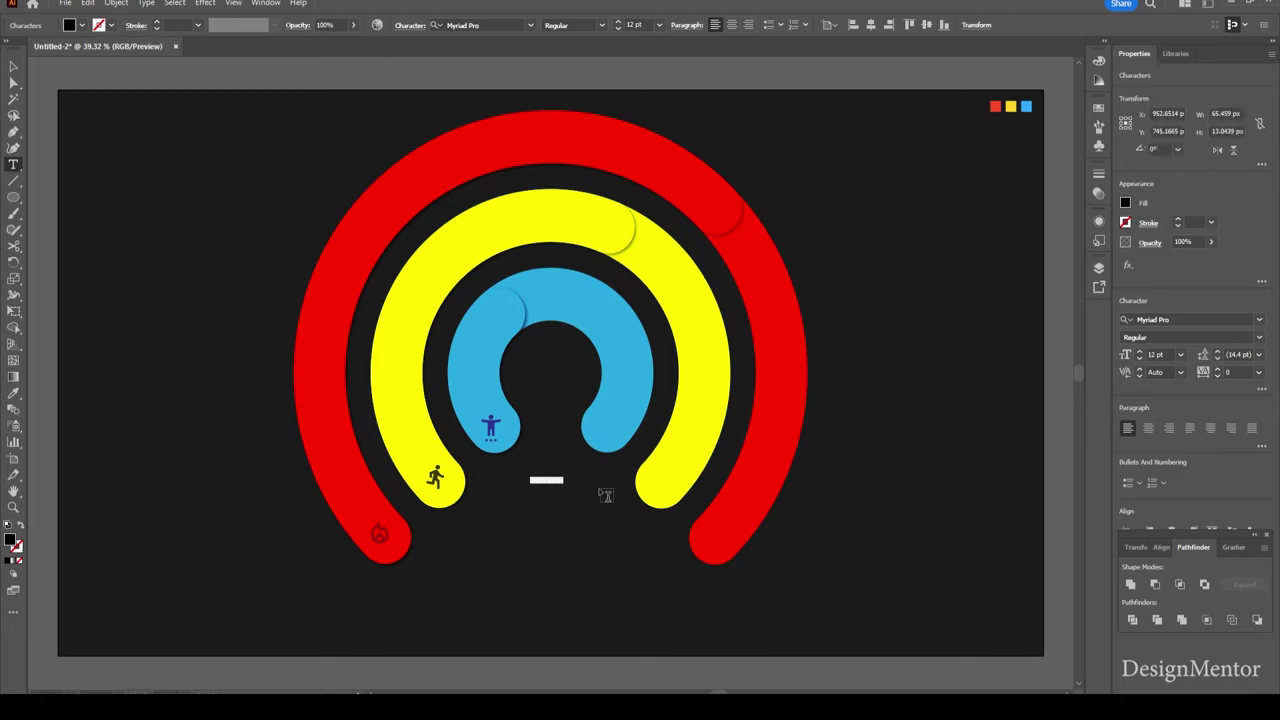
pyautogui.press('BackSpace')
pyautogui.click(82, 25)
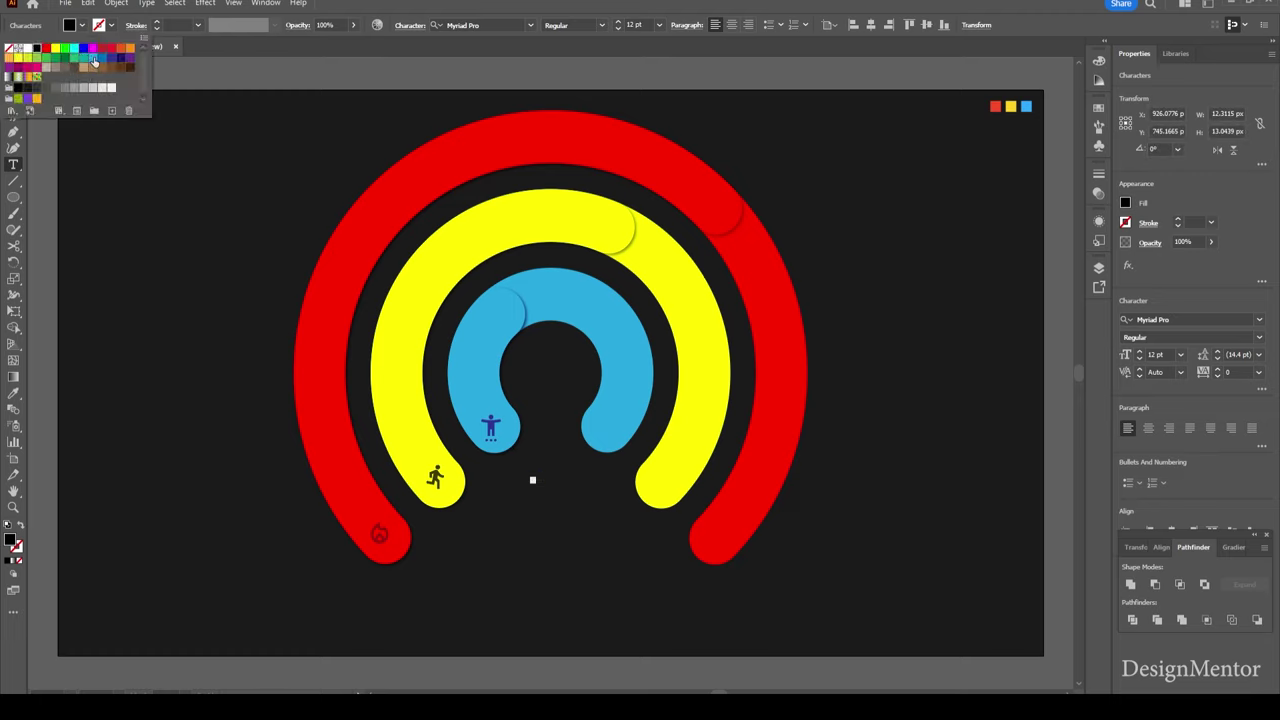
pyautogui.click(93, 59)
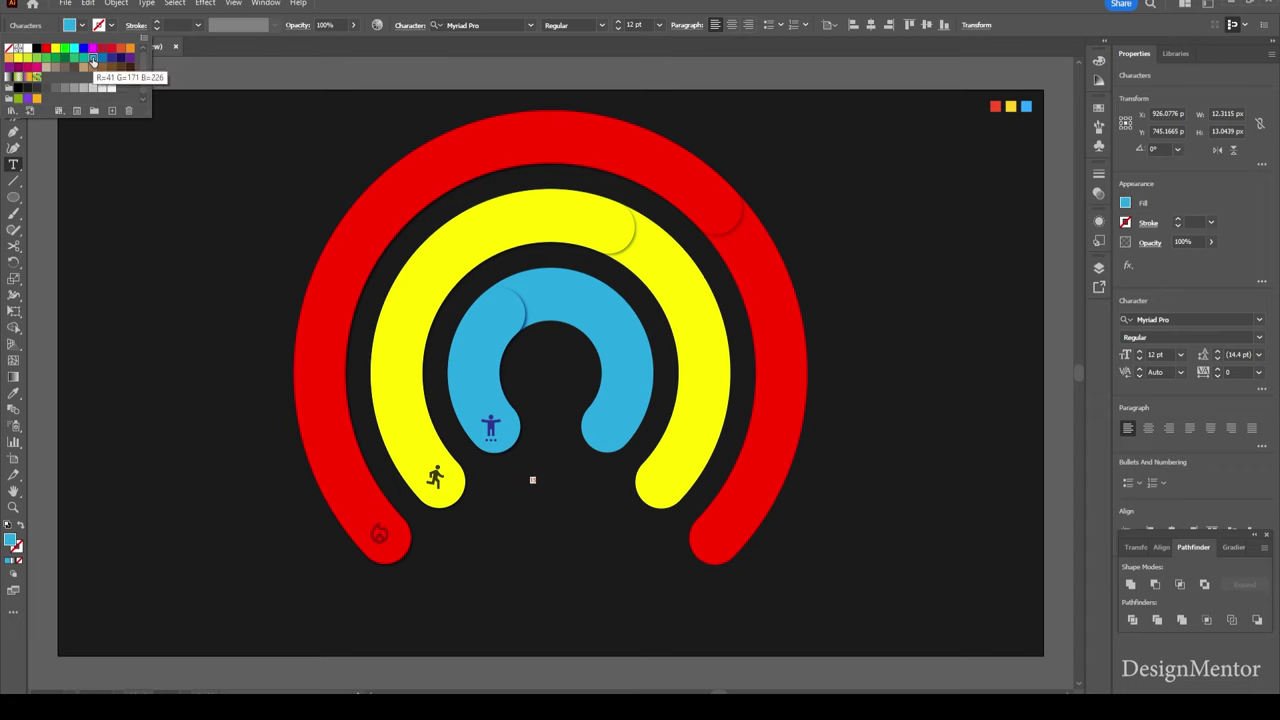
# - Set the 15 in Ubuntu Bold at 60 pt
pyautogui.click(1181, 319)
pyautogui.write('ubuntu')
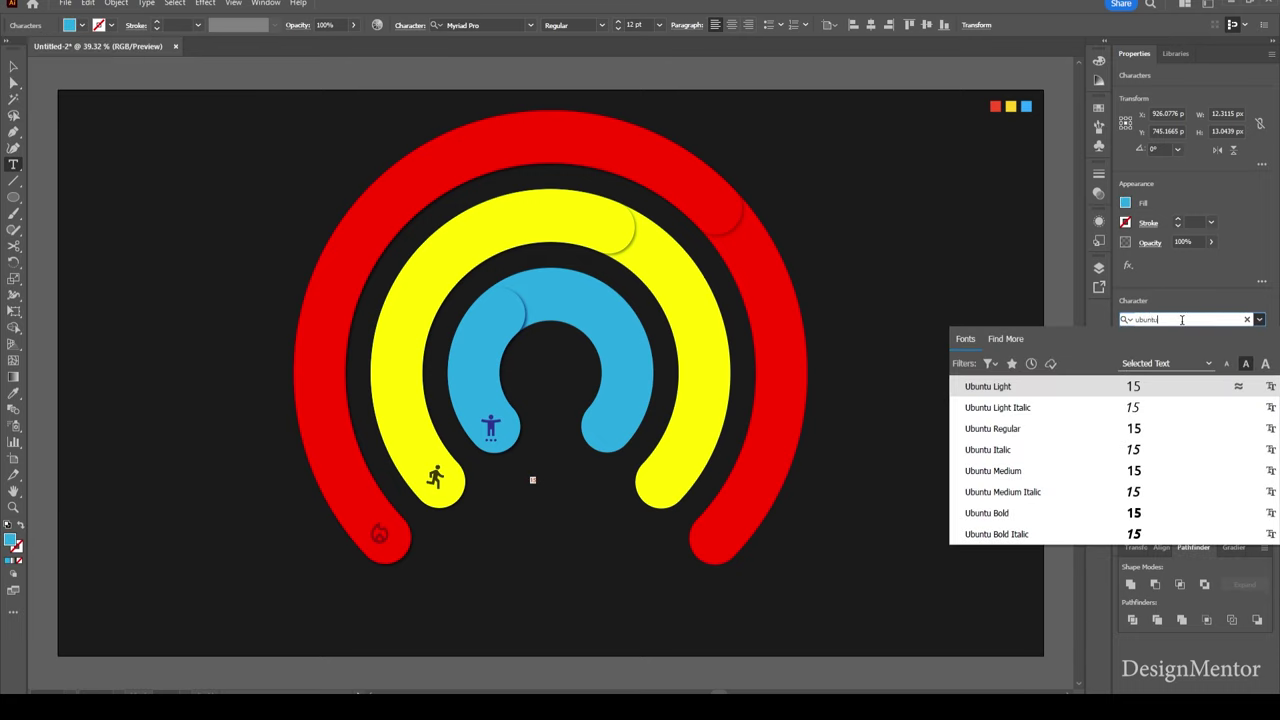
pyautogui.click(1026, 472)
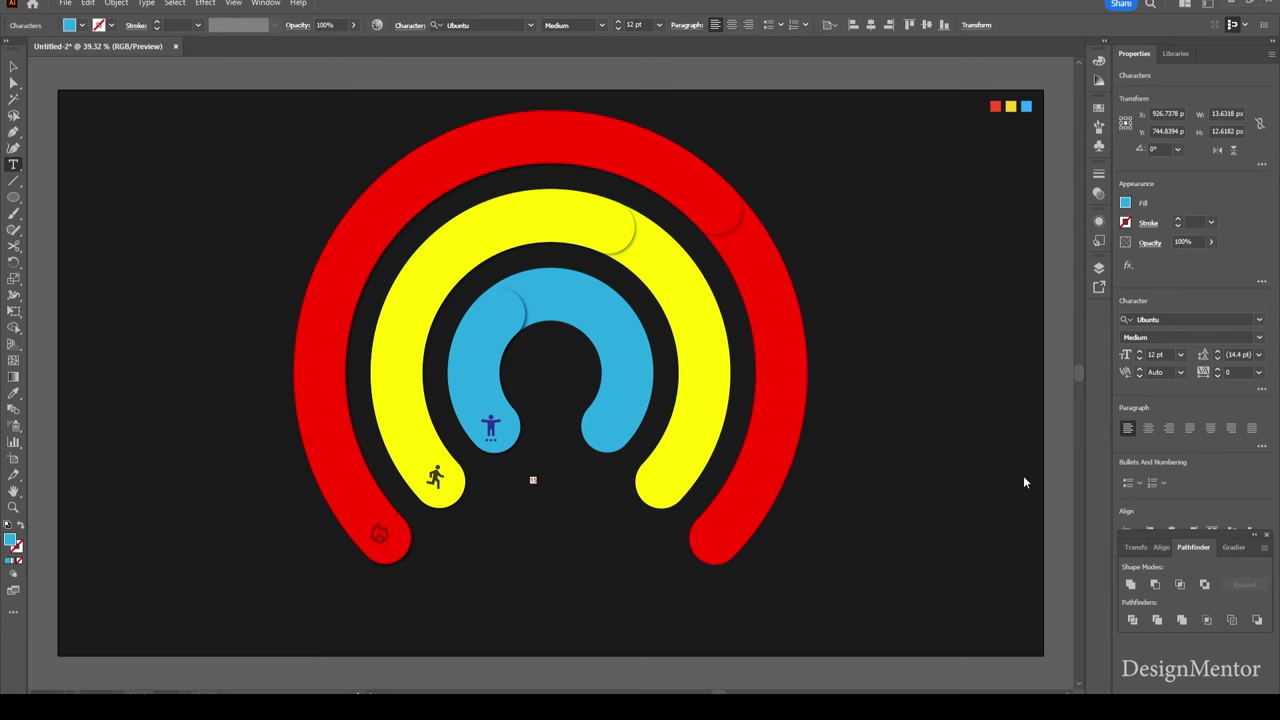
pyautogui.click(1158, 355)
pyautogui.write('30')
pyautogui.press('Return')
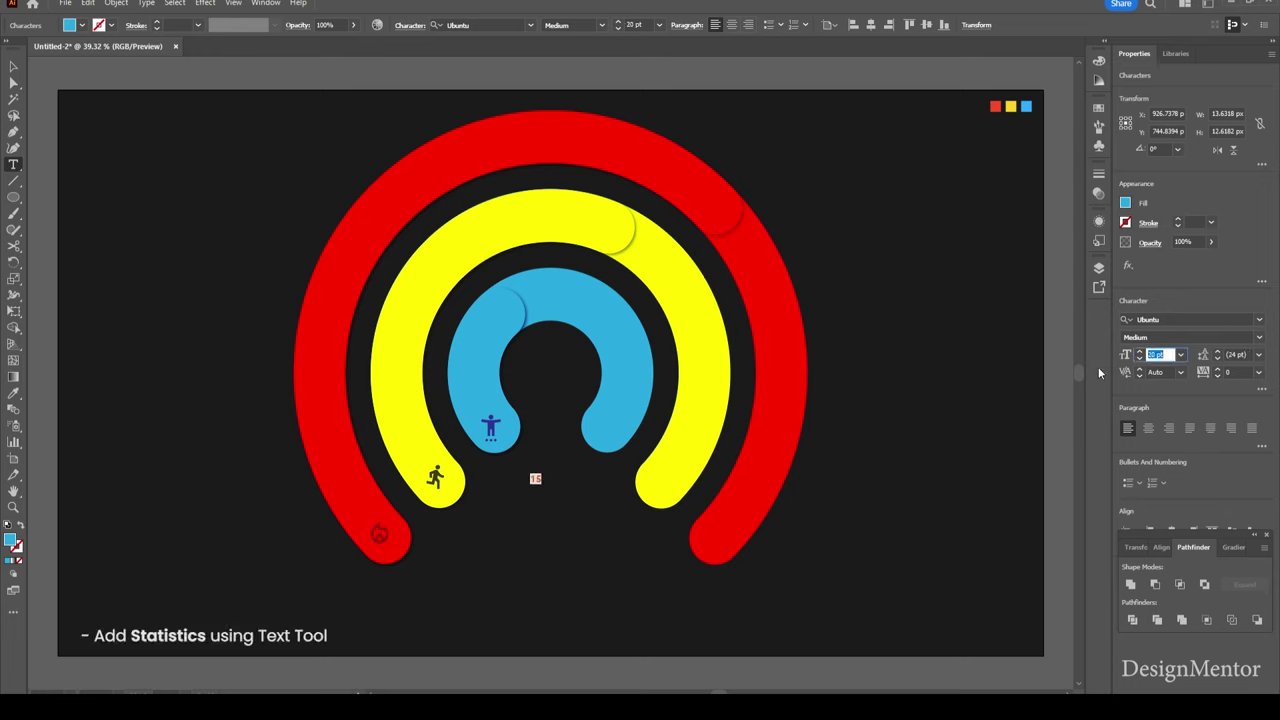
pyautogui.write('40')
pyautogui.press('Return')
pyautogui.write('50')
pyautogui.press('Return')
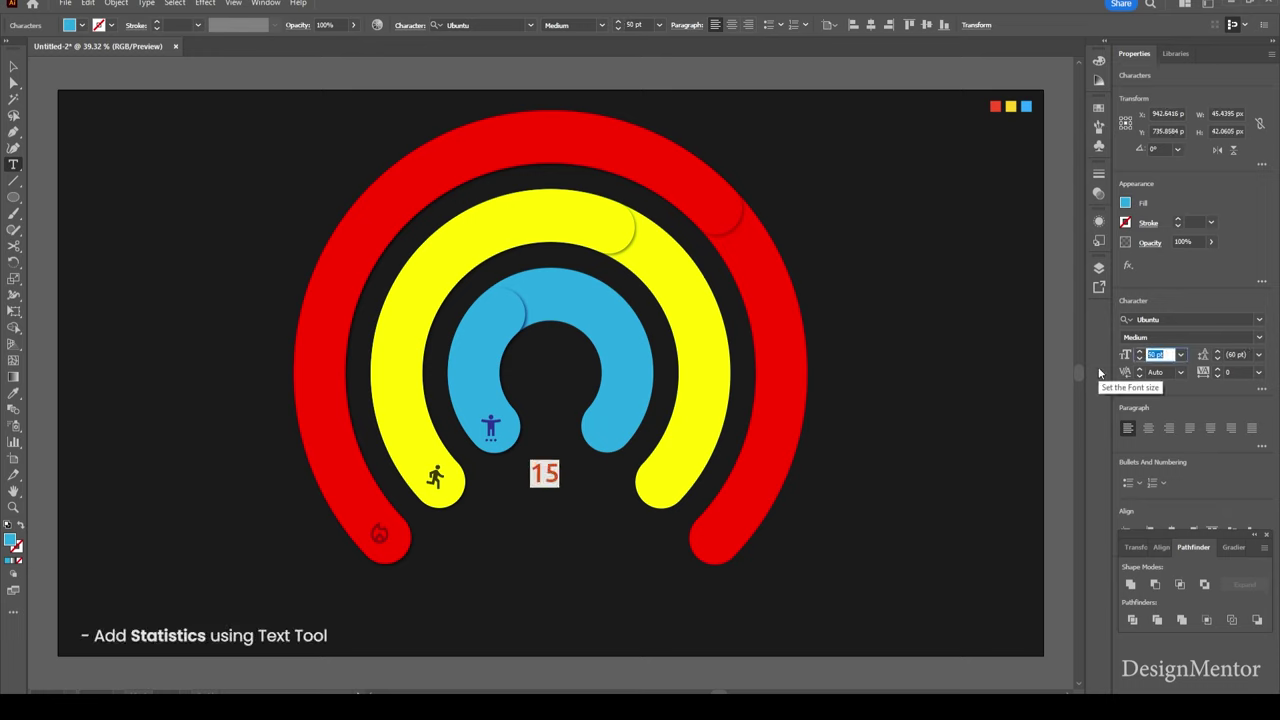
pyautogui.write('60')
pyautogui.press('Return')
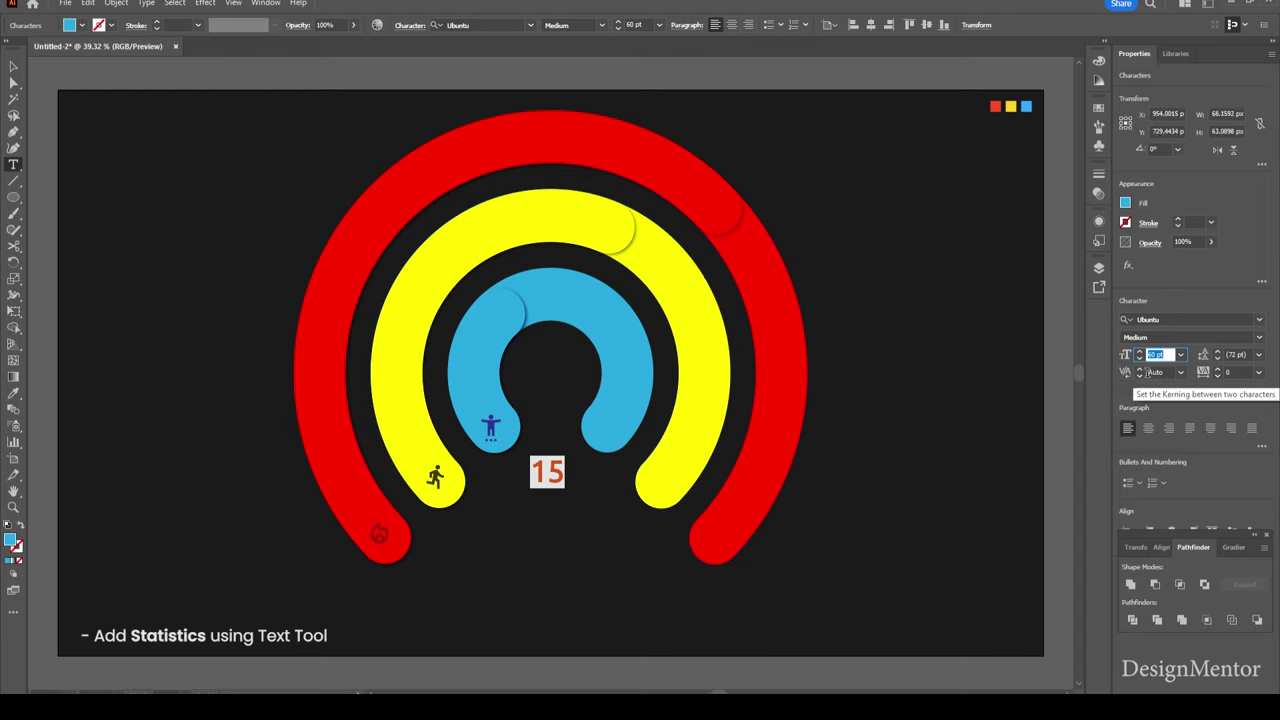
pyautogui.click(1259, 337)
pyautogui.click(1159, 445)
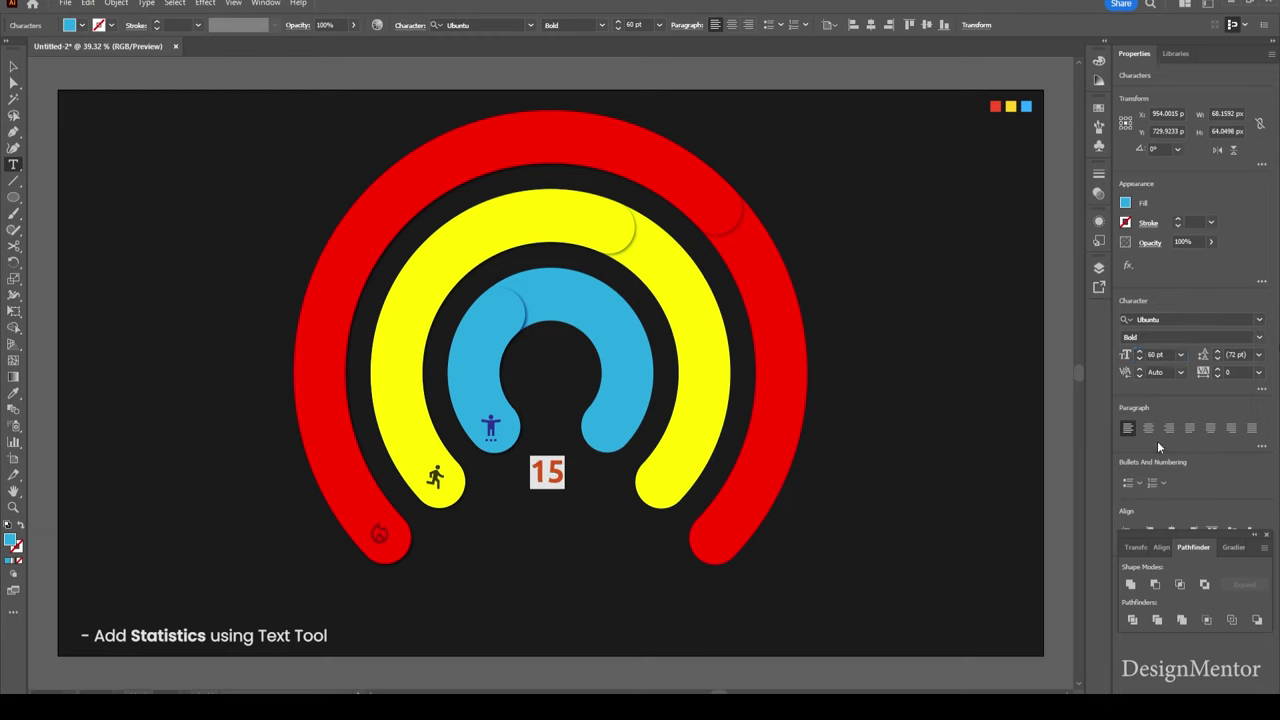
pyautogui.click(13, 66)
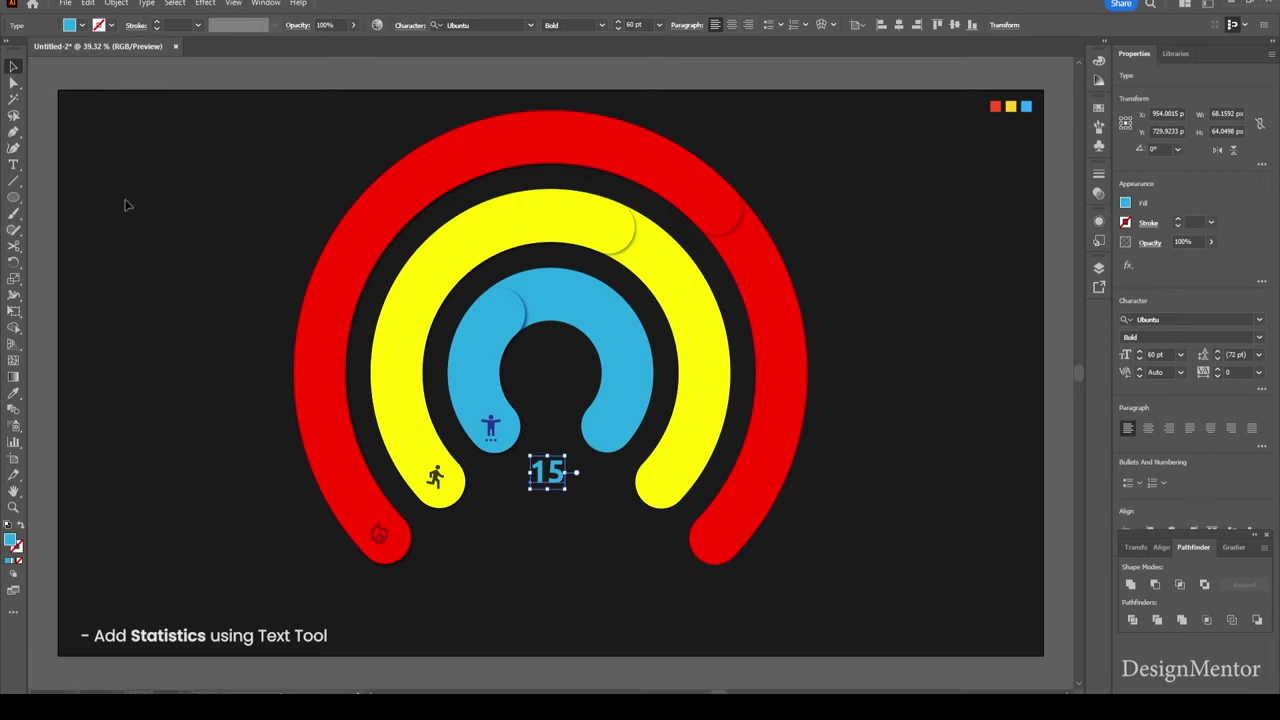
# - Centre the blue 15 horizontally on the artboard
pyautogui.click(234, 189)
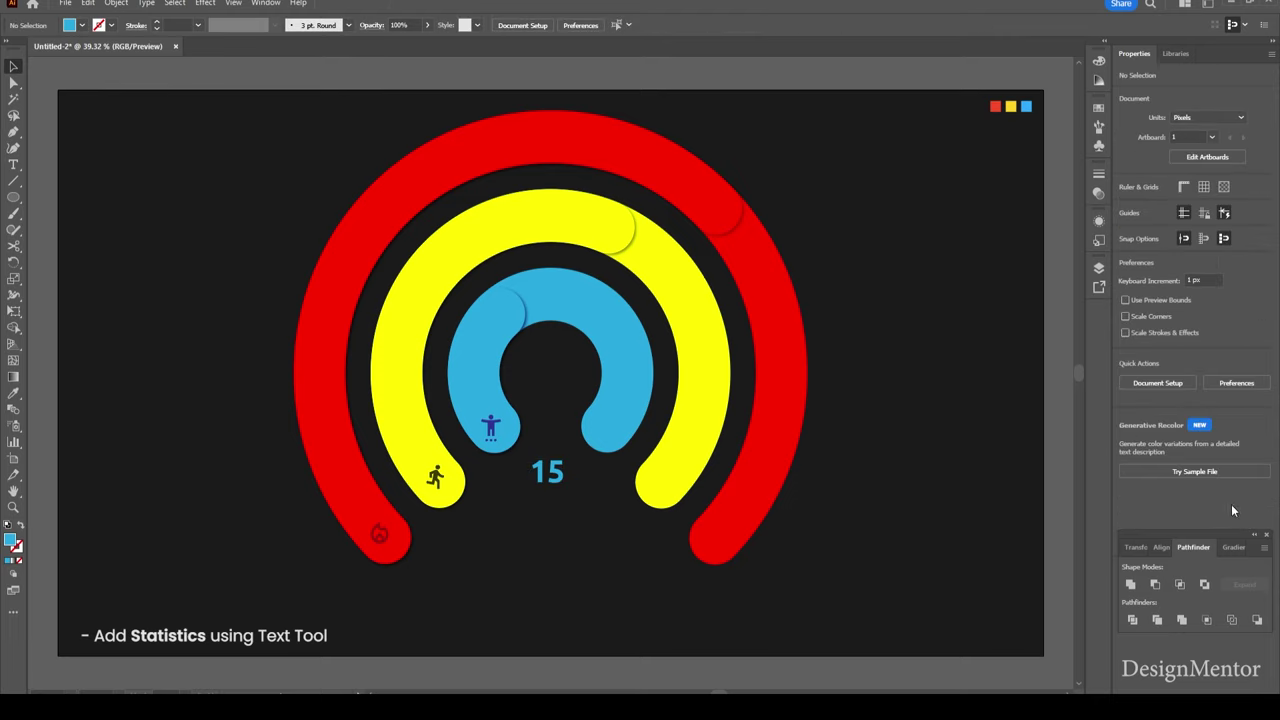
pyautogui.click(1161, 546)
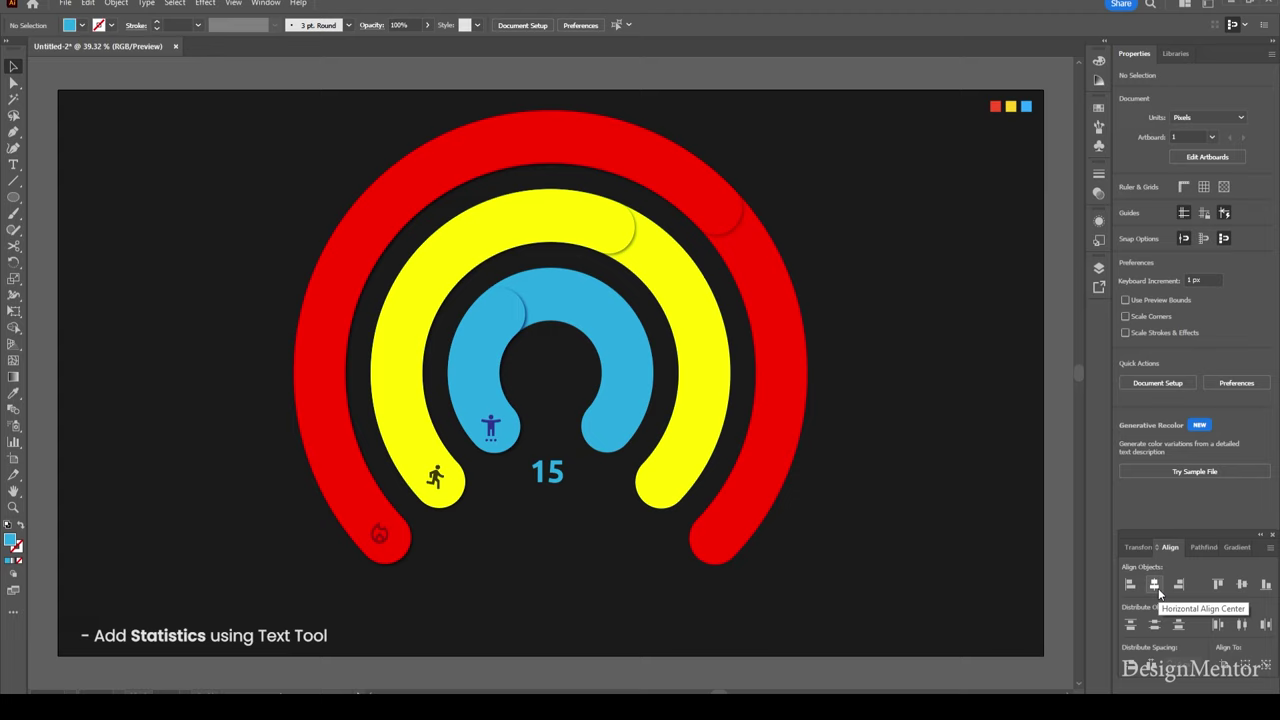
pyautogui.click(555, 472)
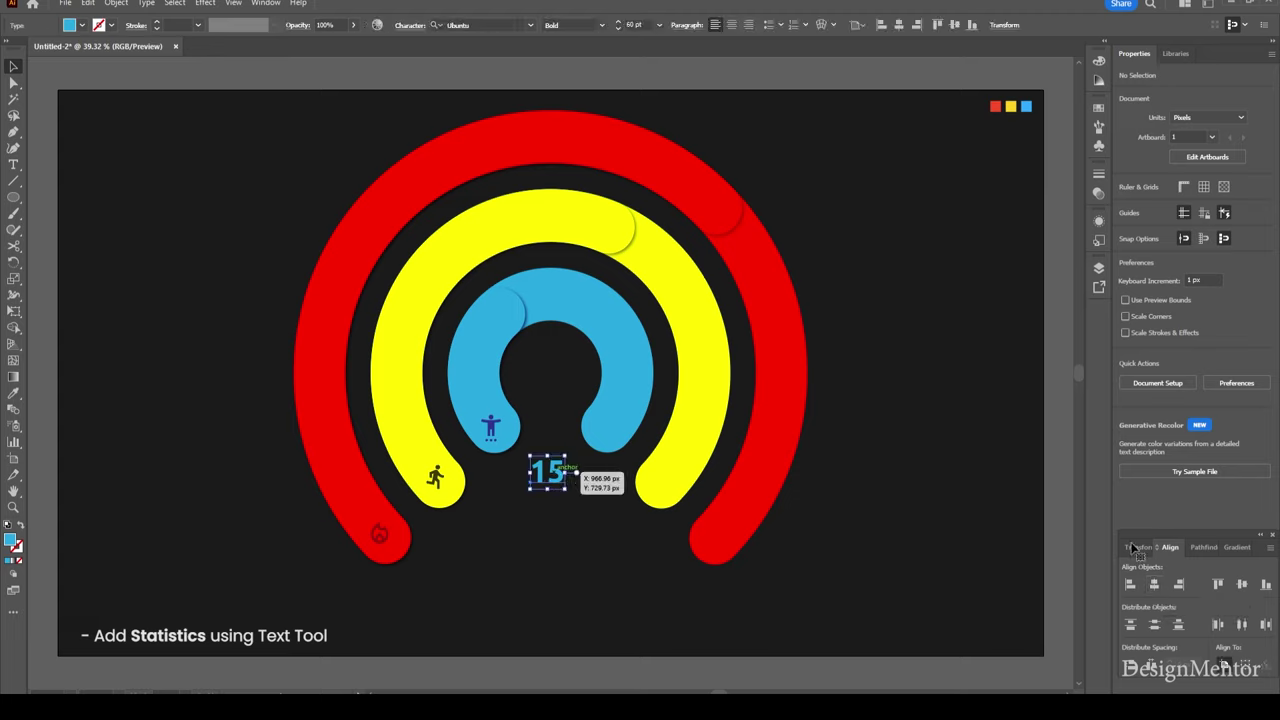
pyautogui.click(1152, 583)
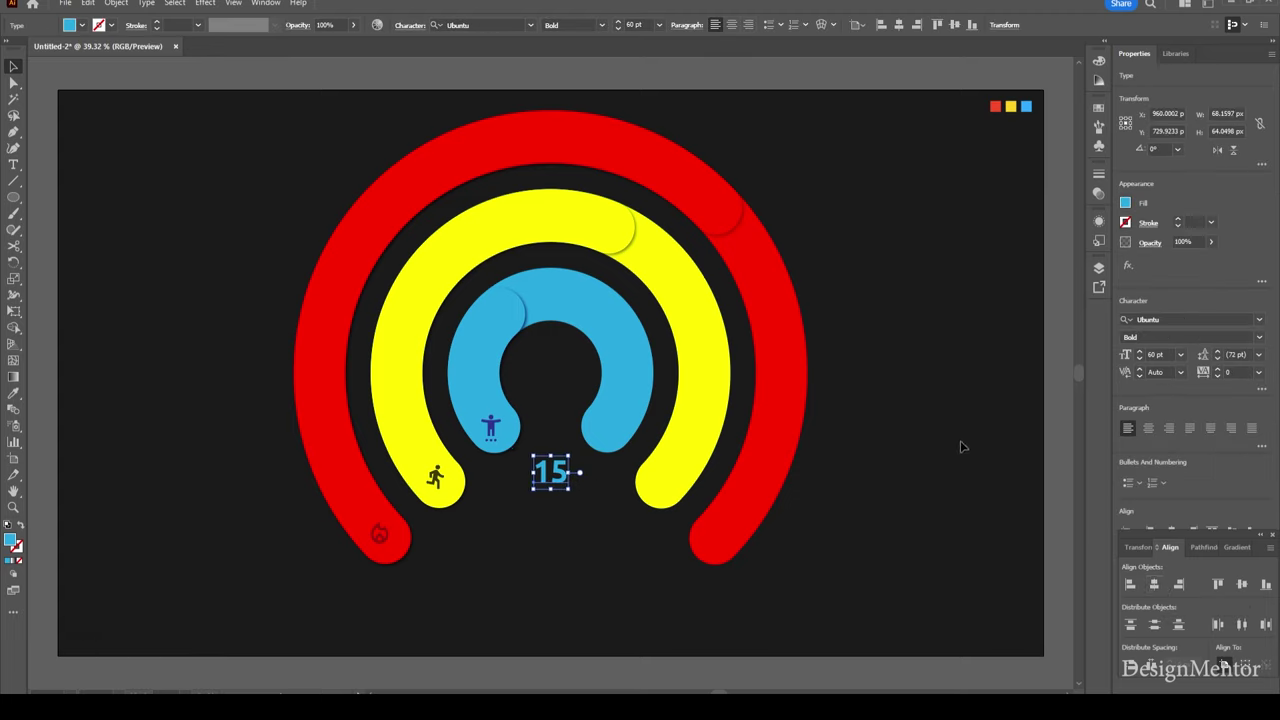
pyautogui.click(830, 443)
# - Paste a copy of the 15 in front and nudge it down beneath the original
pyautogui.click(565, 470)
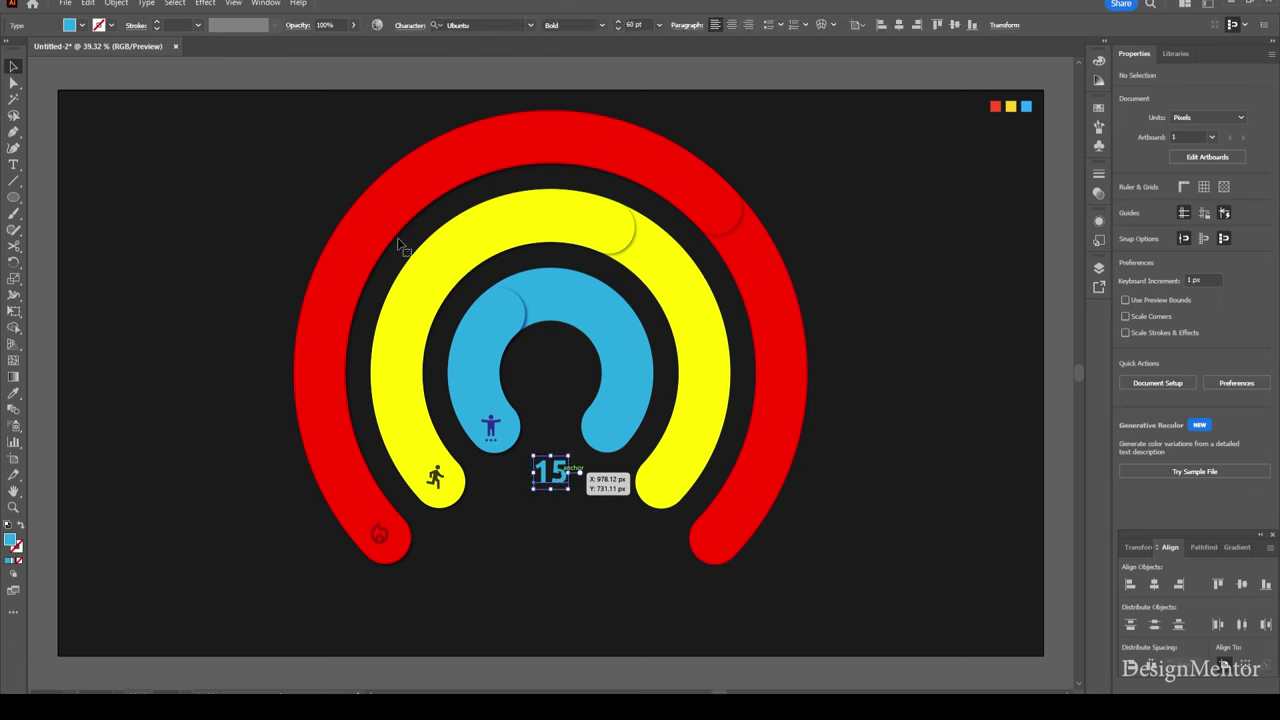
pyautogui.click(91, 3)
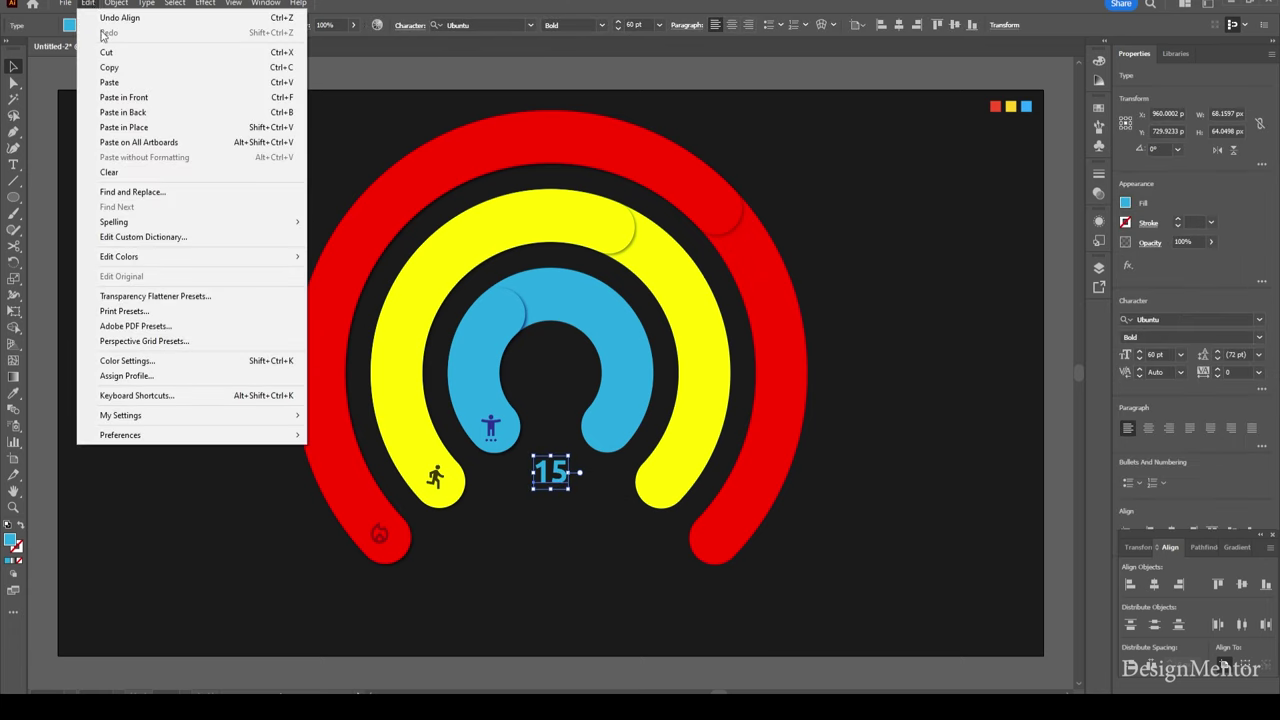
pyautogui.click(109, 67)
pyautogui.click(89, 4)
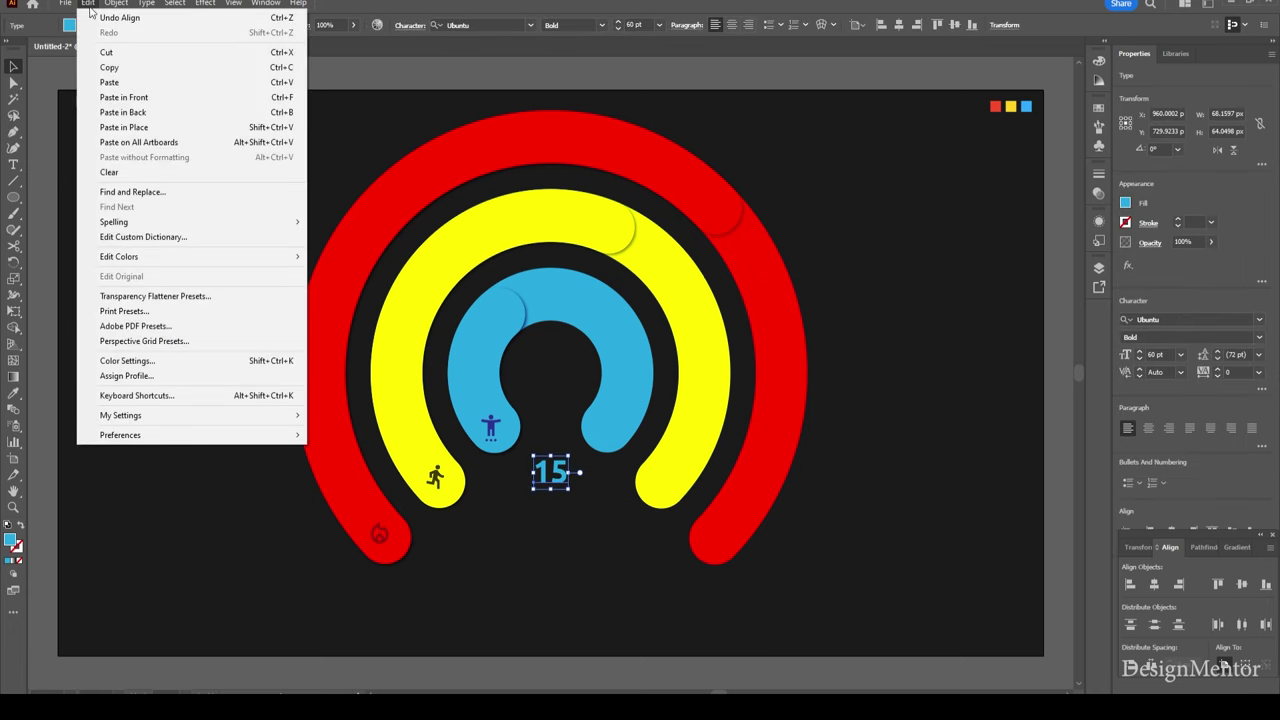
pyautogui.click(127, 100)
pyautogui.hotkey('shift', 'Down')
pyautogui.hotkey('shift', 'Down')
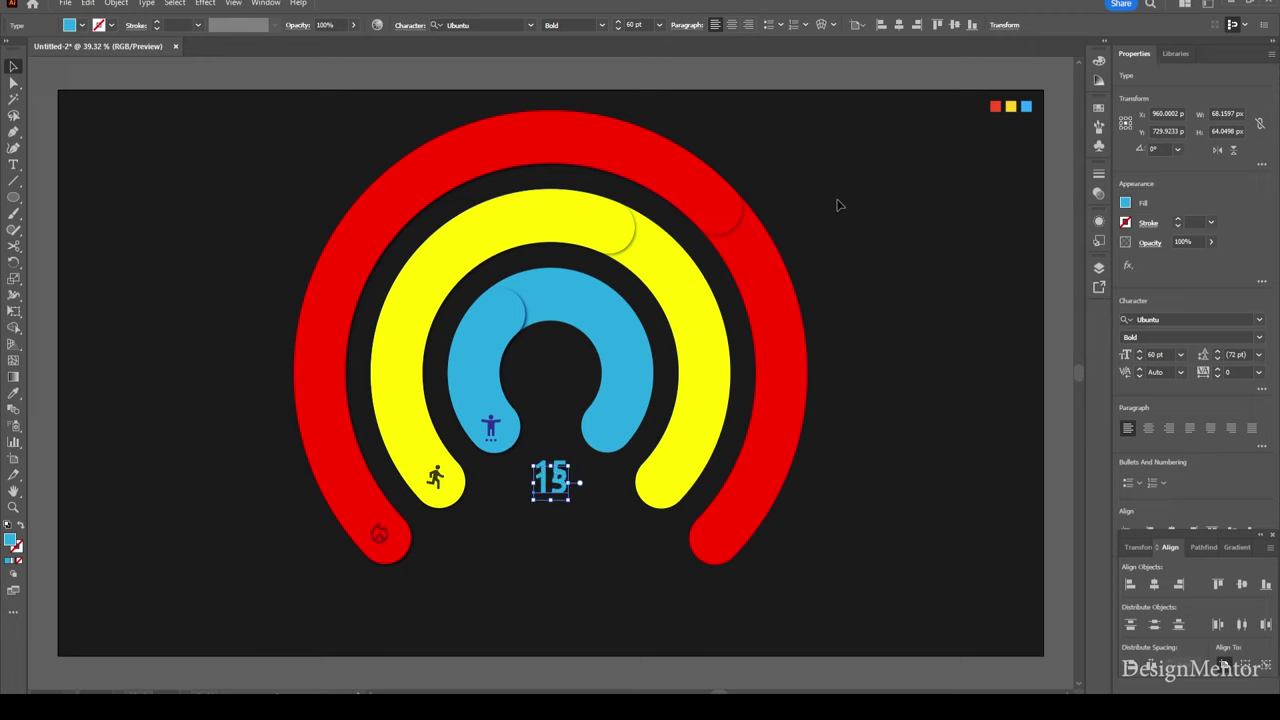
pyautogui.hotkey('shift', 'Down')
pyautogui.hotkey('shift', 'Down')
pyautogui.hotkey('shift', 'Down')
pyautogui.hotkey('shift', 'Down')
pyautogui.hotkey('shift', 'Down')
pyautogui.hotkey('shift', 'Down')
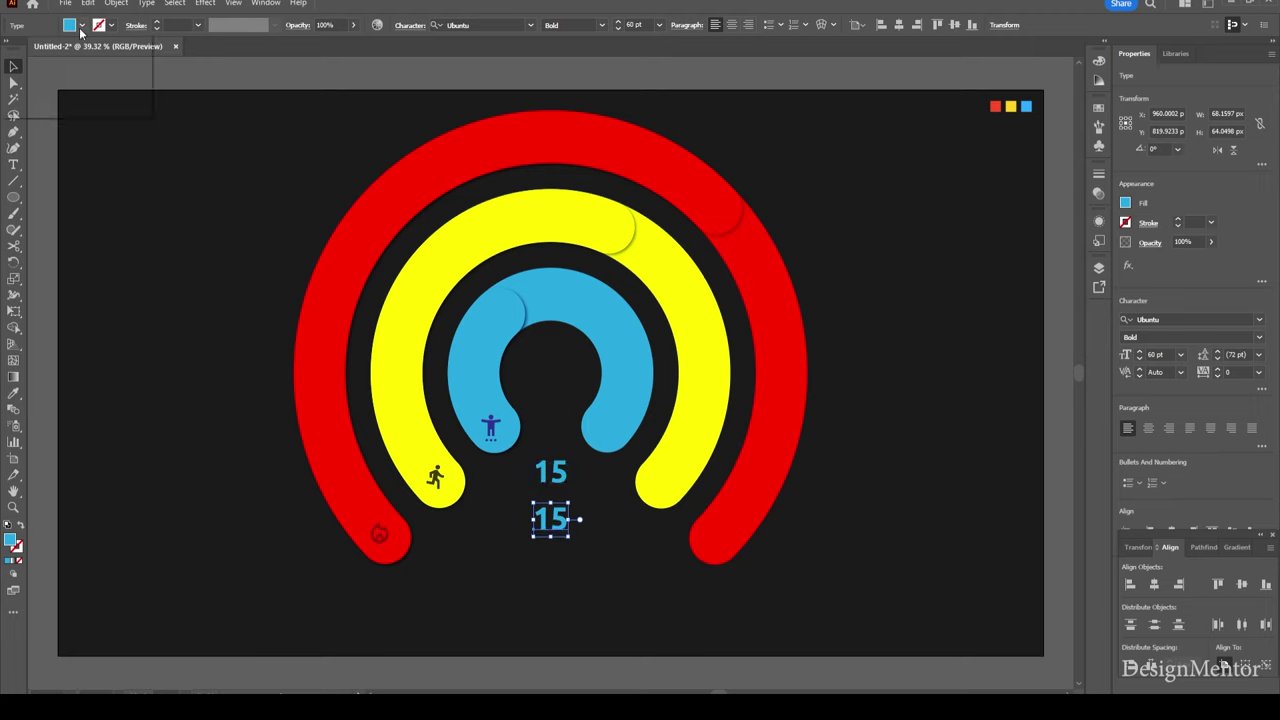
# - Make the copy yellow and change its text to 80
pyautogui.click(81, 25)
pyautogui.click(18, 61)
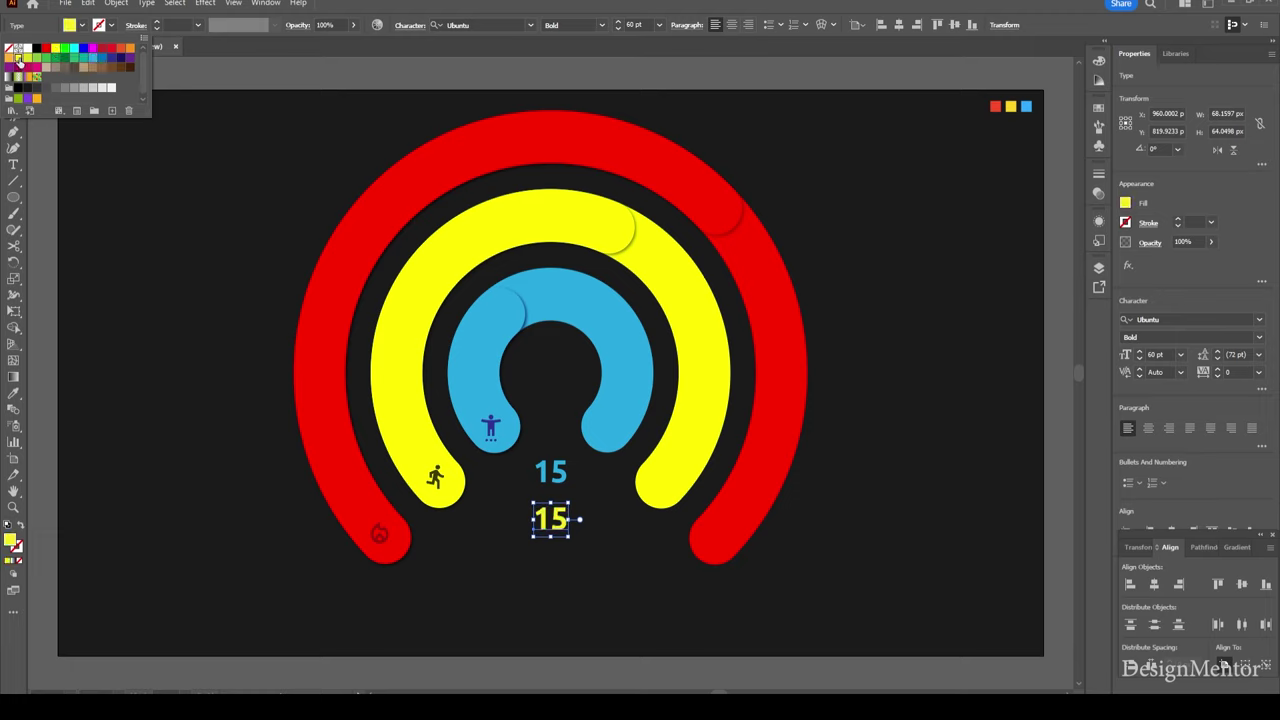
pyautogui.doubleClick(558, 522)
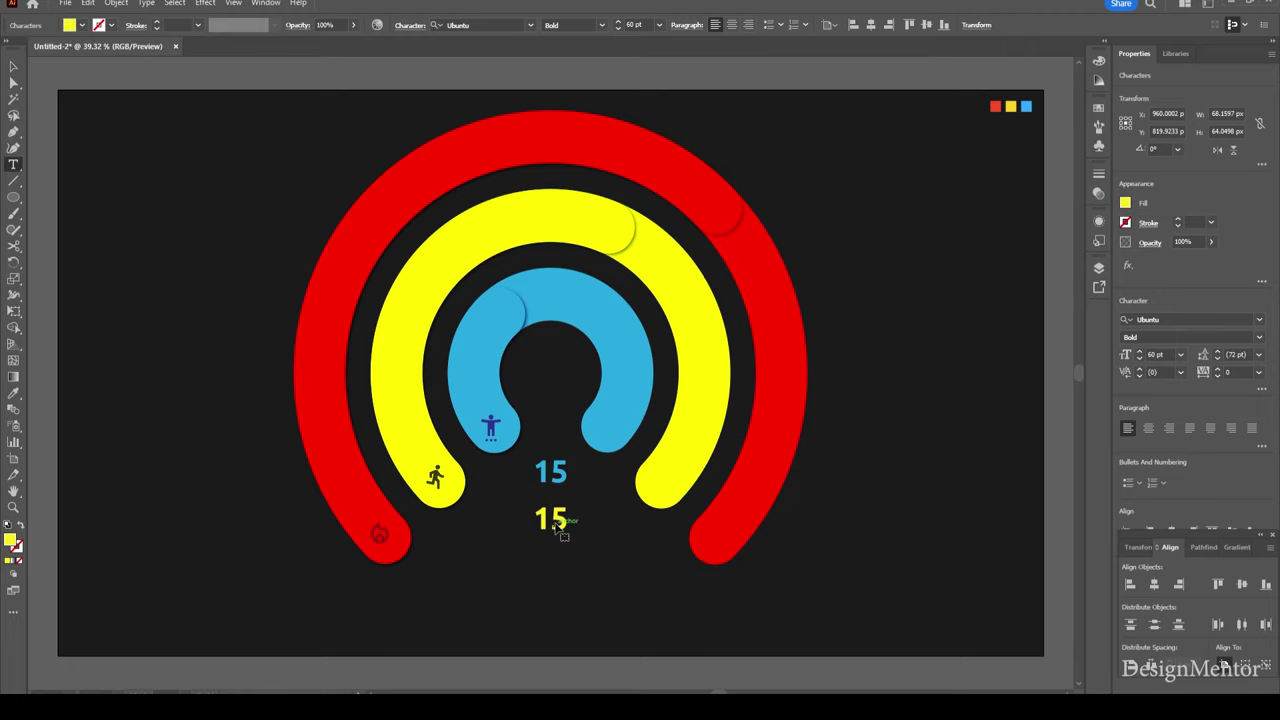
pyautogui.doubleClick(558, 518)
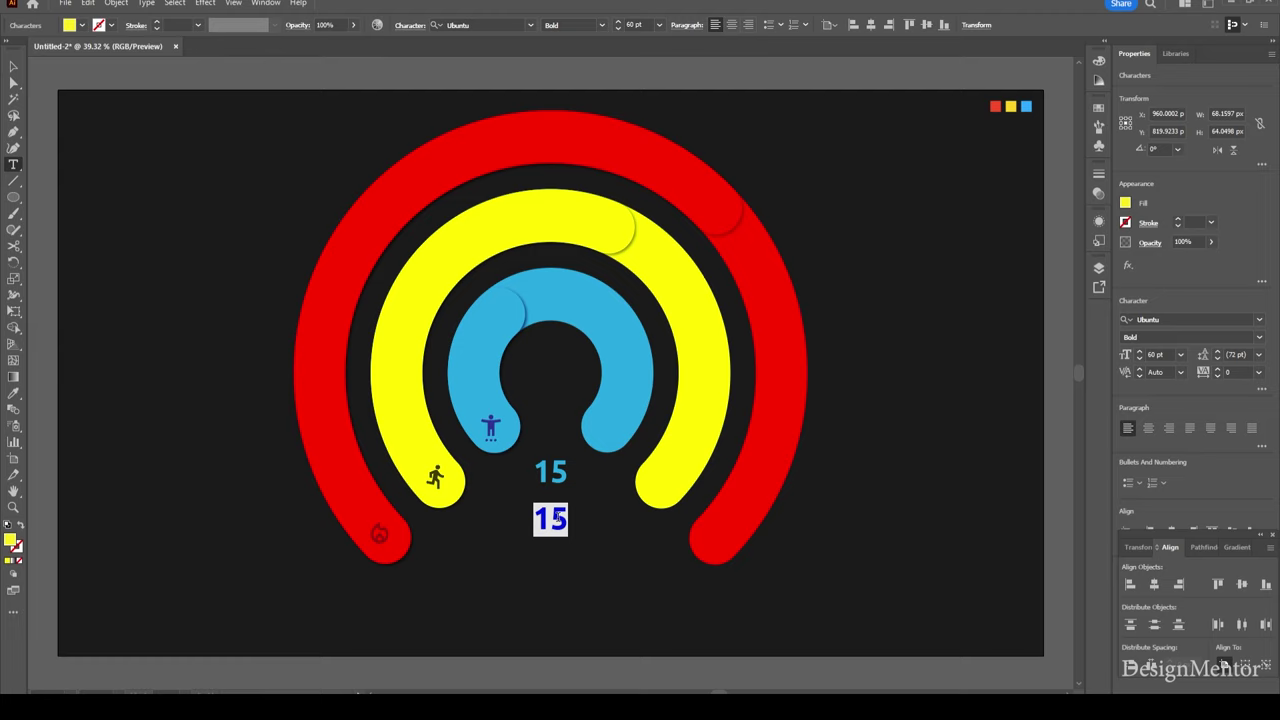
pyautogui.write('80')
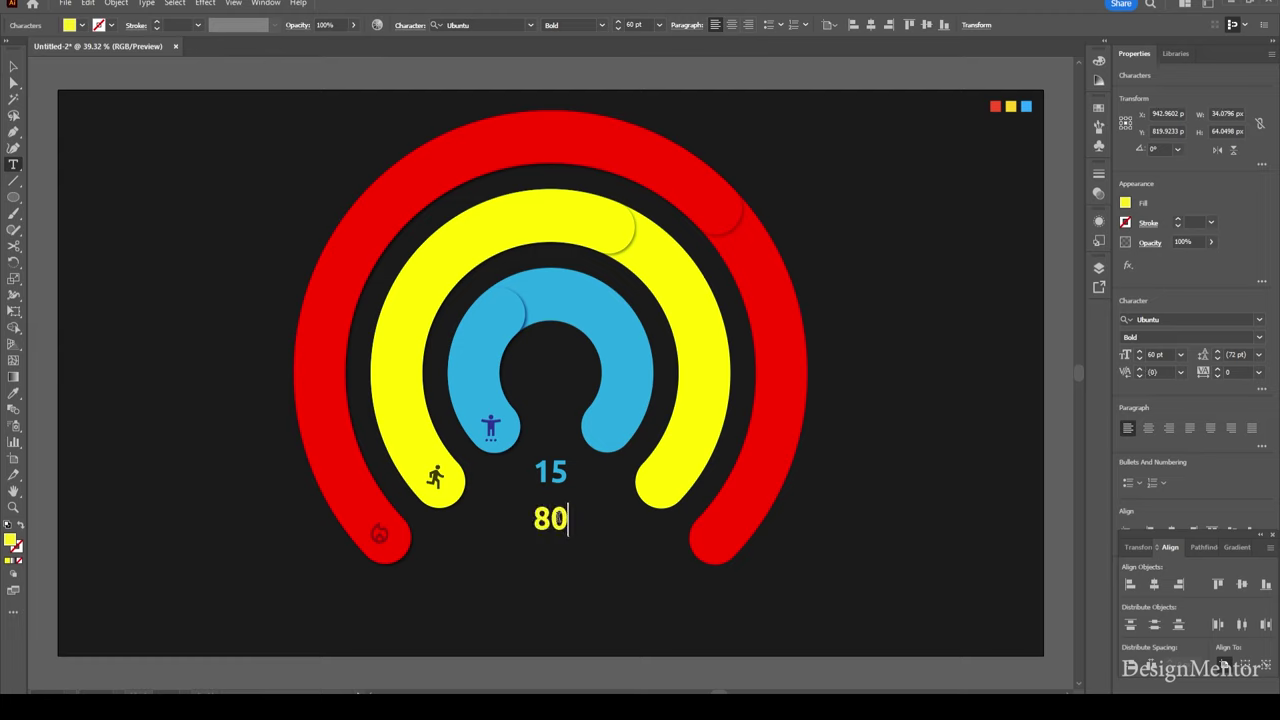
pyautogui.press('Escape')
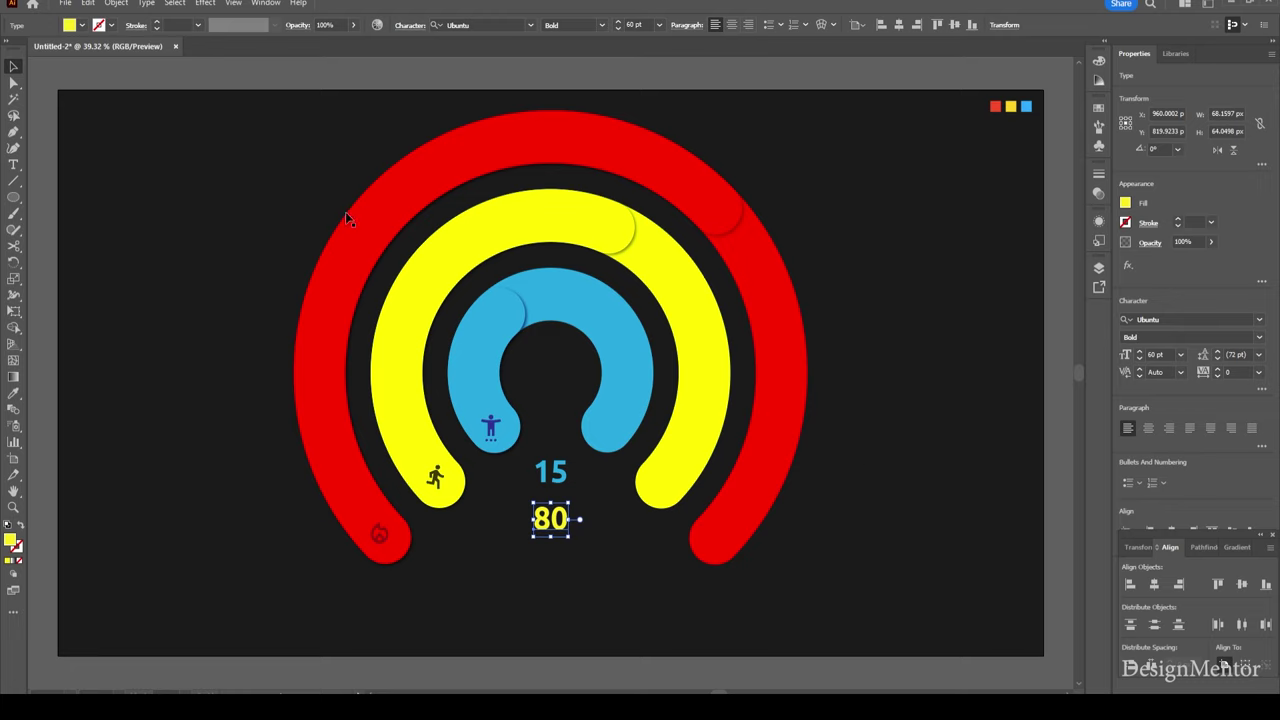
# - Copy the yellow 80, paste it in front, and move the copy below the original
pyautogui.click(88, 3)
pyautogui.click(108, 68)
pyautogui.click(88, 5)
pyautogui.click(130, 100)
pyautogui.hotkey('shift', 'Down')
pyautogui.hotkey('shift', 'Down')
pyautogui.hotkey('shift', 'Down')
pyautogui.press('Down')
pyautogui.press('Down')
pyautogui.press('Down')
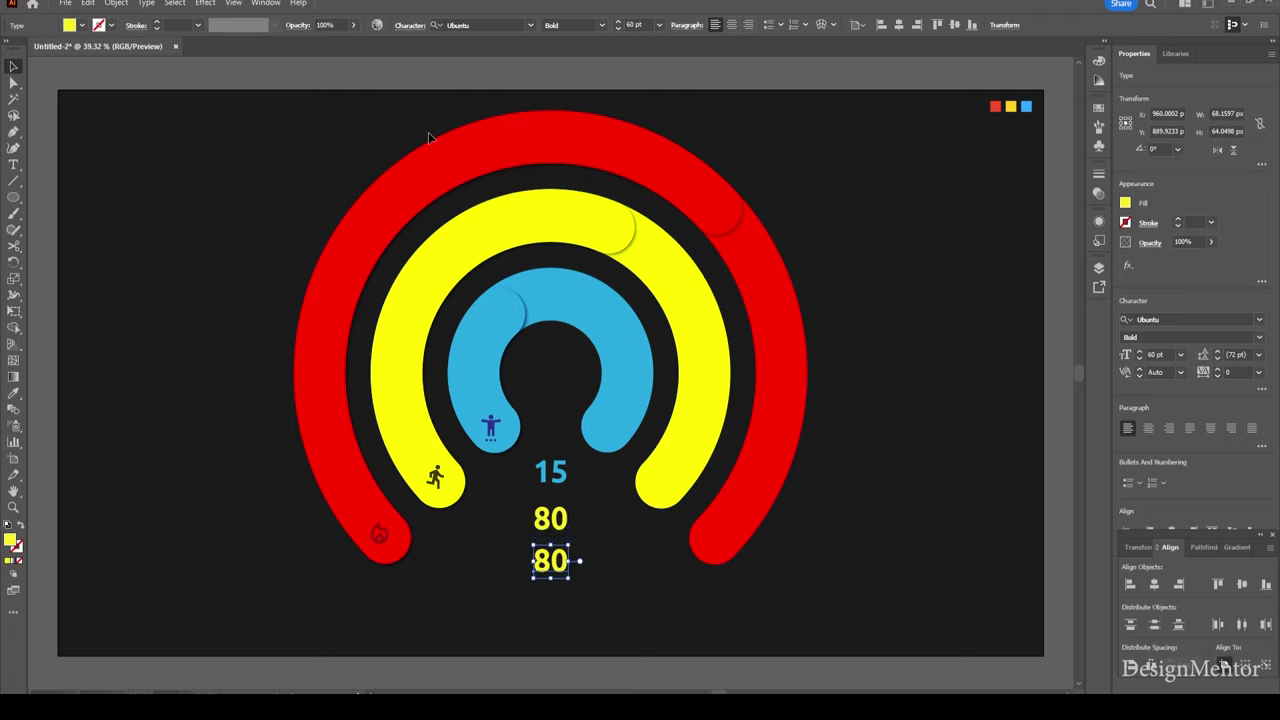
# - Change the lower copy's text to 760 and fill it RGB Red
pyautogui.doubleClick(551, 562)
pyautogui.hotkey('ctrl', 'a')
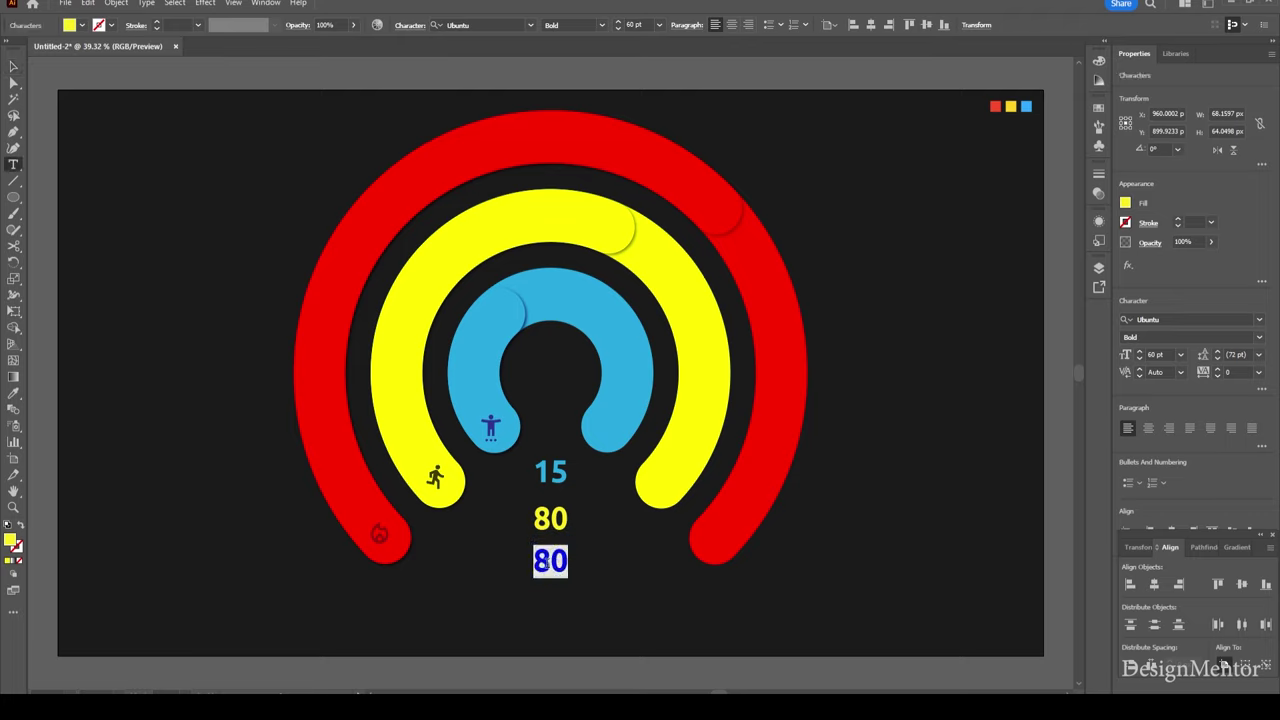
pyautogui.write('760')
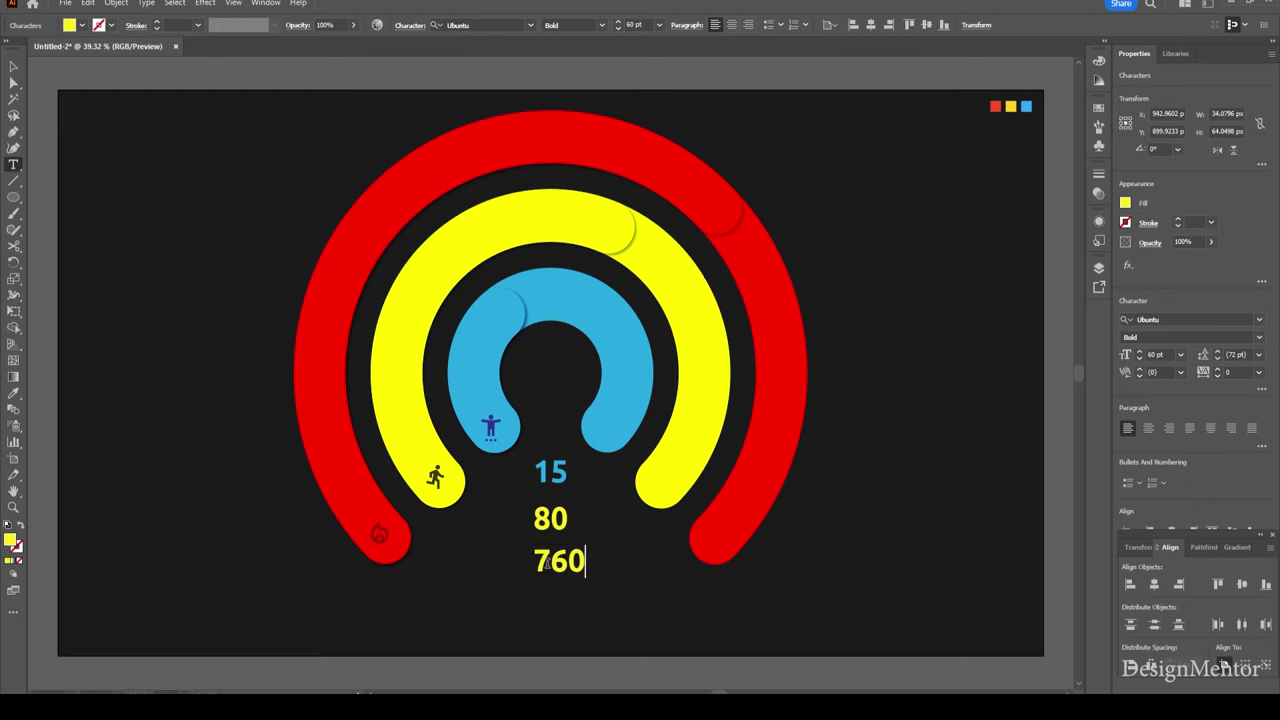
pyautogui.click(14, 67)
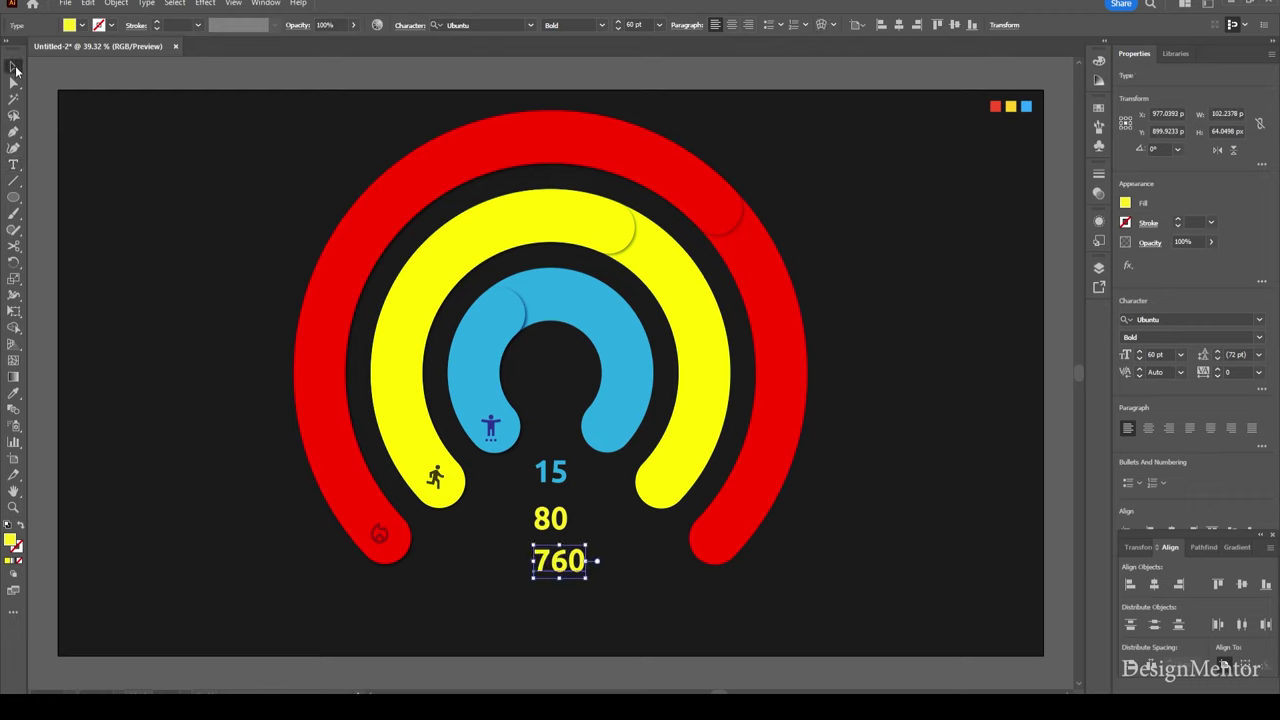
pyautogui.click(82, 25)
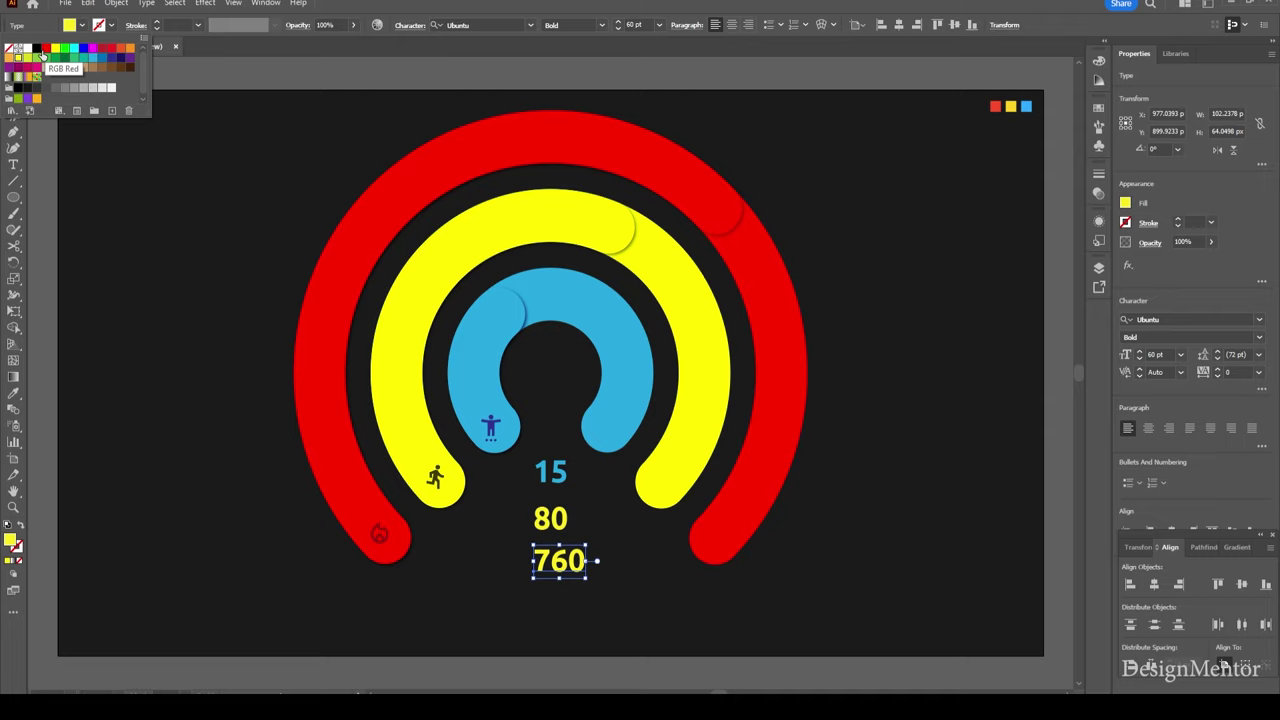
pyautogui.click(45, 49)
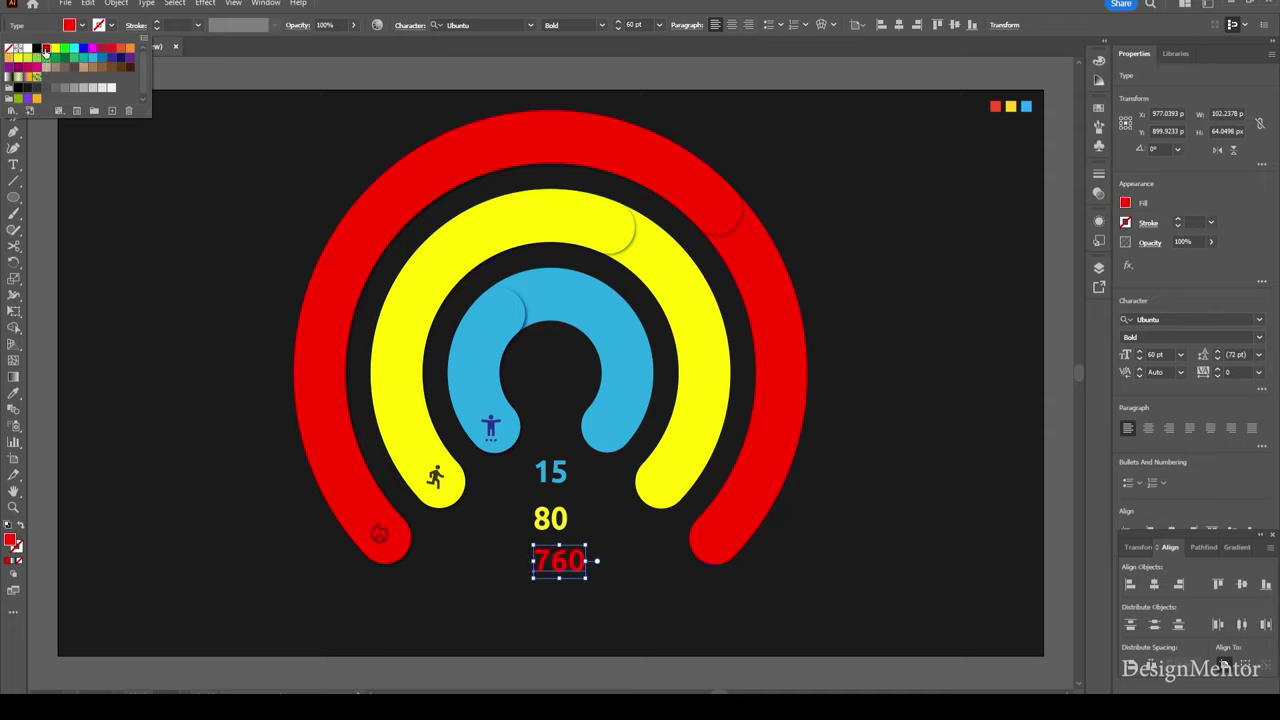
pyautogui.click(304, 73)
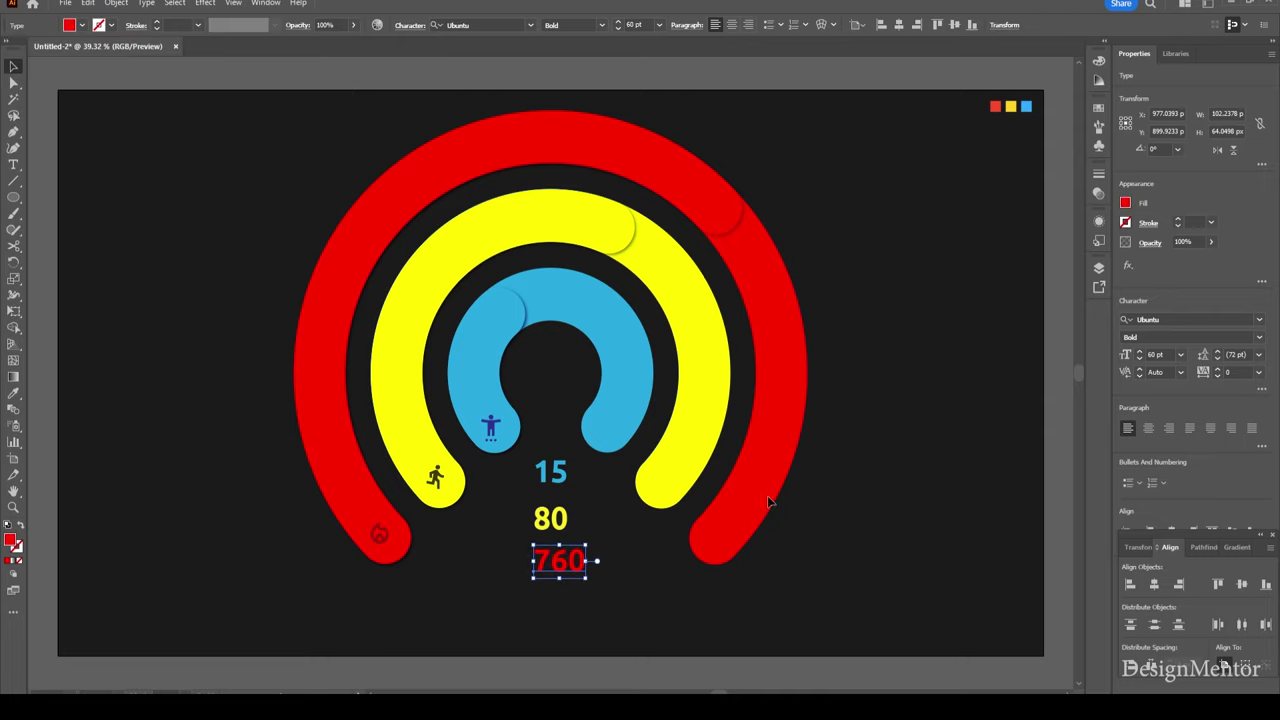
# - Centre the red 760 horizontally beneath the 80 and nudge both for even spacing
pyautogui.click(838, 558)
pyautogui.moveTo(570, 563); pyautogui.dragTo(575, 568)
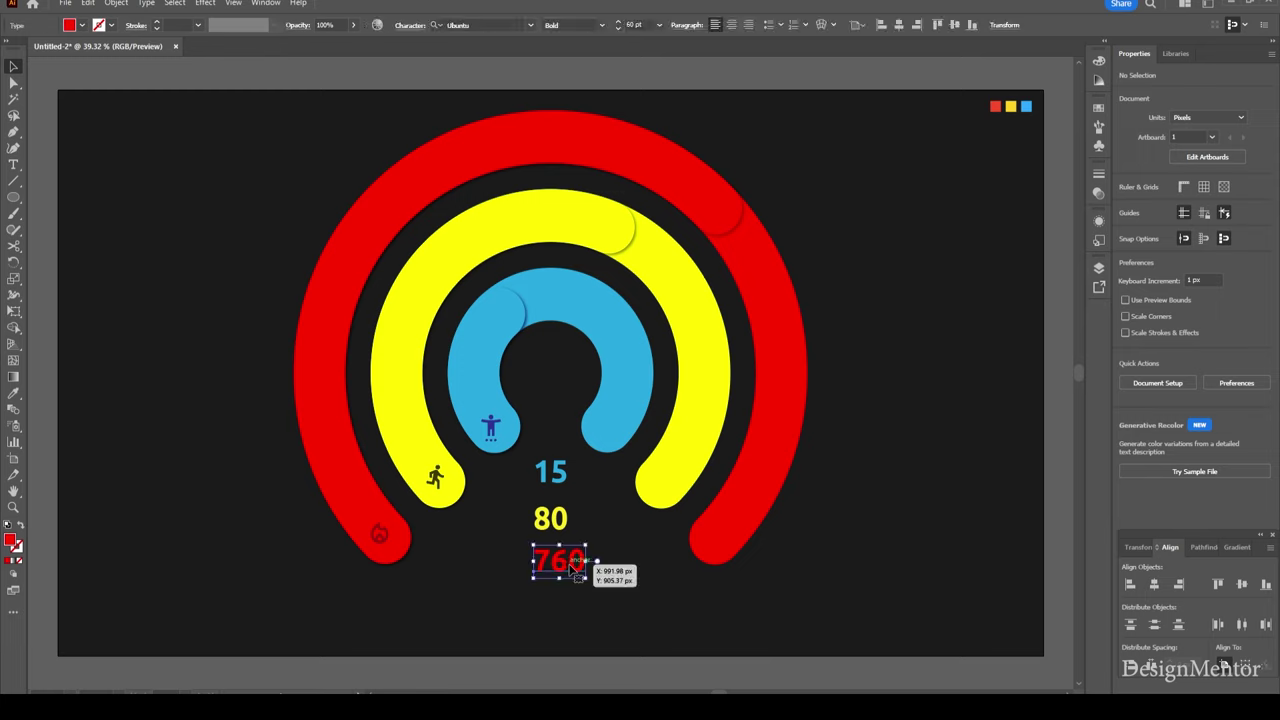
pyautogui.click(1154, 584)
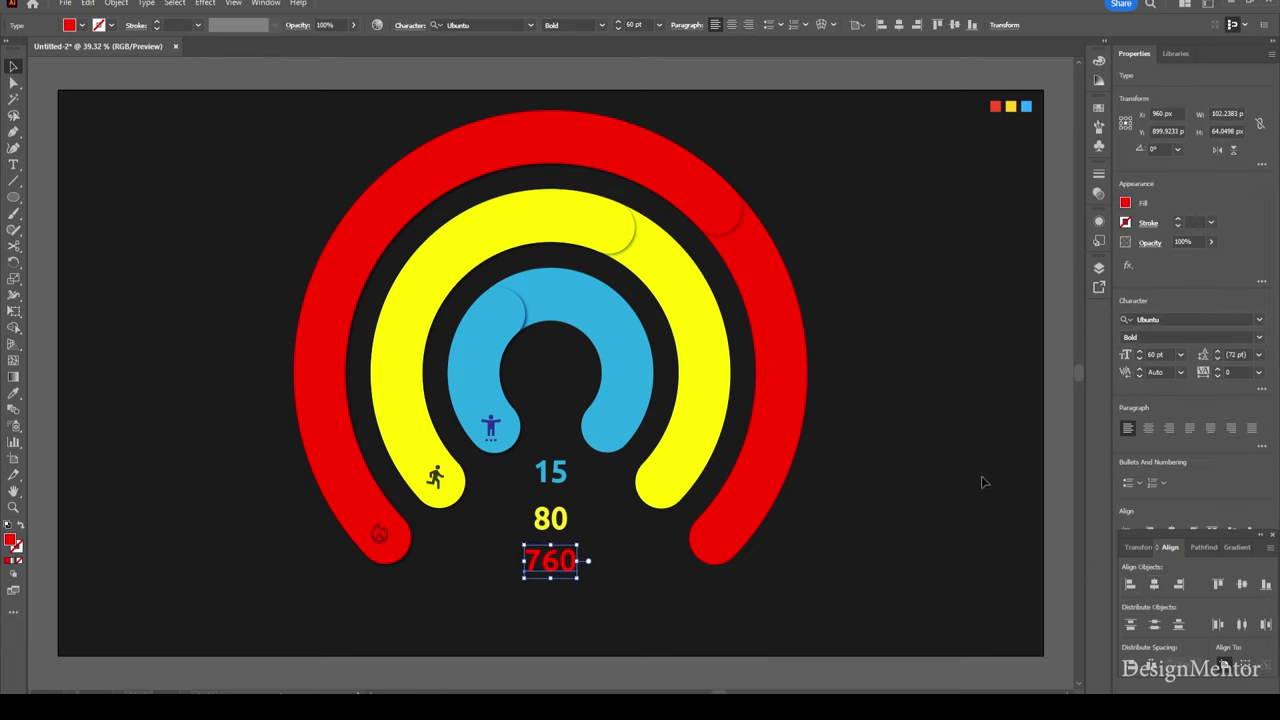
pyautogui.hotkey('shift', 'Down')
pyautogui.hotkey('shift', 'Down')
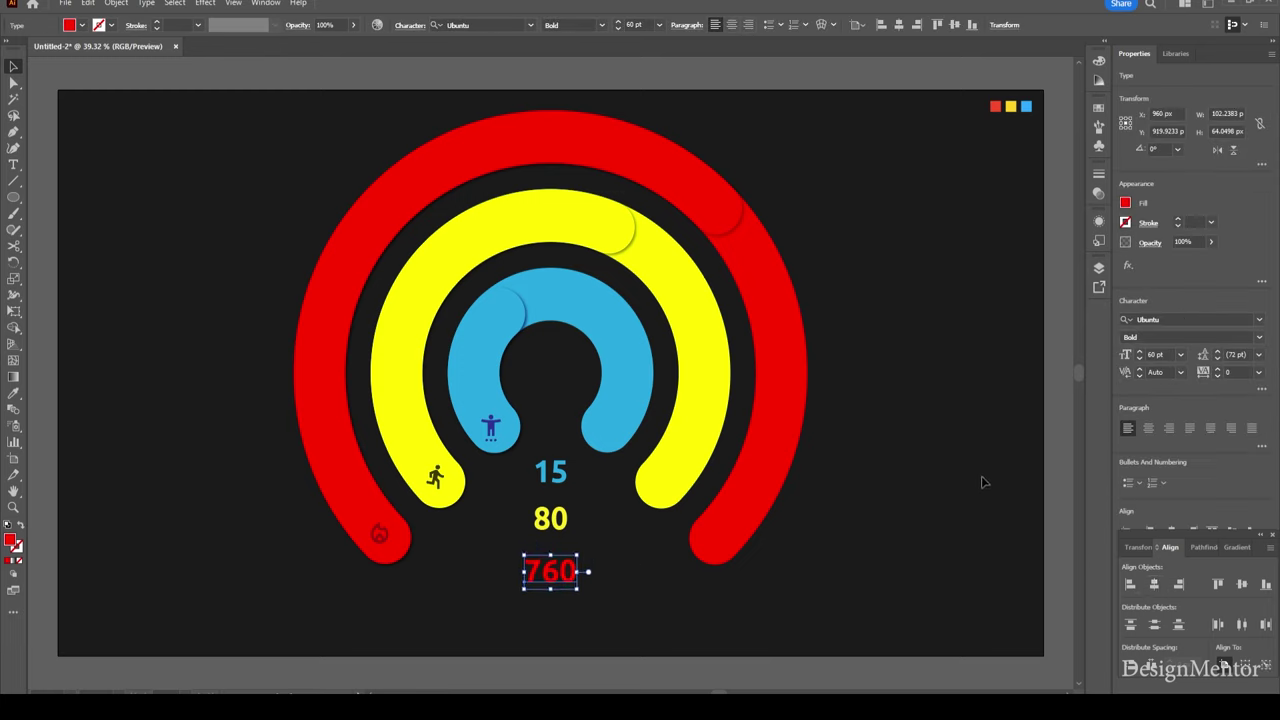
pyautogui.hotkey('shift', 'Down')
pyautogui.hotkey('shift', 'Up')
pyautogui.click(551, 526)
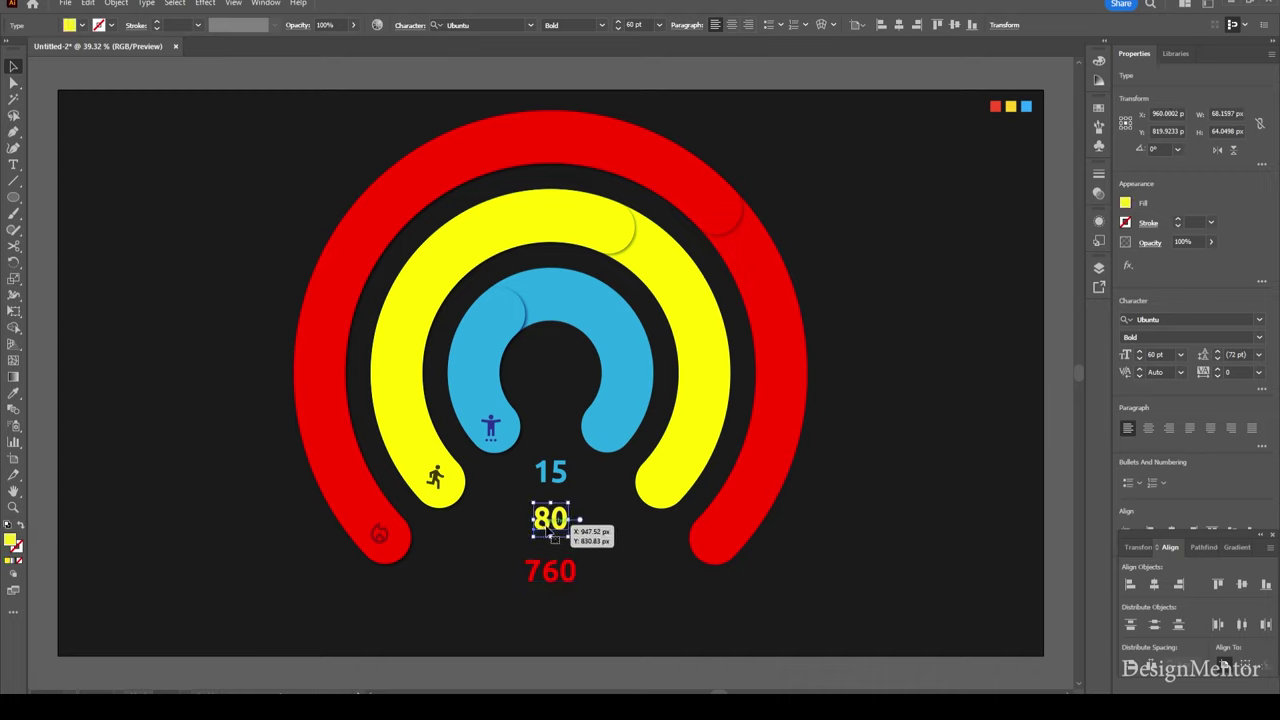
pyautogui.hotkey('shift', 'Down')
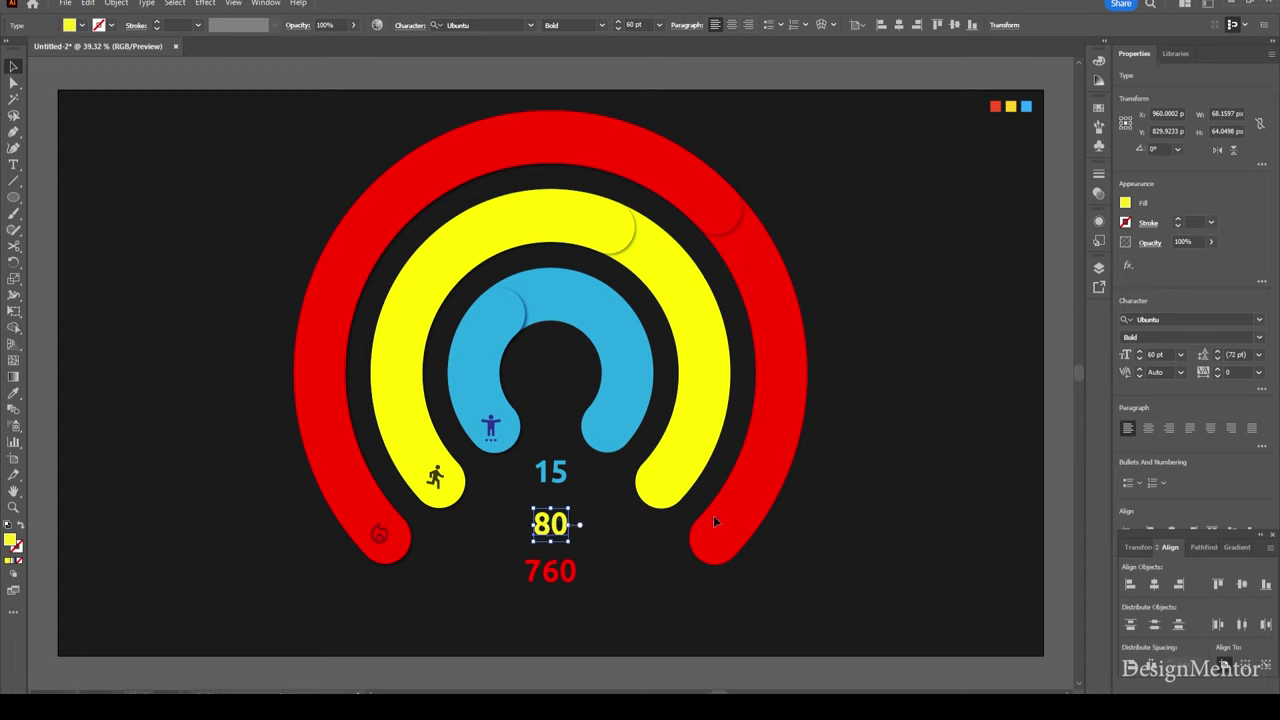
pyautogui.click(890, 492)
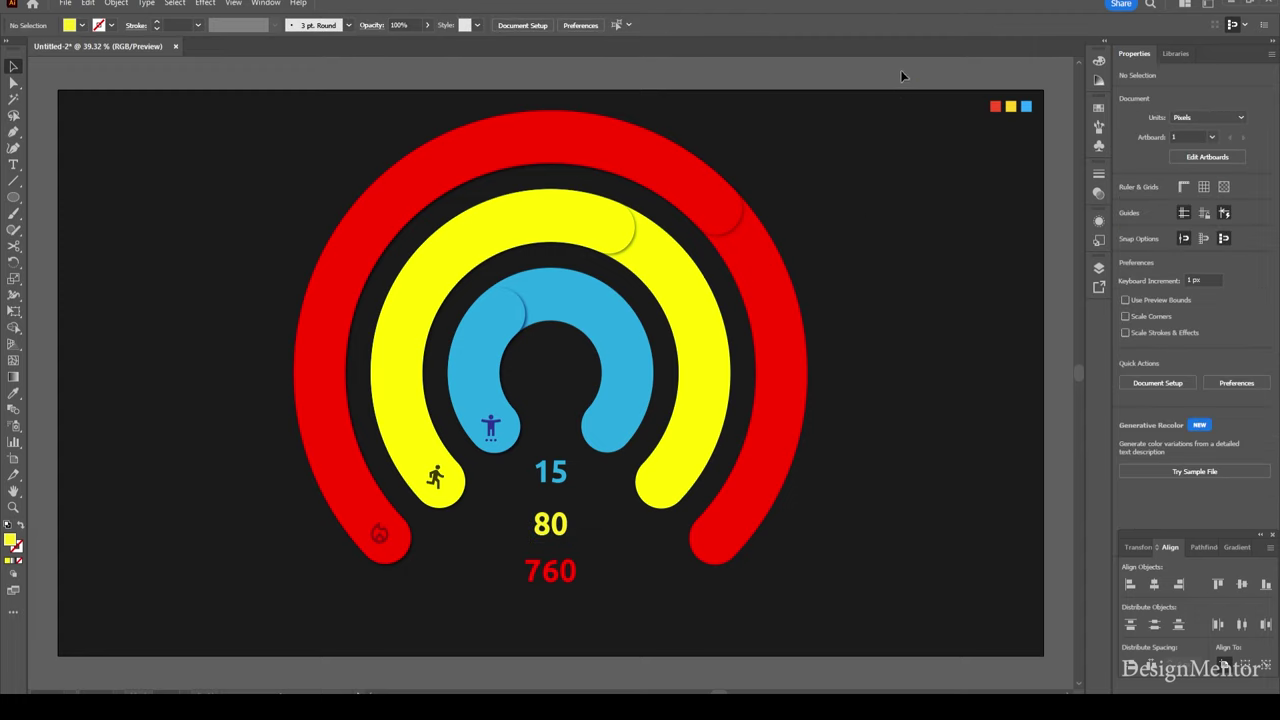